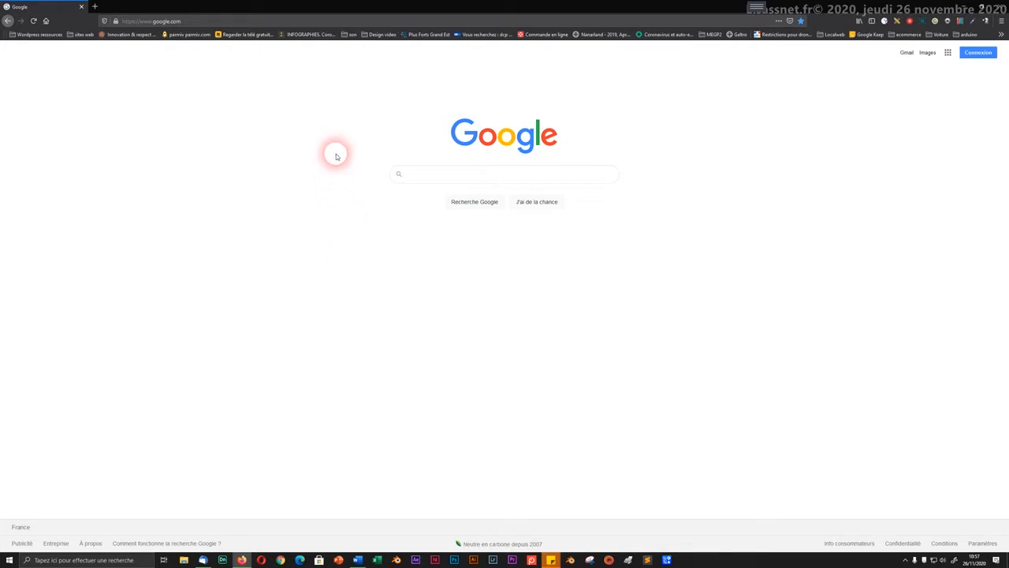
# Step: Search Google for 'le bon coin' so leboncoin.fr appears as the first result
pyautogui.click(433, 173)
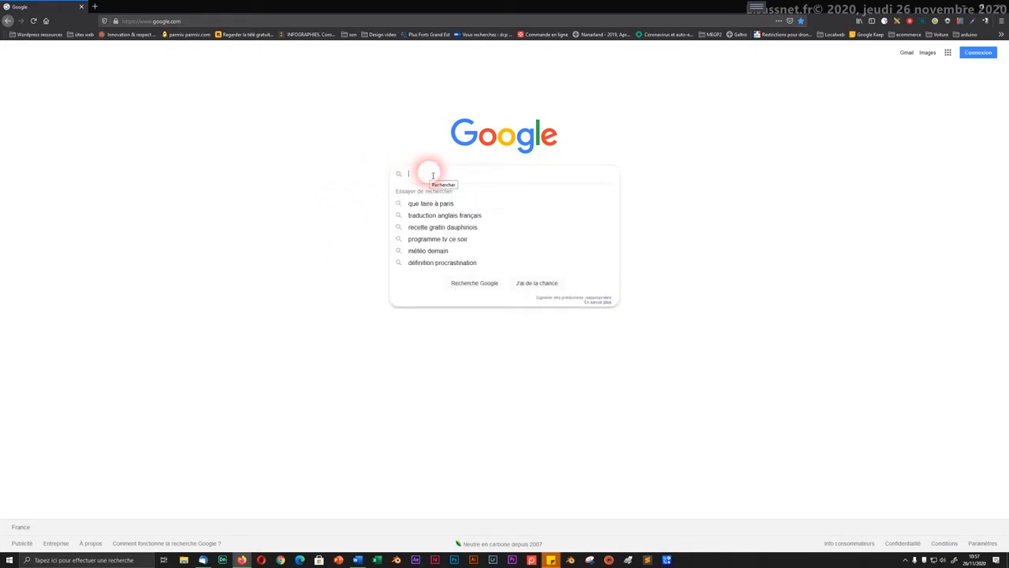
pyautogui.write('me')
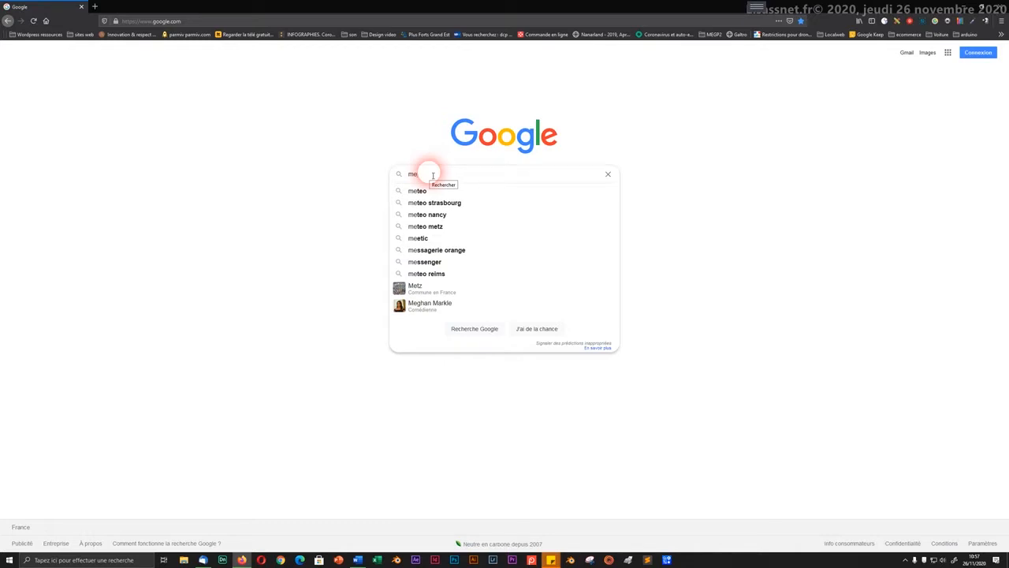
pyautogui.press('BackSpace')
pyautogui.press('BackSpace')
pyautogui.write('le')
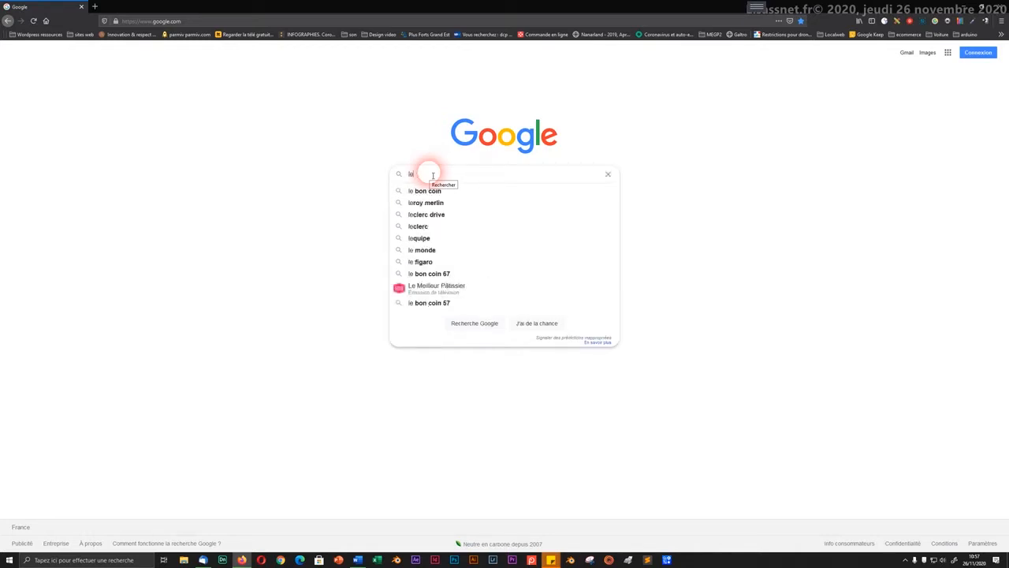
pyautogui.write(' bon')
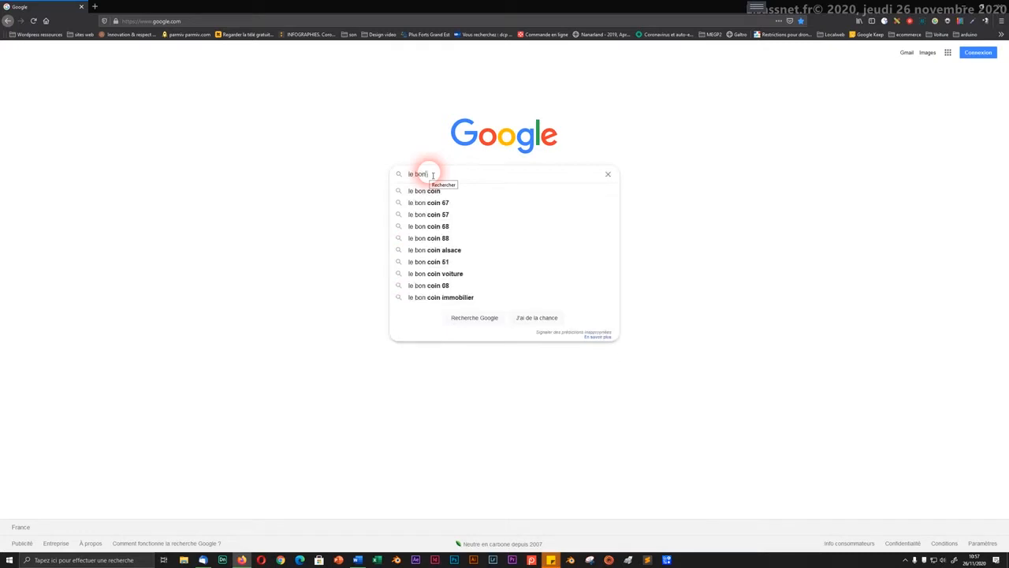
pyautogui.write(' coin')
pyautogui.press('Return')
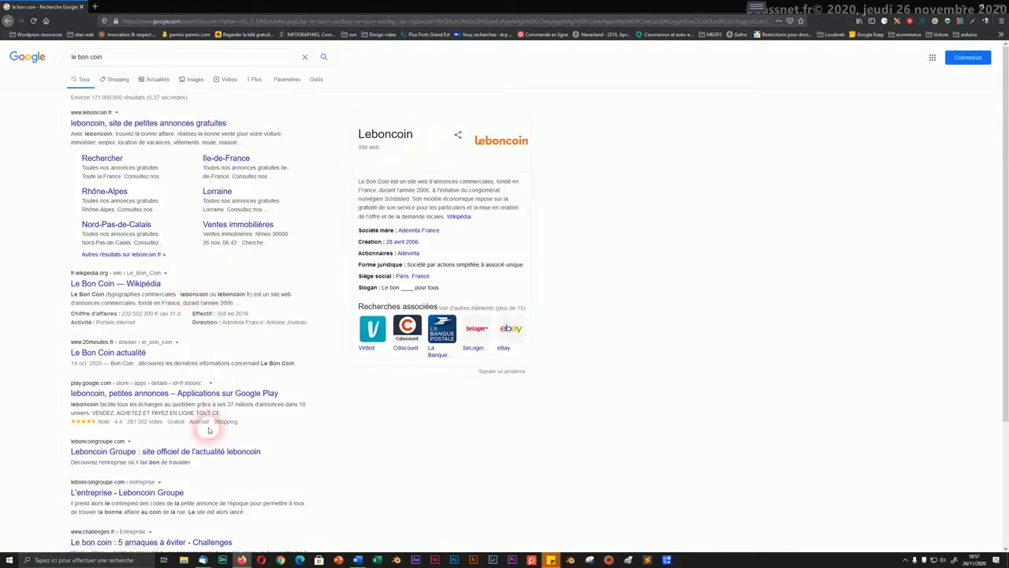
# Step: Search 'le bon coin' again from the Firefox address bar
pyautogui.moveTo(123, 57); pyautogui.dragTo(69, 57)
pyautogui.click(140, 21)
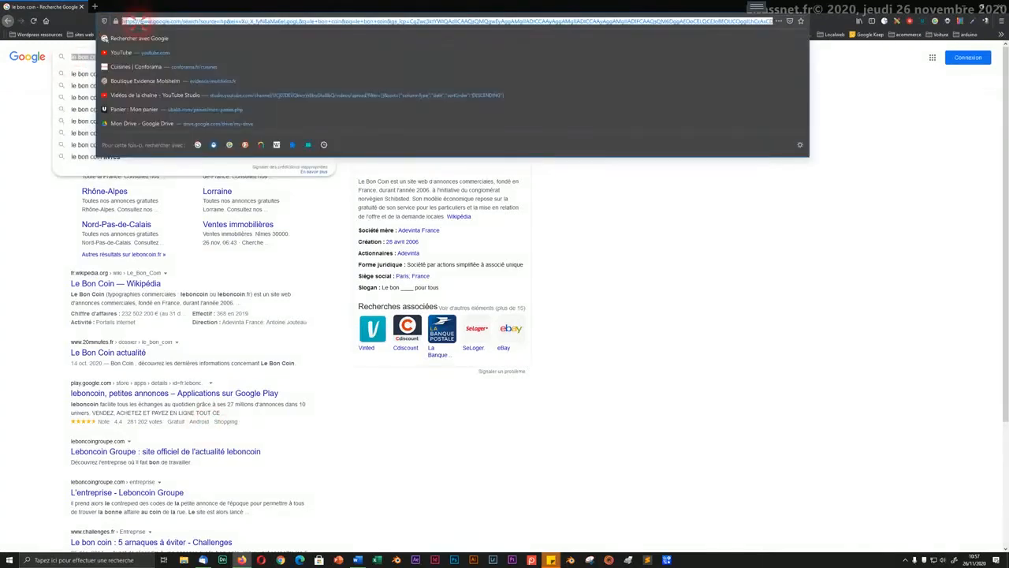
pyautogui.write('le bon coi')
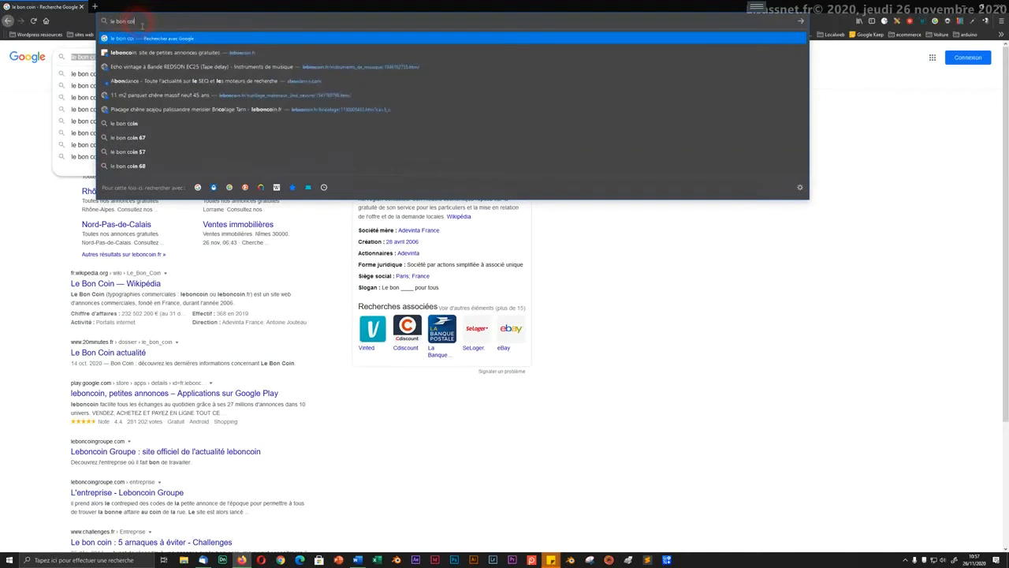
pyautogui.press('BackSpace')
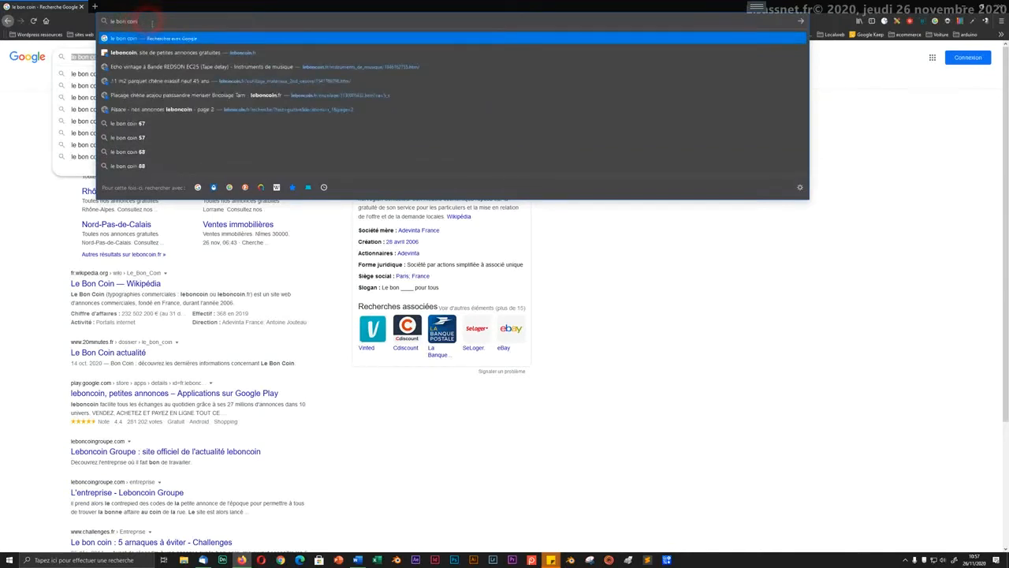
pyautogui.press('Return')
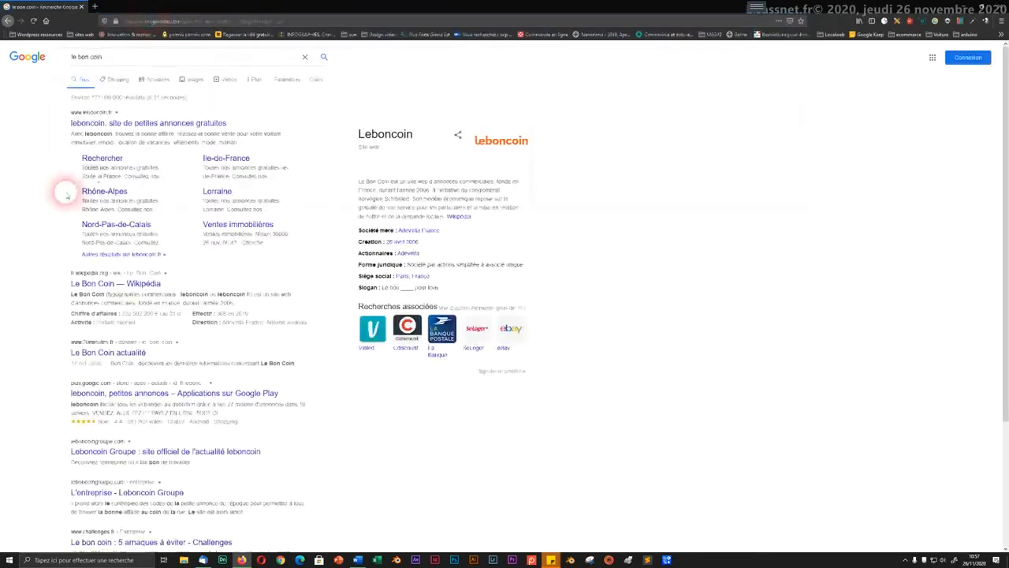
# Step: Search the web for 'wikipedia' from the address bar
pyautogui.click(168, 21)
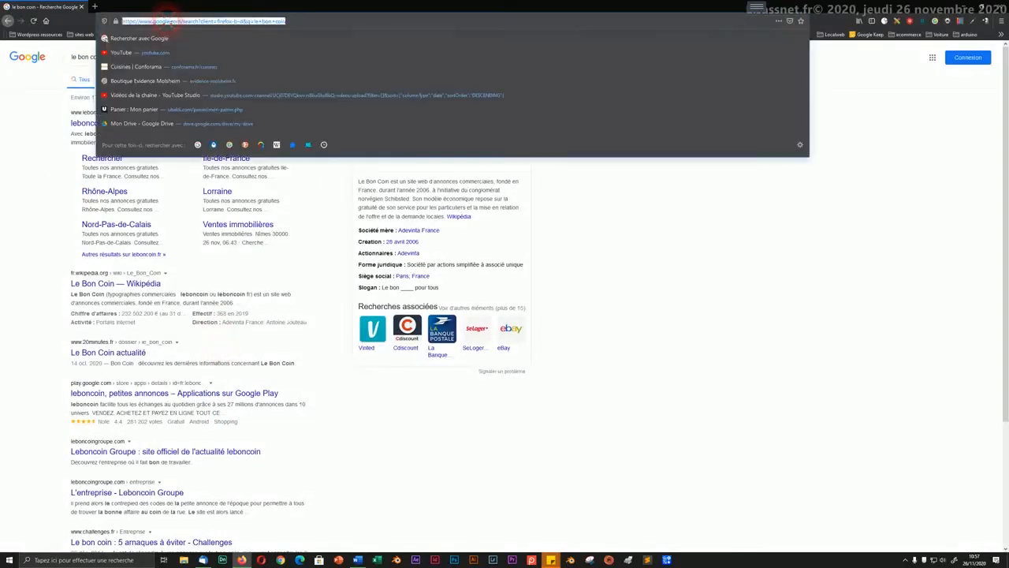
pyautogui.click(11, 133)
pyautogui.click(107, 58)
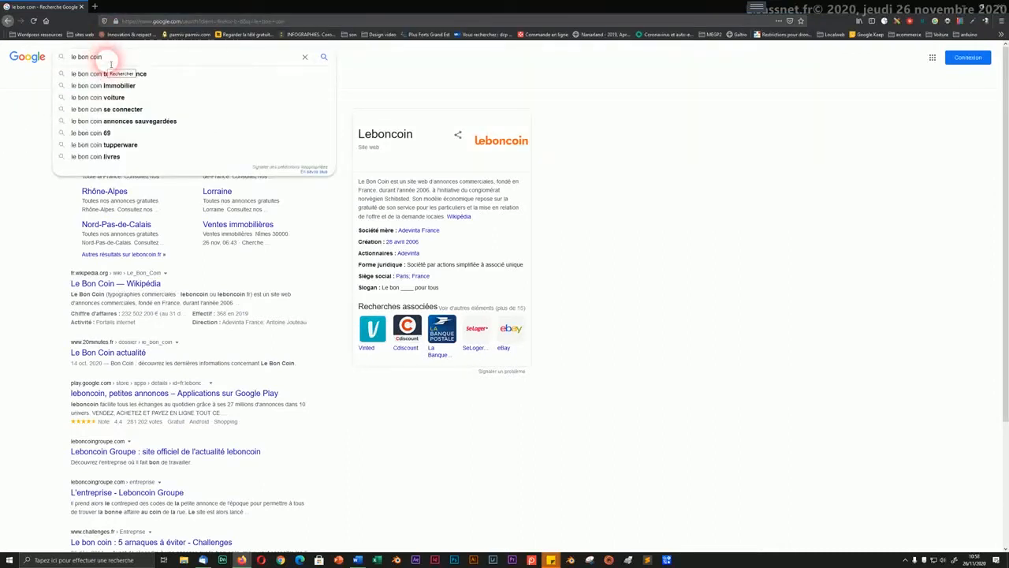
pyautogui.click(137, 21)
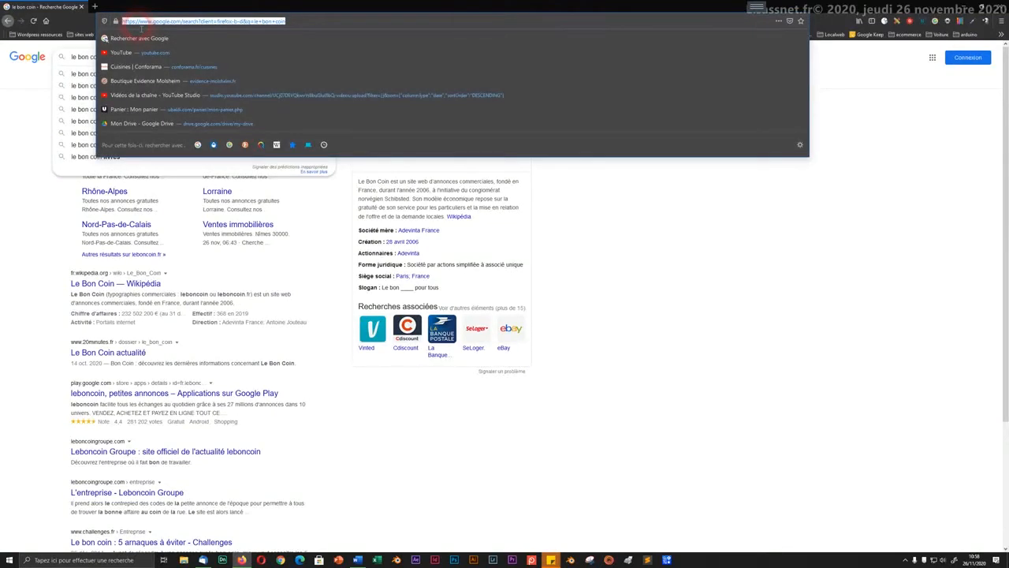
pyautogui.write('wiki')
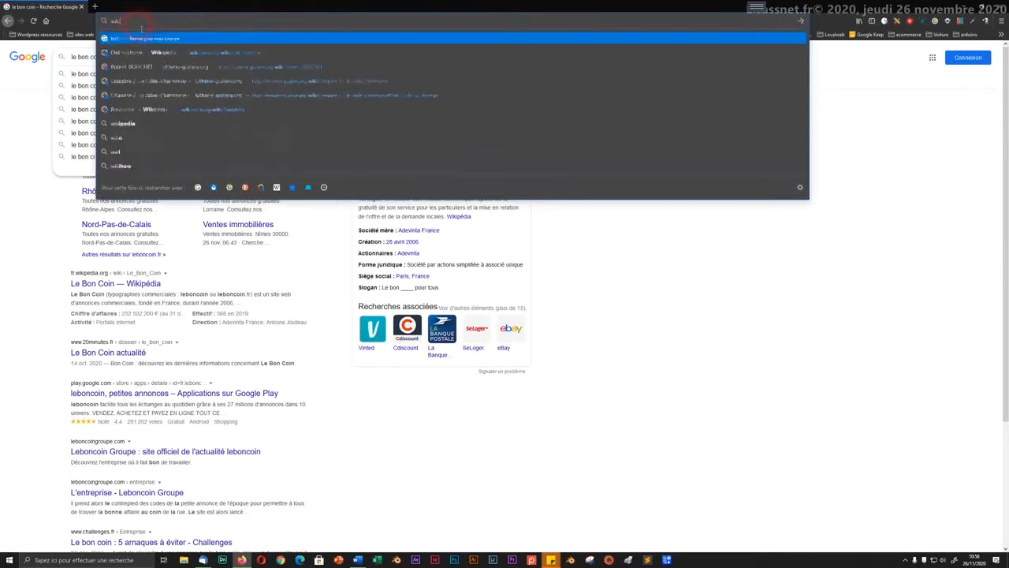
pyautogui.write('pedia')
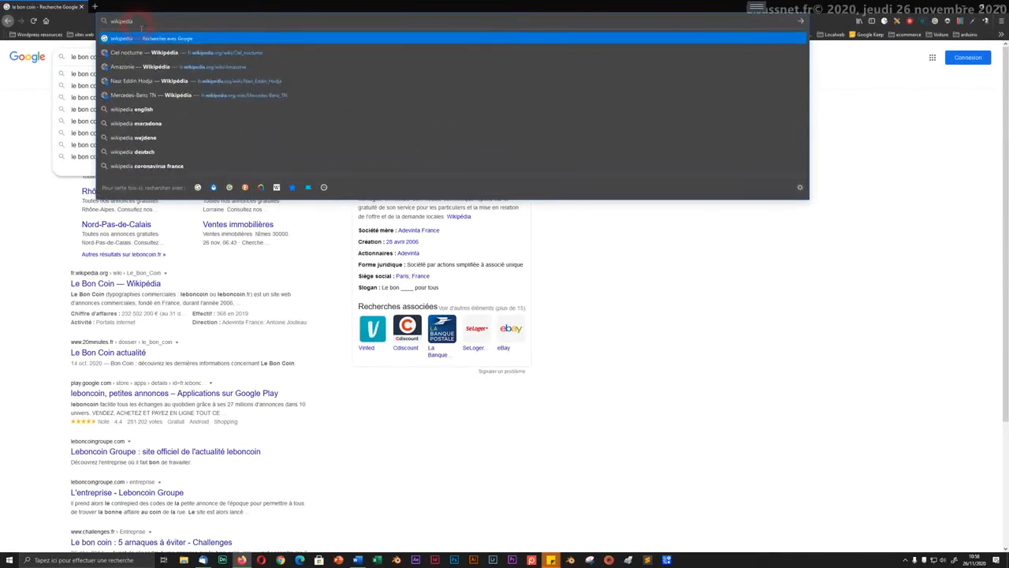
pyautogui.press('Return')
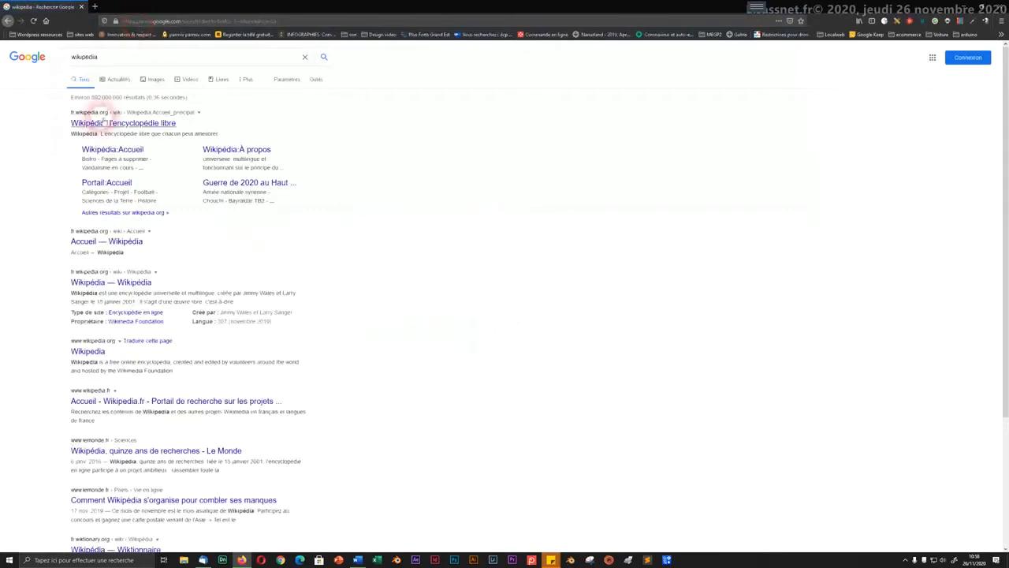
# Step: Open the French Wikipedia home page, then search 'le bon coin' from the address bar
pyautogui.click(93, 146)
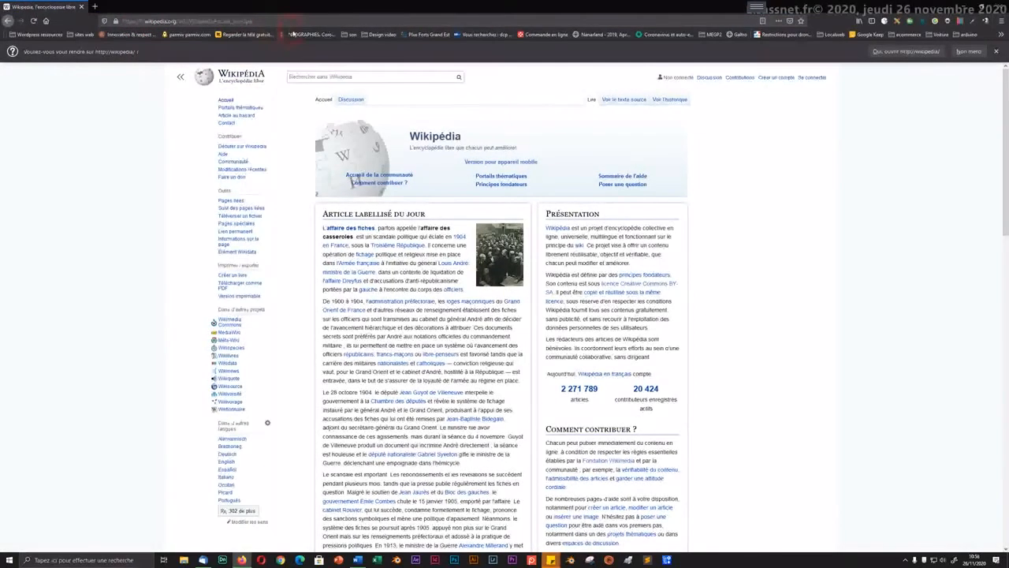
pyautogui.click(288, 23)
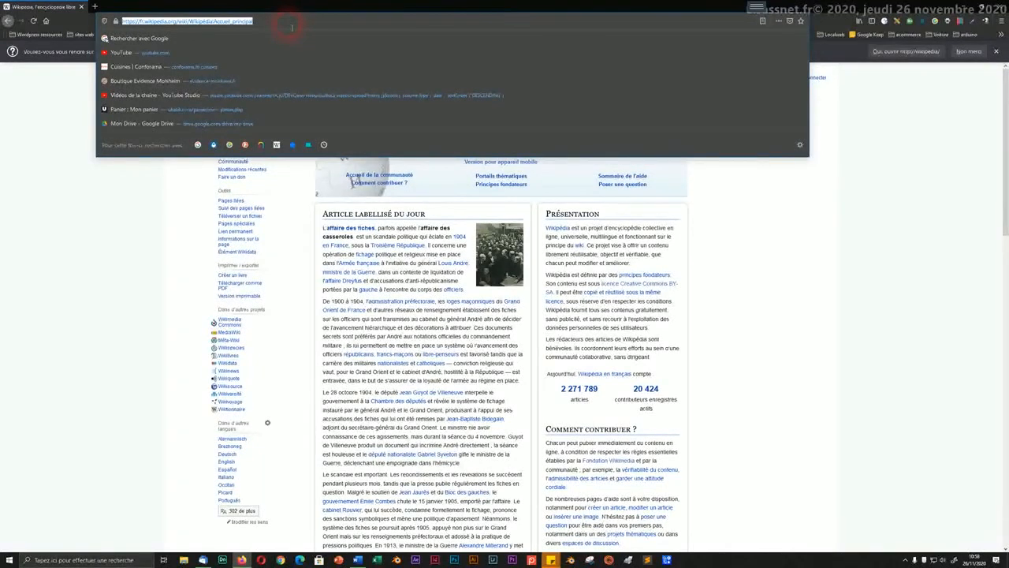
pyautogui.write('le')
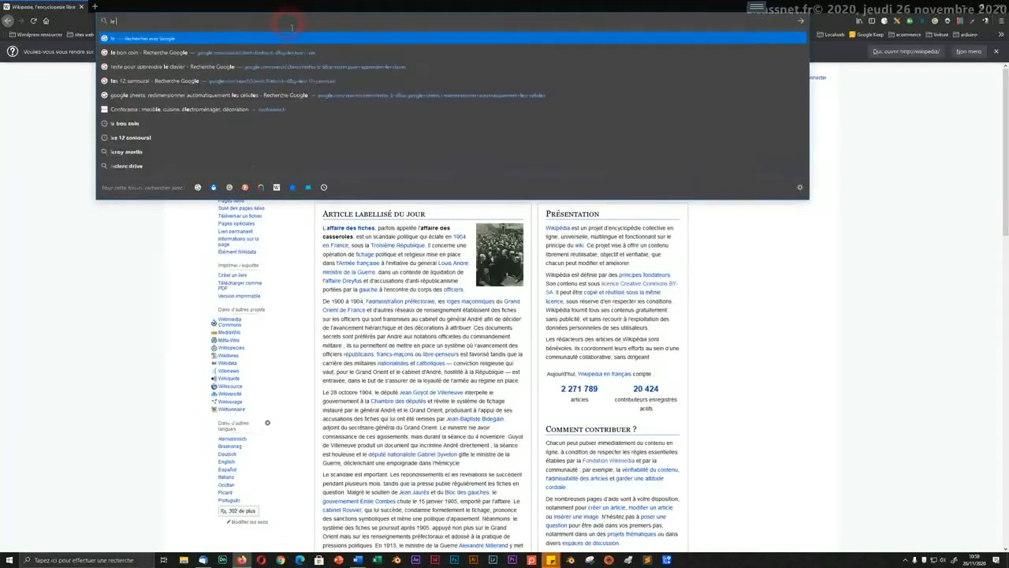
pyautogui.write(' bon')
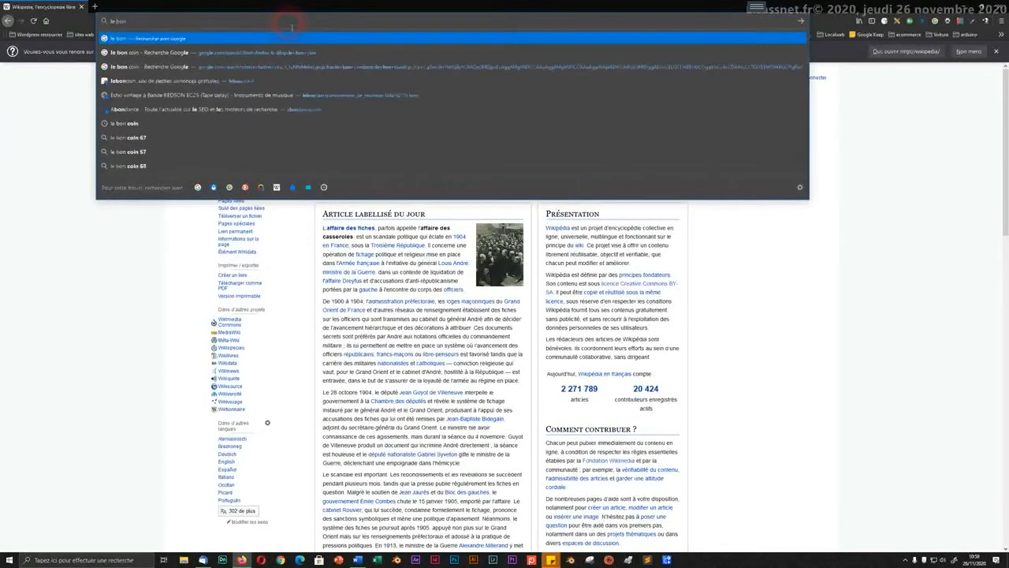
pyautogui.write(' coin')
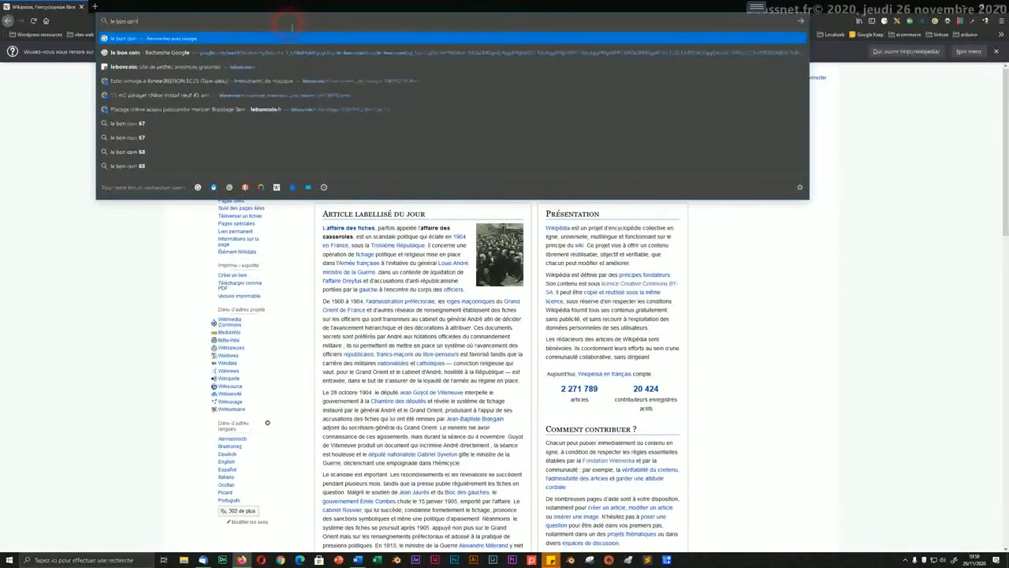
pyautogui.press('Return')
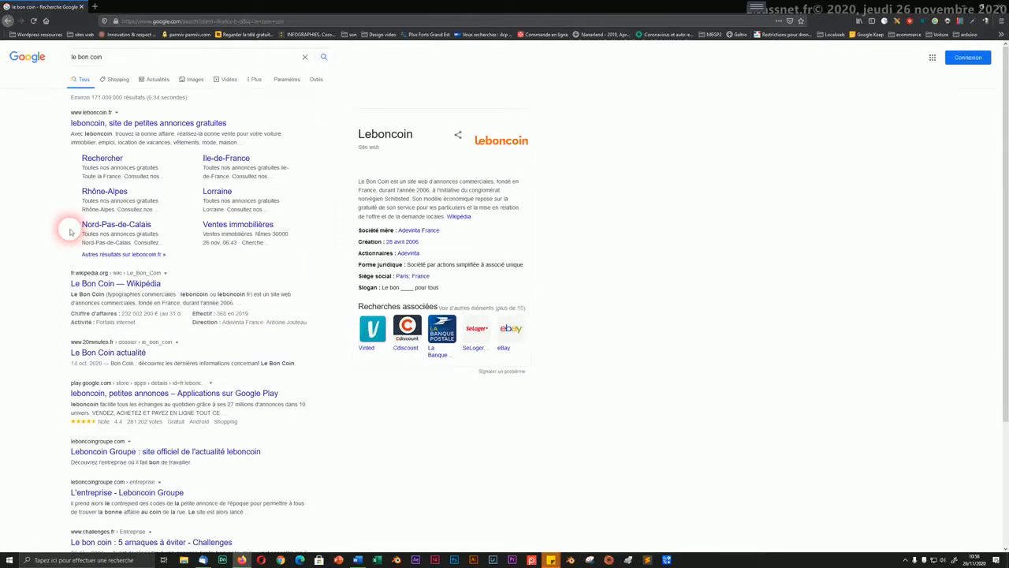
pyautogui.click(120, 58)
pyautogui.click(142, 21)
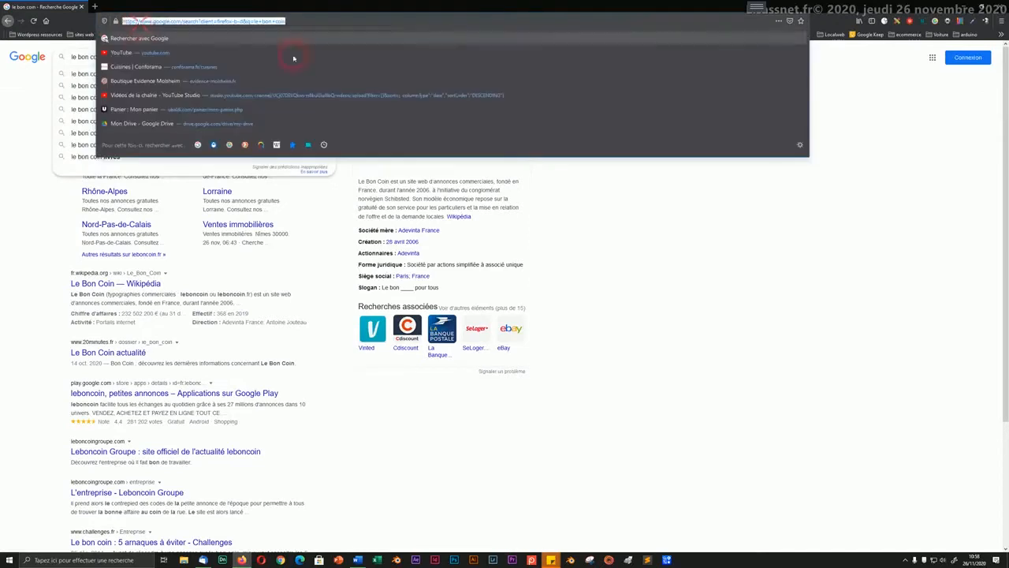
pyautogui.click(33, 274)
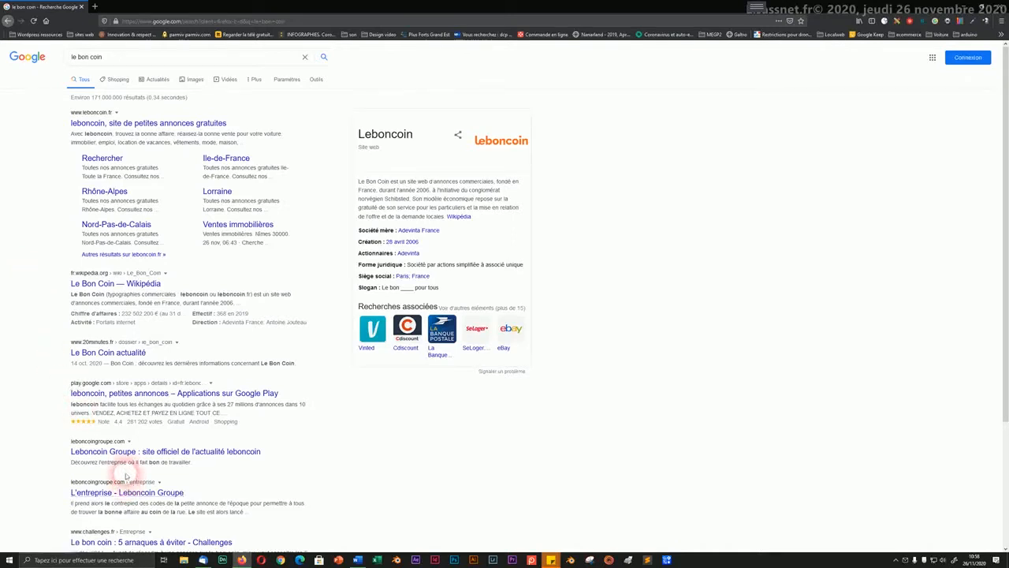
pyautogui.click(209, 21)
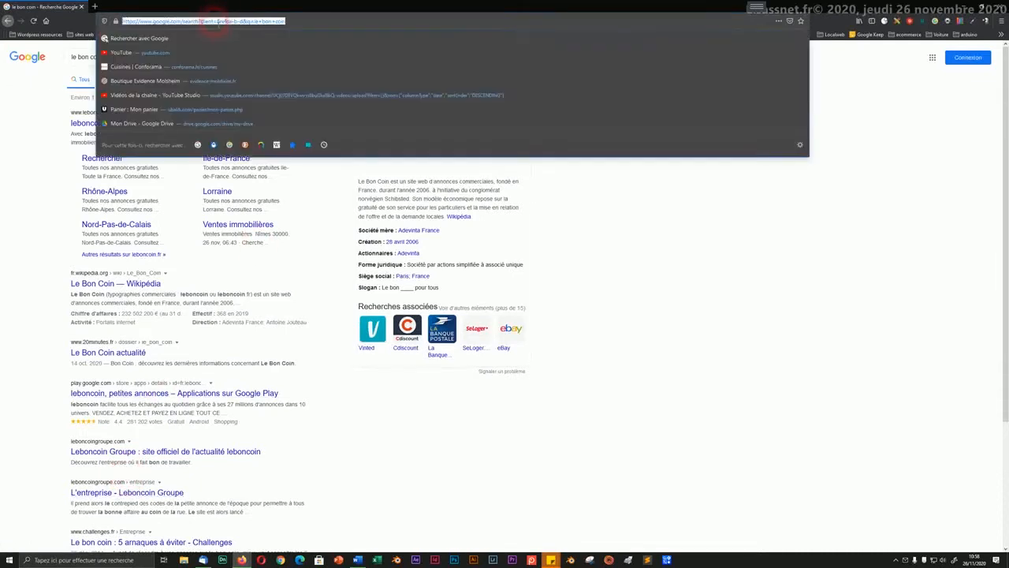
pyautogui.click(47, 141)
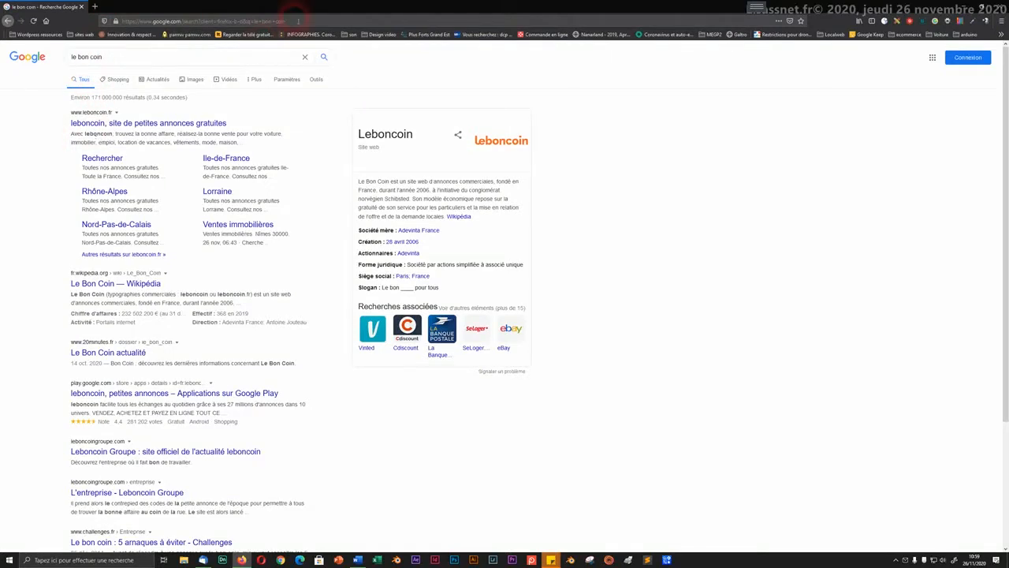
pyautogui.click(298, 21)
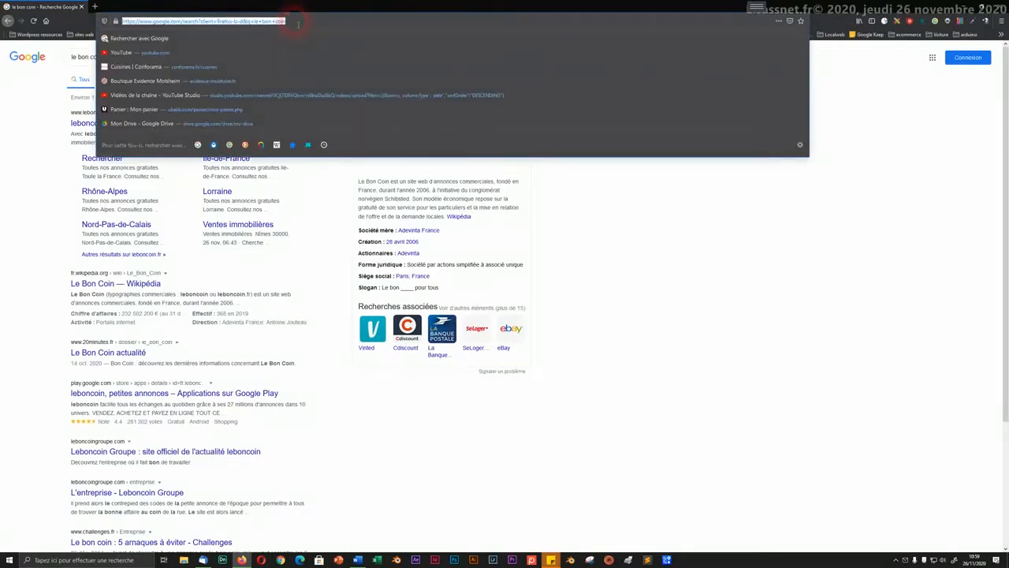
# Step: Load leboncoin.fr and accept its cookie notice
pyautogui.write('lebonc')
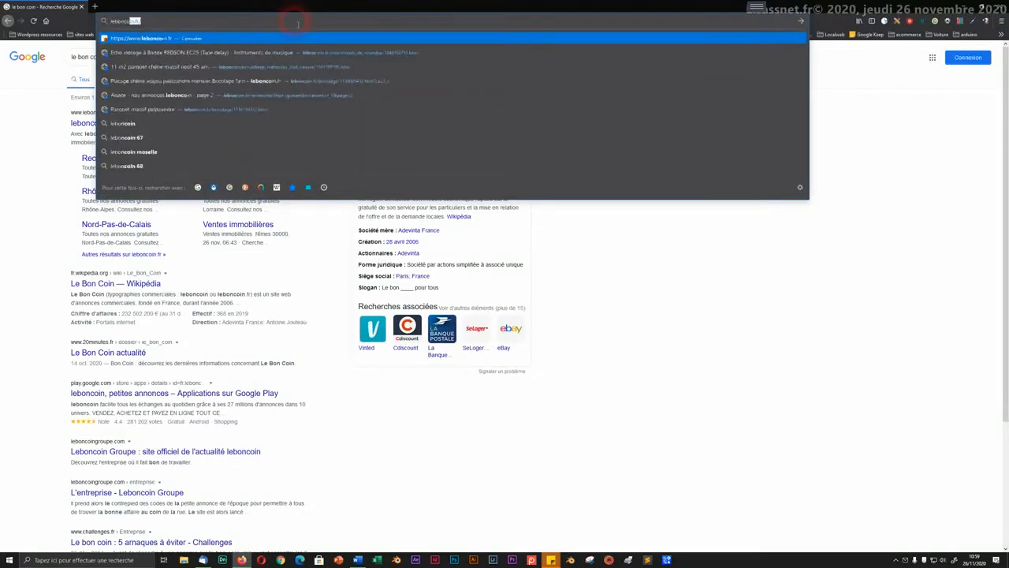
pyautogui.write('oin.fr')
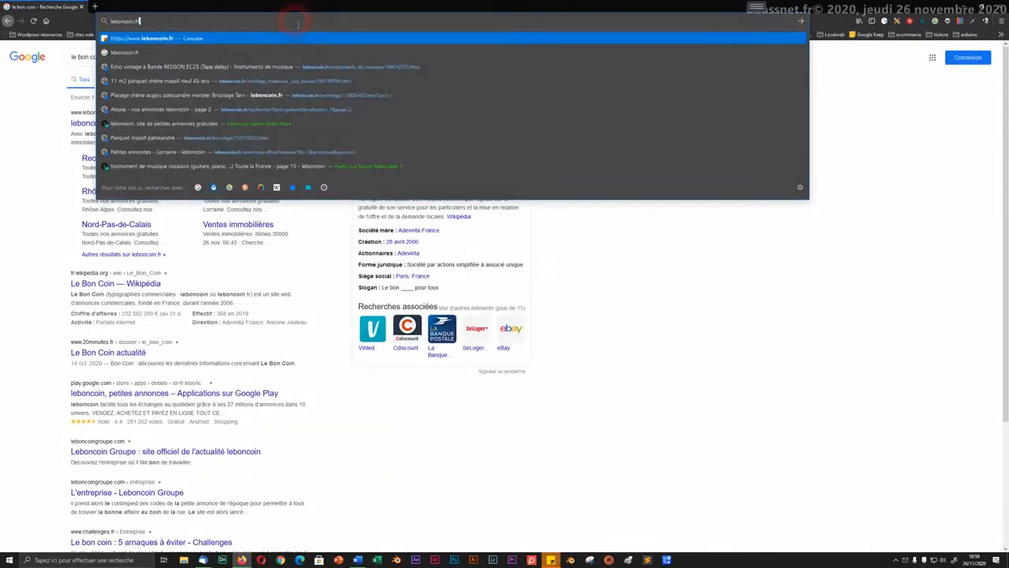
pyautogui.press('Return')
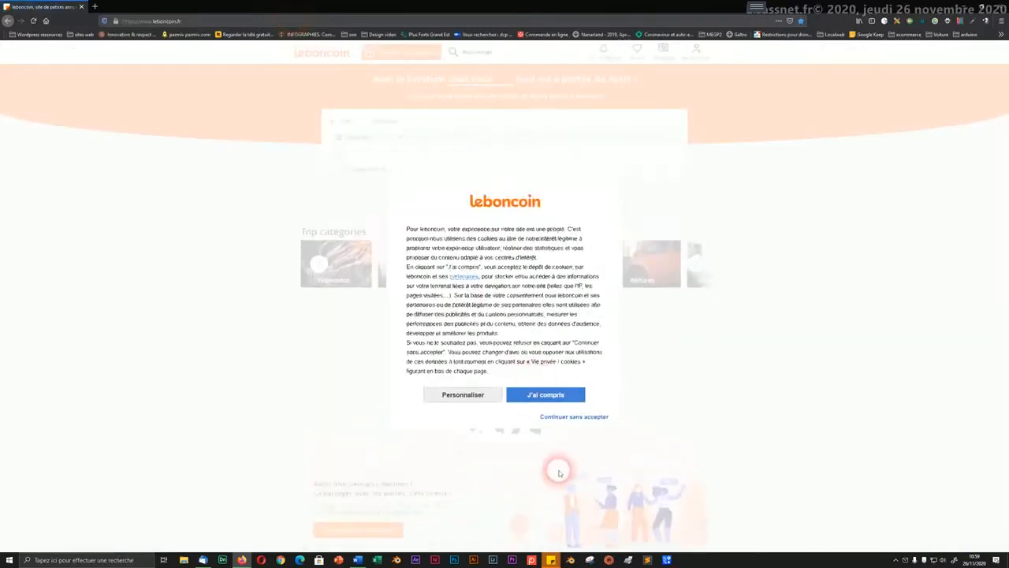
pyautogui.click(561, 399)
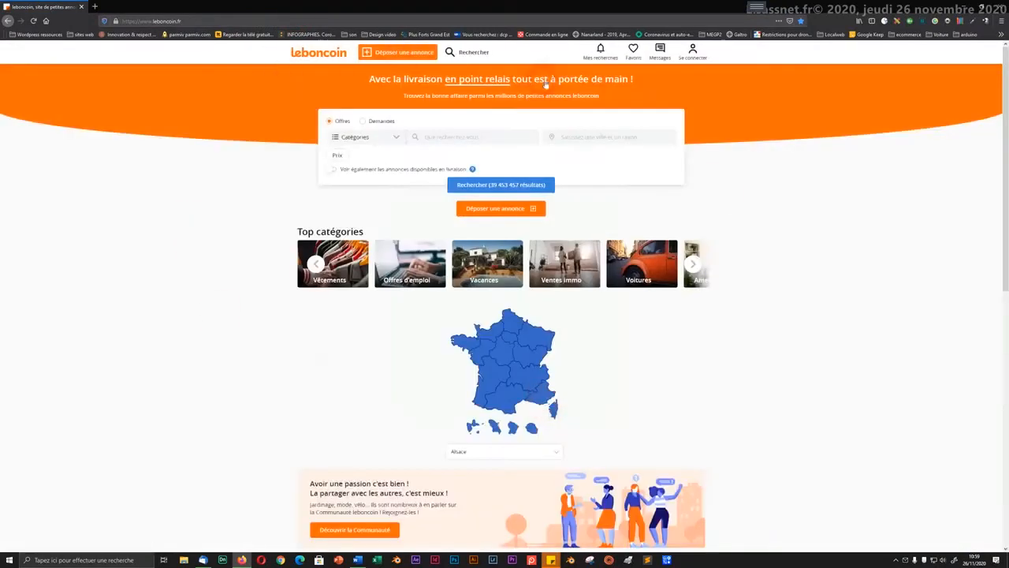
pyautogui.click(187, 22)
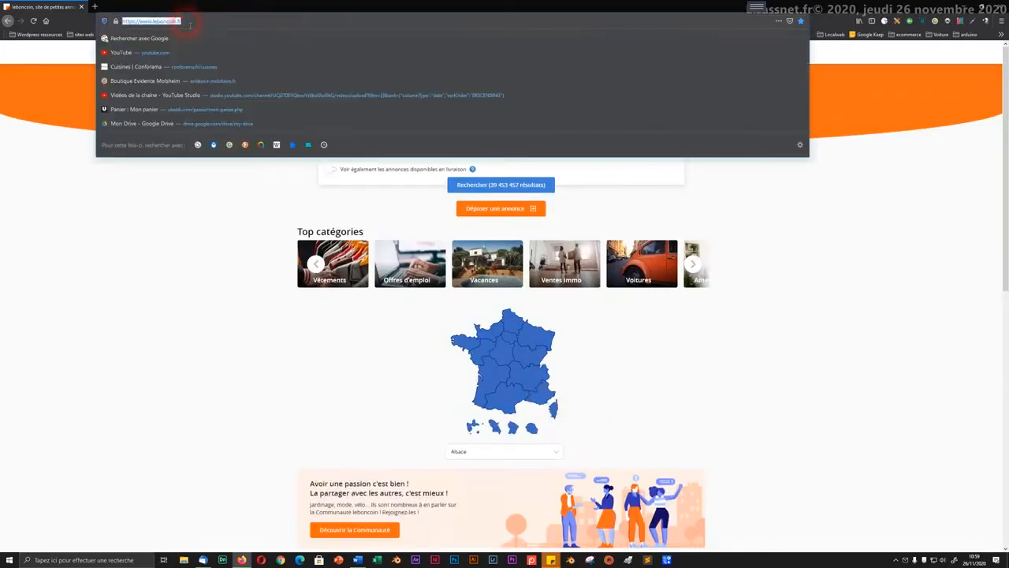
pyautogui.write('gmail')
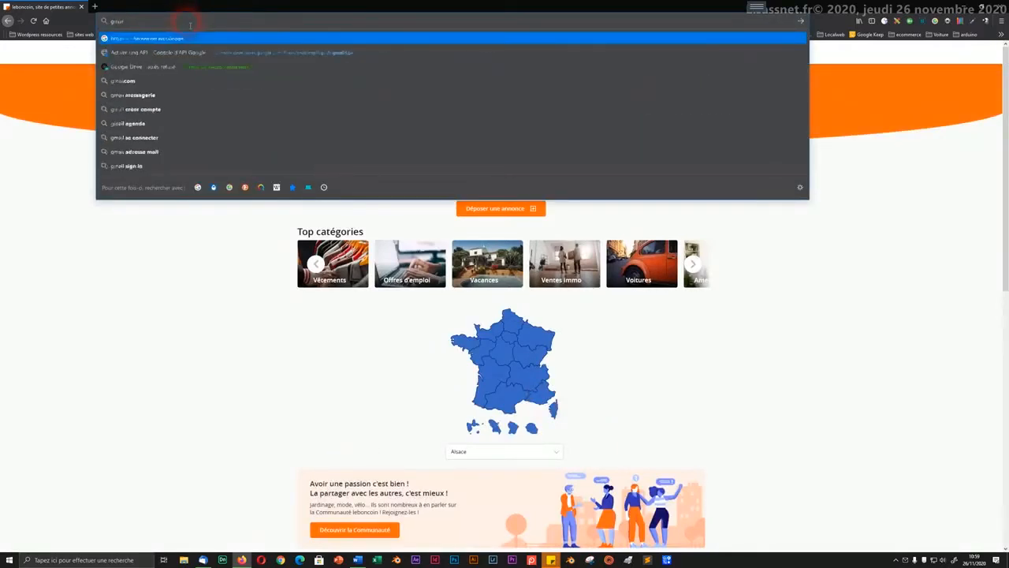
pyautogui.write('.com')
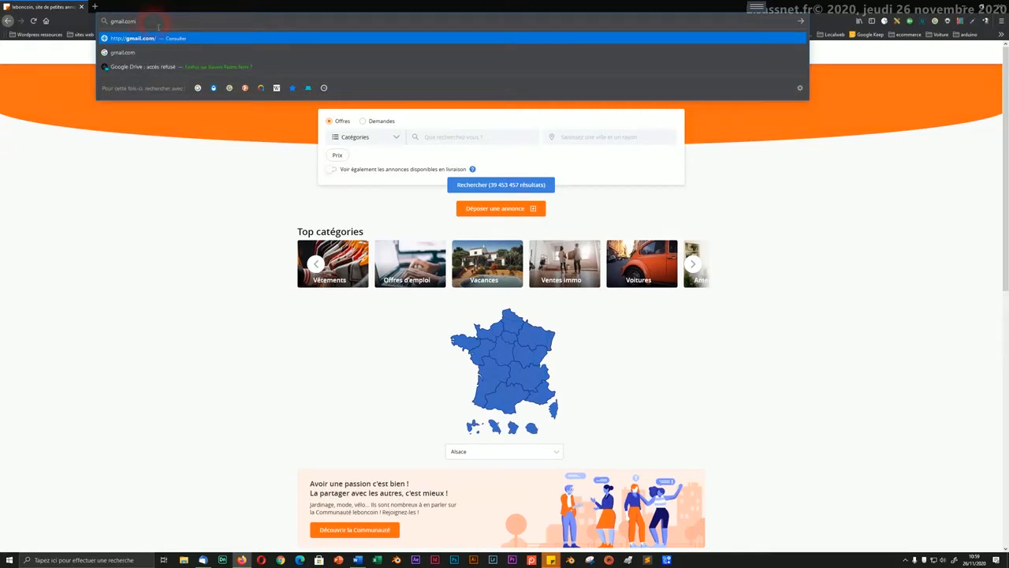
pyautogui.press('Return')
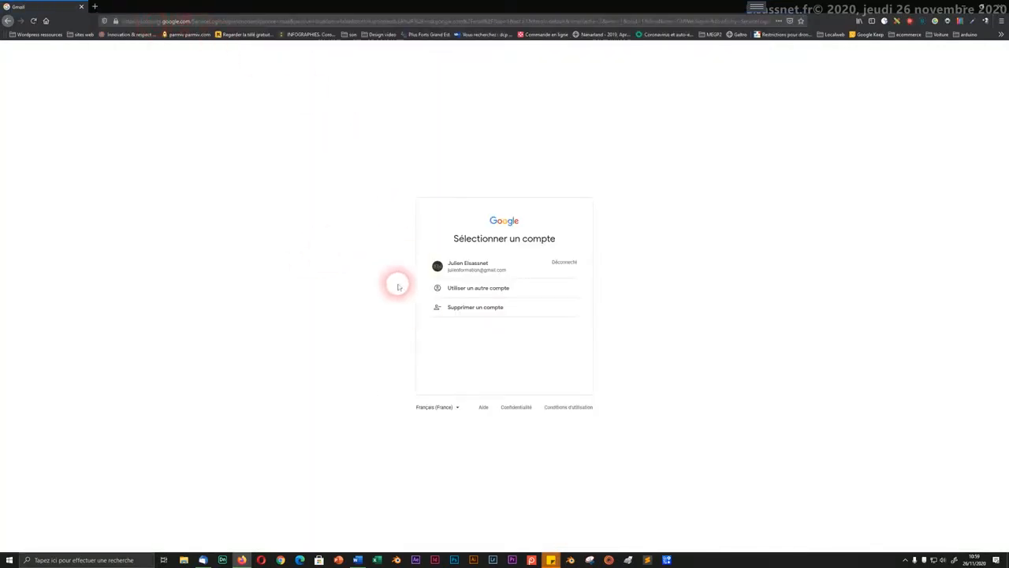
# Step: Remove the saved Google account and focus the e-mail field on the empty Connexion page
pyautogui.click(464, 307)
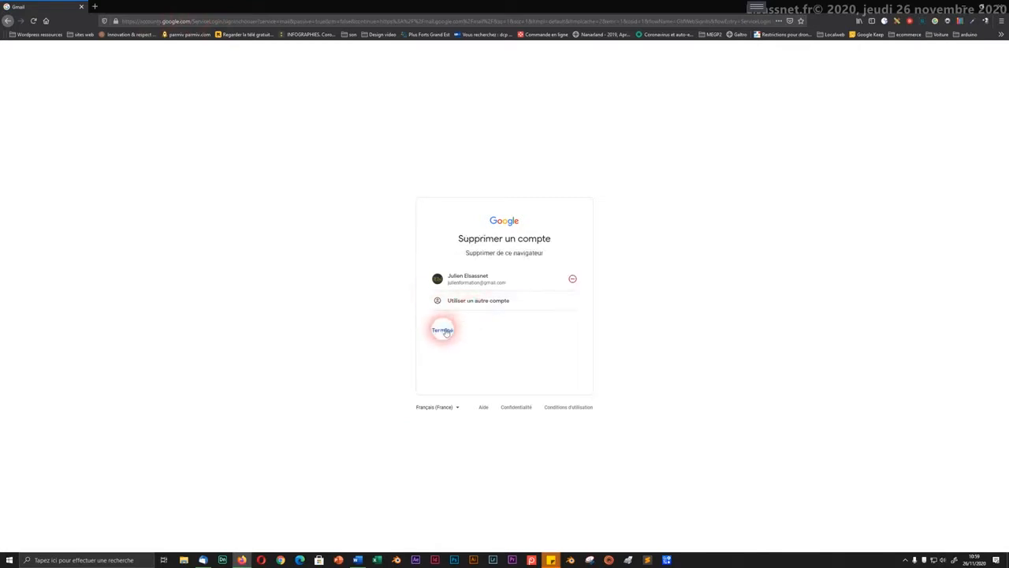
pyautogui.click(571, 280)
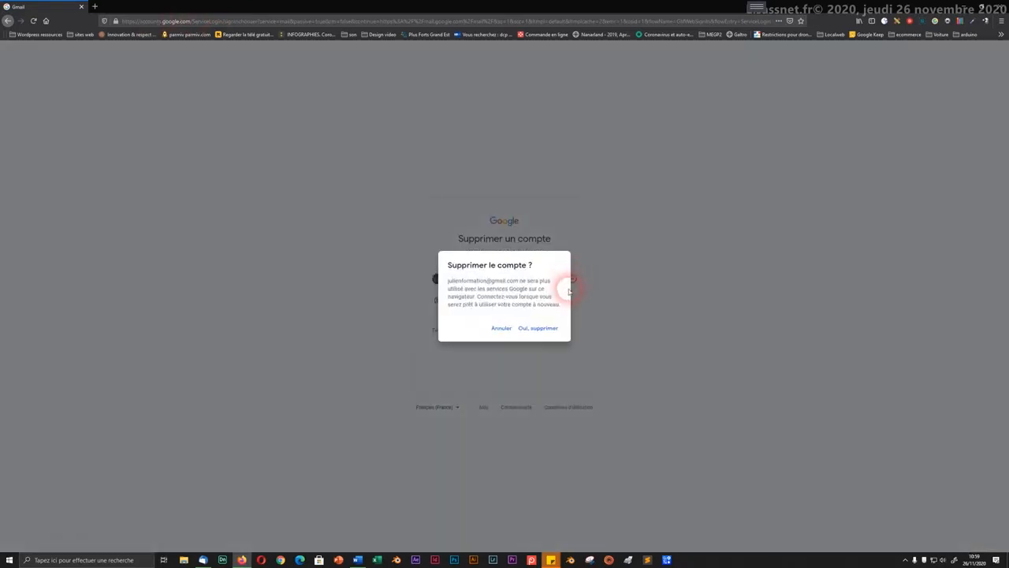
pyautogui.click(537, 328)
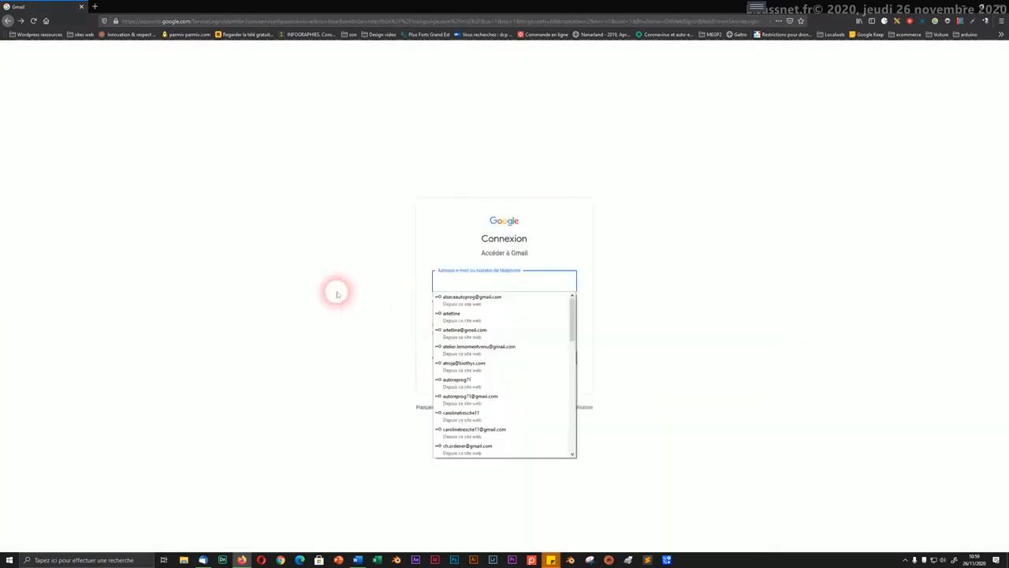
pyautogui.click(336, 294)
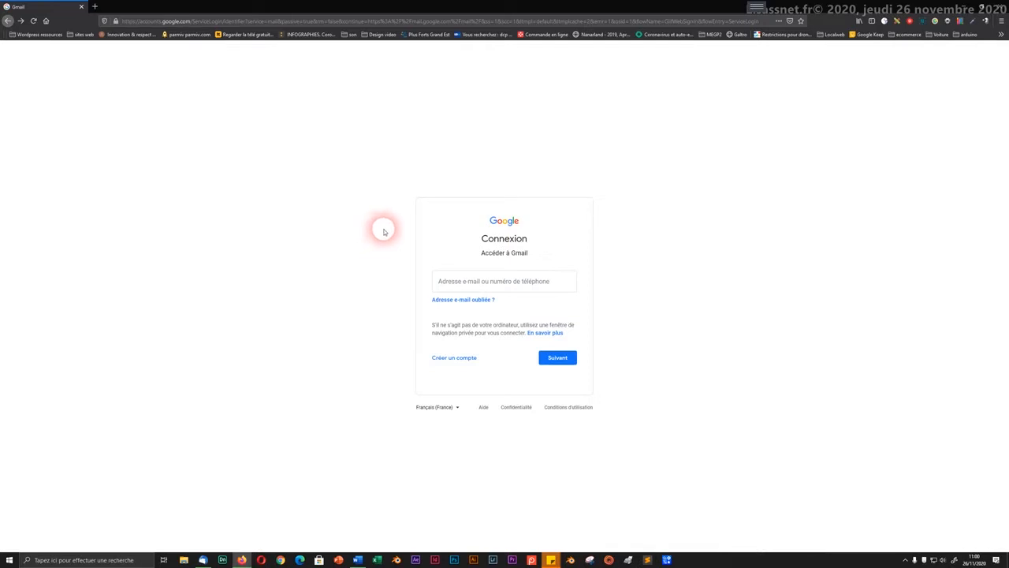
pyautogui.click(466, 280)
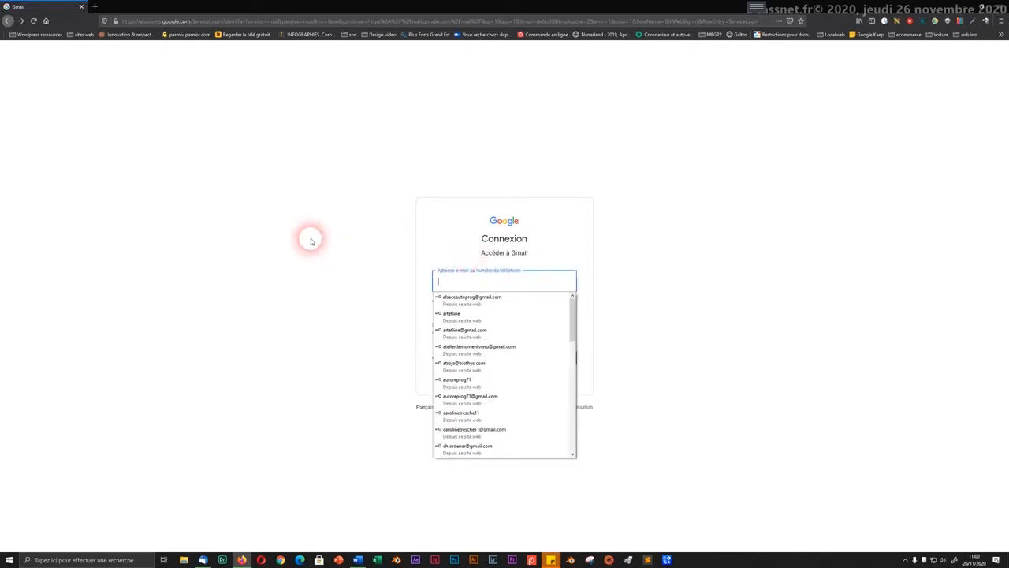
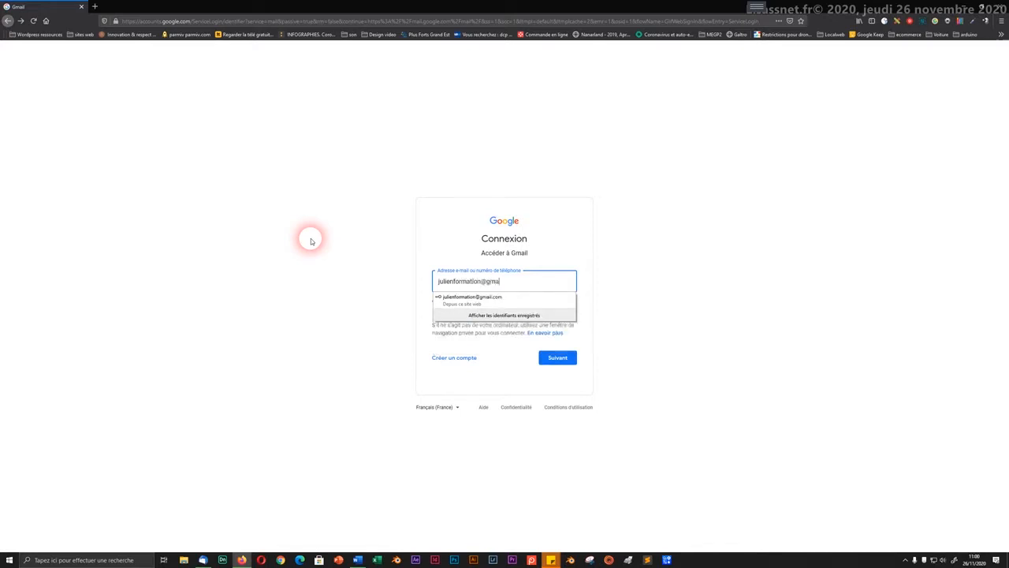
# Step: Enter the account's e-mail address, continue to the password step, and fill in the password
pyautogui.click(361, 265)
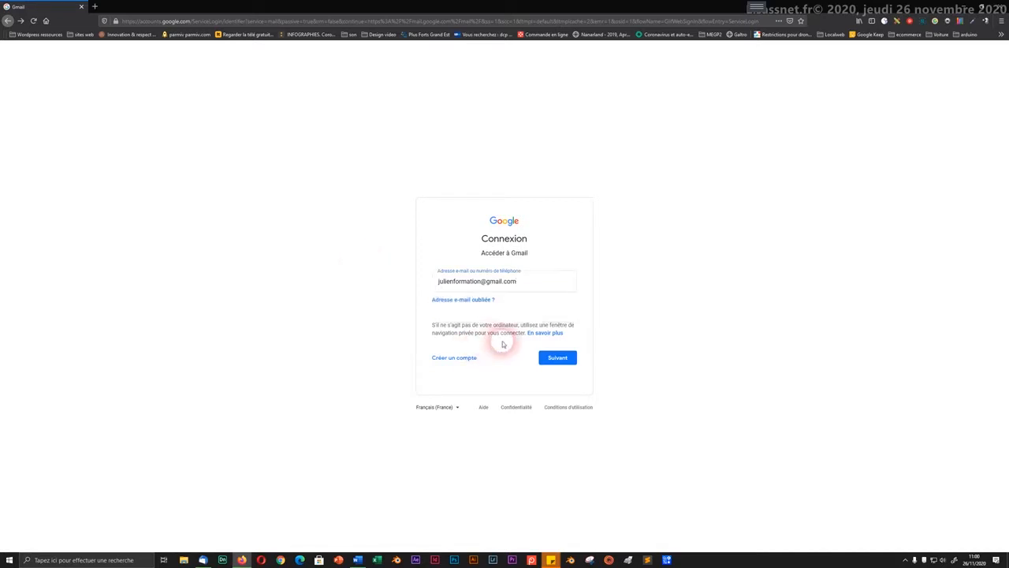
pyautogui.click(557, 358)
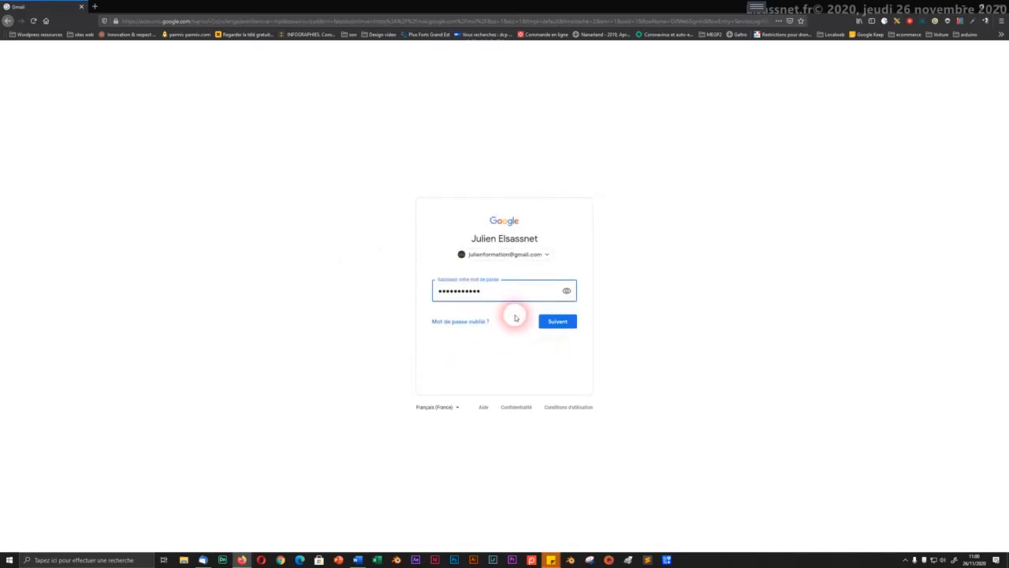
pyautogui.moveTo(487, 296); pyautogui.dragTo(432, 296)
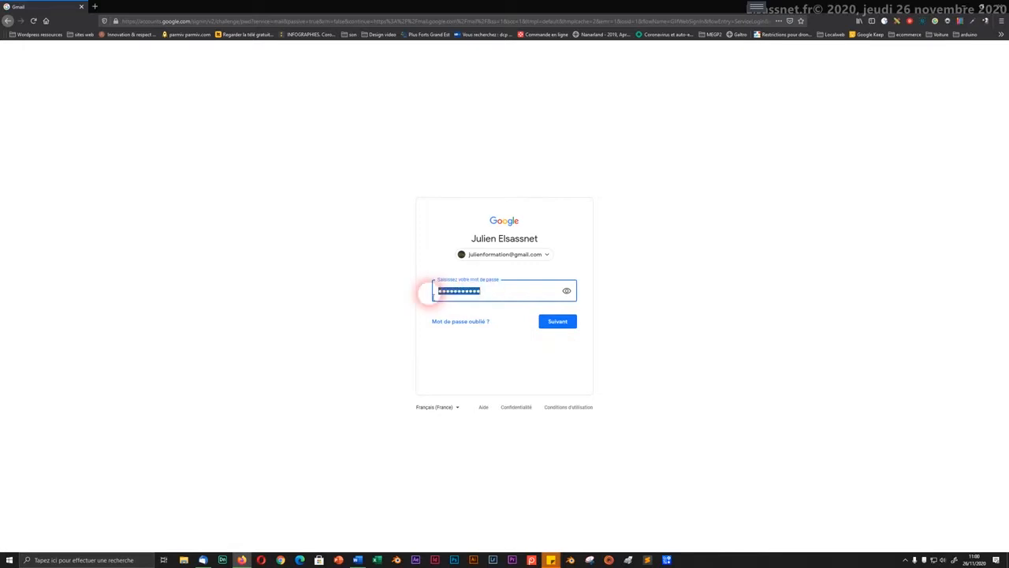
pyautogui.click(393, 297)
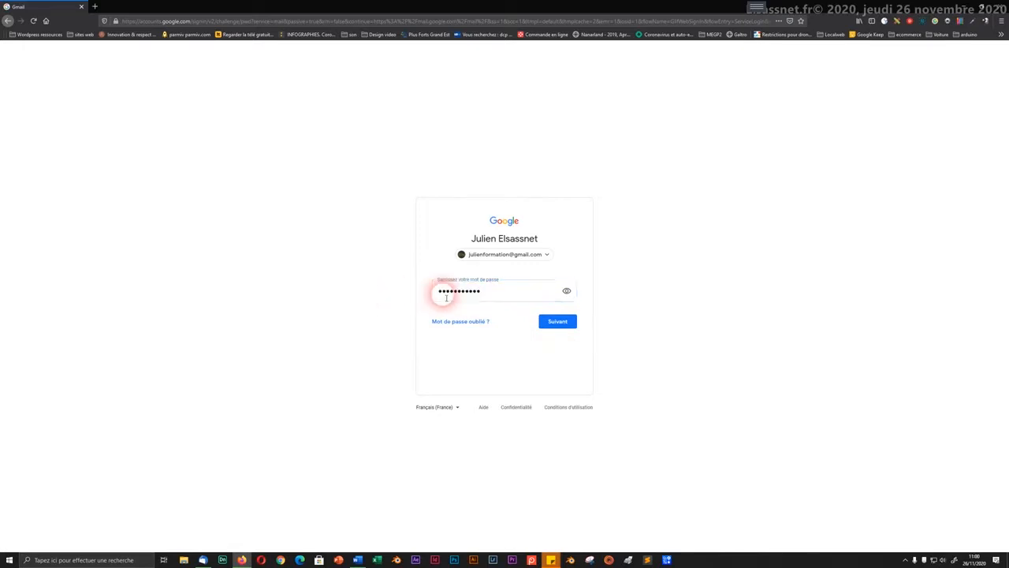
# Step: Submit the password to sign in and look over the Gmail inbox
pyautogui.click(556, 321)
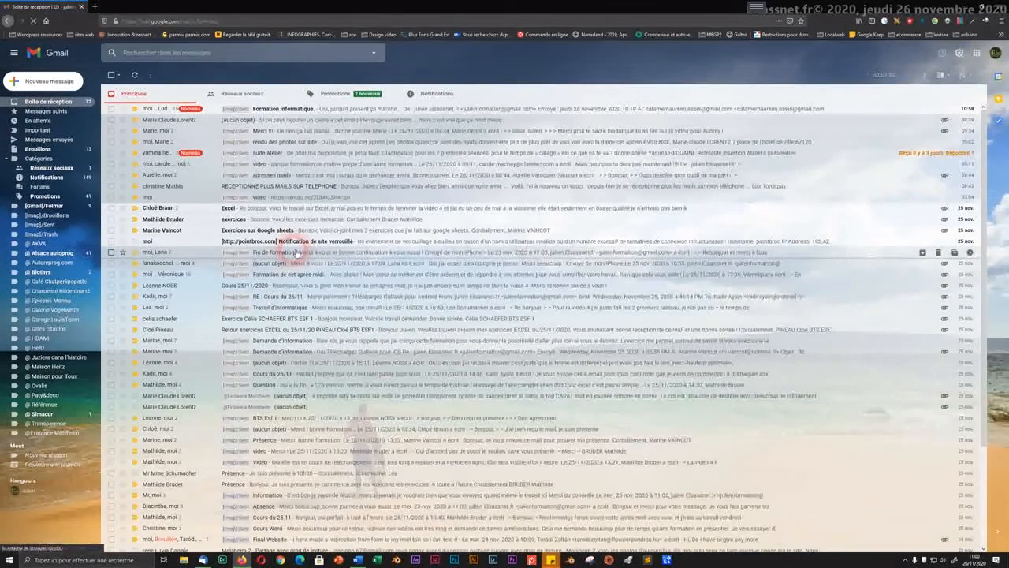
pyautogui.scroll(-1, 296, 252)
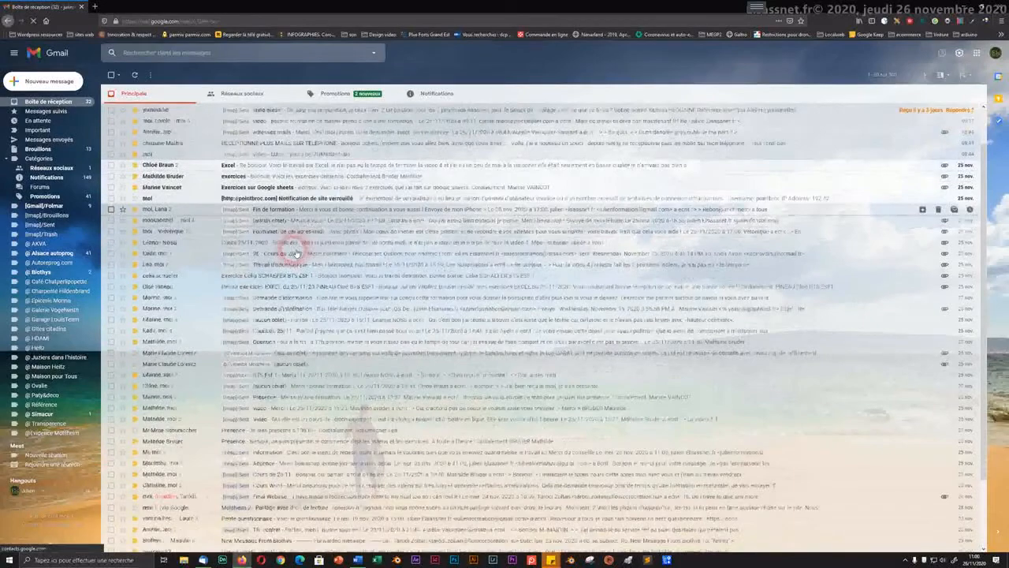
pyautogui.scroll(-2, 296, 253)
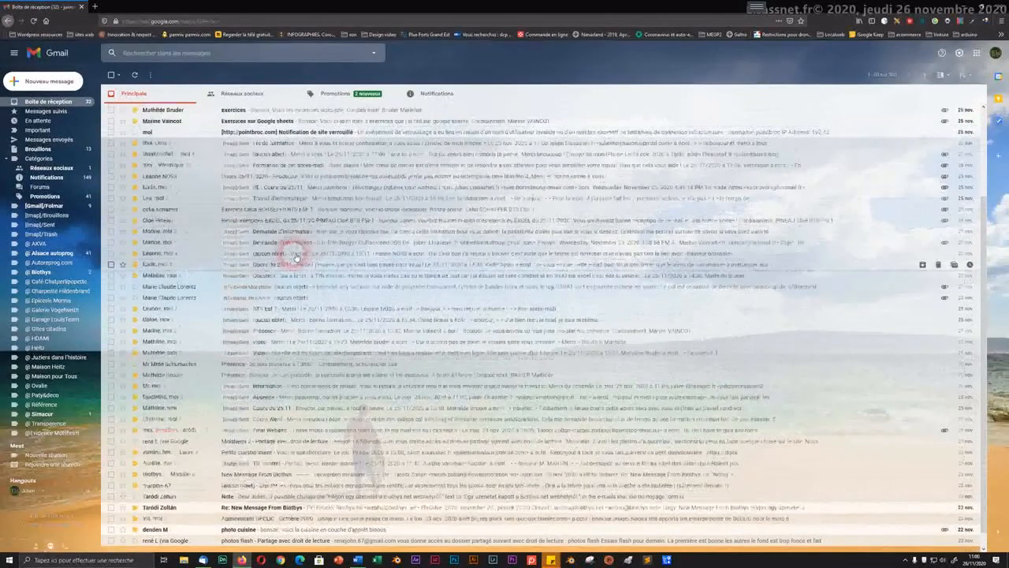
pyautogui.scroll(3, 295, 254)
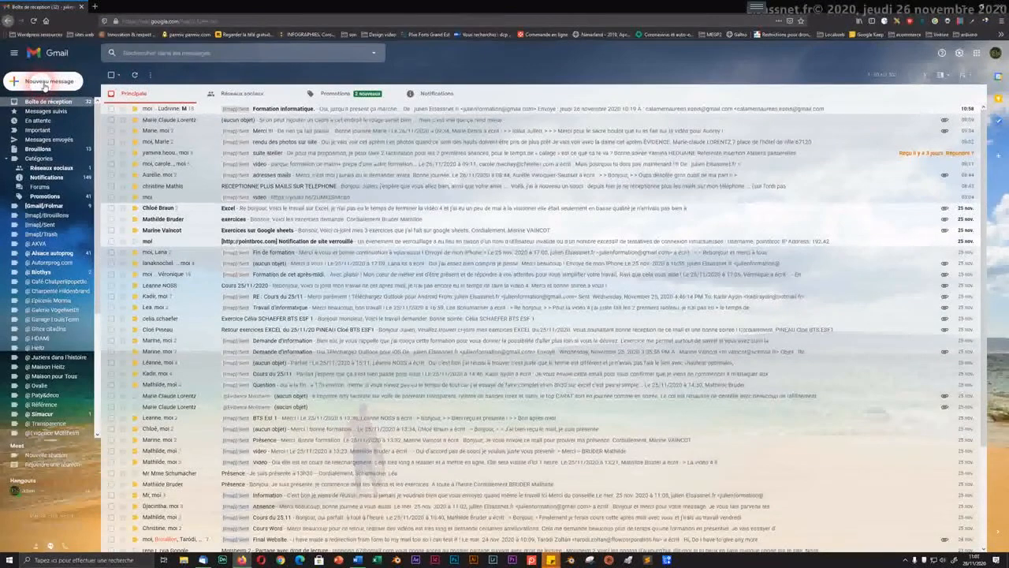
# Step: Send a new message to the account's own address with the subject 'test'
pyautogui.click(45, 84)
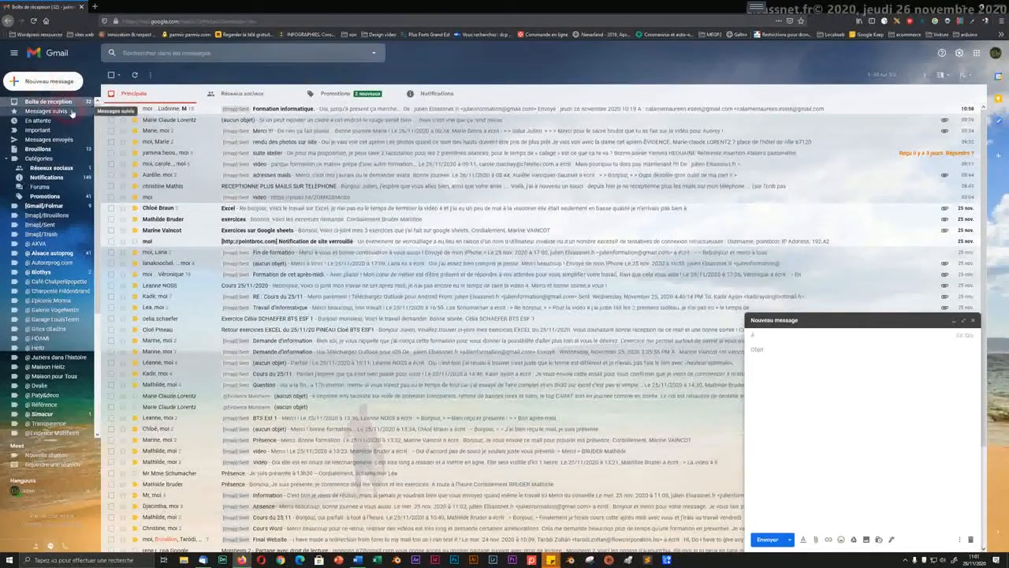
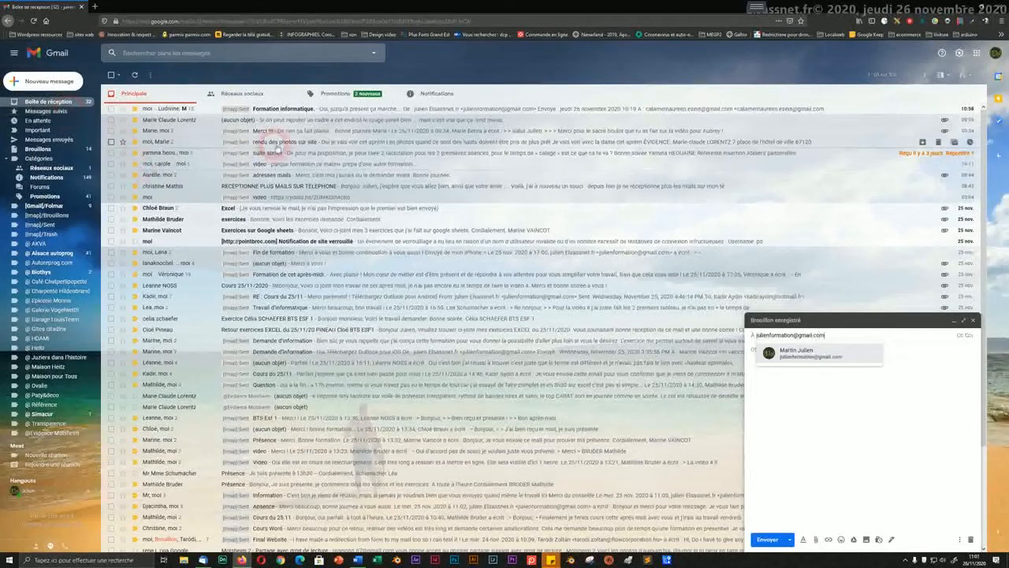
pyautogui.click(781, 398)
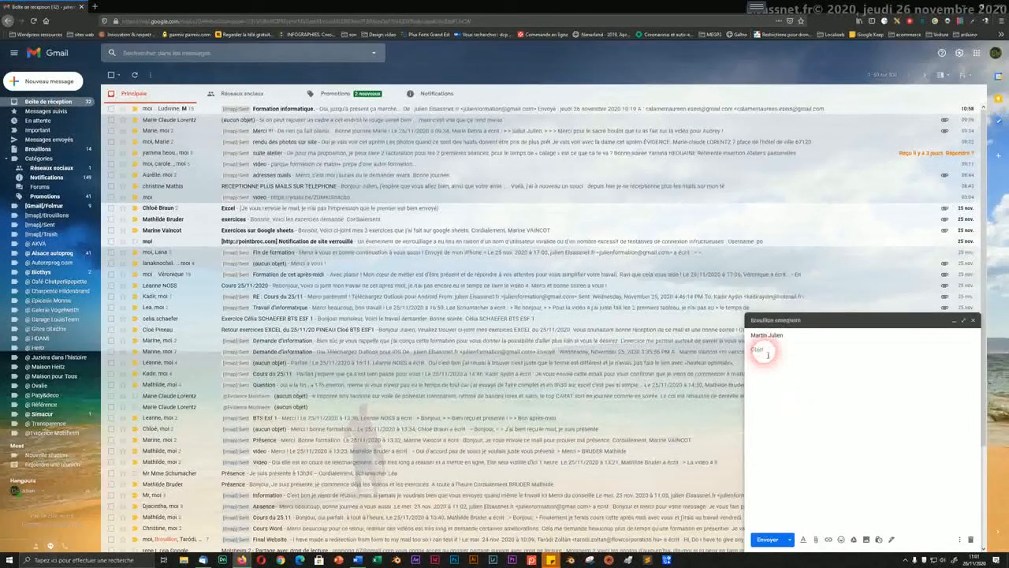
pyautogui.click(763, 352)
pyautogui.write('test')
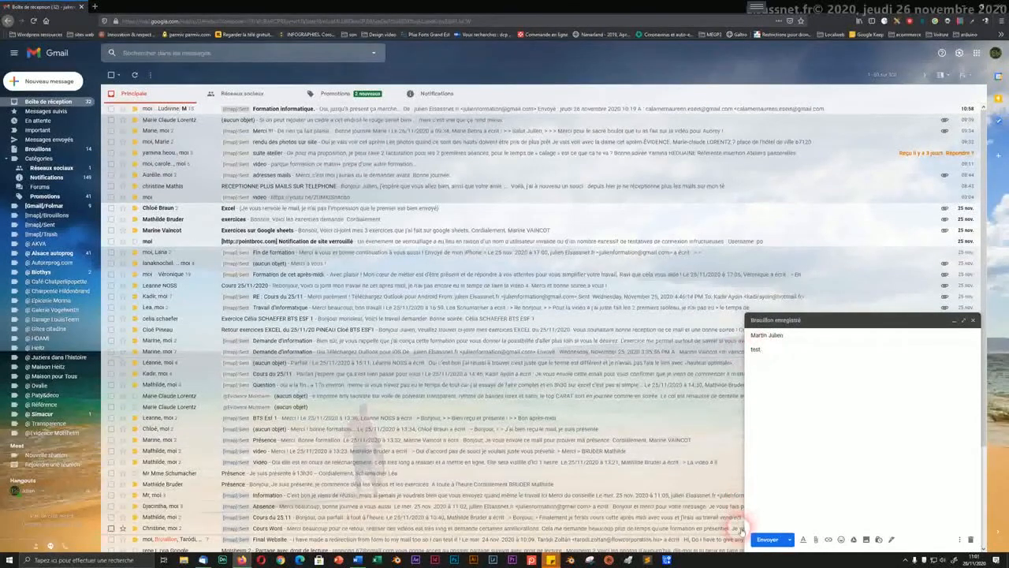
pyautogui.click(767, 539)
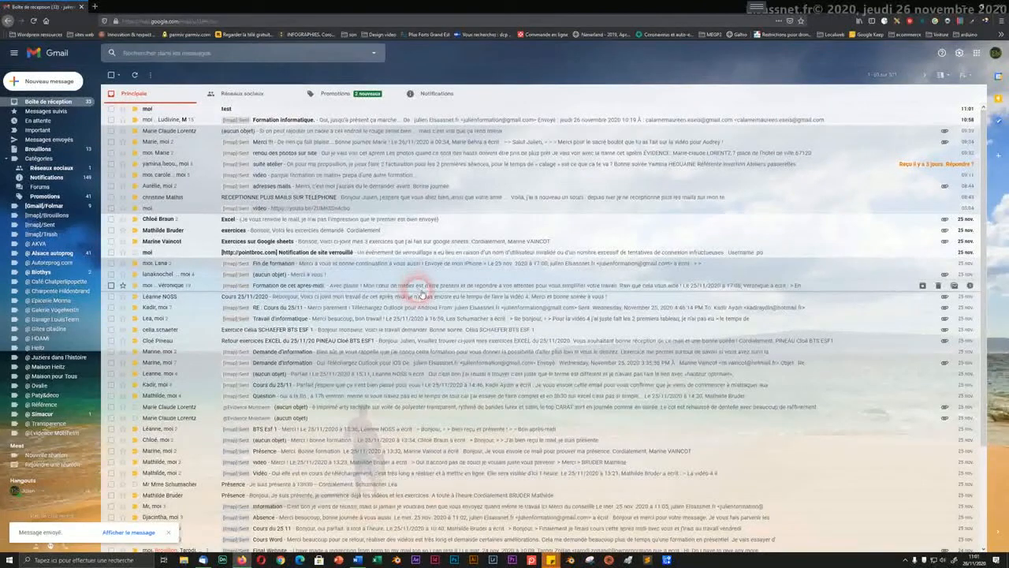
# Step: Start a new message, add the Cc and Cci lines, and return to the À field
pyautogui.click(58, 82)
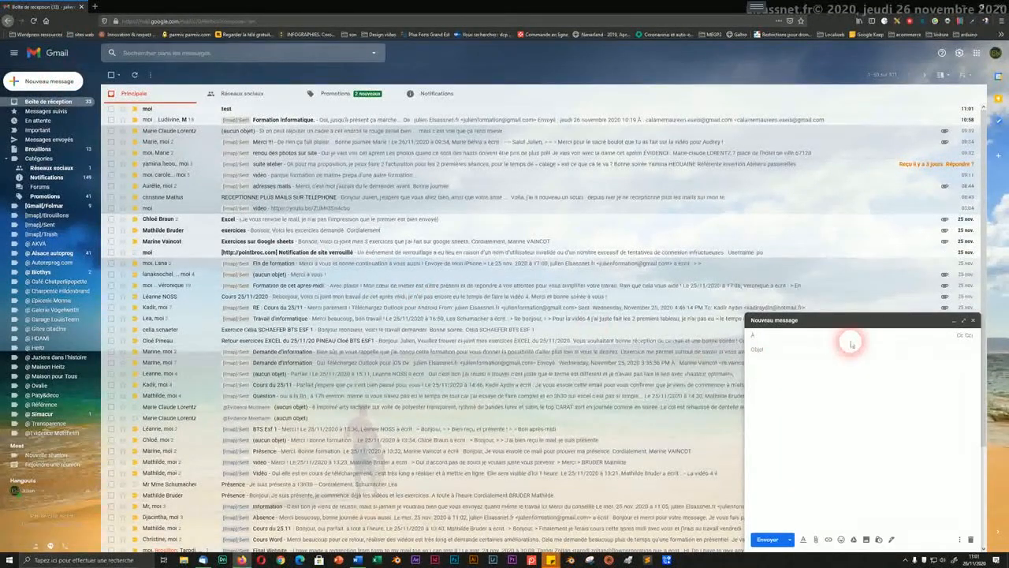
pyautogui.click(959, 338)
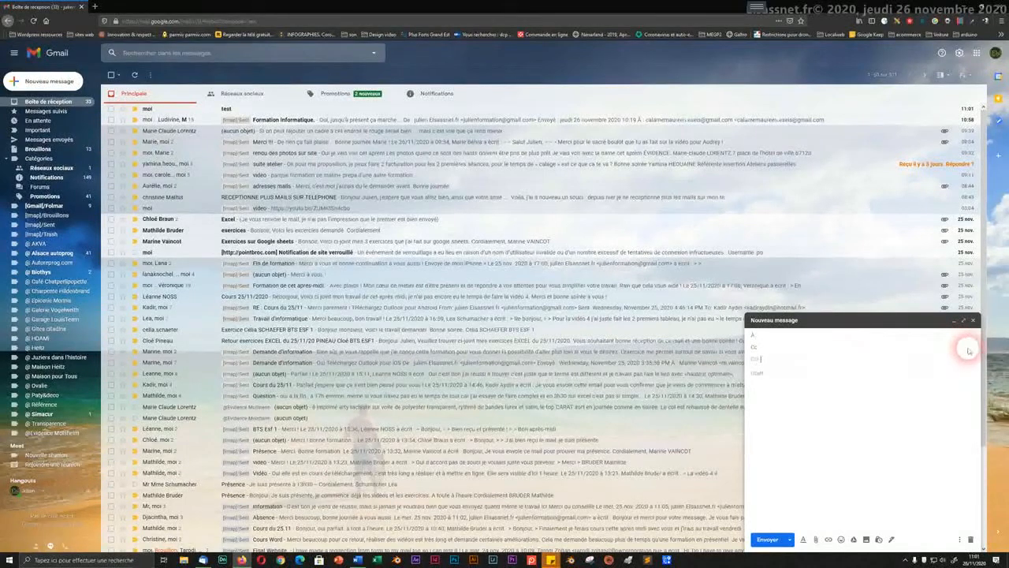
pyautogui.click(764, 337)
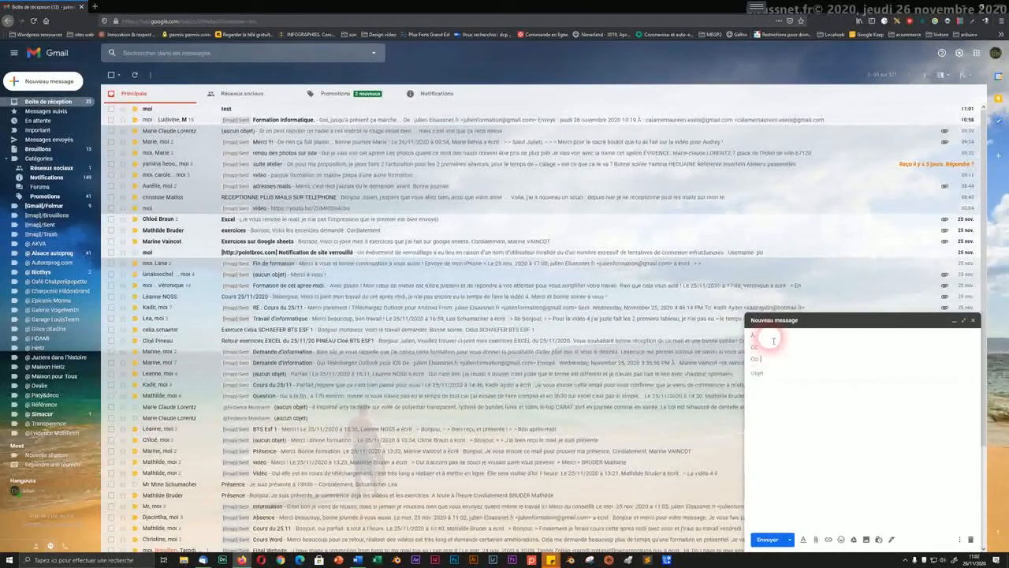
# Step: Place the cursor in the À field and message body, then minimize the empty draft
pyautogui.click(766, 334)
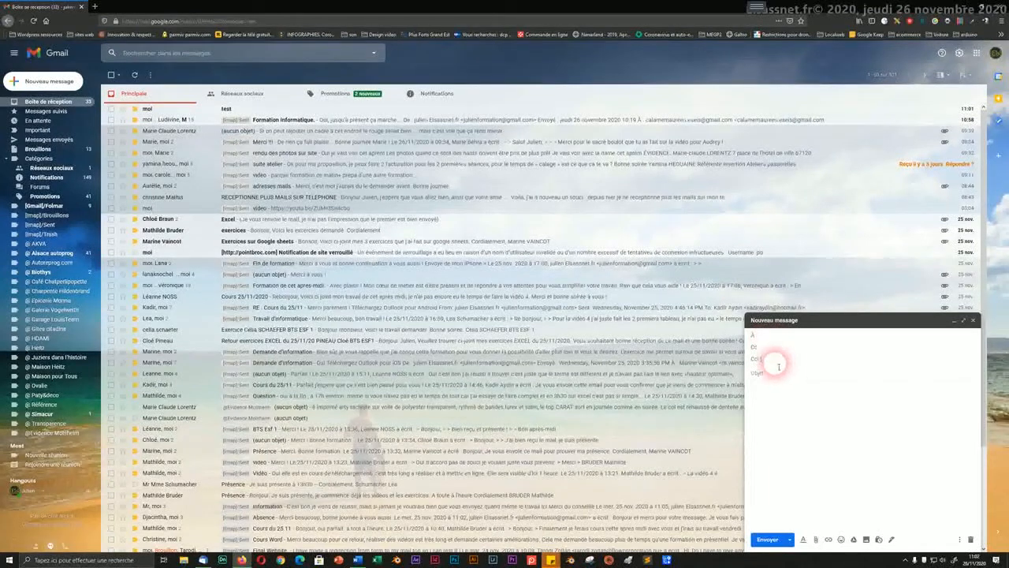
pyautogui.click(775, 376)
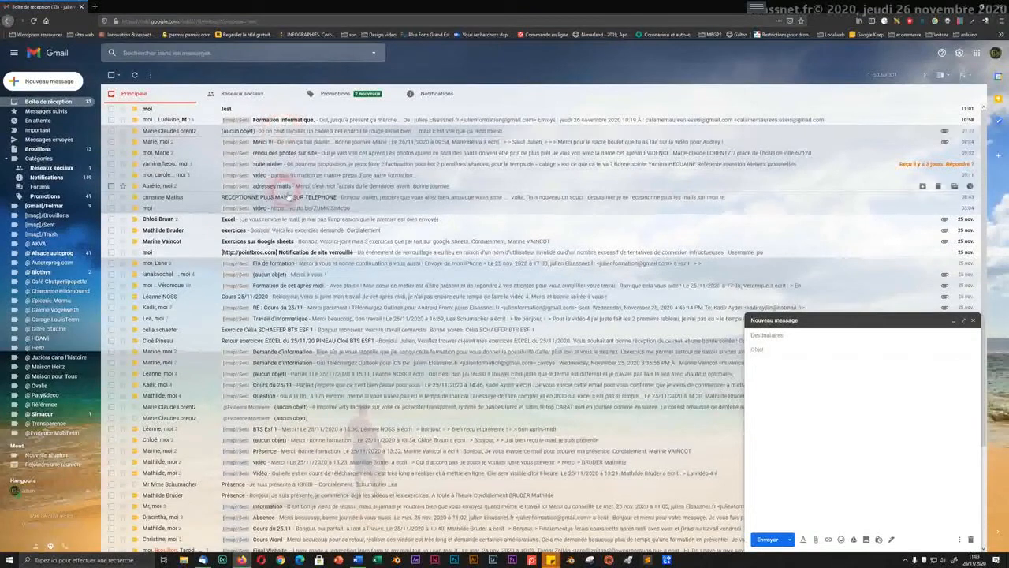
pyautogui.click(843, 380)
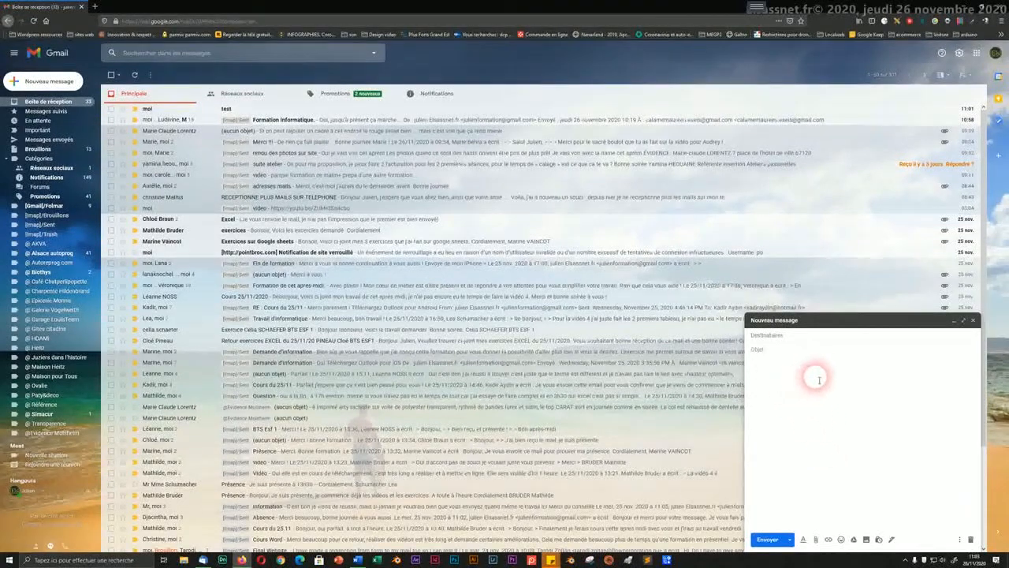
pyautogui.click(760, 380)
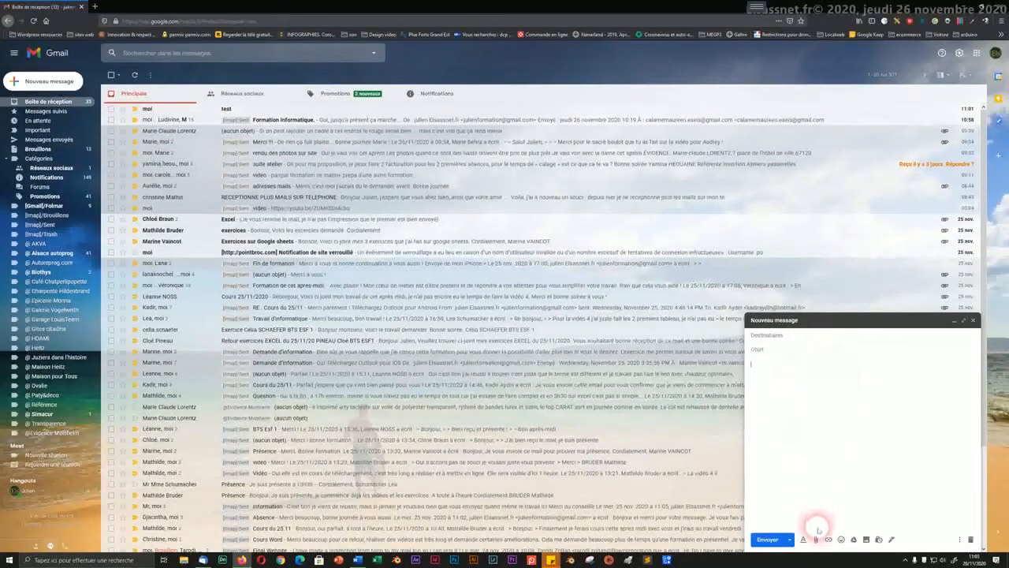
pyautogui.click(955, 323)
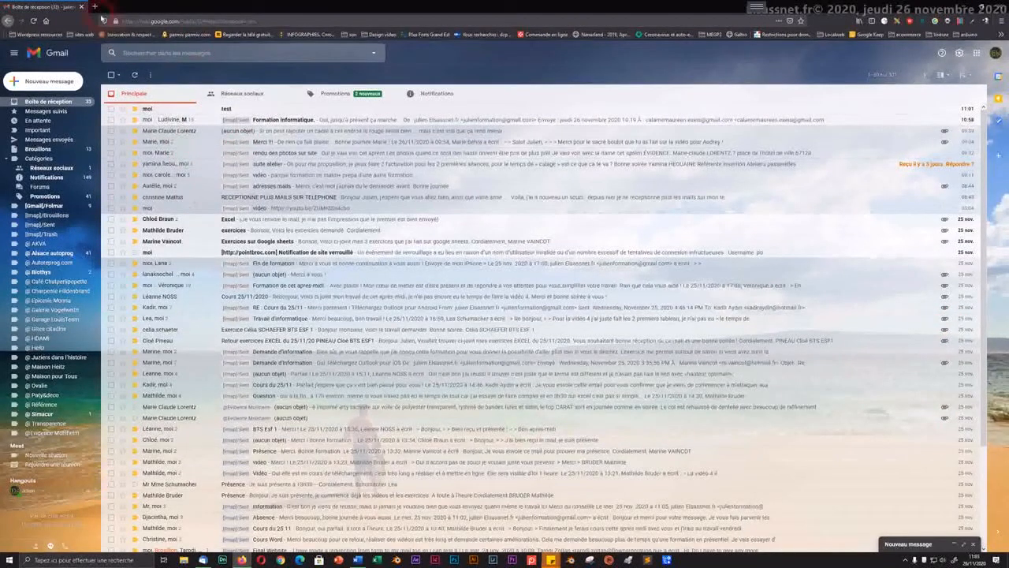
# Step: Open a blank new tab, glance back at Gmail, and return to the new tab
pyautogui.click(95, 7)
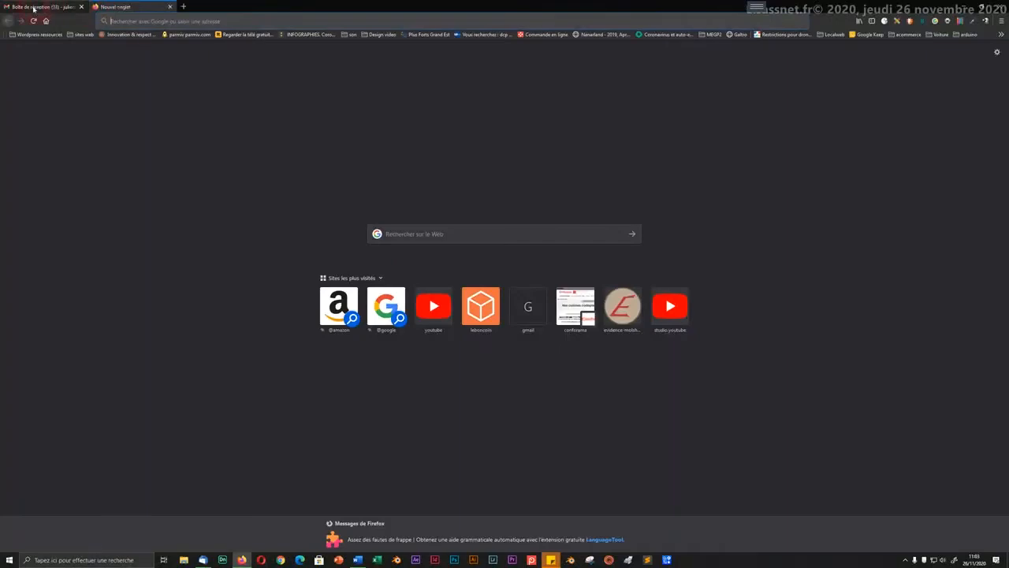
pyautogui.click(34, 7)
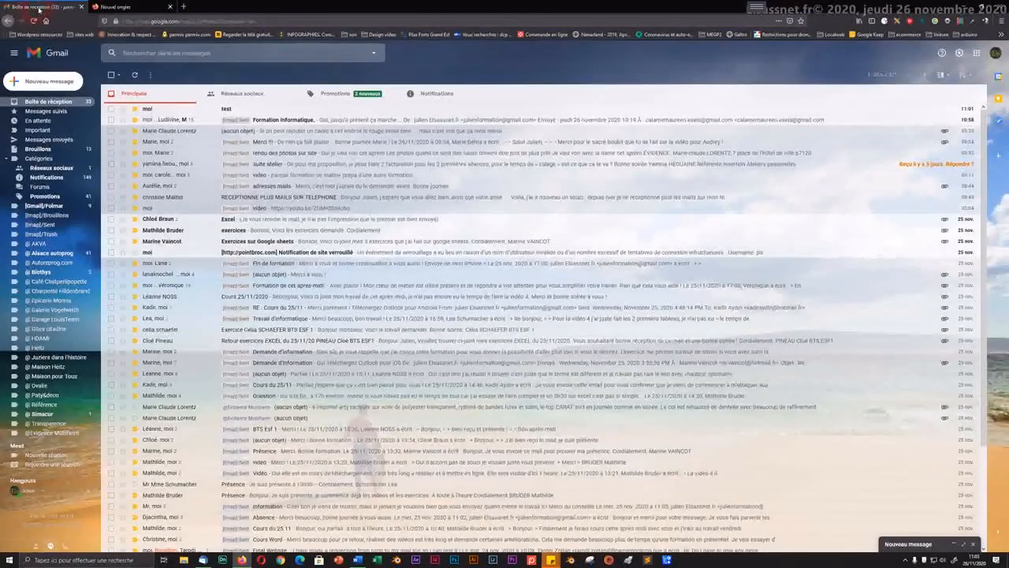
pyautogui.click(131, 7)
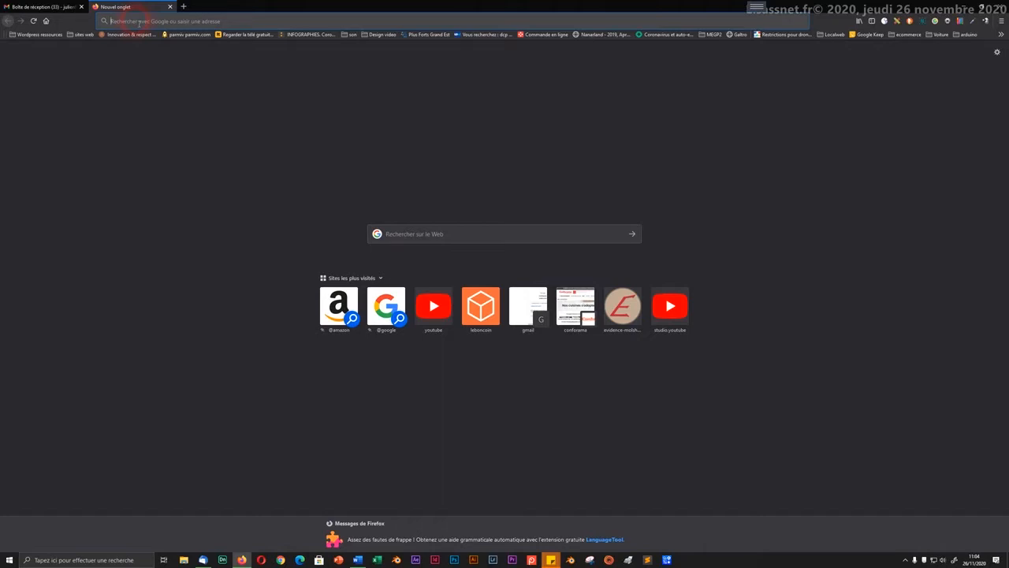
# Step: Search Google for 'paysage' and show image results, then start a new tab with 'youtube' entered
pyautogui.write('paysa')
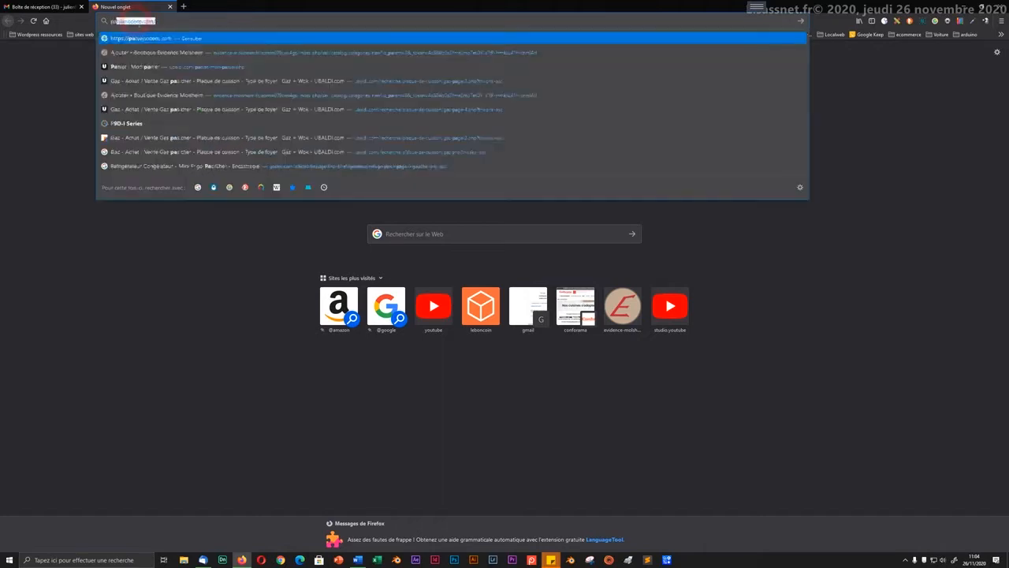
pyautogui.write('ge')
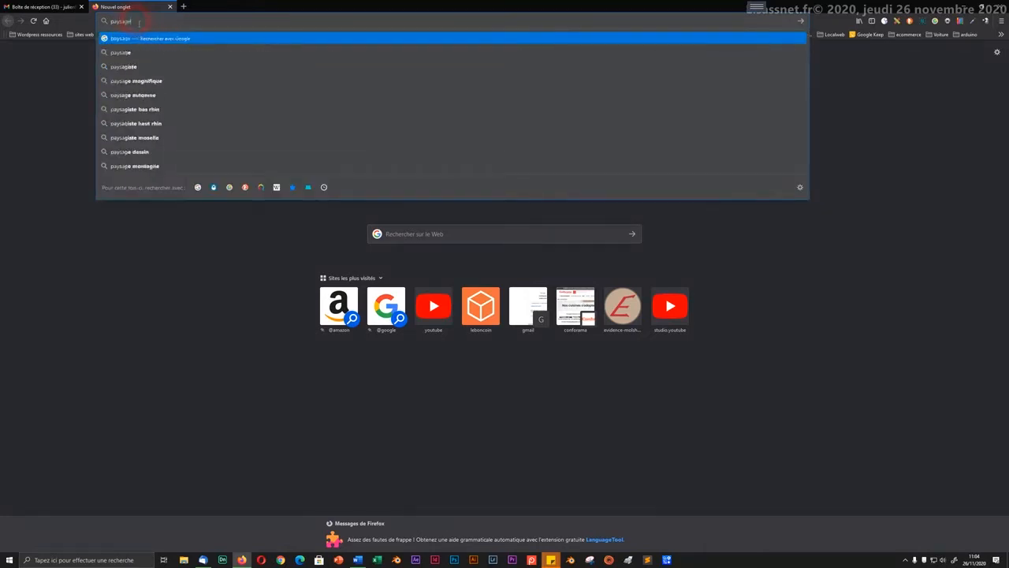
pyautogui.press('Return')
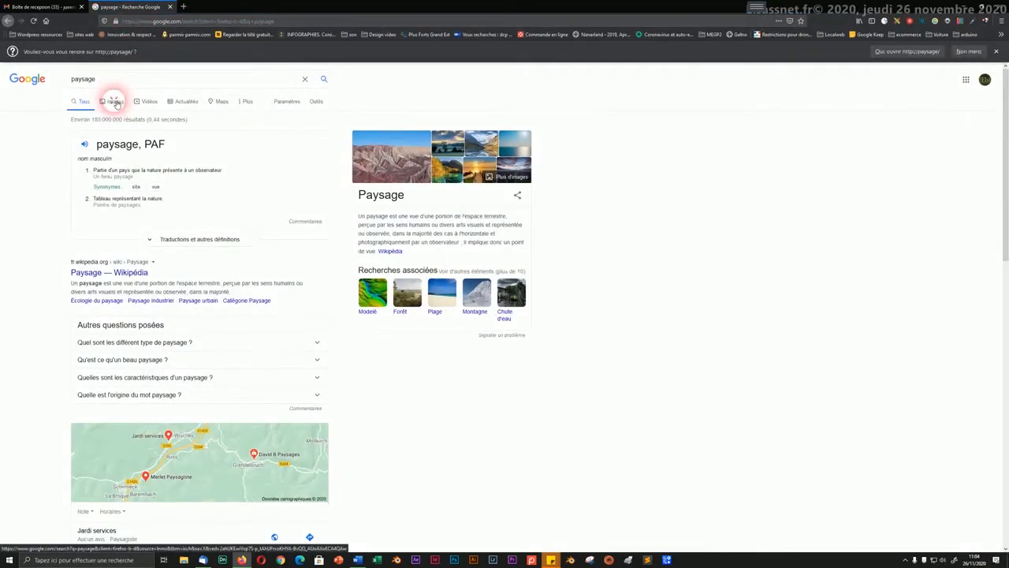
pyautogui.click(116, 103)
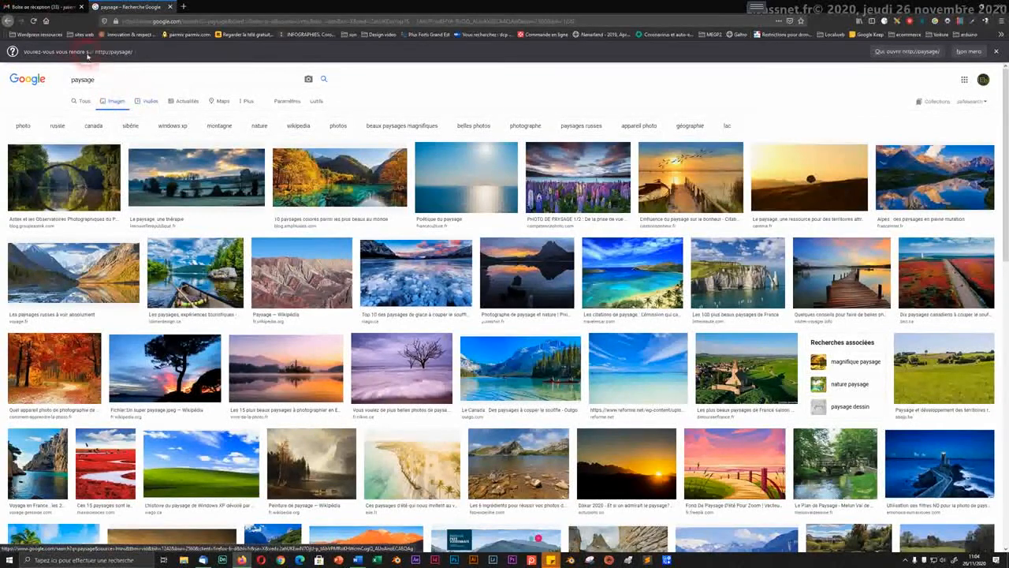
pyautogui.click(183, 6)
pyautogui.write('youtube.com')
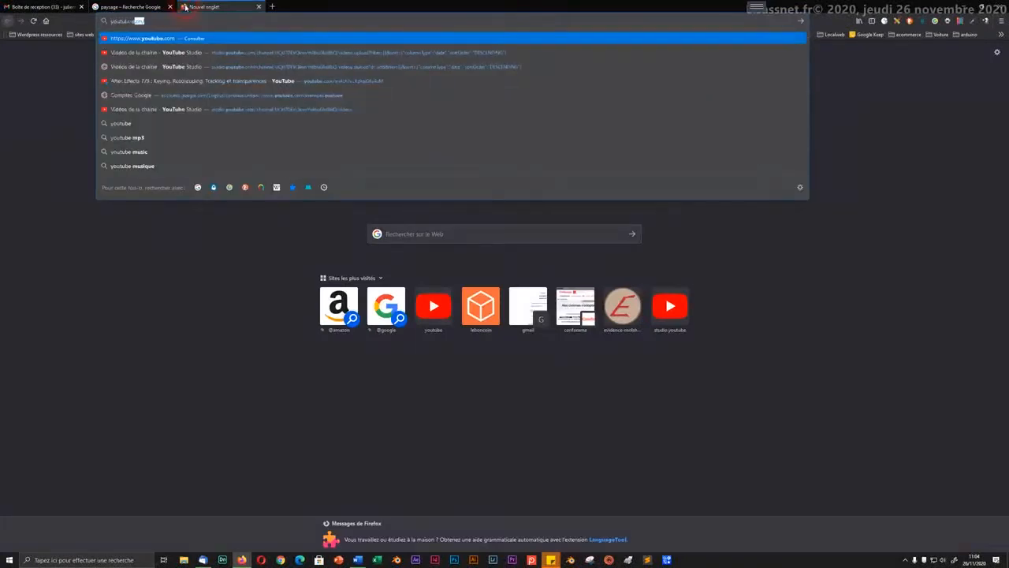
# Step: Play the GhostRunner! Le Parkour Ninja video on YouTube, pause it, and move its tab first
pyautogui.press('Return')
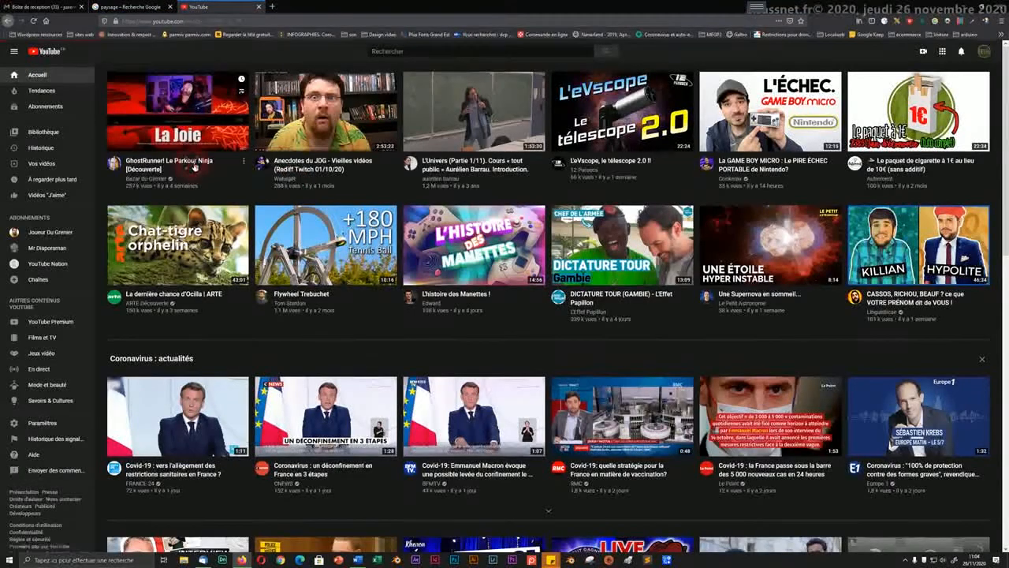
pyautogui.click(194, 166)
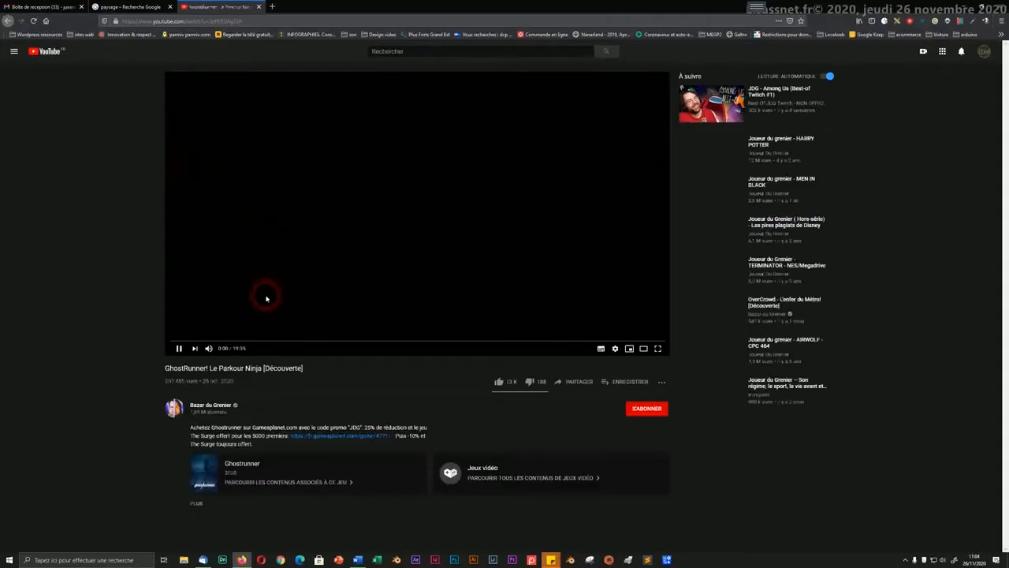
pyautogui.click(179, 351)
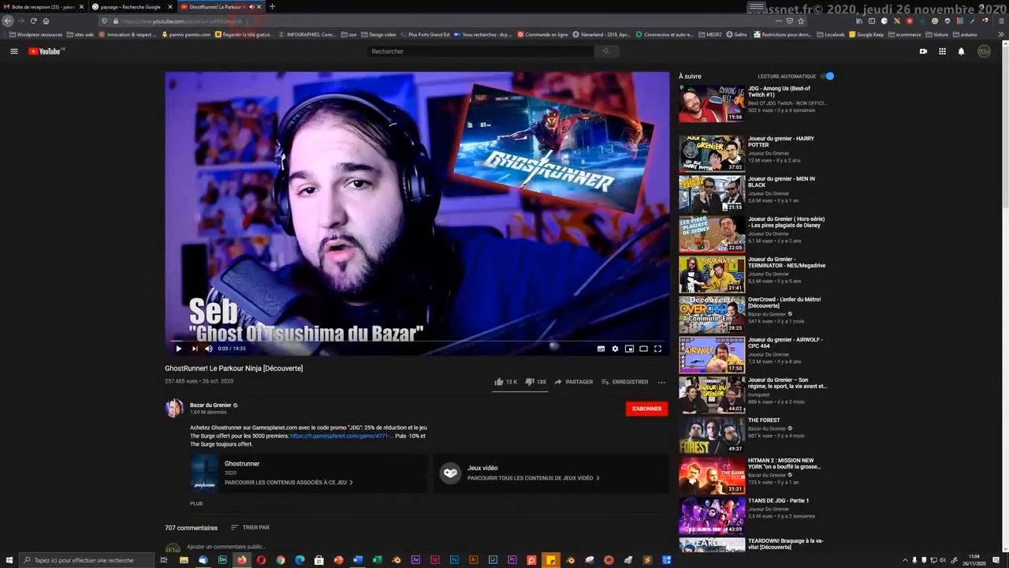
pyautogui.moveTo(217, 7); pyautogui.dragTo(4, 8)
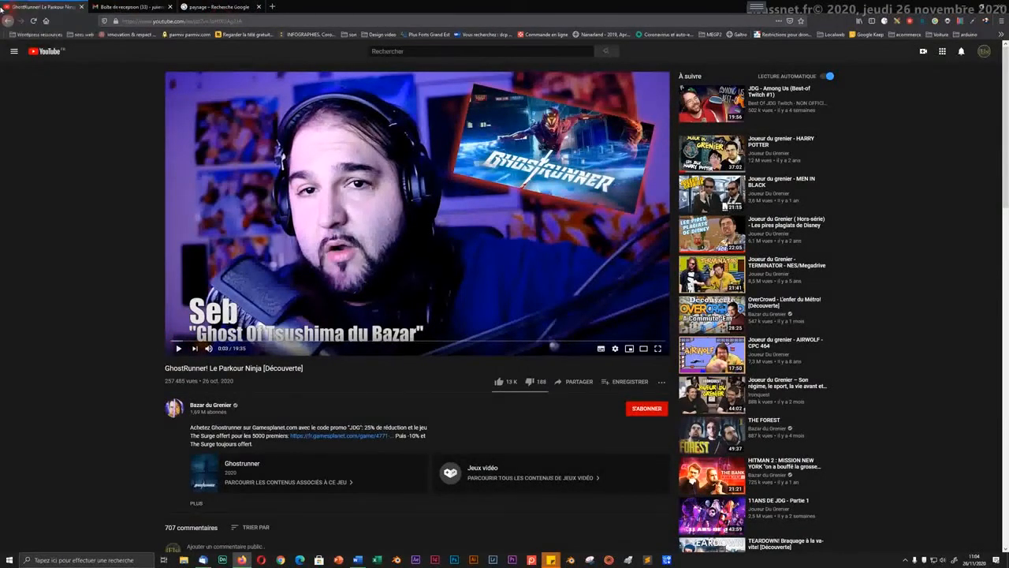
# Step: Cycle through the Gmail, video and paysage tabs, then reveal the Outils filter row on paysage images
pyautogui.click(136, 7)
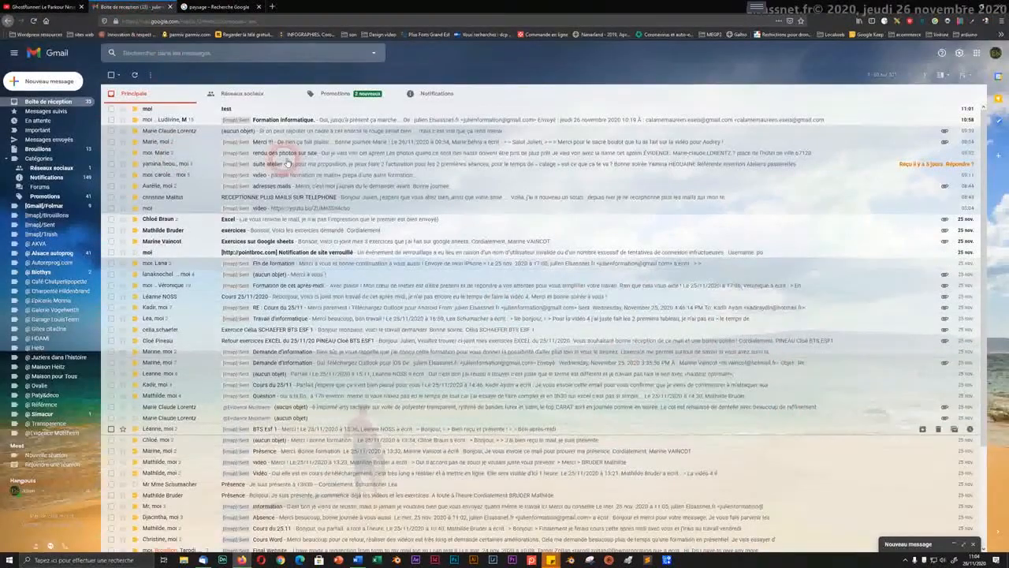
pyautogui.click(218, 7)
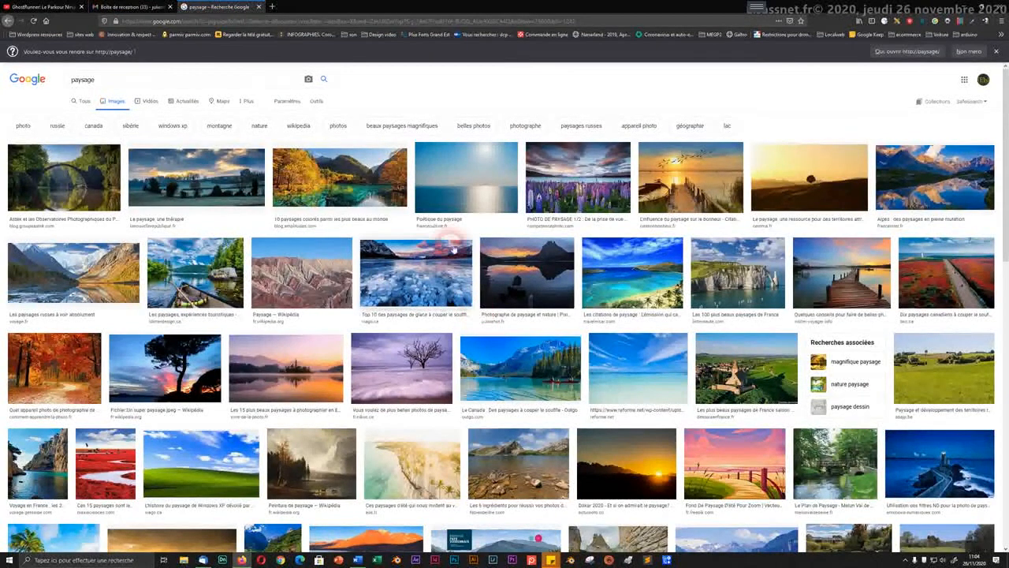
pyautogui.click(30, 7)
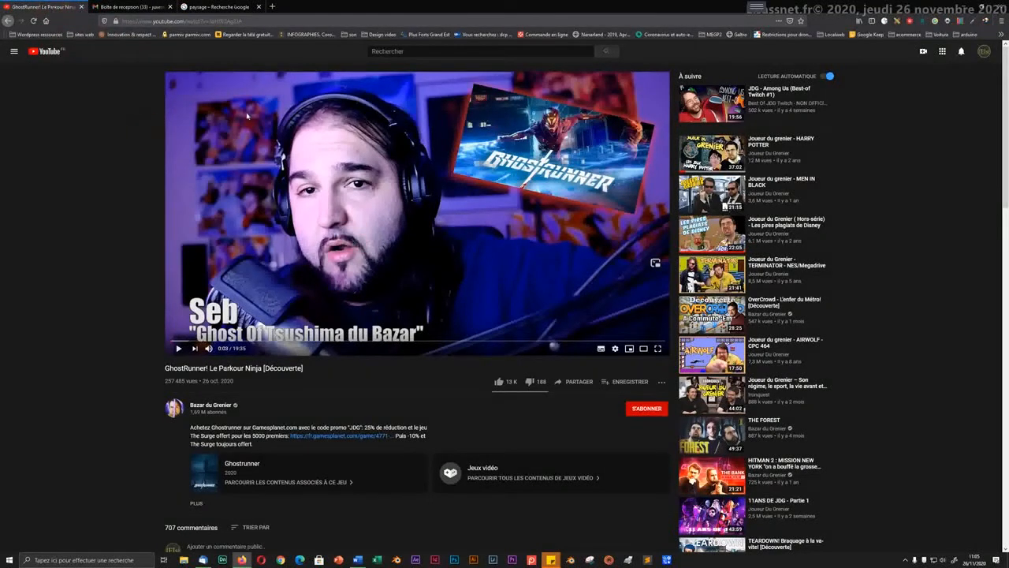
pyautogui.click(220, 9)
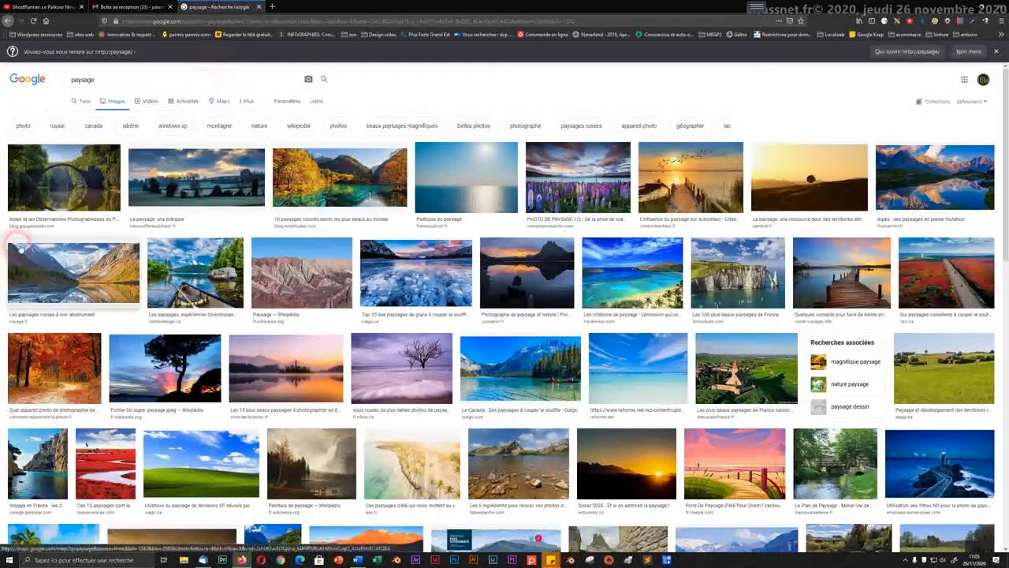
pyautogui.click(136, 6)
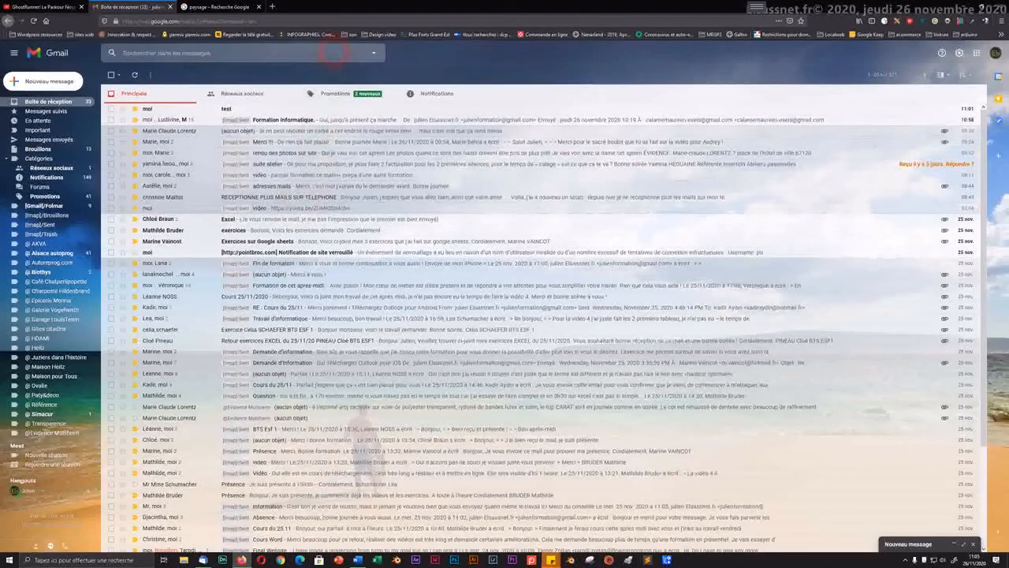
pyautogui.click(220, 8)
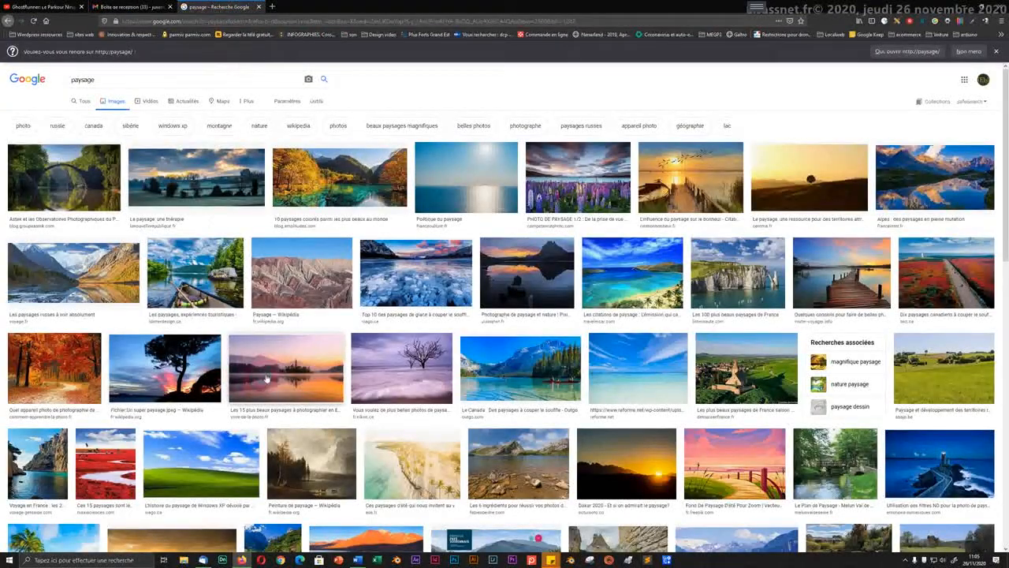
pyautogui.click(319, 101)
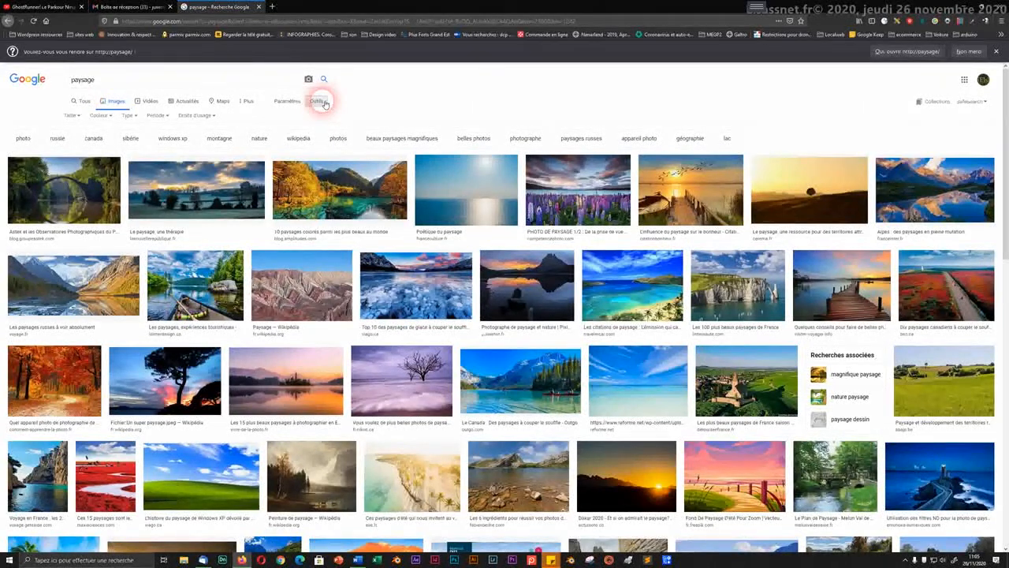
# Step: Limit the paysage results to Grandes images and preview the sunset photo with the lone tree
pyautogui.click(70, 116)
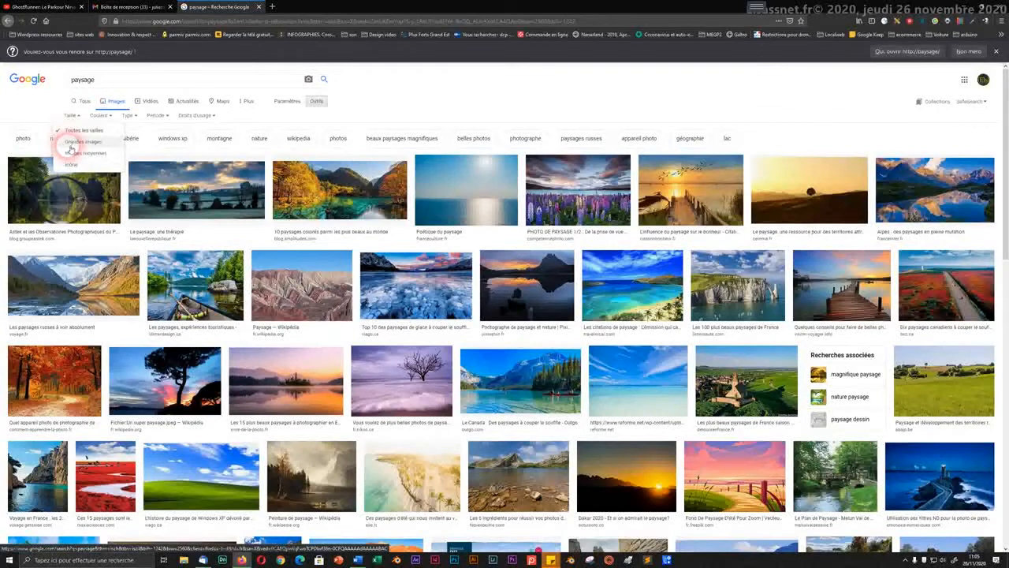
pyautogui.click(70, 148)
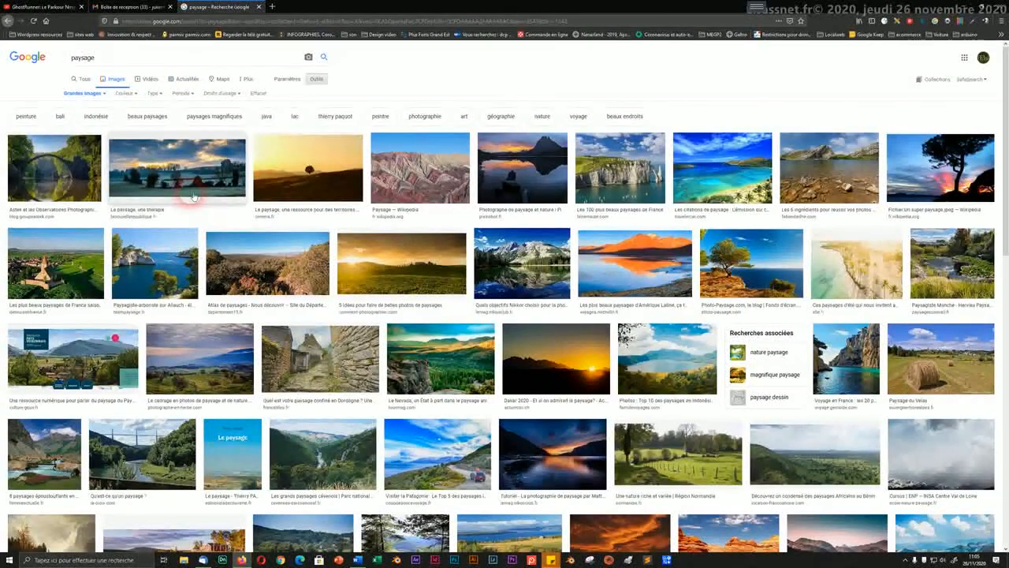
pyautogui.click(299, 169)
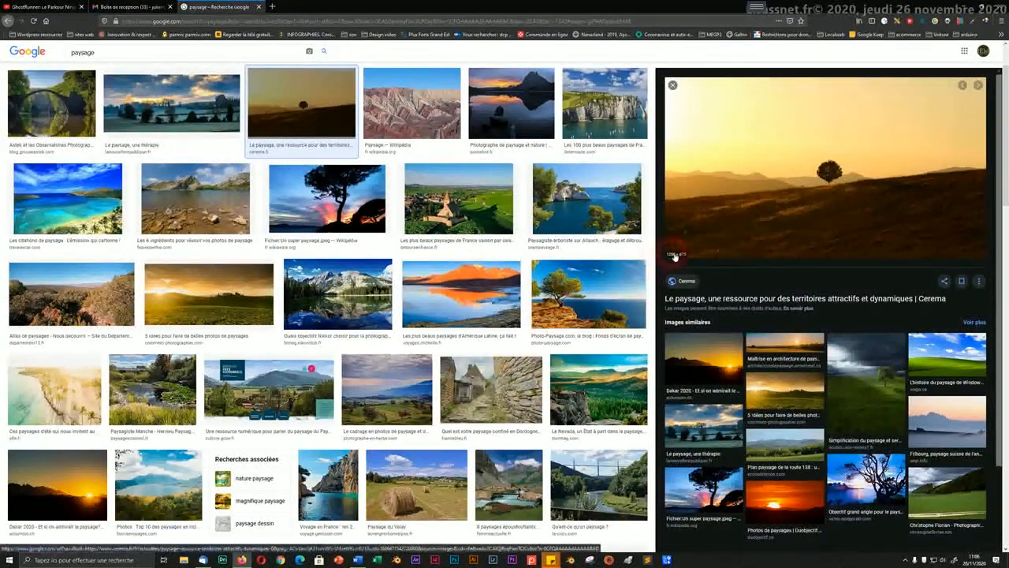
# Step: Preview the arch bridge, village and mountain lake photos, then bring up the lake photo's context menu
pyautogui.click(91, 129)
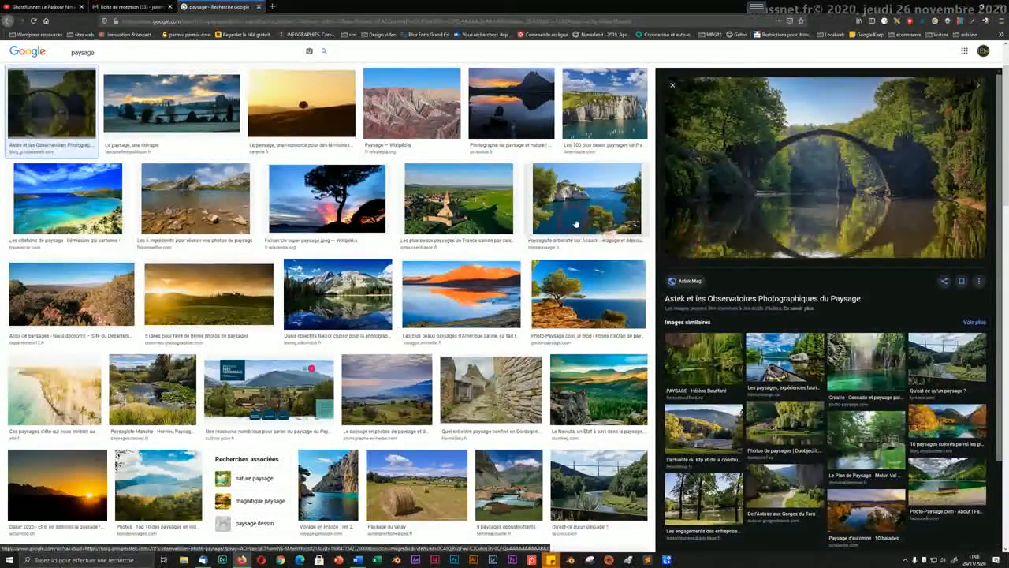
pyautogui.click(503, 217)
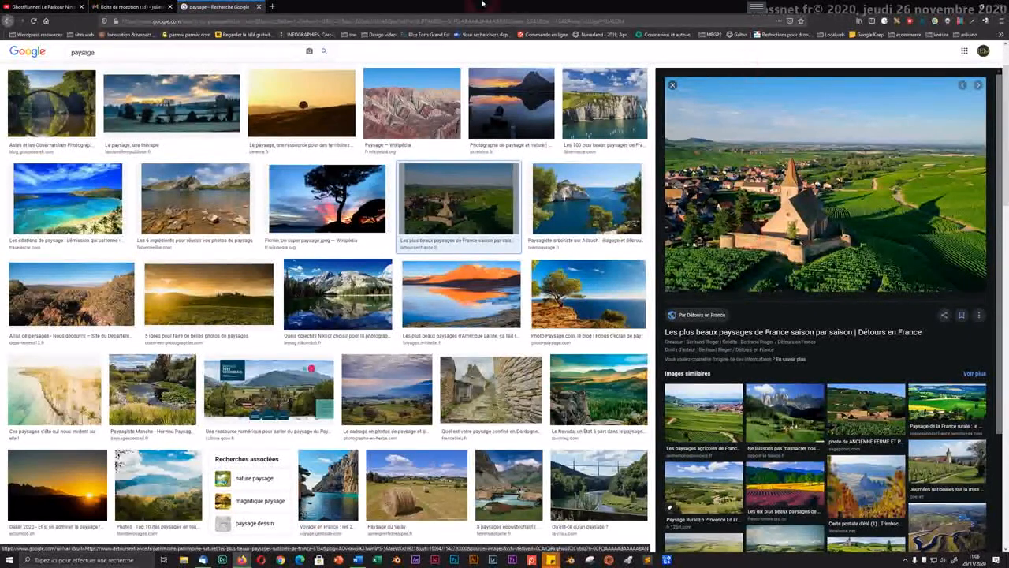
pyautogui.click(212, 232)
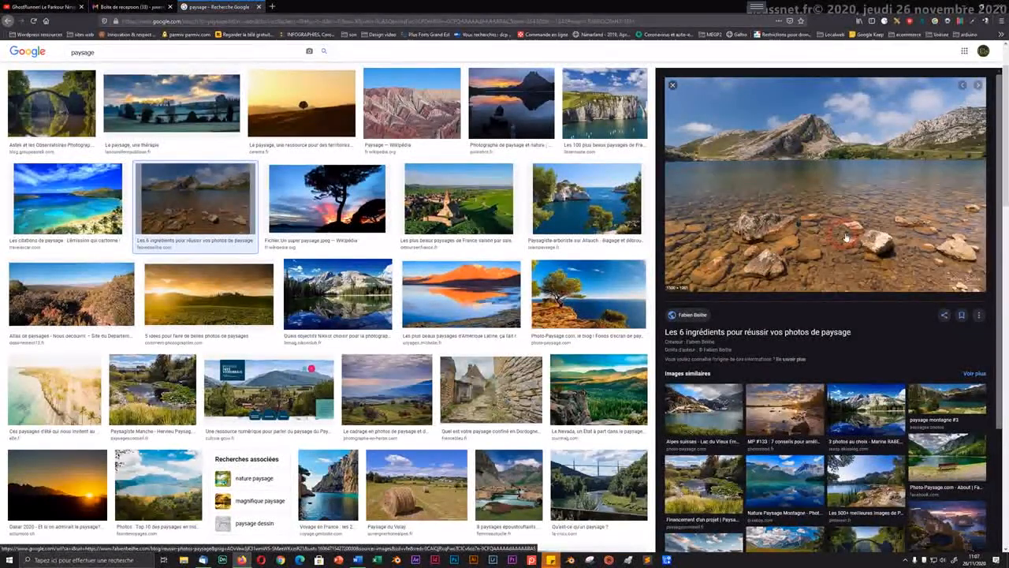
pyautogui.rightClick(820, 172)
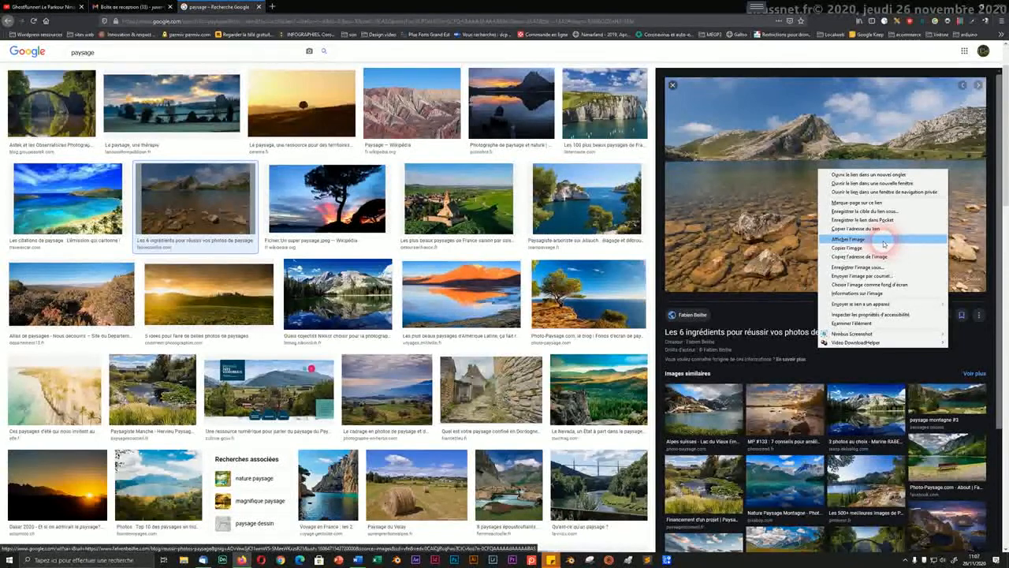
# Step: Preview the turquoise beach photo and open it on its own page via Afficher l'image
pyautogui.click(191, 115)
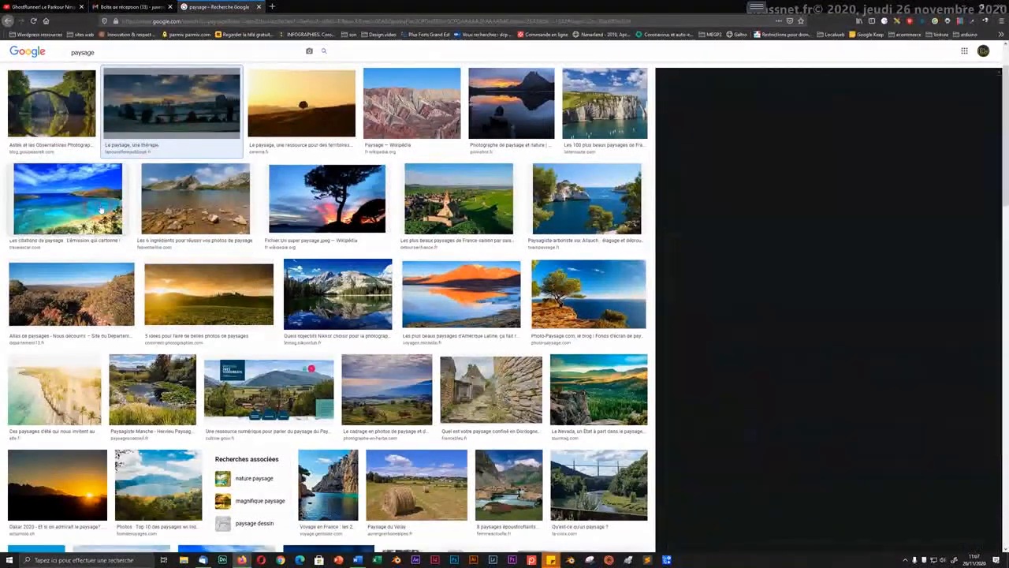
pyautogui.click(101, 210)
pyautogui.rightClick(820, 227)
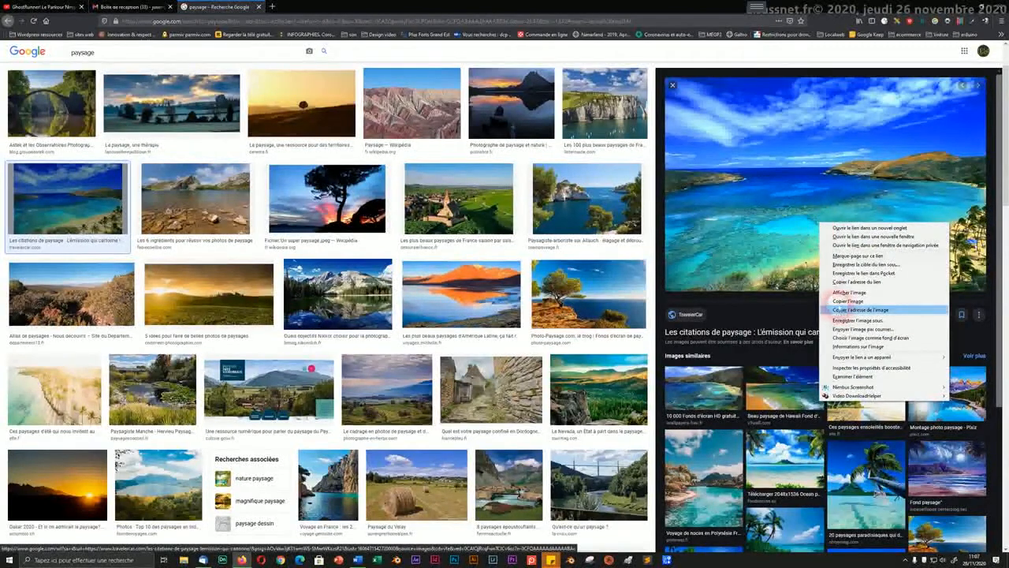
pyautogui.click(839, 293)
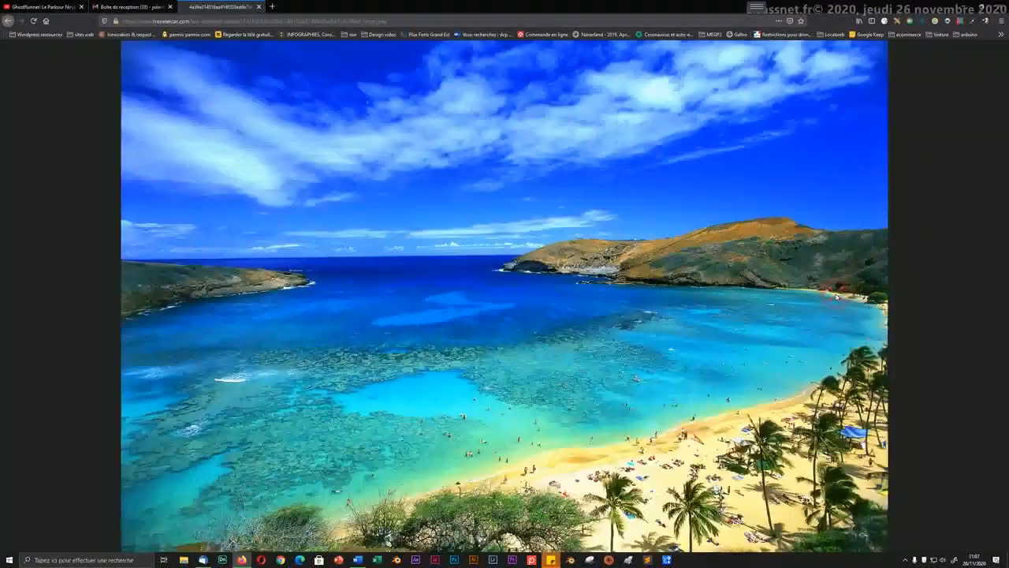
# Step: Toggle the beach photo between fitted and full size, then bring up its context menu
pyautogui.click(499, 260)
pyautogui.click(500, 260)
pyautogui.click(499, 260)
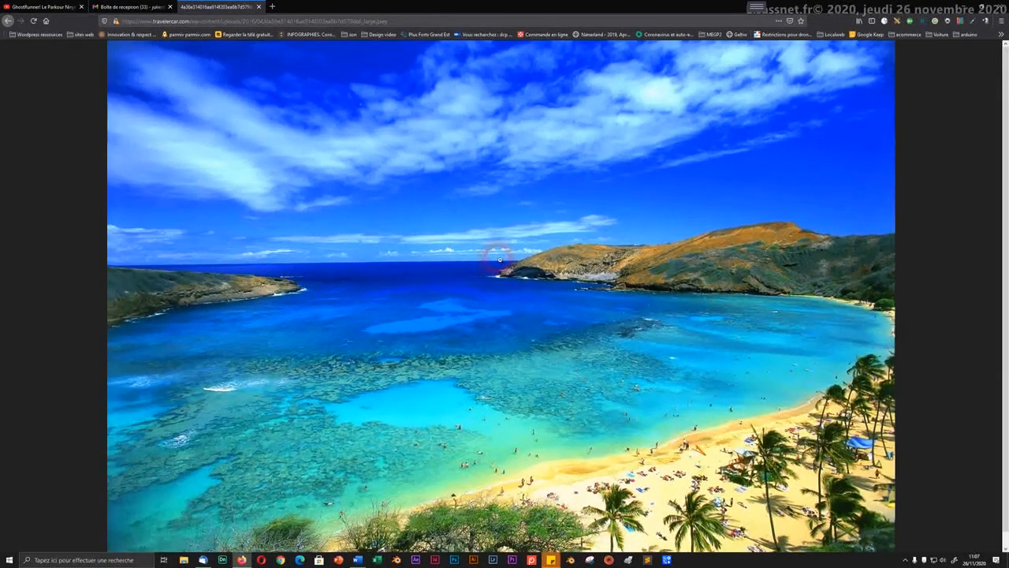
pyautogui.scroll(-1, 500, 260)
pyautogui.scroll(1, 500, 261)
pyautogui.rightClick(476, 235)
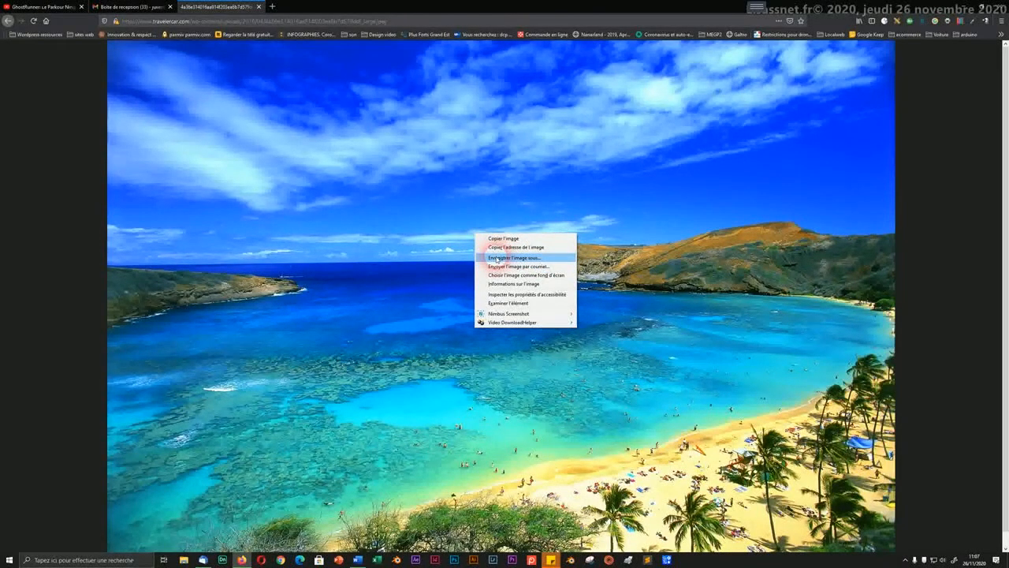
# Step: Save the beach photo as a JPEG in Téléchargements, then go back to the previous page
pyautogui.click(497, 257)
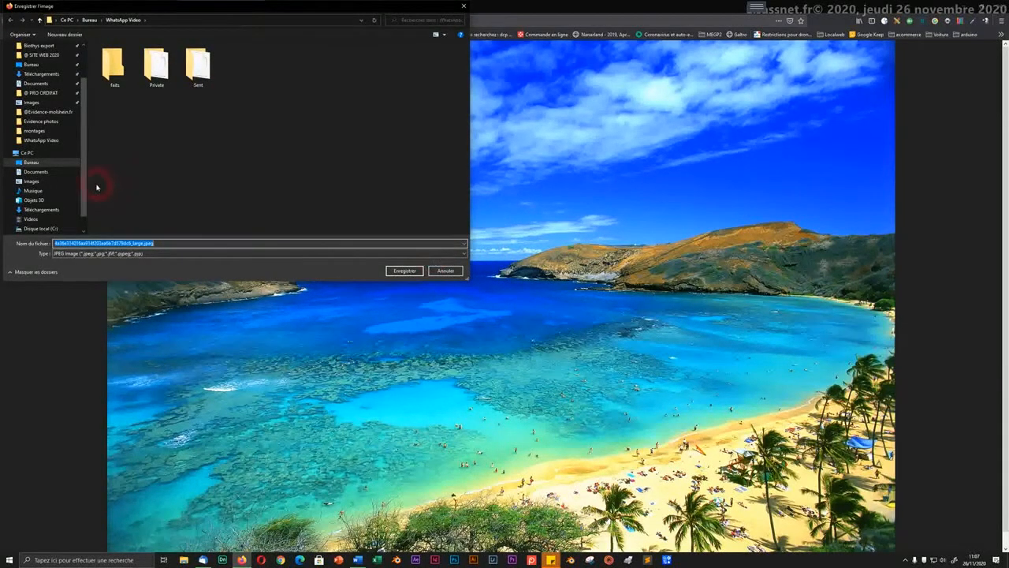
pyautogui.click(45, 211)
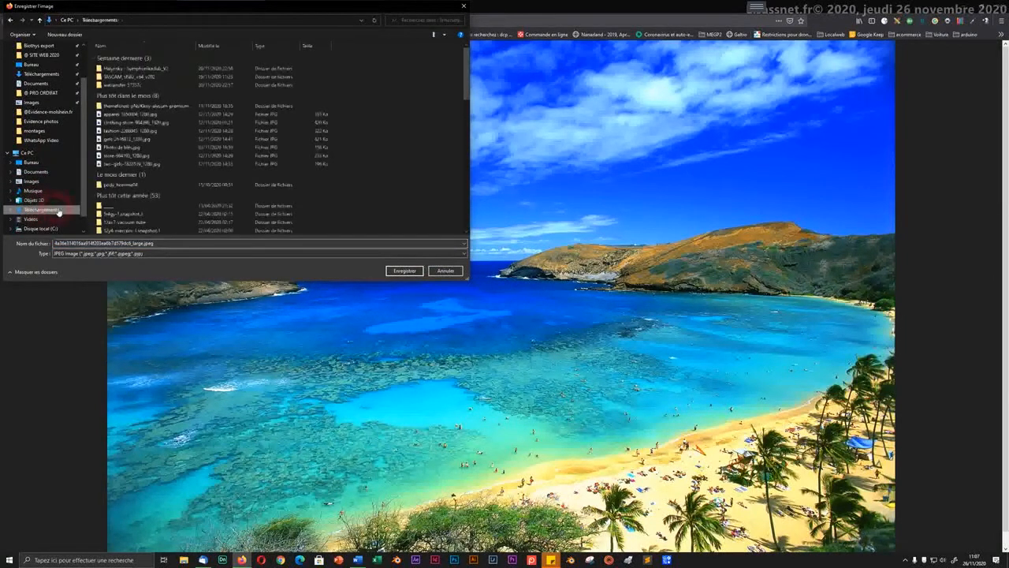
pyautogui.click(402, 271)
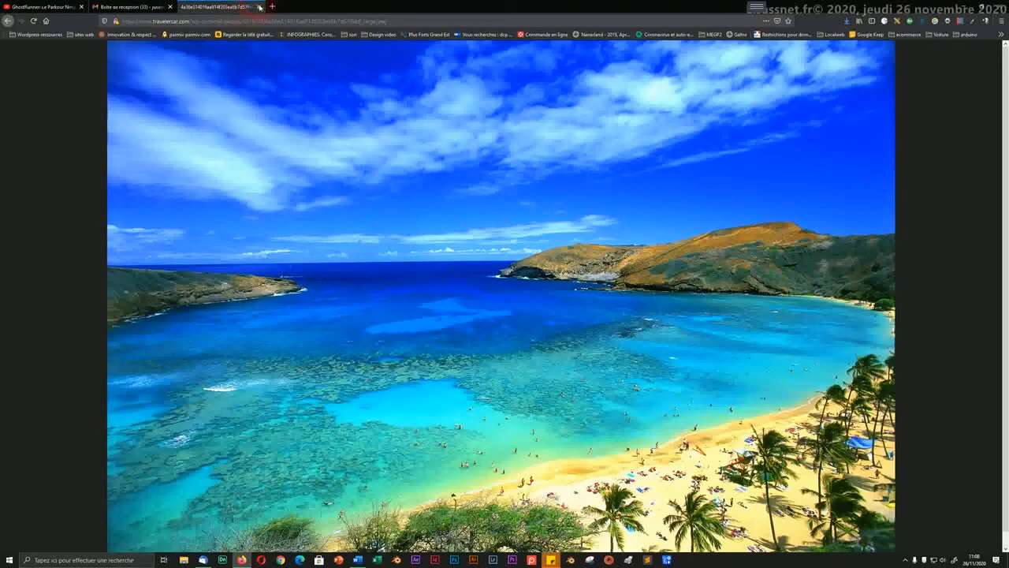
pyautogui.click(7, 21)
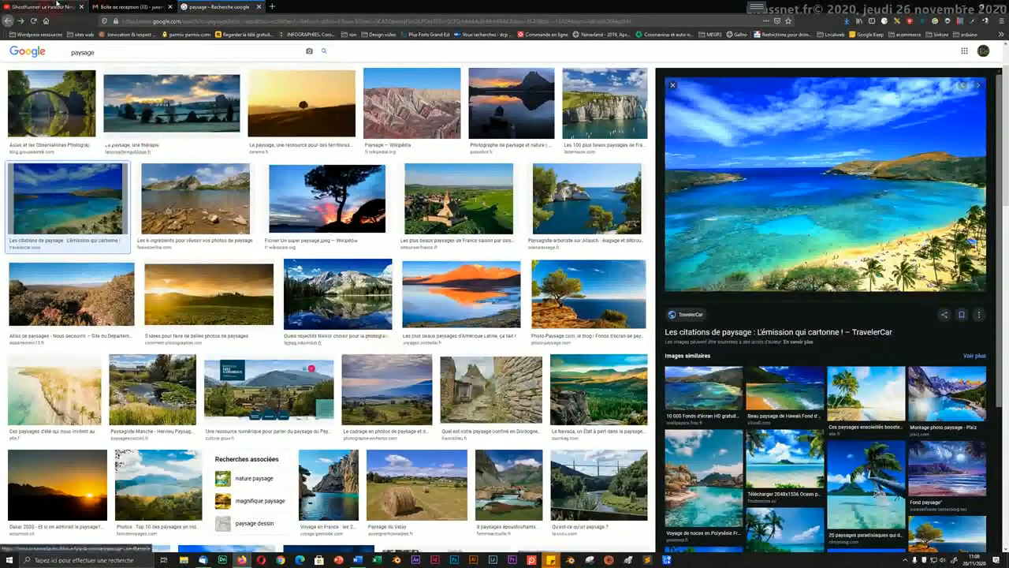
# Step: Start a new Gmail message addressed to a suggested saved contact
pyautogui.click(121, 6)
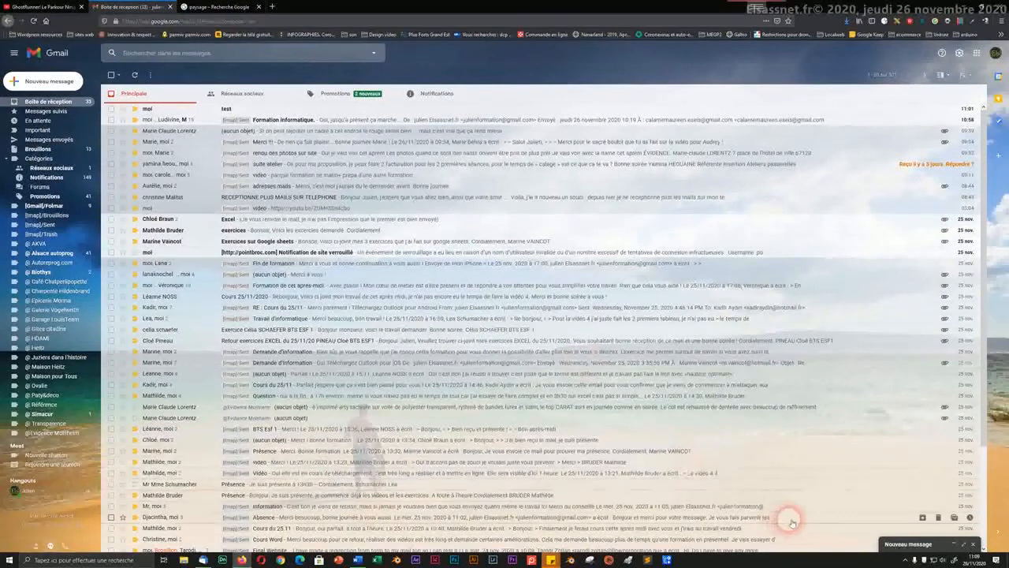
pyautogui.click(895, 545)
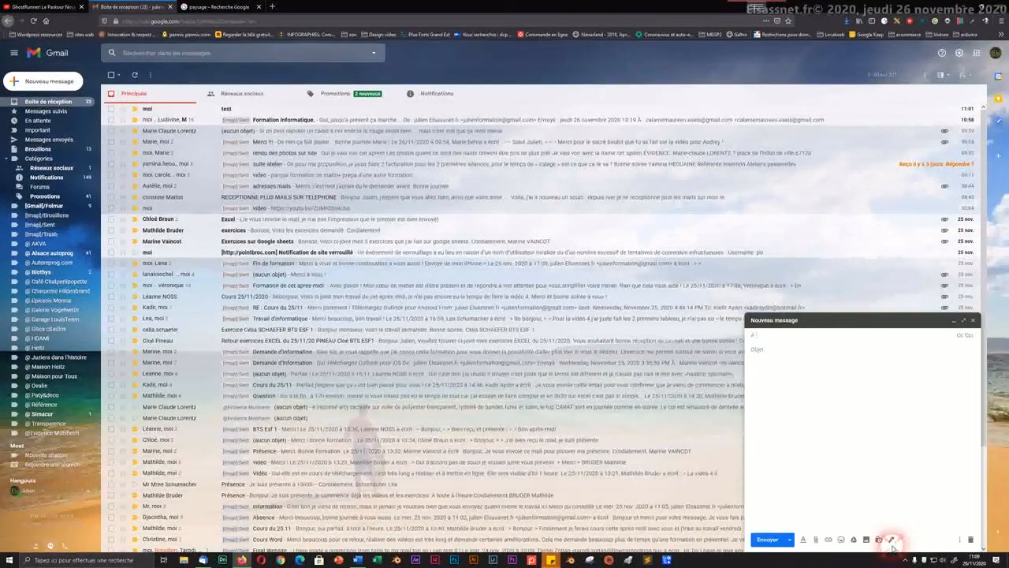
pyautogui.click(768, 341)
pyautogui.write('ju')
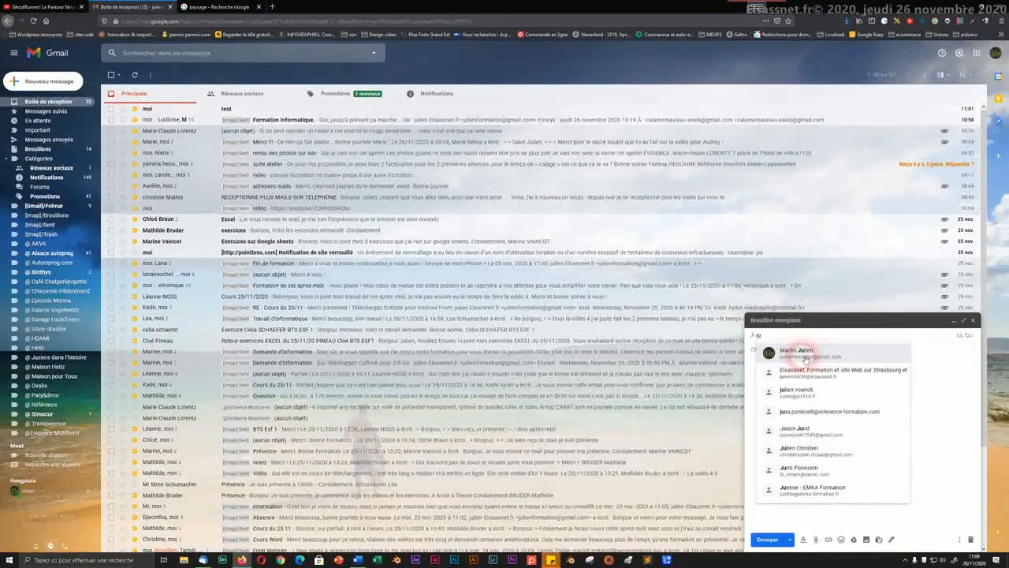
pyautogui.click(802, 358)
pyautogui.moveTo(804, 359)
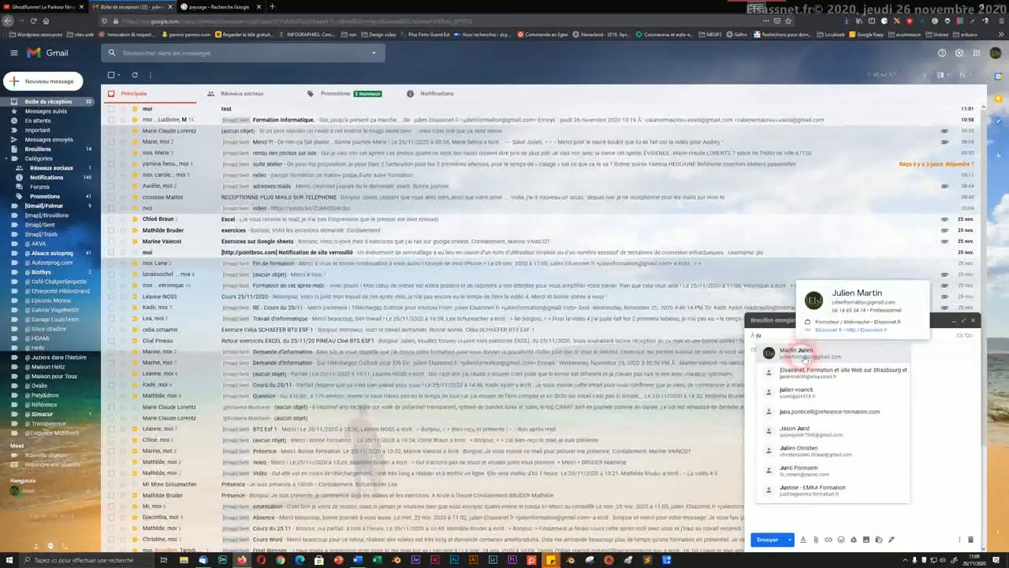
pyautogui.click(804, 358)
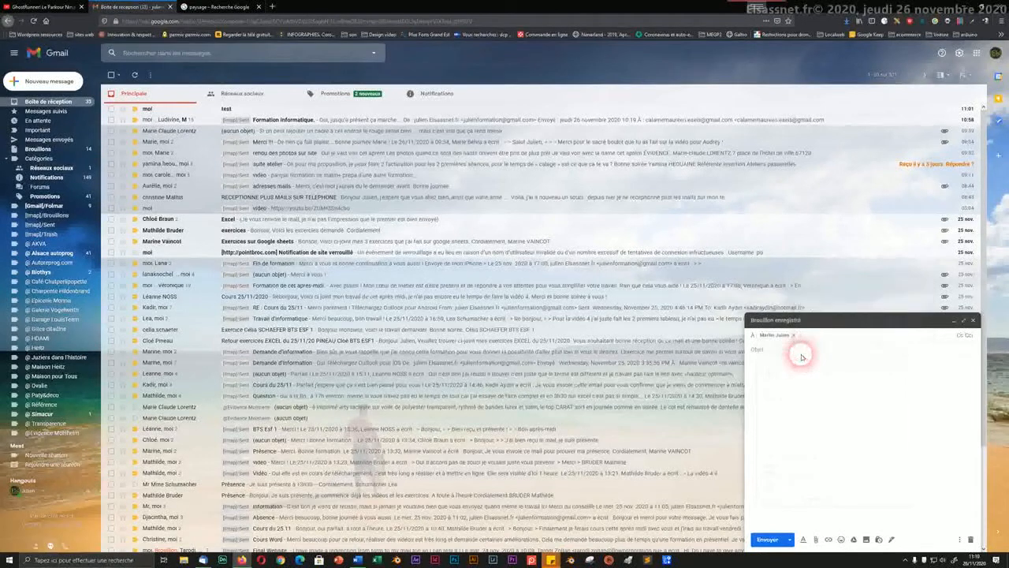
# Step: Fill the subject 'test photo' and begin the body 'voici mon test de photo'
pyautogui.click(775, 352)
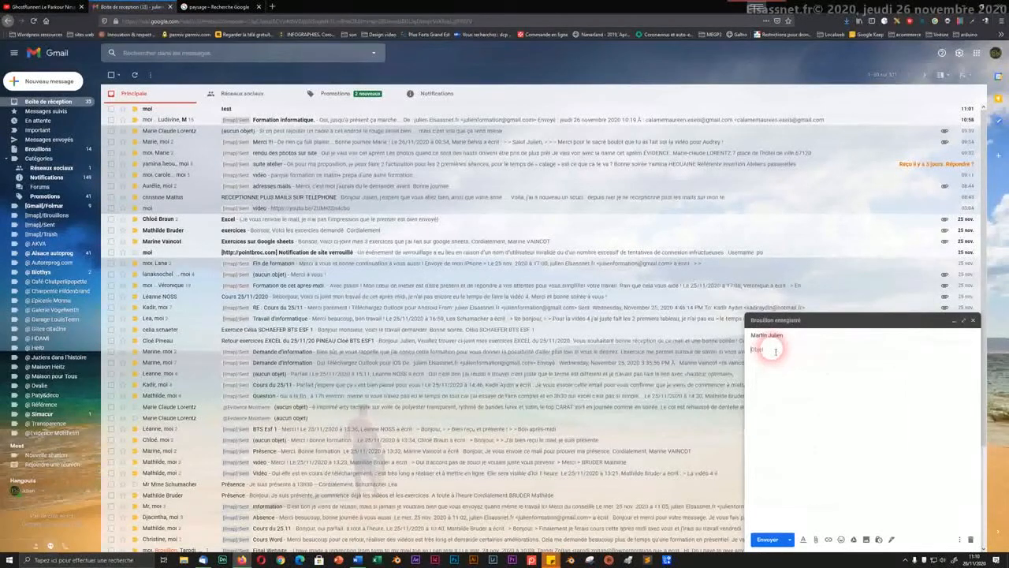
pyautogui.write('le c')
pyautogui.write(' photo')
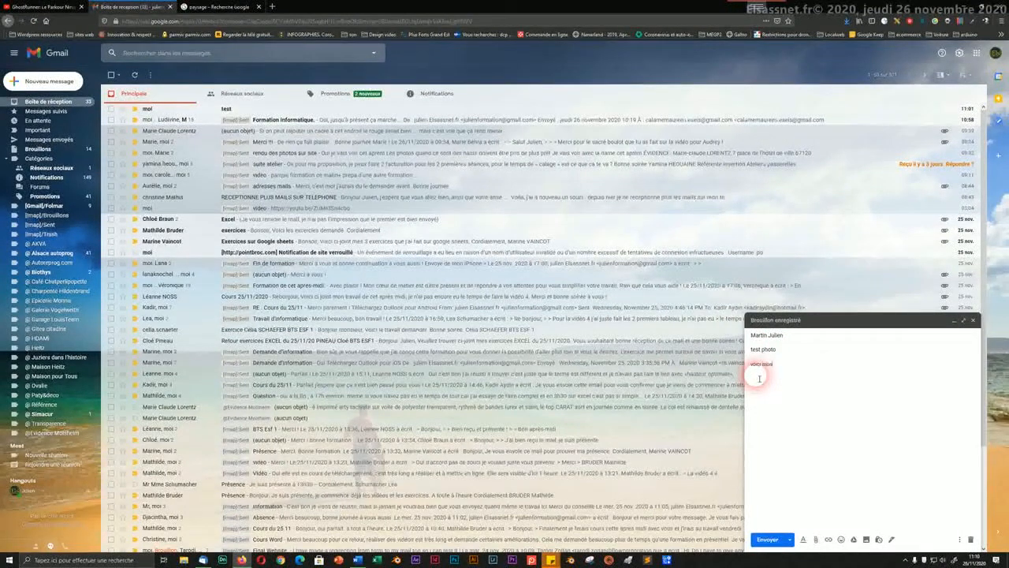
pyautogui.write('i')
pyautogui.write('est de photo')
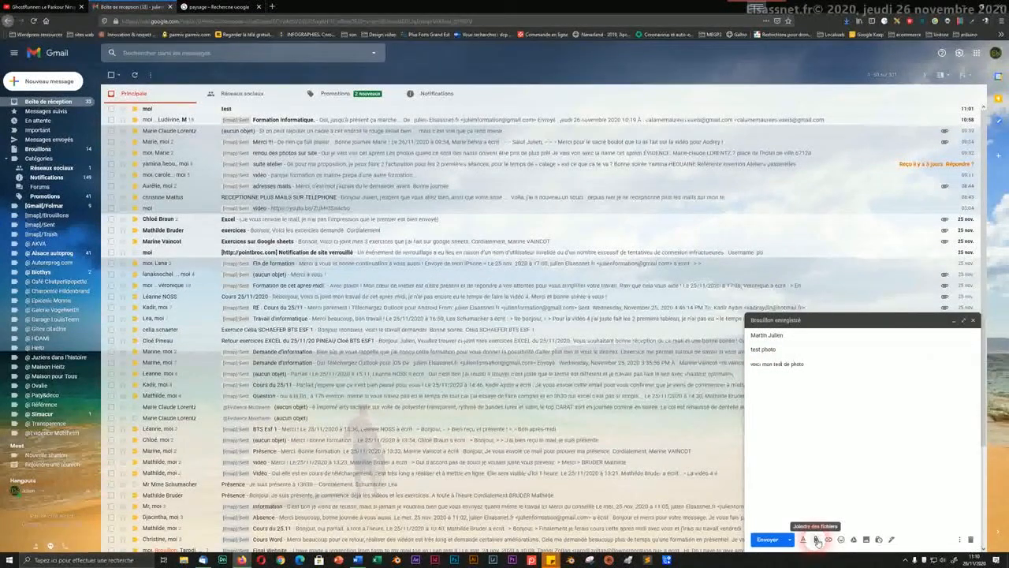
# Step: Attach the saved 4a36e… beach JPEG from Téléchargements to the draft
pyautogui.click(818, 541)
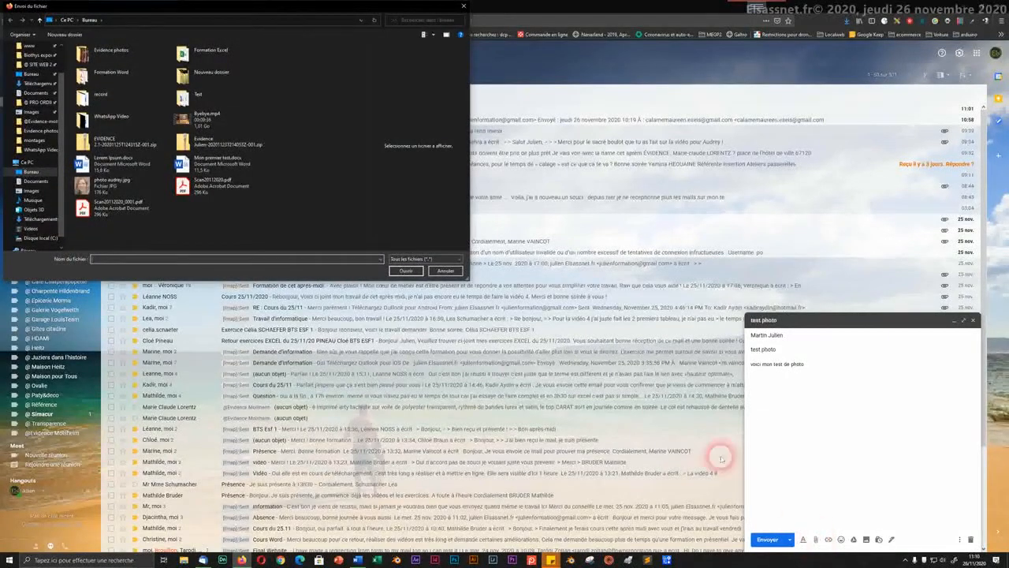
pyautogui.click(19, 78)
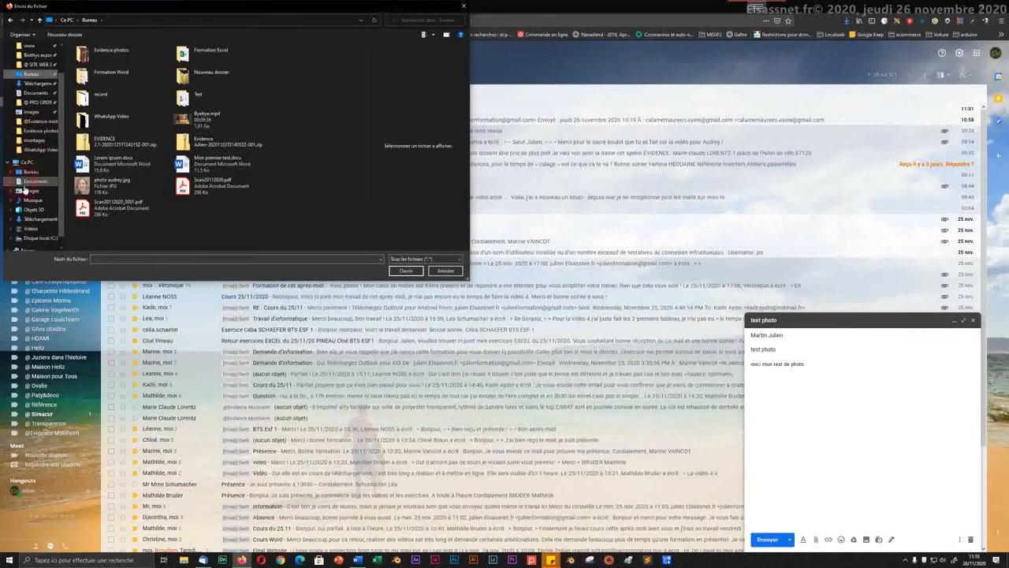
pyautogui.click(27, 220)
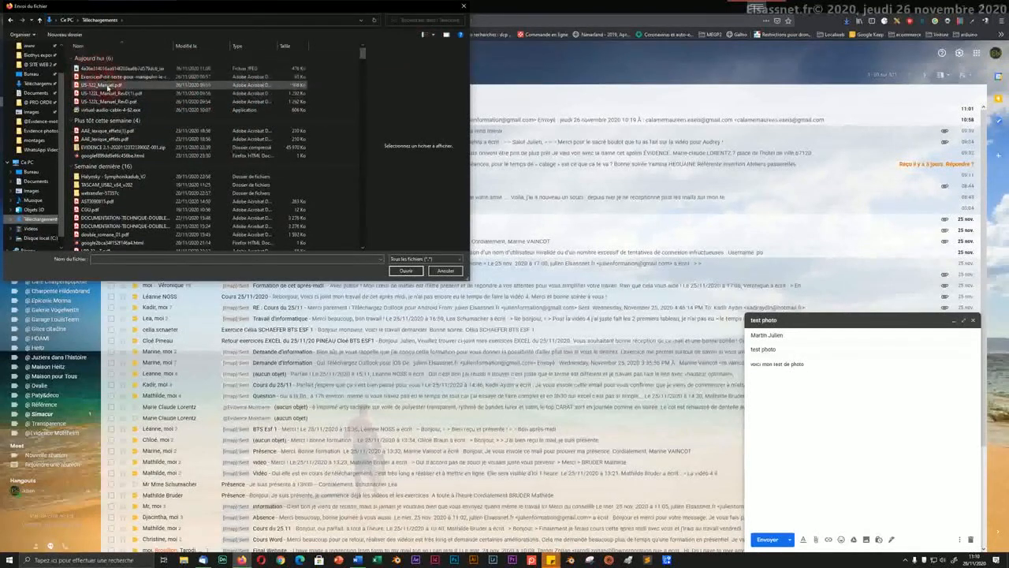
pyautogui.click(195, 70)
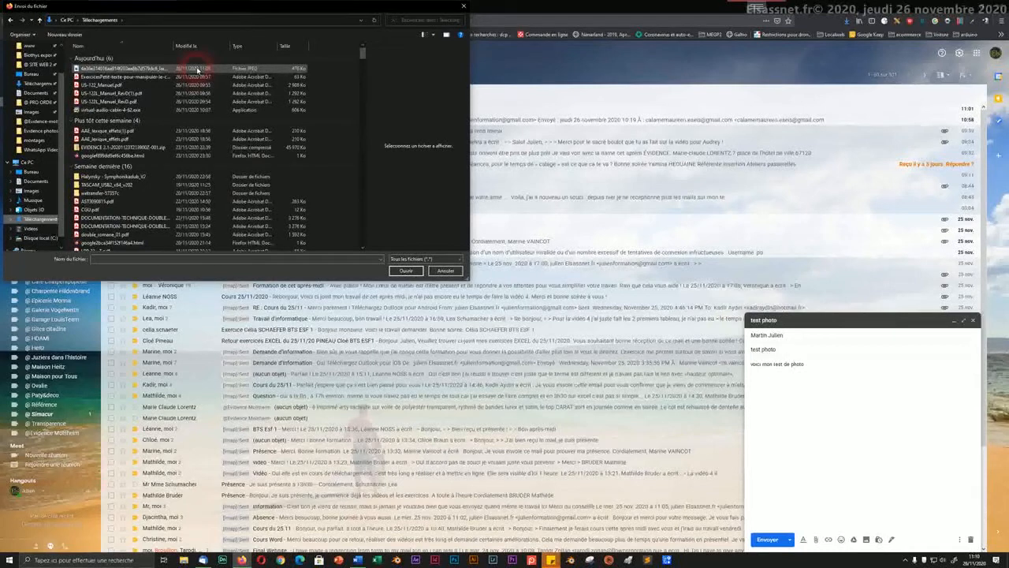
pyautogui.click(196, 70)
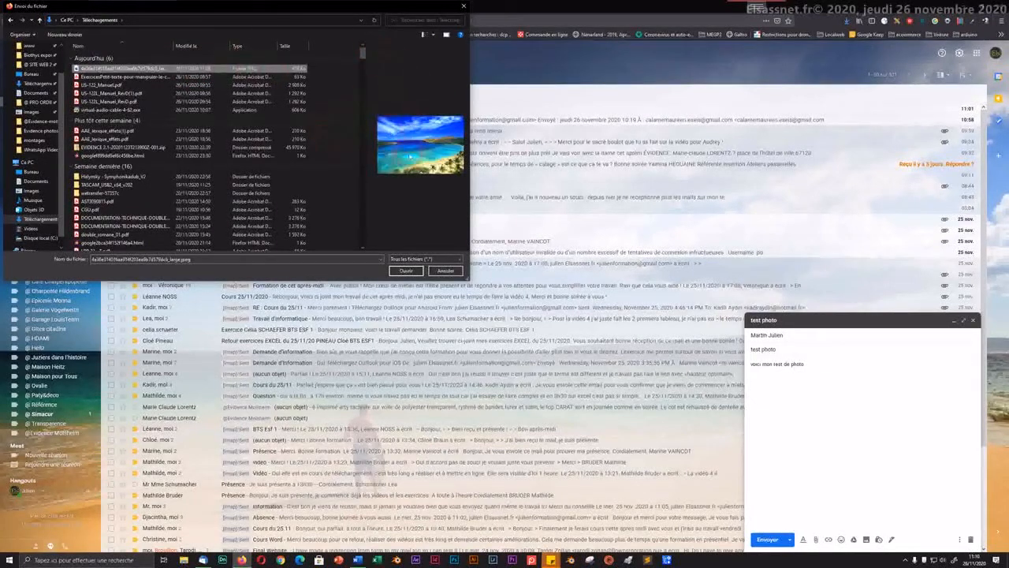
pyautogui.click(400, 273)
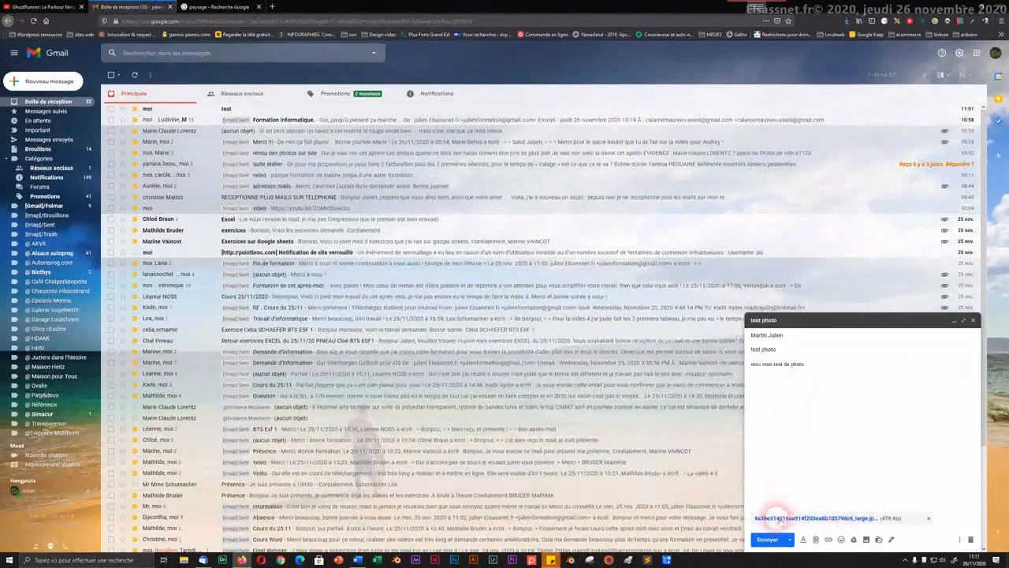
# Step: Send the 'test photo' email with the beach photo attached
pyautogui.click(769, 540)
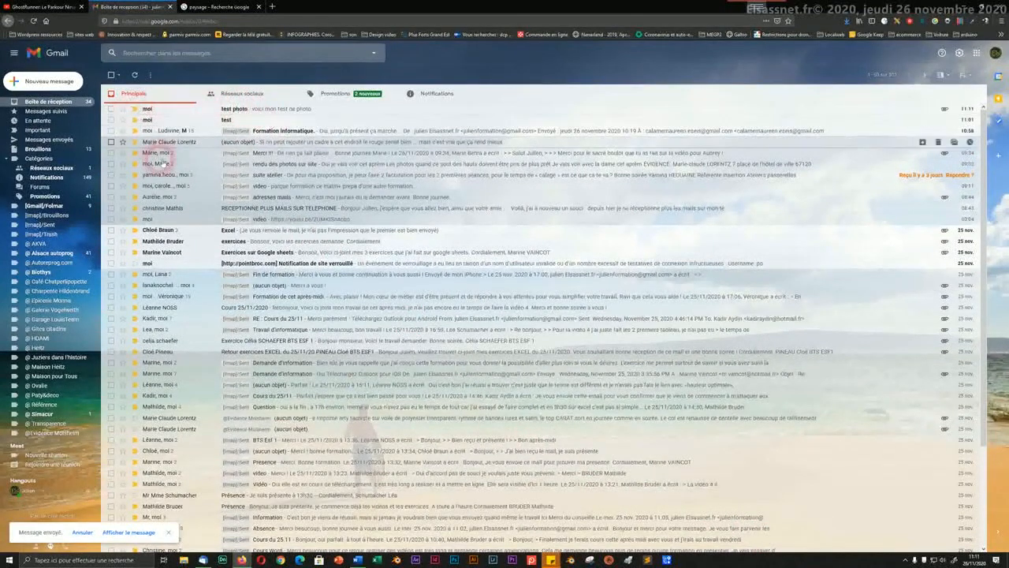
# Step: View the test photo email with its beach image, then close the Gmail tab
pyautogui.click(239, 109)
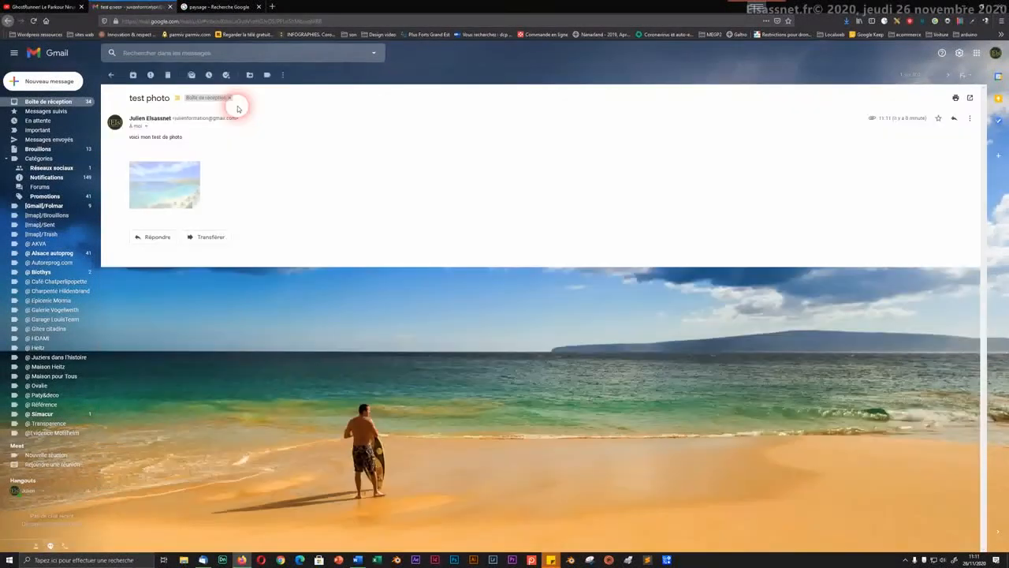
pyautogui.moveTo(178, 188)
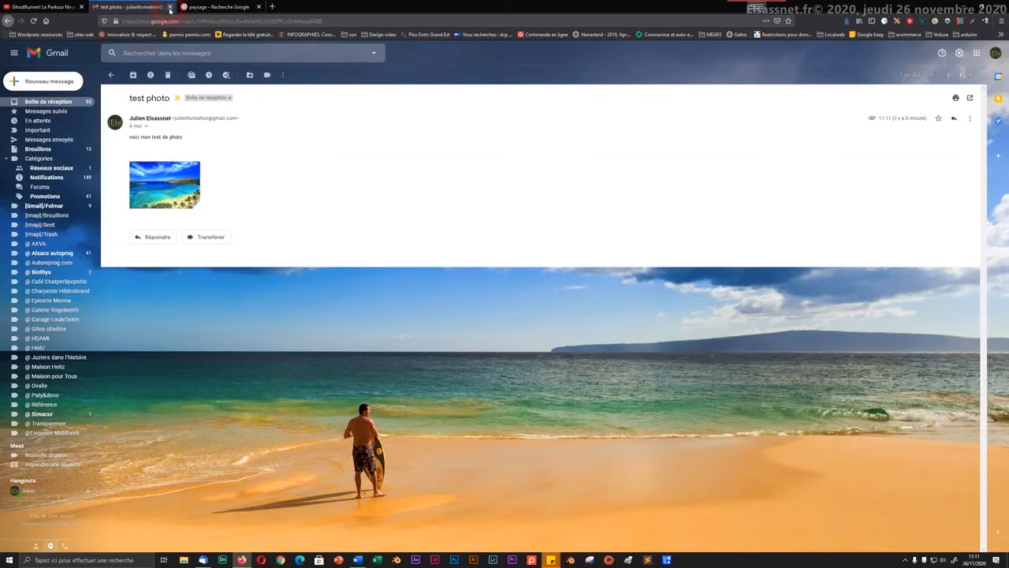
pyautogui.click(169, 7)
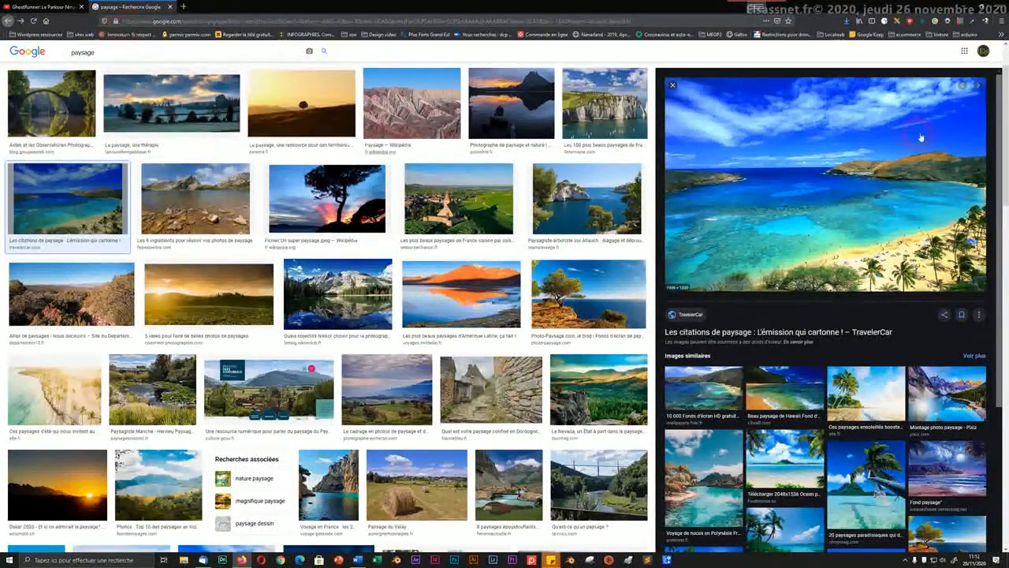
# Step: Open Google Drive from the Google apps grid on the paysage results page
pyautogui.click(964, 52)
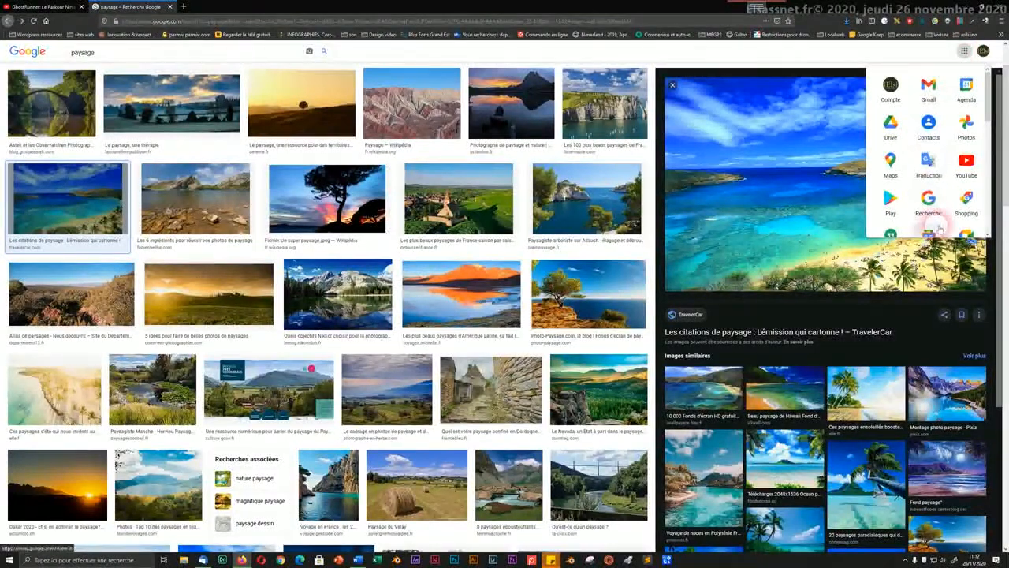
pyautogui.click(927, 205)
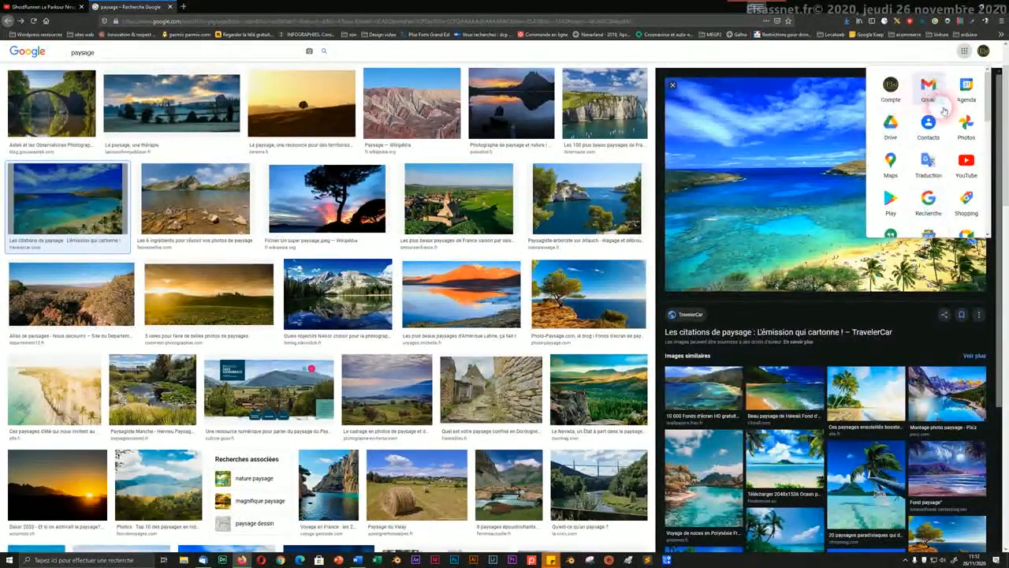
pyautogui.scroll(-5, 958, 195)
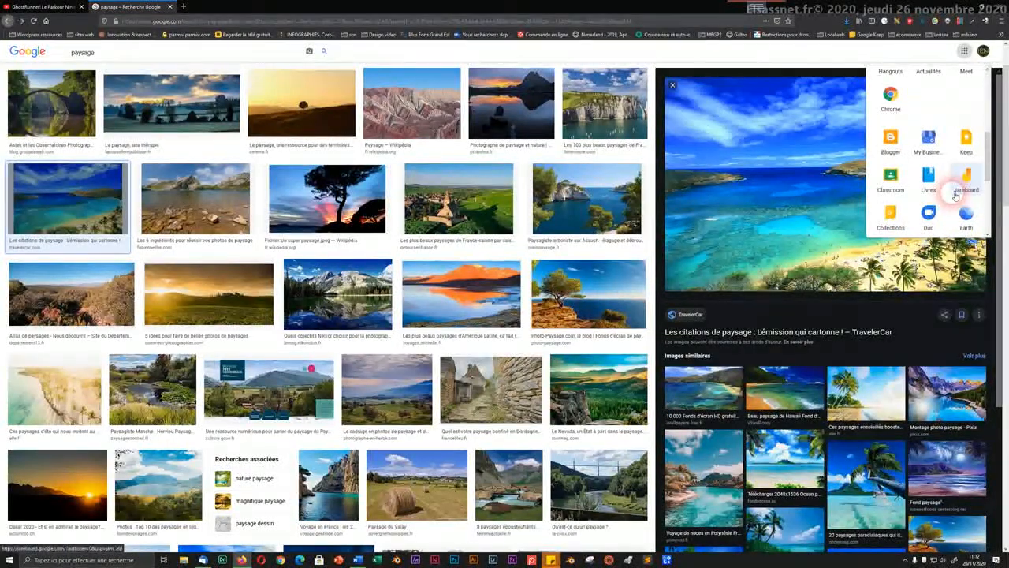
pyautogui.scroll(-3, 955, 196)
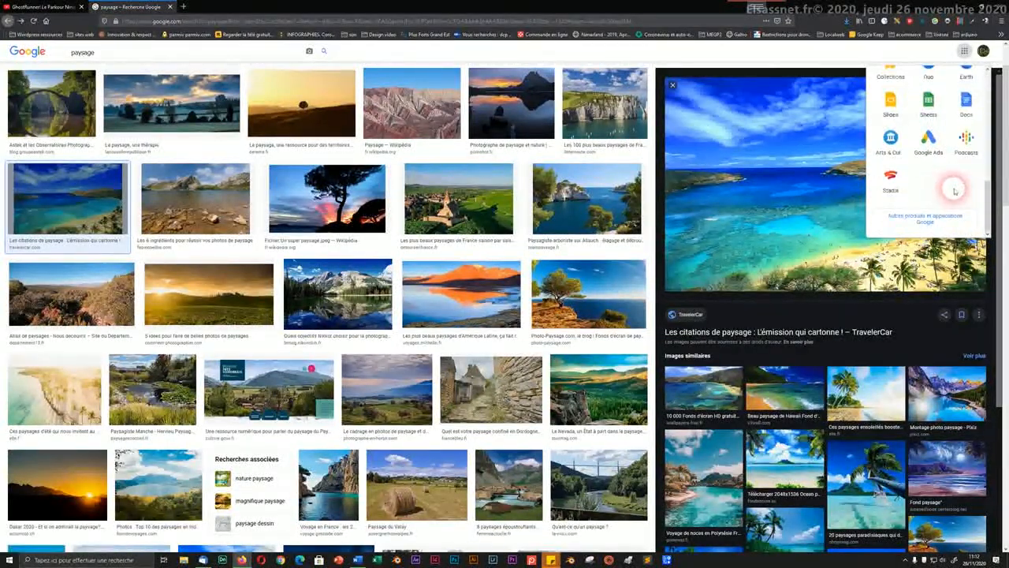
pyautogui.scroll(3, 954, 190)
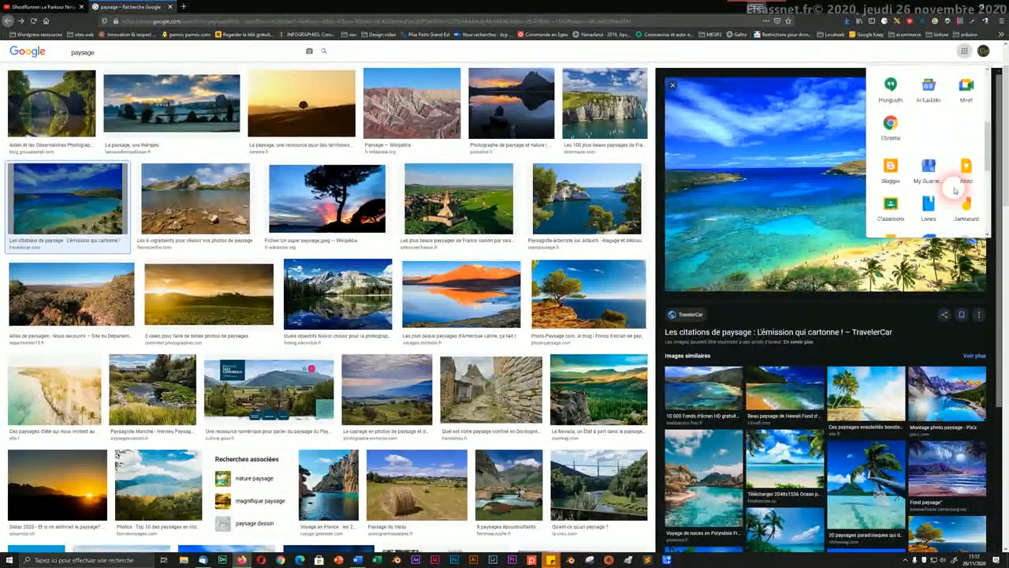
pyautogui.scroll(5, 956, 189)
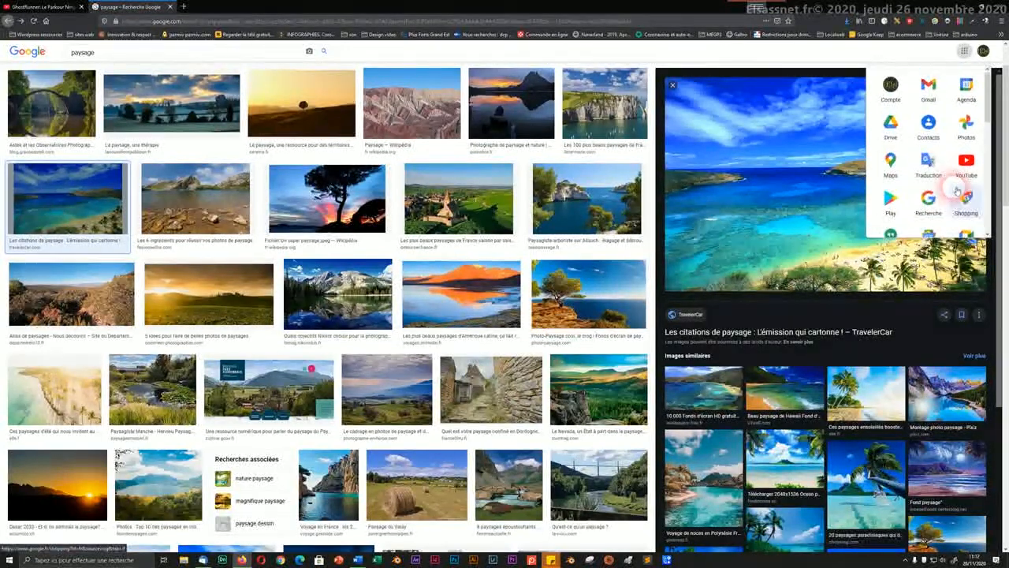
pyautogui.click(889, 123)
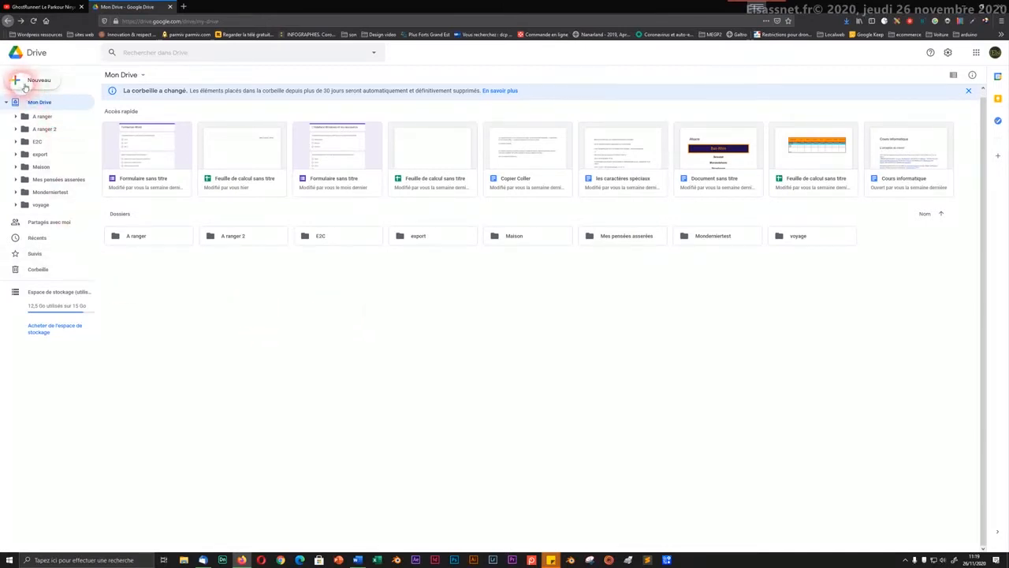
# Step: Browse the Nouveau menu and its Plus submenu, close it, then reopen Nouveau
pyautogui.click(26, 85)
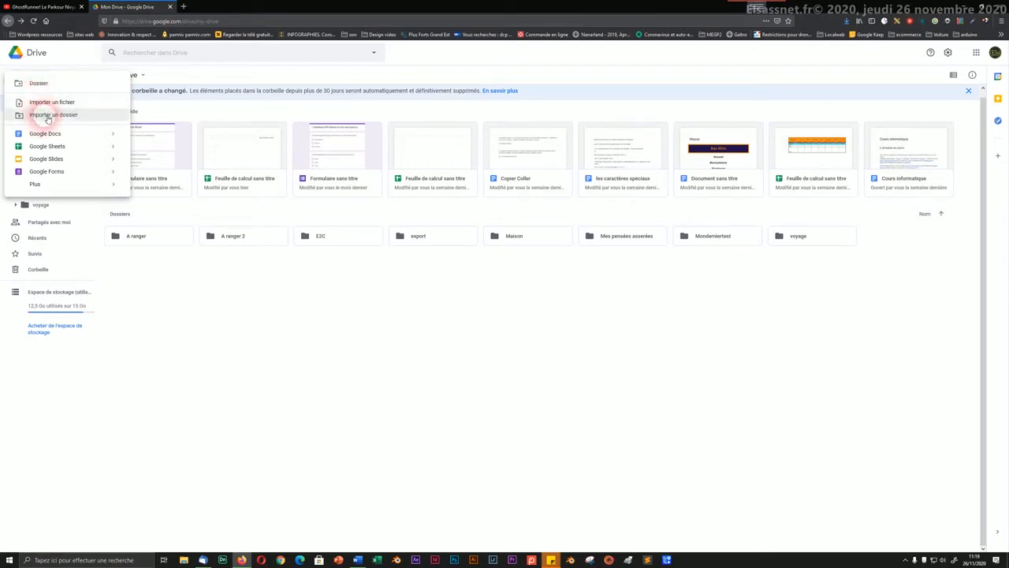
pyautogui.click(48, 119)
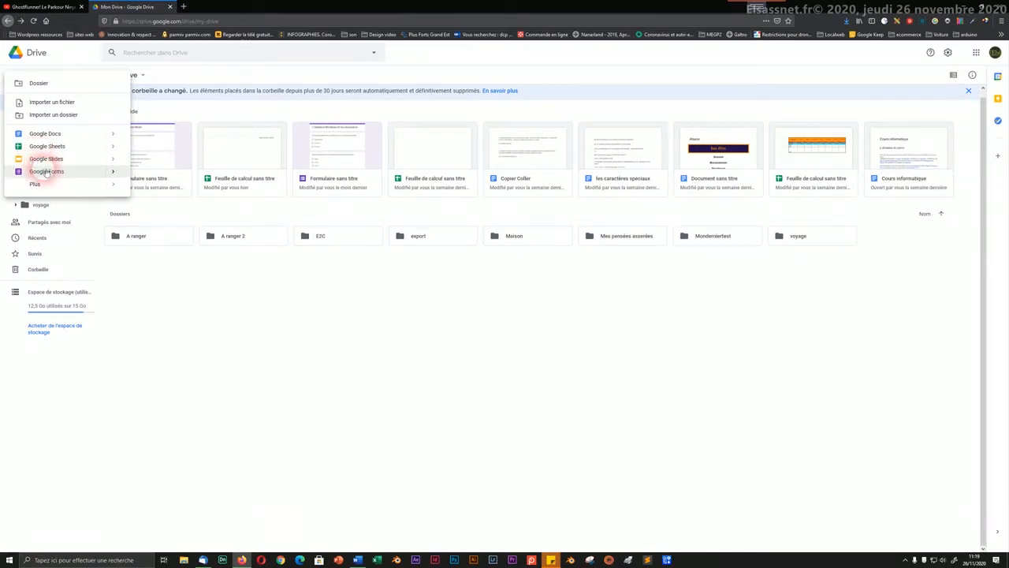
pyautogui.moveTo(40, 185)
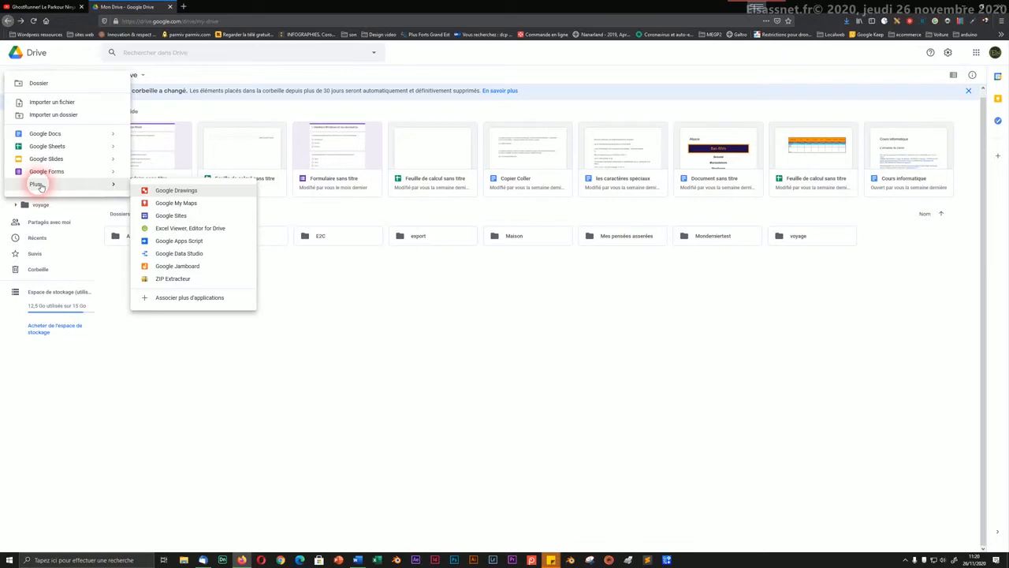
pyautogui.click(365, 322)
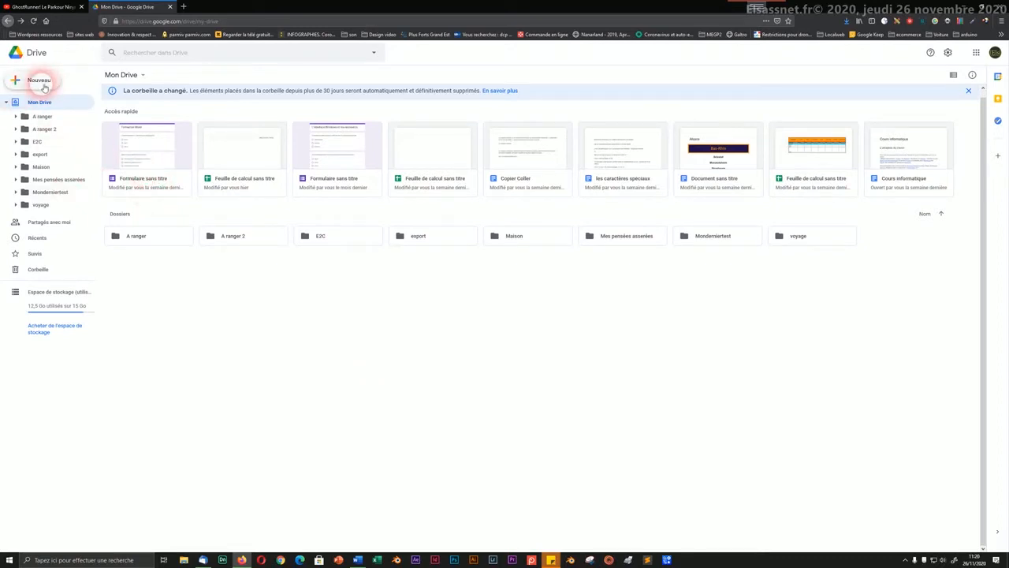
pyautogui.click(45, 89)
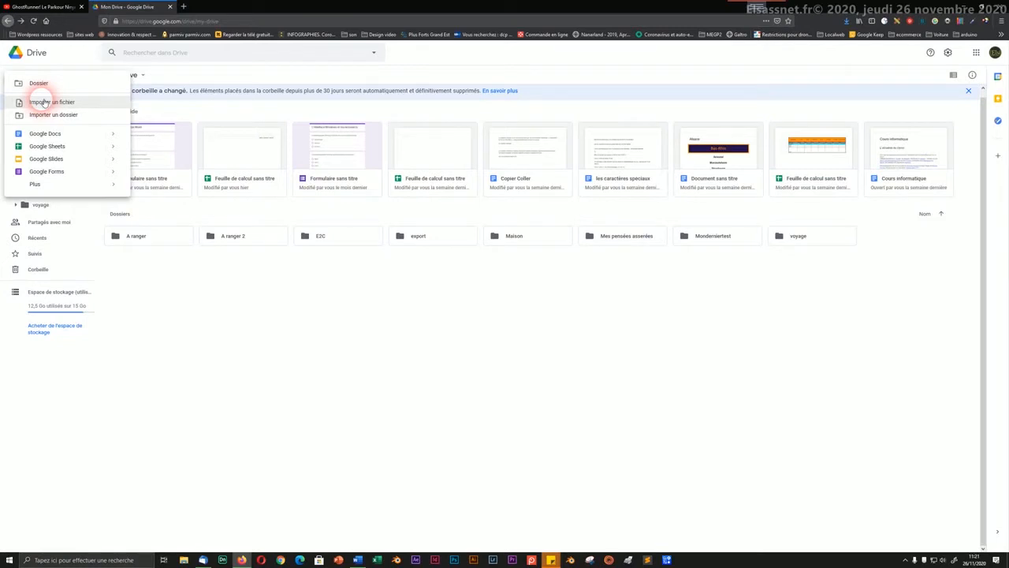
# Step: Upload the 4a36e… landscape JPEG from Téléchargements into Mon Drive via Importer un fichier
pyautogui.click(45, 102)
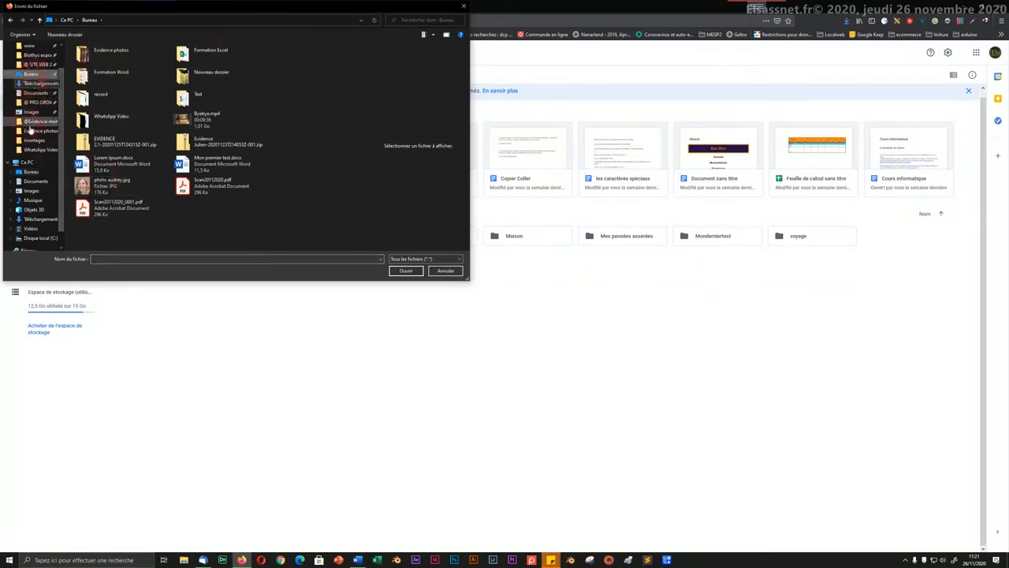
pyautogui.click(30, 219)
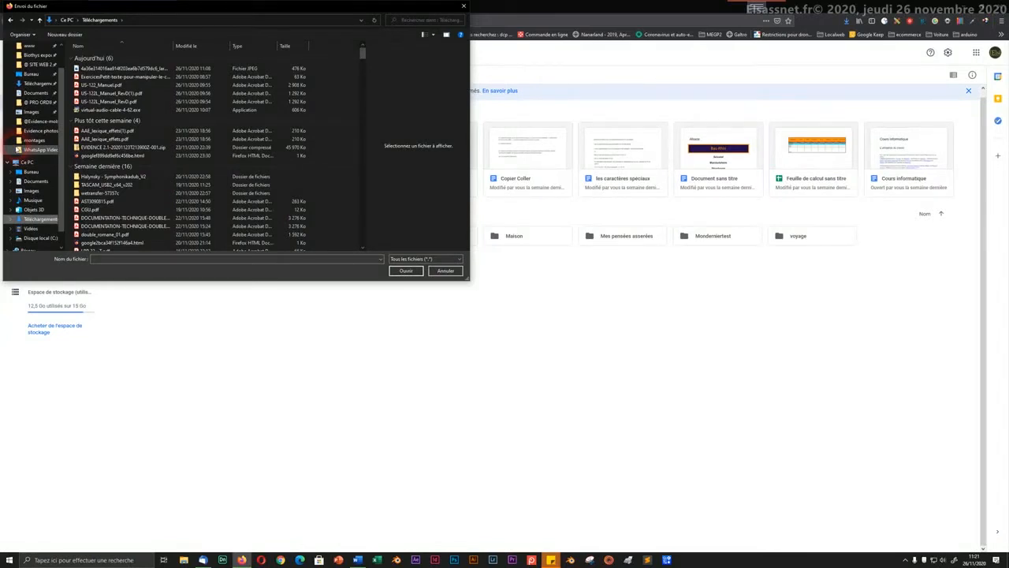
pyautogui.moveTo(83, 68); pyautogui.dragTo(87, 71)
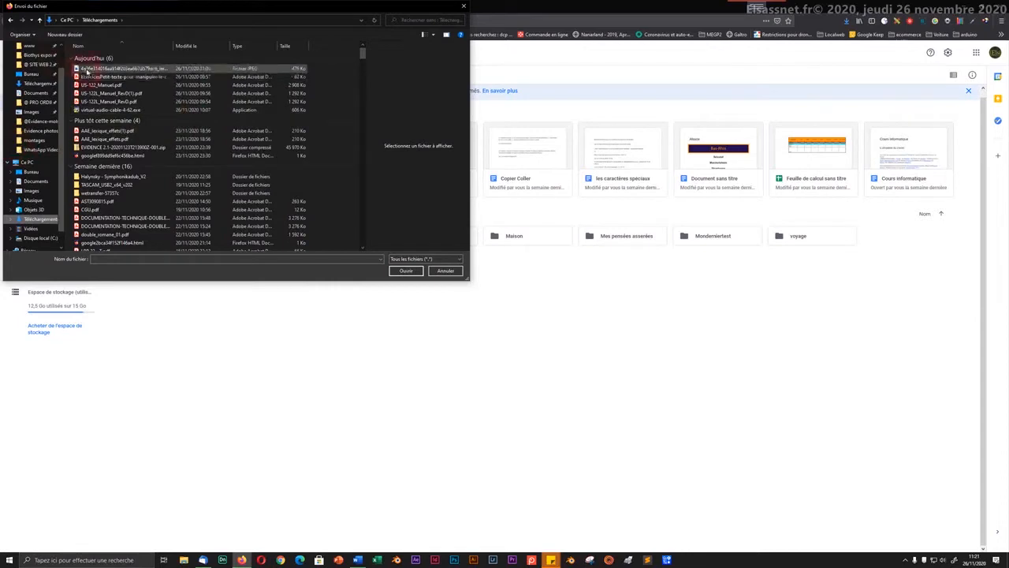
pyautogui.click(88, 71)
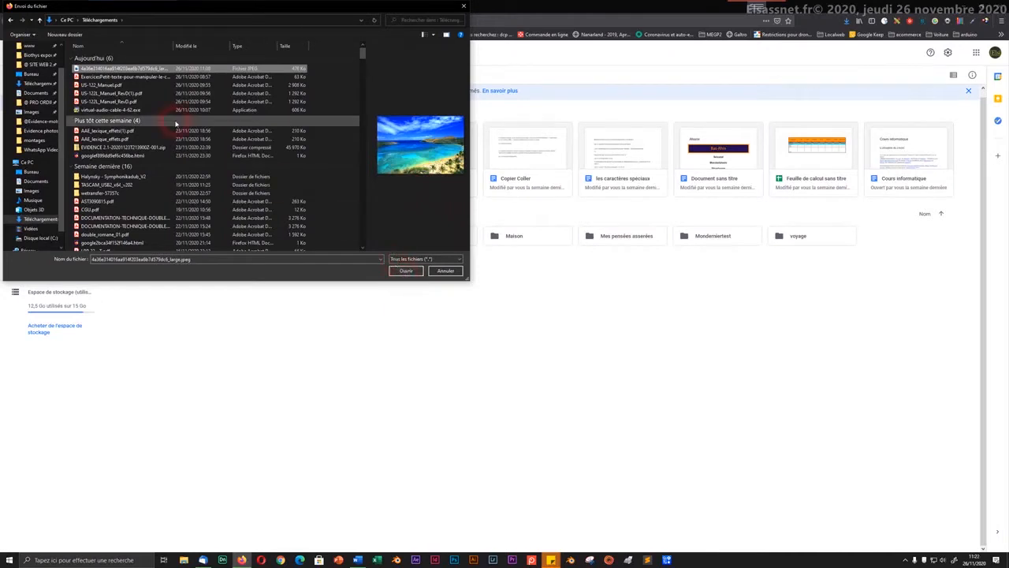
pyautogui.click(406, 271)
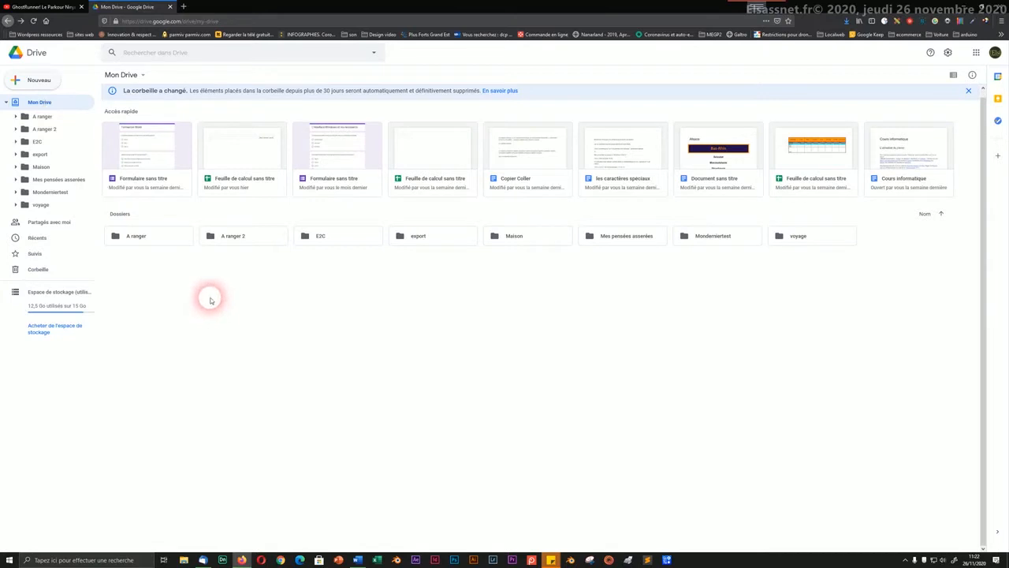
# Step: Reload Drive, start and cancel a new folder twice, then reopen the Nouveau menu
pyautogui.press('F5')
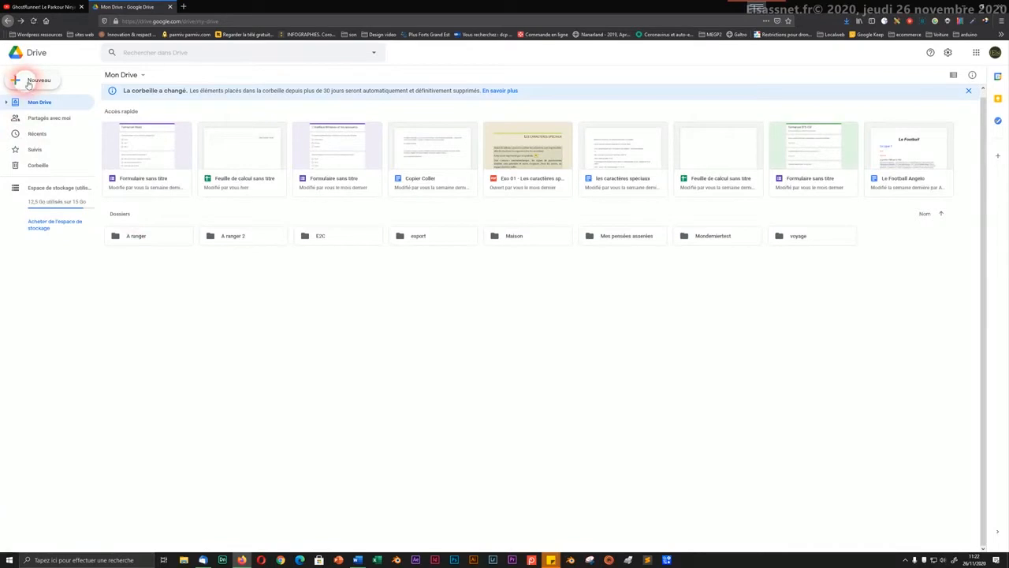
pyautogui.hotkey('shift', 'f')
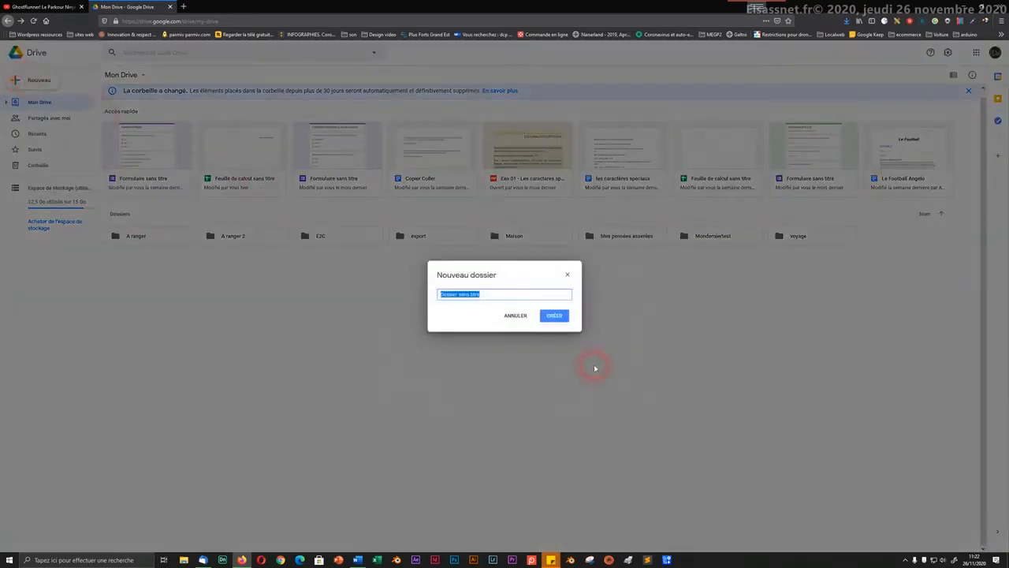
pyautogui.click(515, 316)
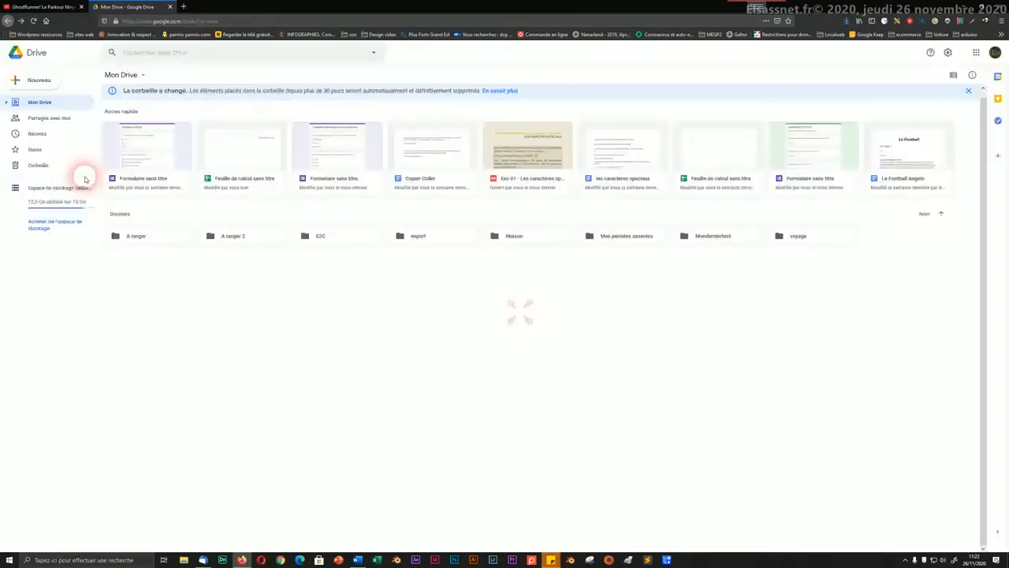
pyautogui.click(33, 79)
pyautogui.click(33, 79)
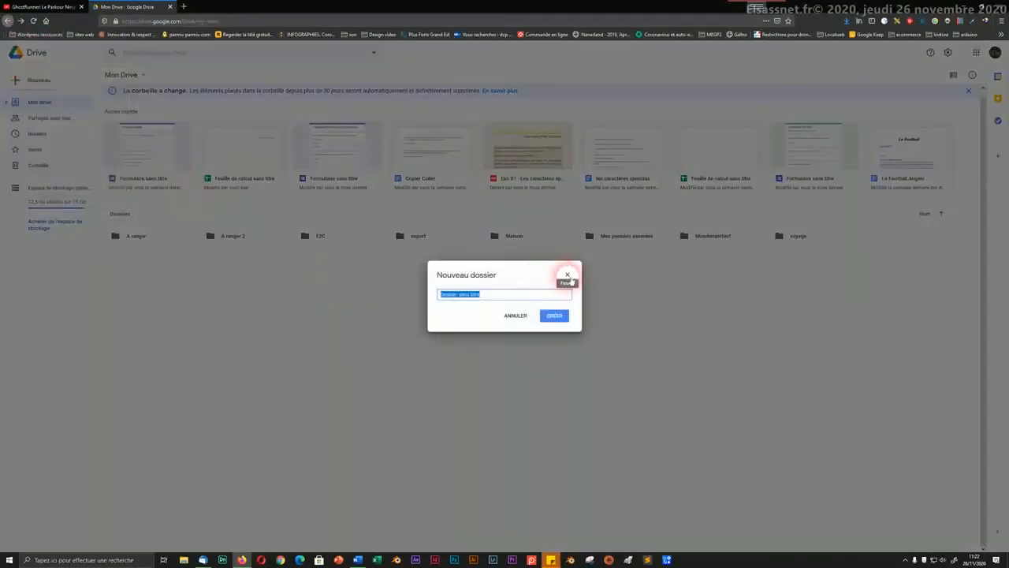
pyautogui.click(567, 274)
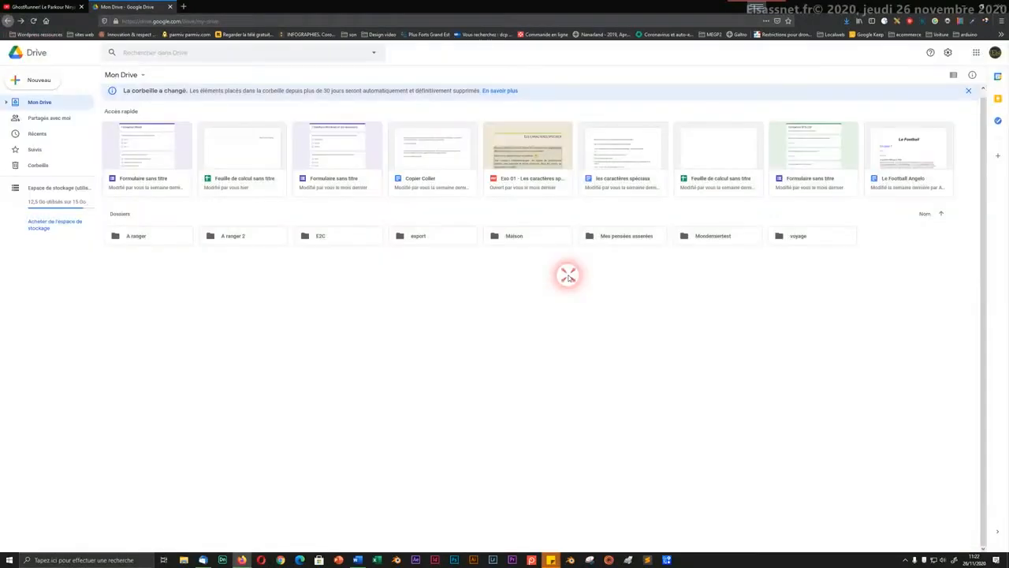
pyautogui.click(34, 79)
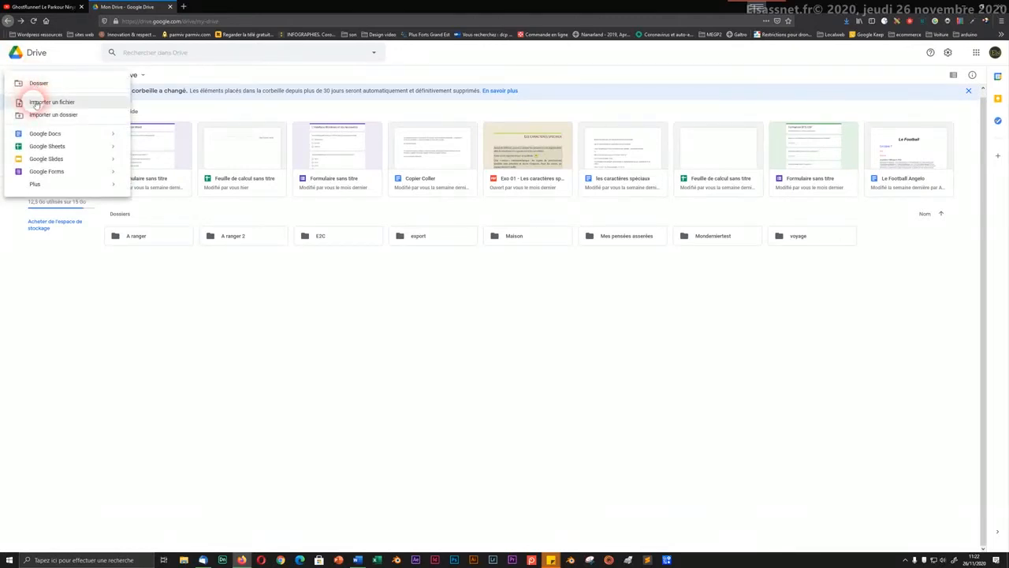
# Step: Upload the first beach JPEG from Téléchargements until Importation terminée appears under Fichiers
pyautogui.click(36, 103)
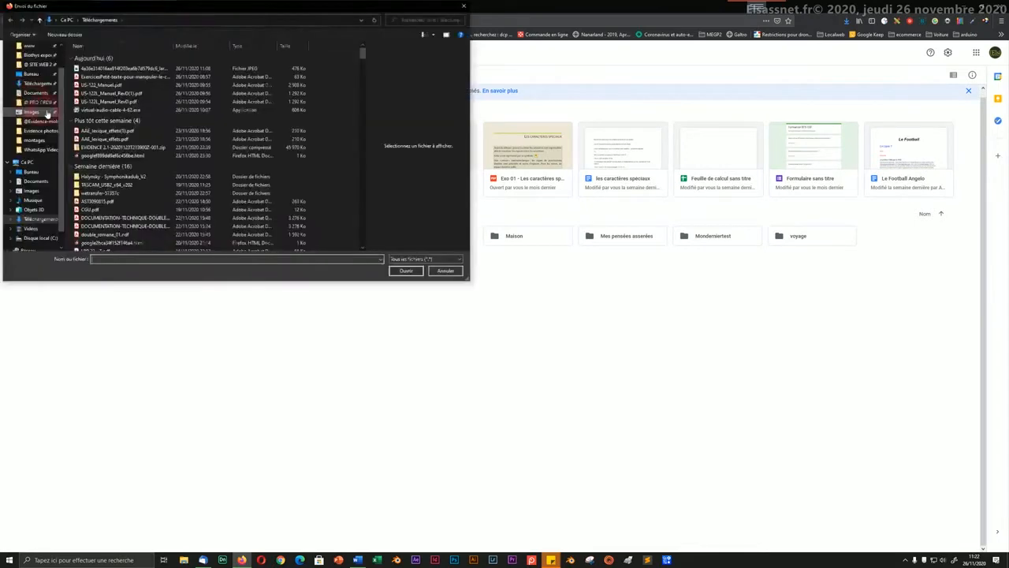
pyautogui.click(111, 69)
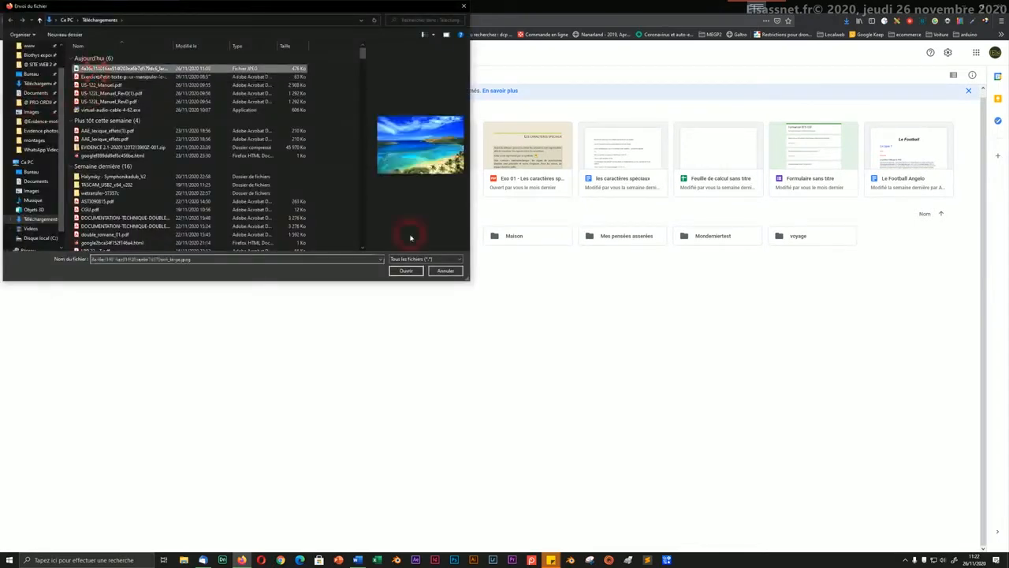
pyautogui.click(403, 270)
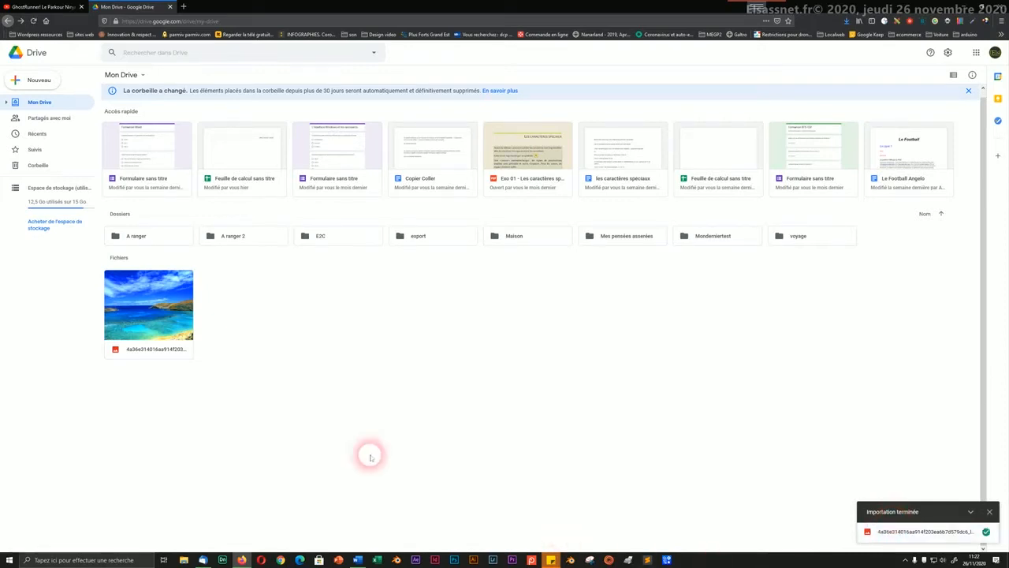
pyautogui.click(254, 318)
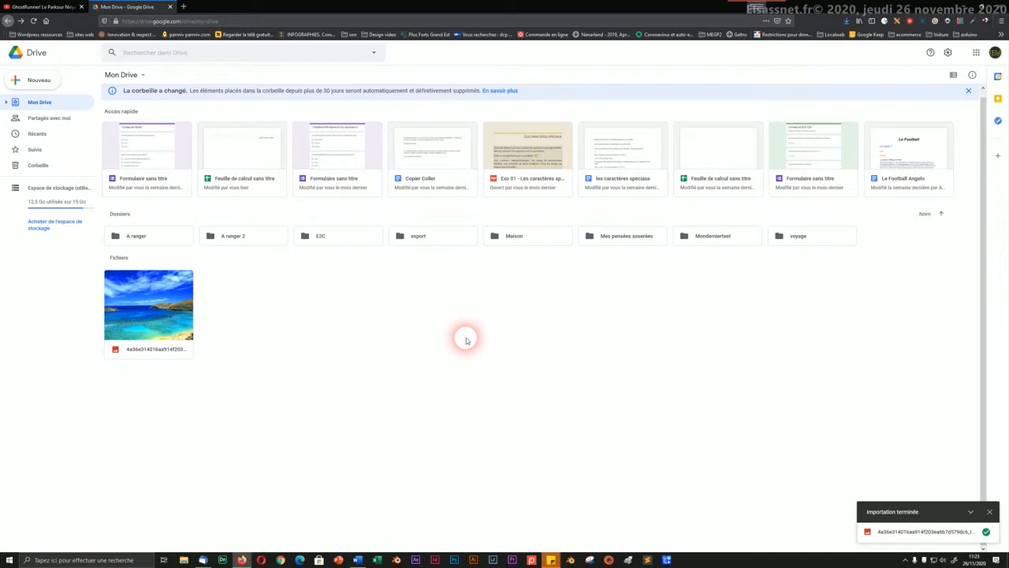
# Step: Close a stray empty tab and return to the Google Drive page
pyautogui.click(906, 558)
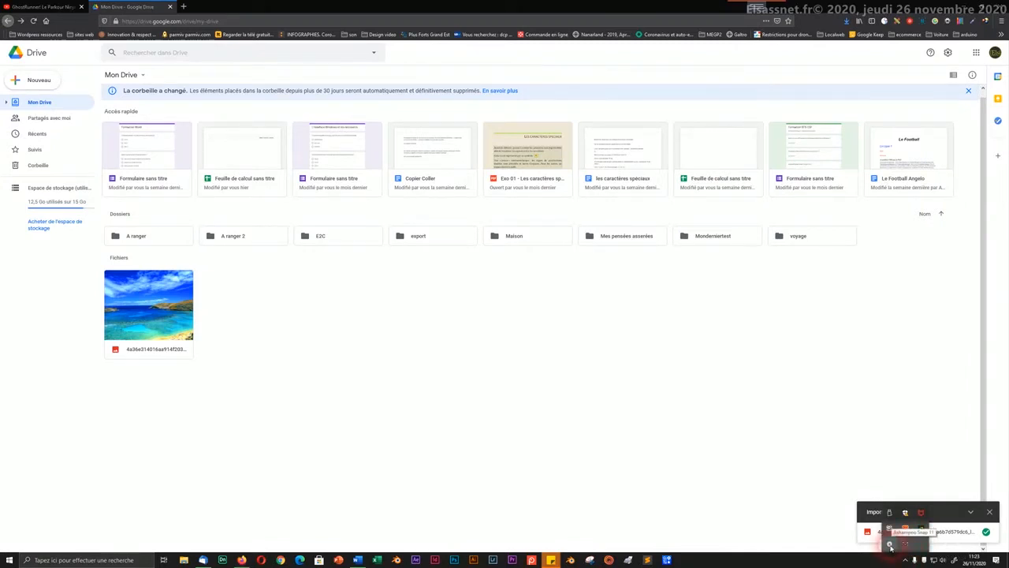
pyautogui.rightClick(890, 545)
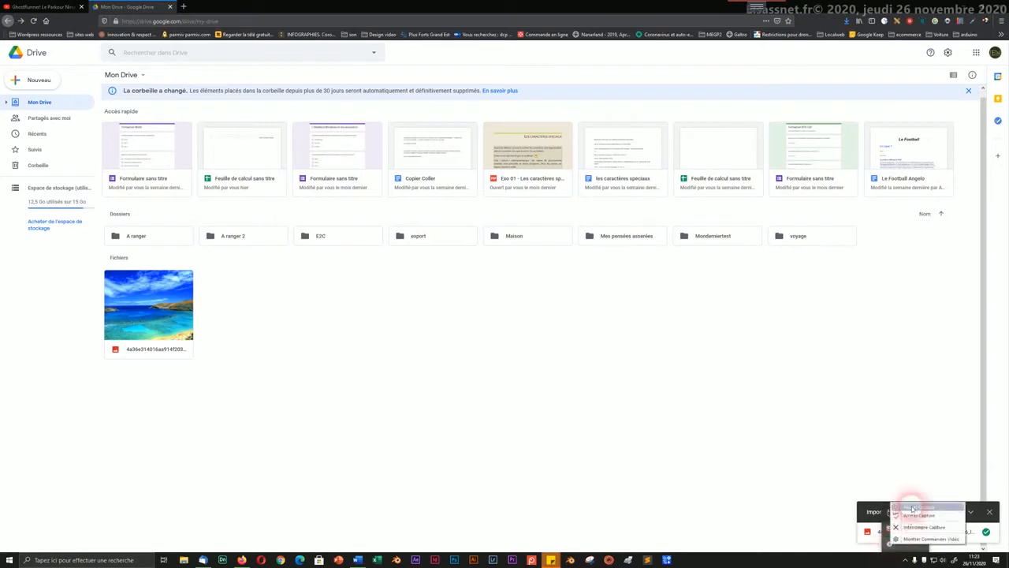
pyautogui.click(915, 527)
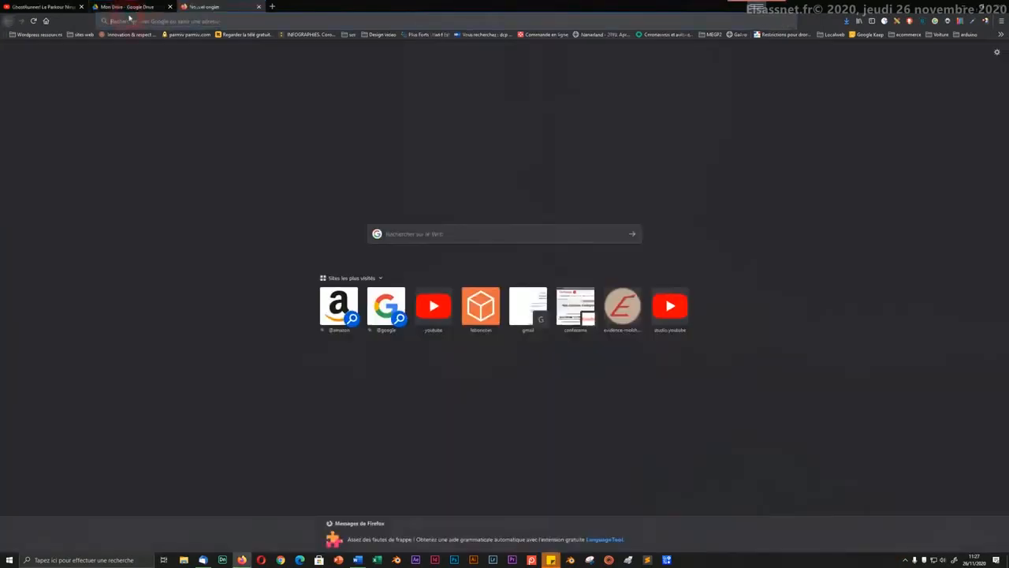
pyautogui.click(116, 7)
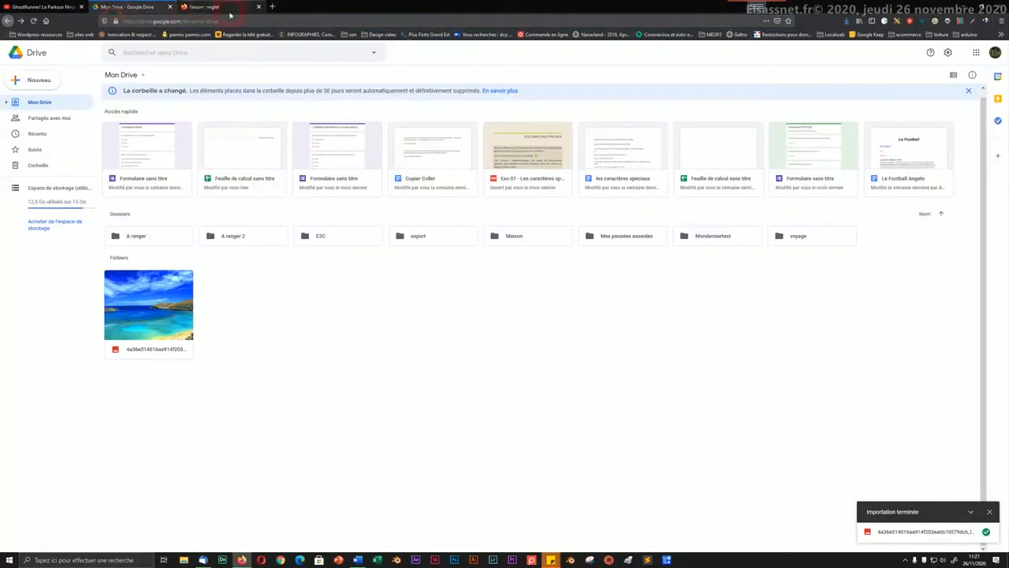
pyautogui.click(258, 7)
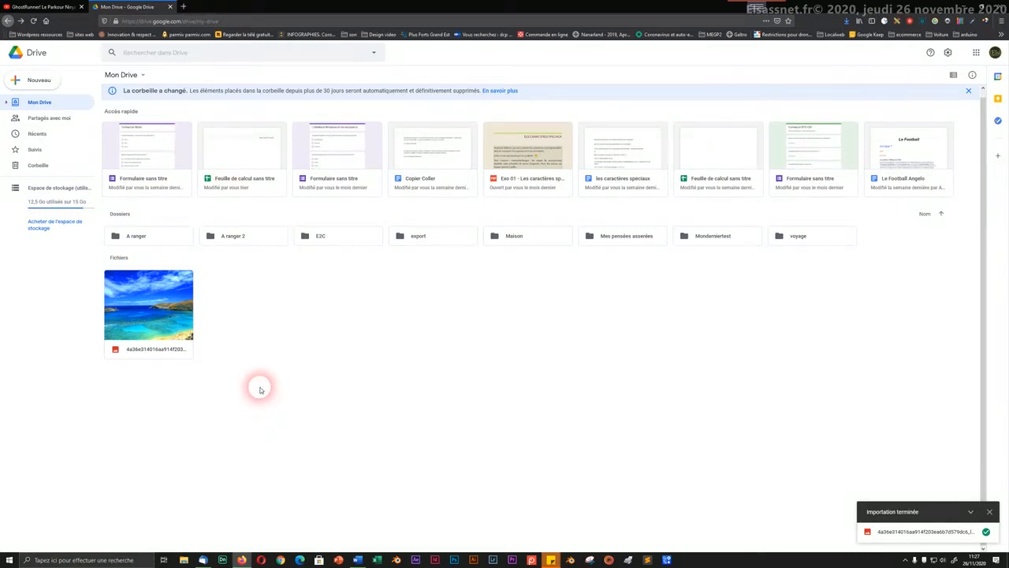
# Step: Open a new tab beside Mon Drive and focus its address bar
pyautogui.click(185, 8)
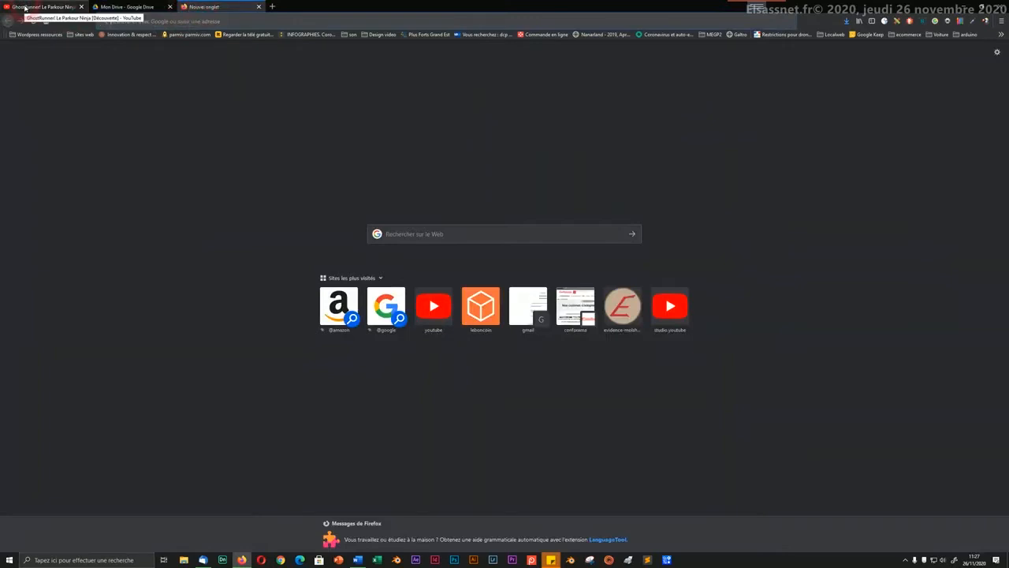
pyautogui.click(108, 8)
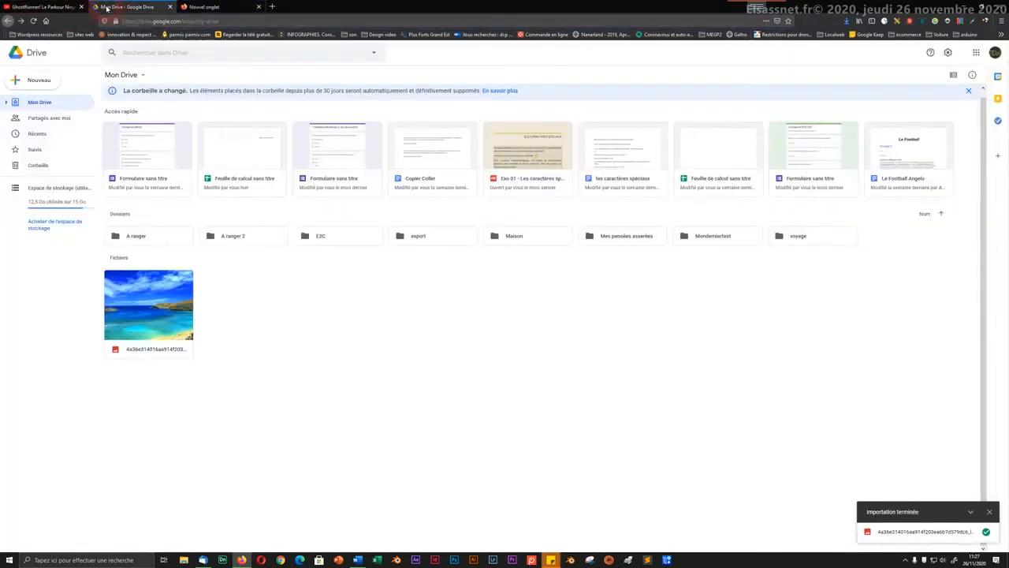
pyautogui.click(207, 6)
pyautogui.click(206, 20)
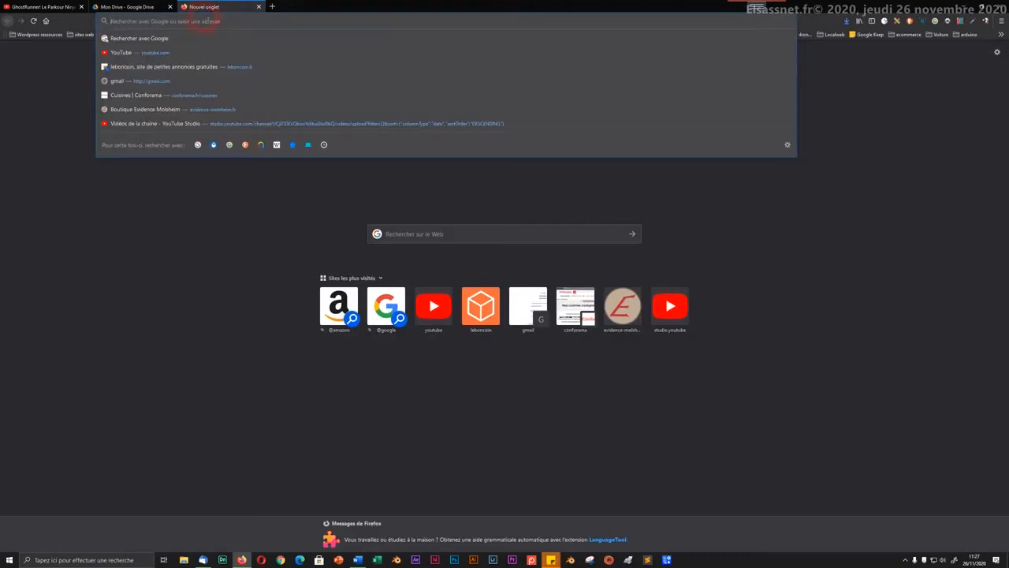
# Step: Search Google for desert and switch to the Images results
pyautogui.write('covid')
pyautogui.press('Return')
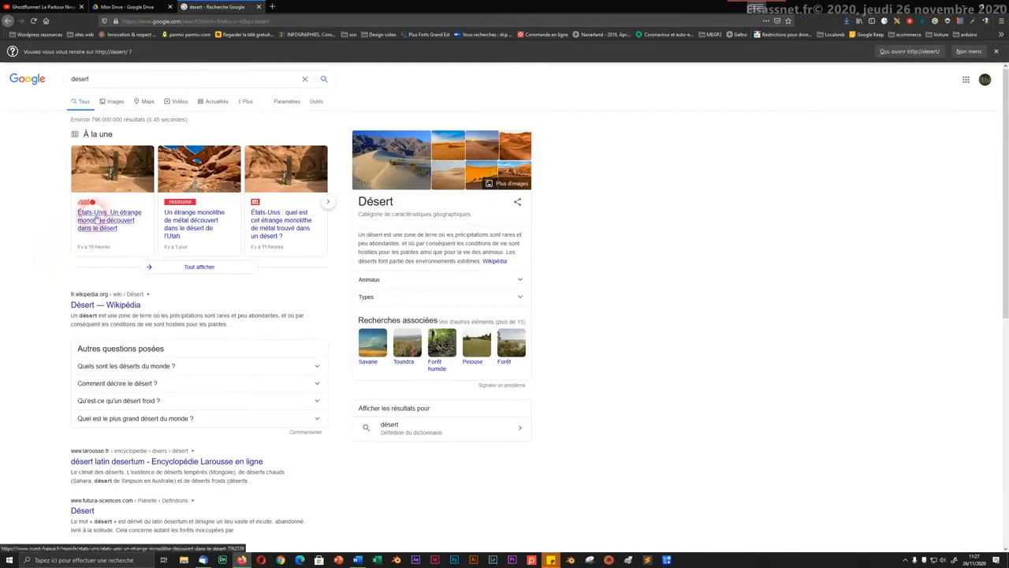
pyautogui.click(115, 103)
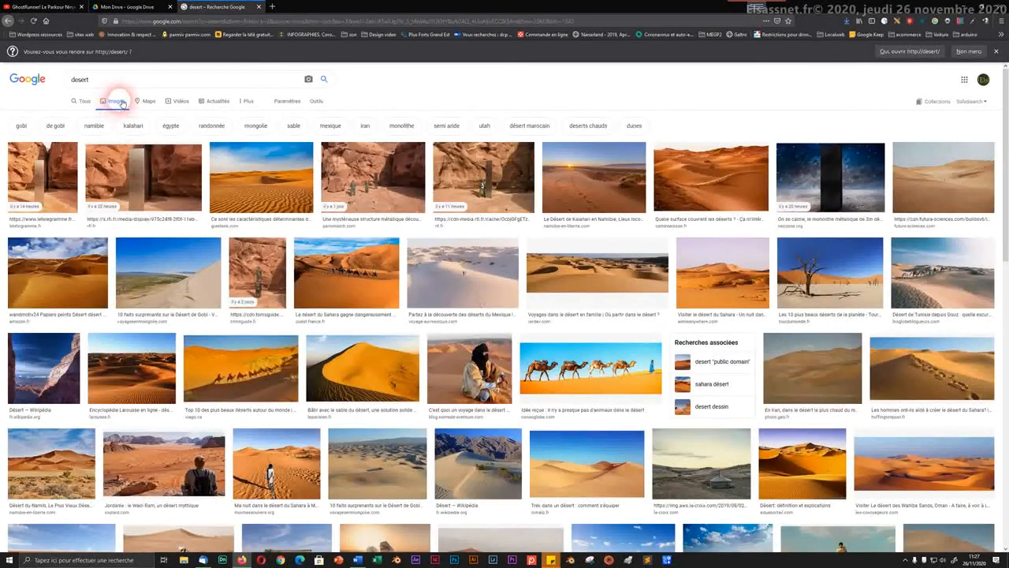
# Step: Filter the desert image results by Taille to Grandes images
pyautogui.click(317, 103)
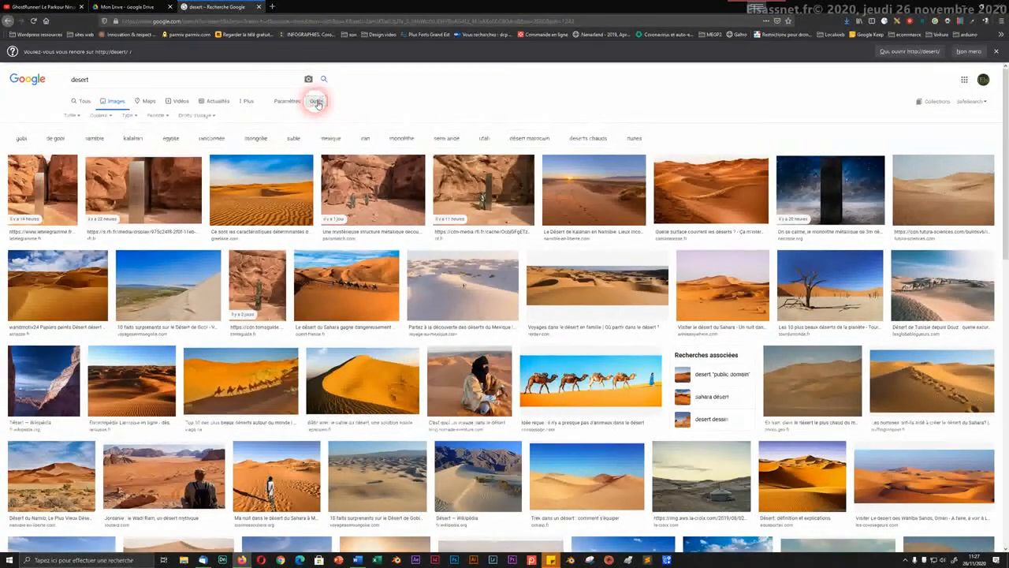
pyautogui.click(73, 116)
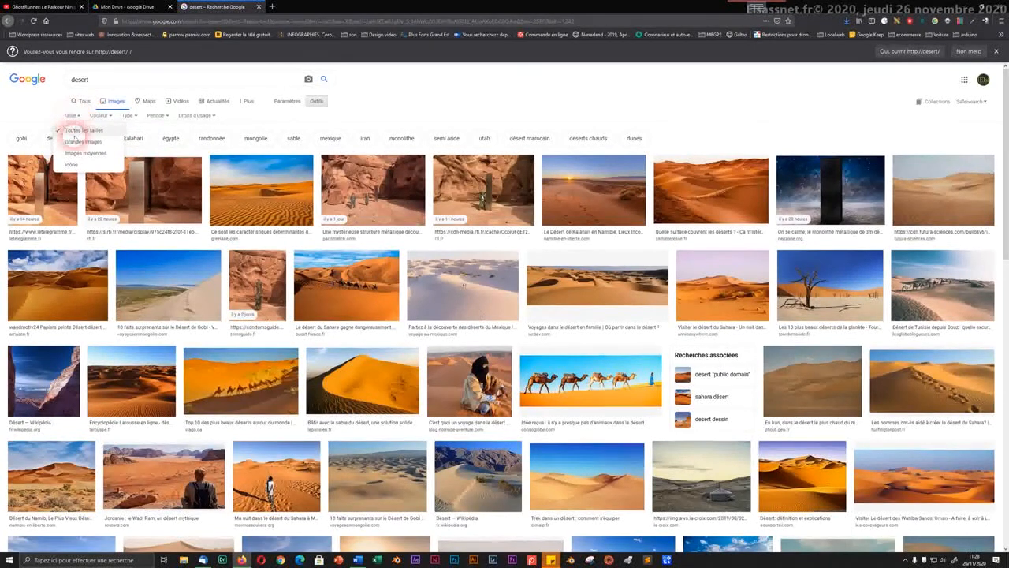
pyautogui.click(76, 144)
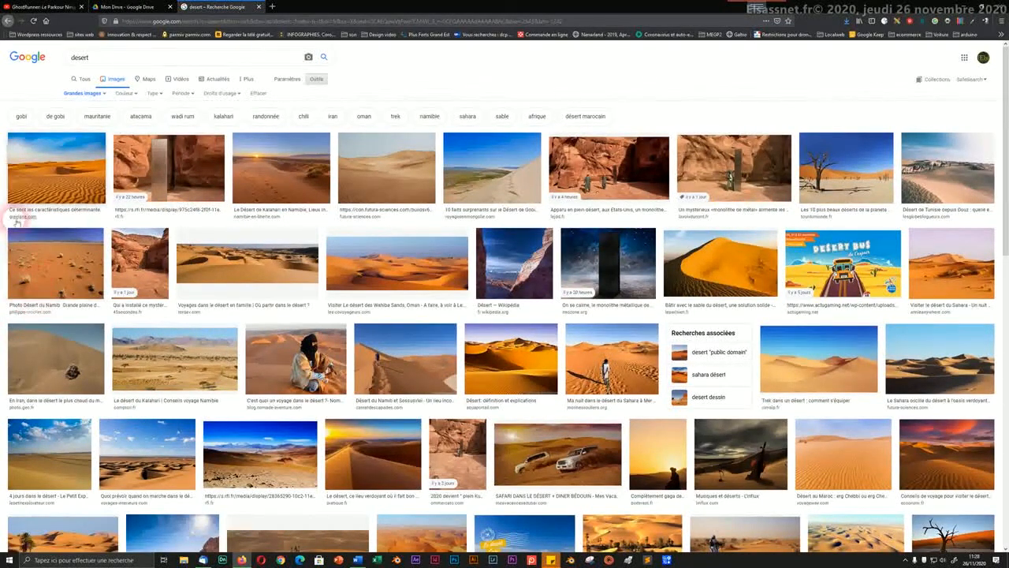
# Step: Preview the first dune photo, check and close its source page, then choose Afficher l'image
pyautogui.click(39, 179)
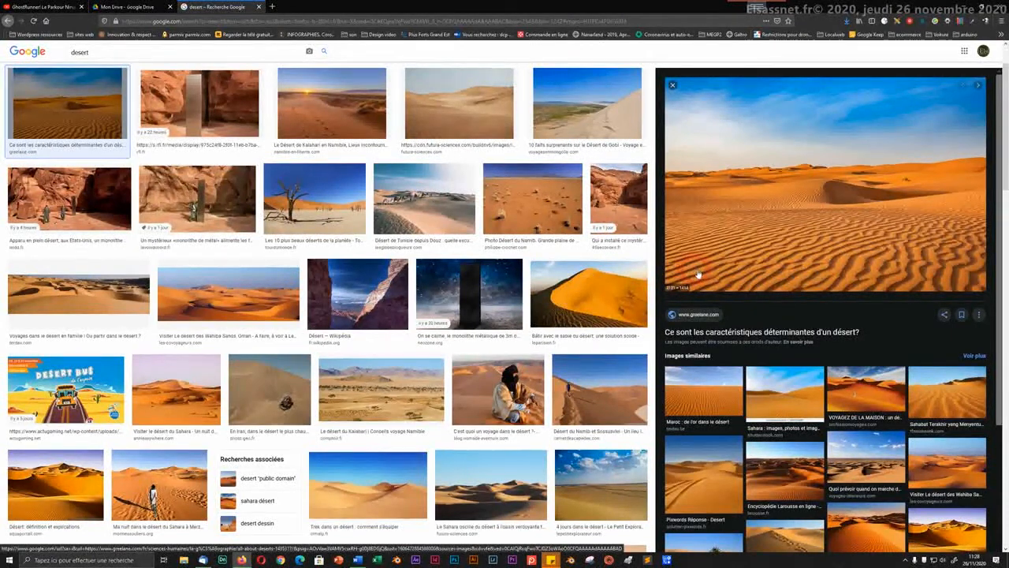
pyautogui.click(744, 242)
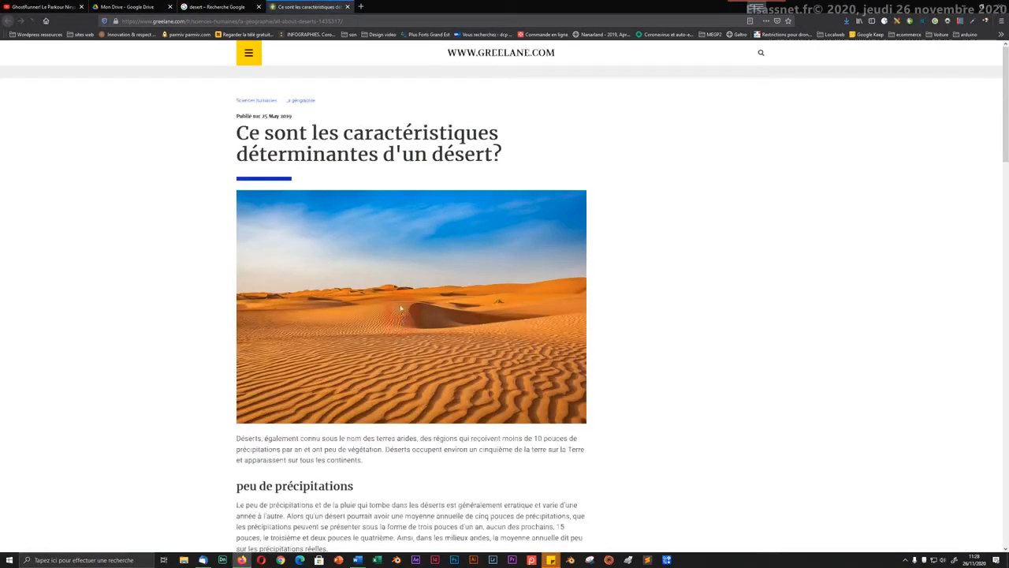
pyautogui.rightClick(401, 309)
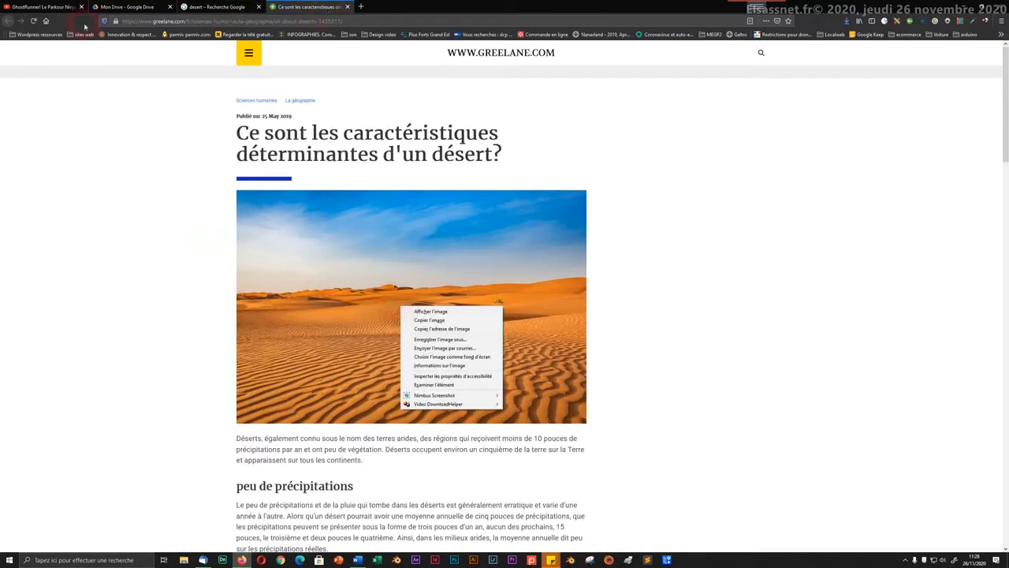
pyautogui.click(347, 6)
pyautogui.click(347, 7)
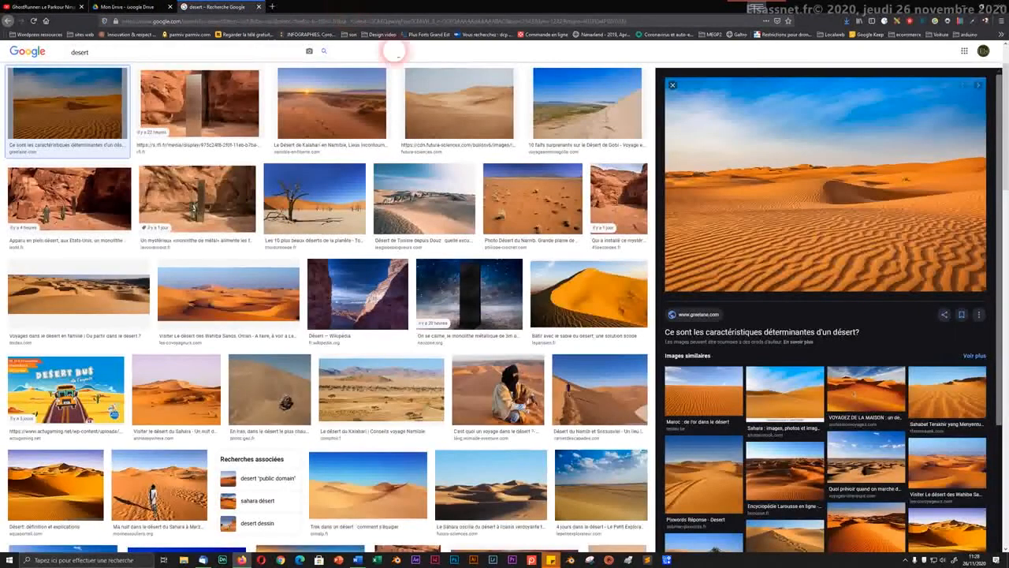
pyautogui.rightClick(756, 188)
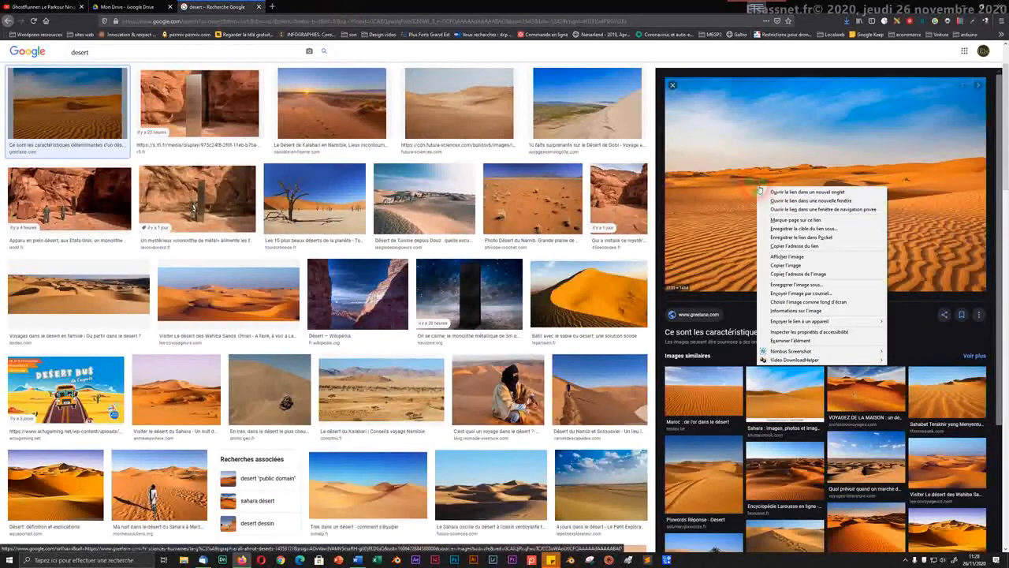
pyautogui.click(779, 257)
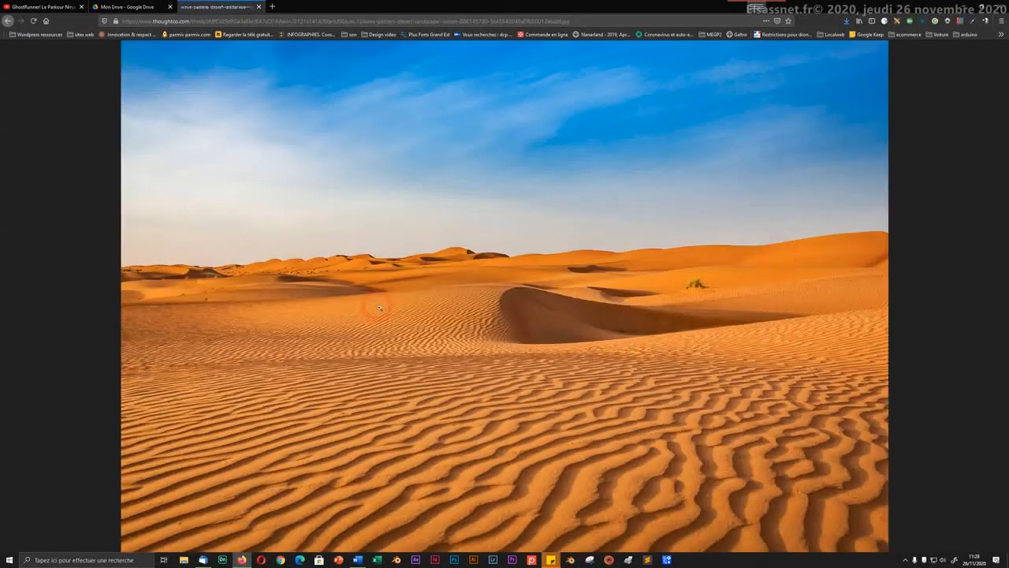
# Step: Save the full-size dune photo to Téléchargements as the JPEG 'desert'
pyautogui.keyDown('ctrl'); pyautogui.scroll(1, 416, 312); pyautogui.keyUp('ctrl')
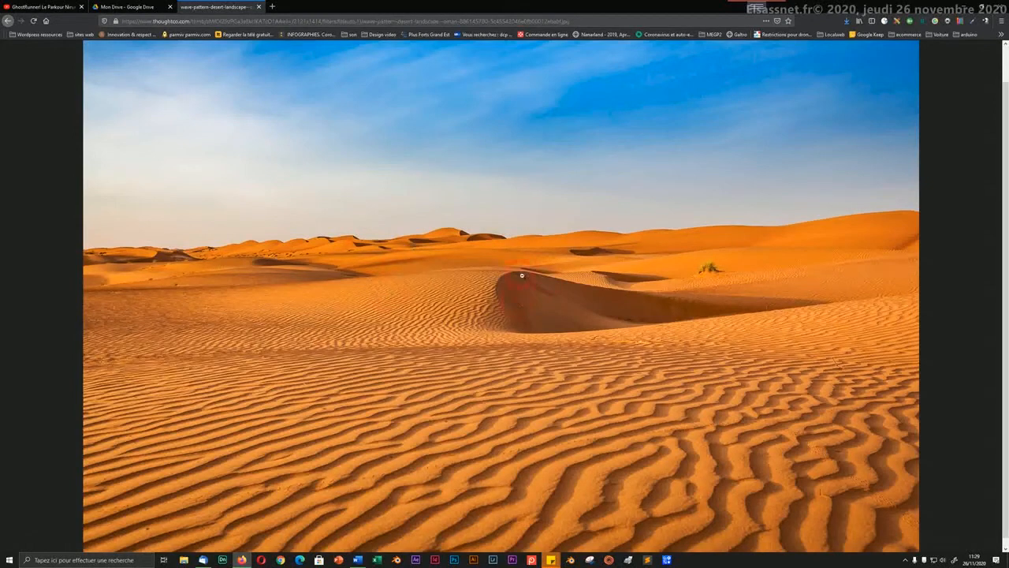
pyautogui.rightClick(514, 220)
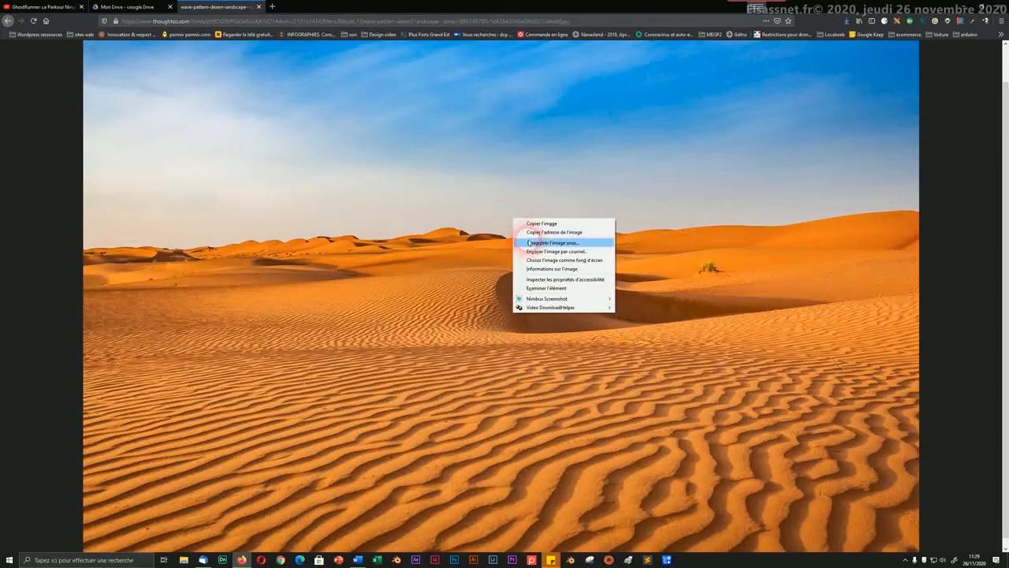
pyautogui.click(530, 242)
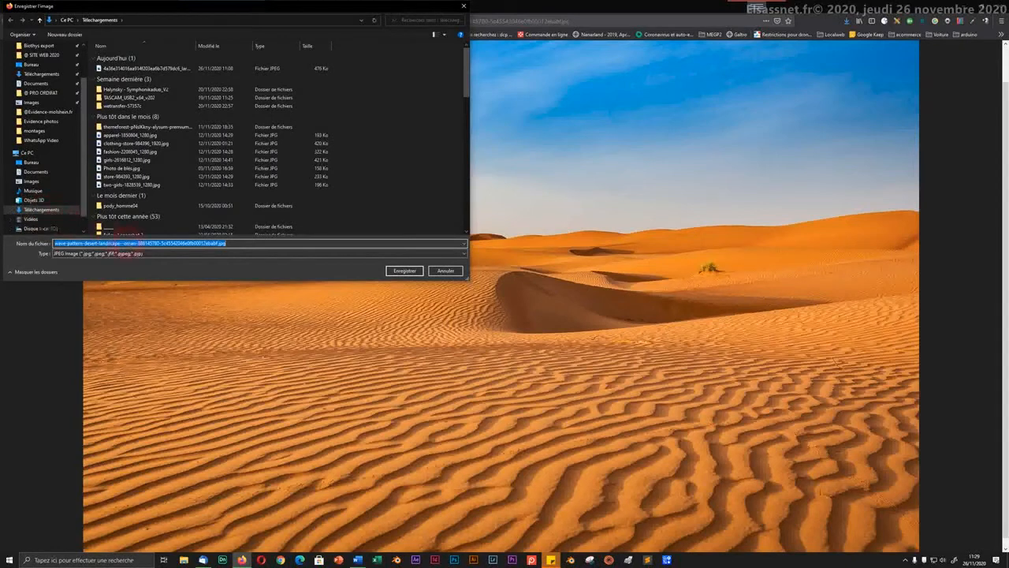
pyautogui.write('des')
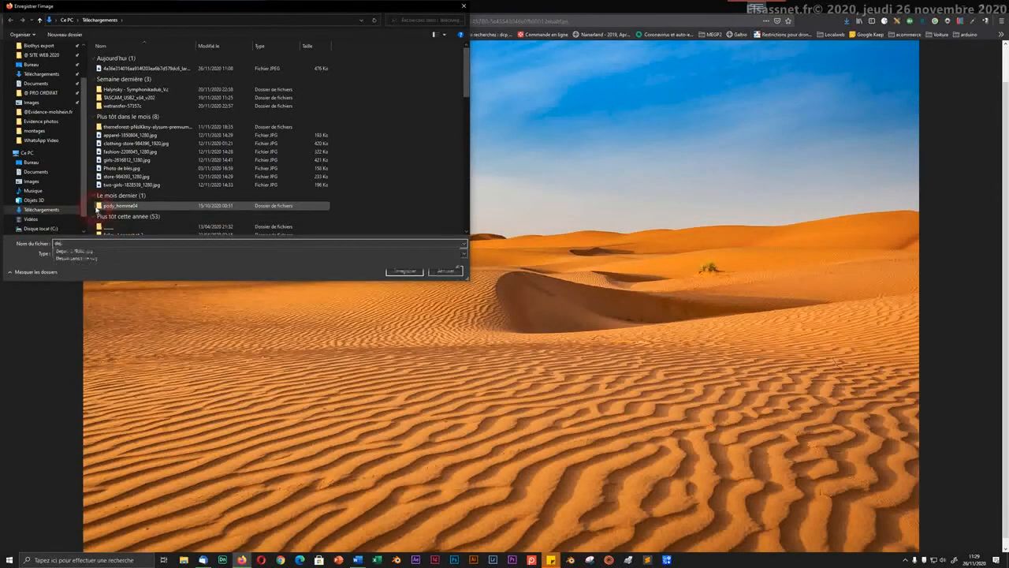
pyautogui.write('ert')
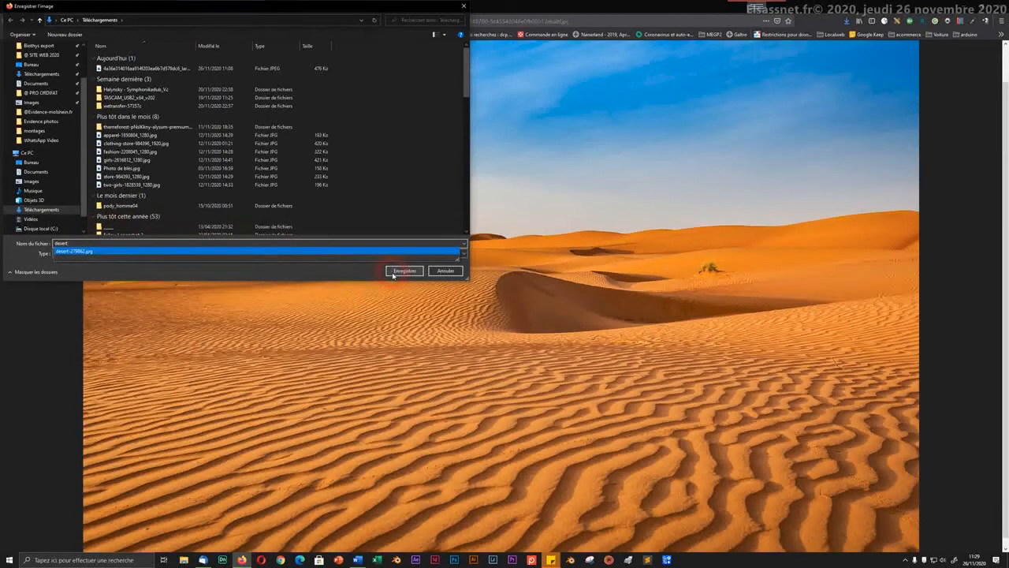
pyautogui.click(393, 274)
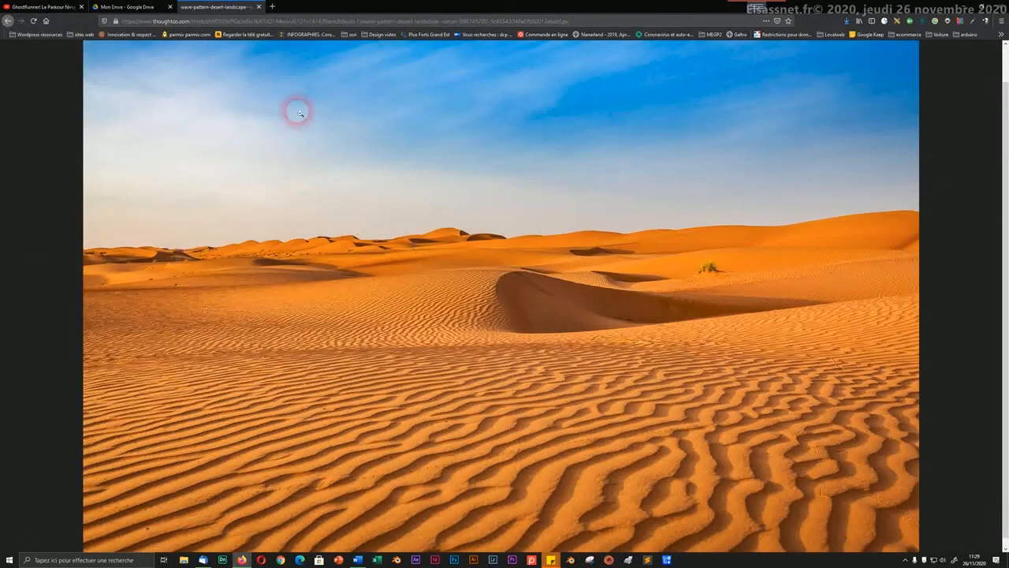
# Step: Upload desert.jpg from Téléchargements to Mon Drive using Nouveau > Importer un fichier
pyautogui.click(133, 9)
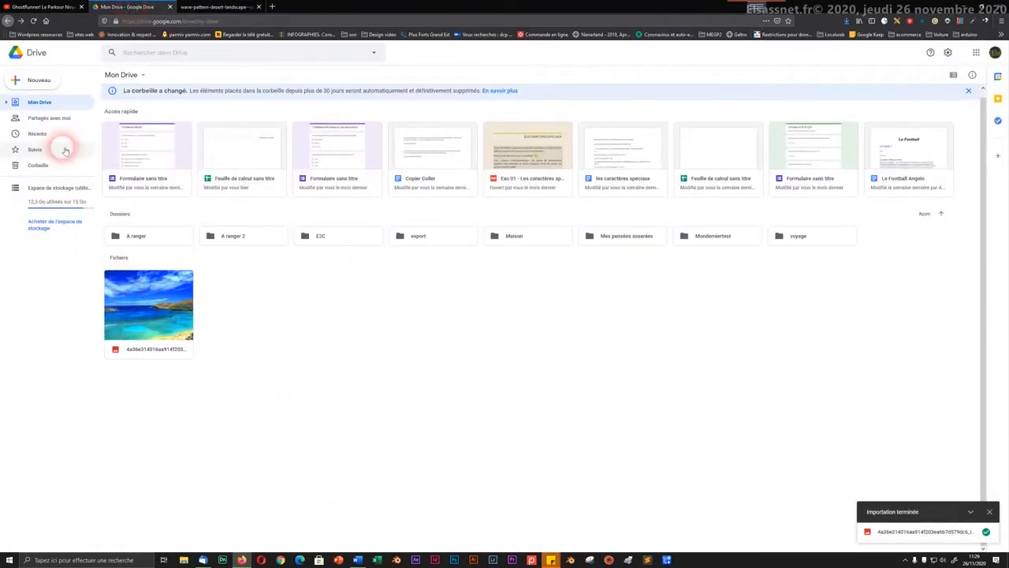
pyautogui.click(39, 79)
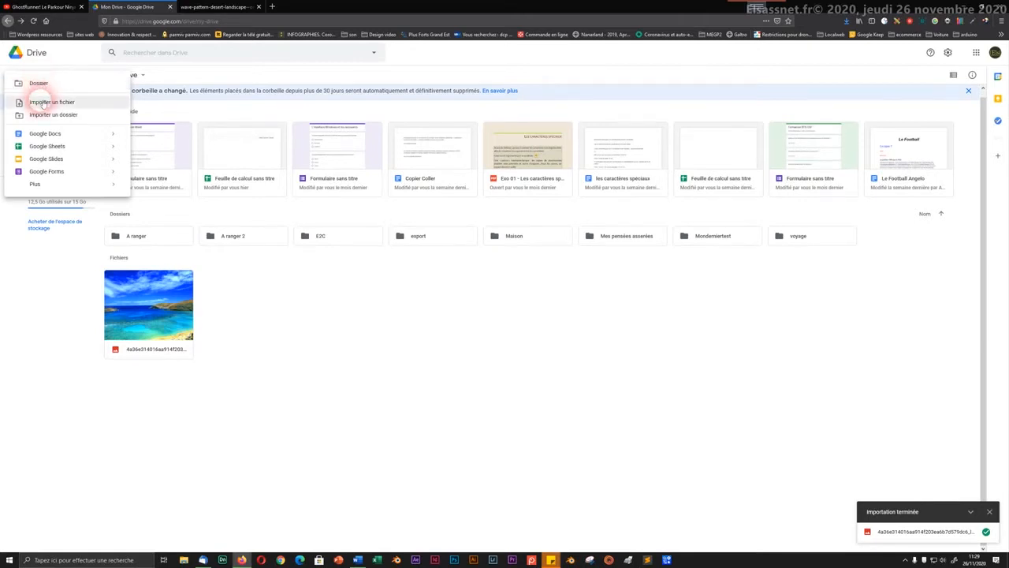
pyautogui.click(41, 103)
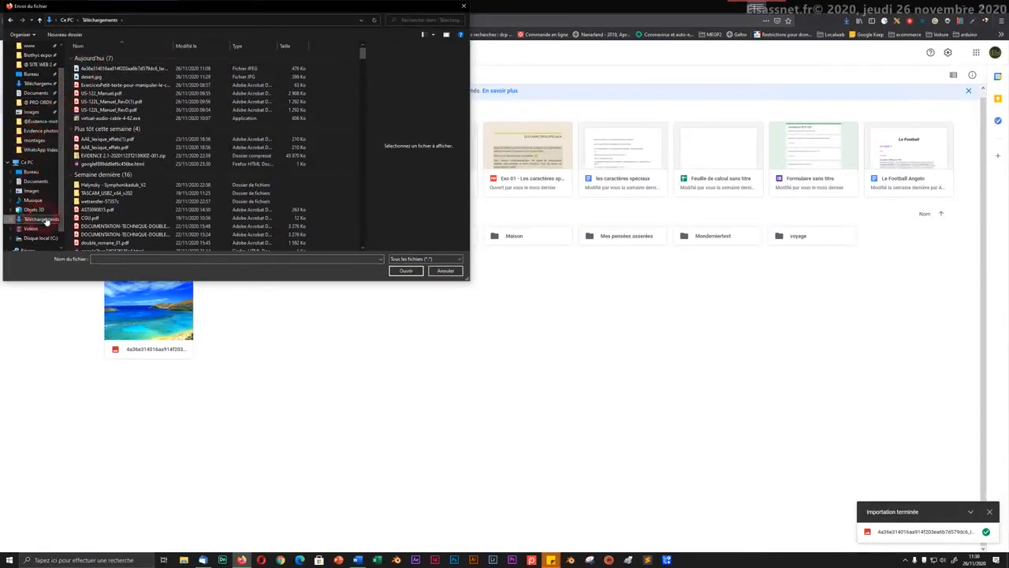
pyautogui.click(87, 68)
pyautogui.click(85, 78)
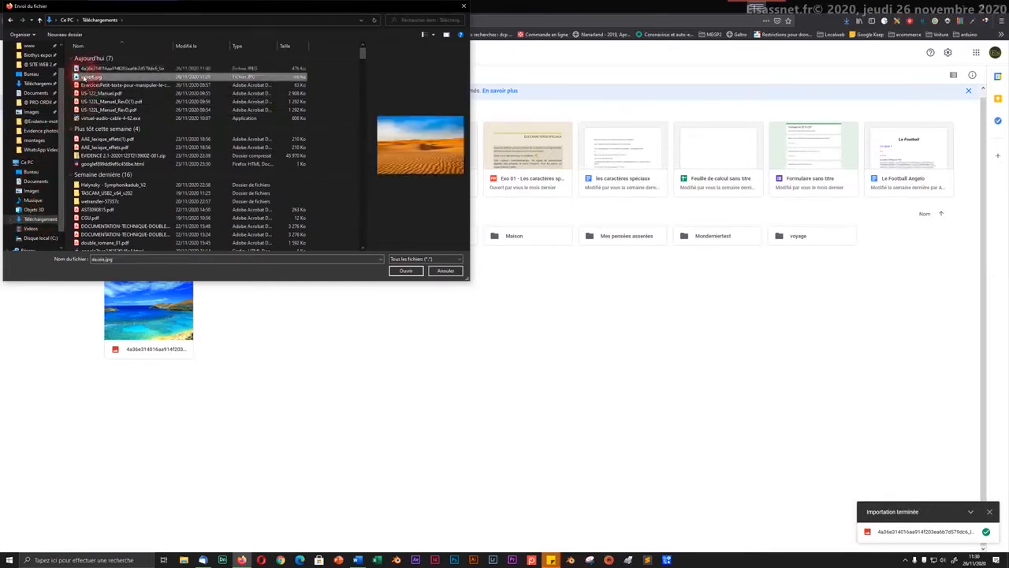
pyautogui.click(397, 273)
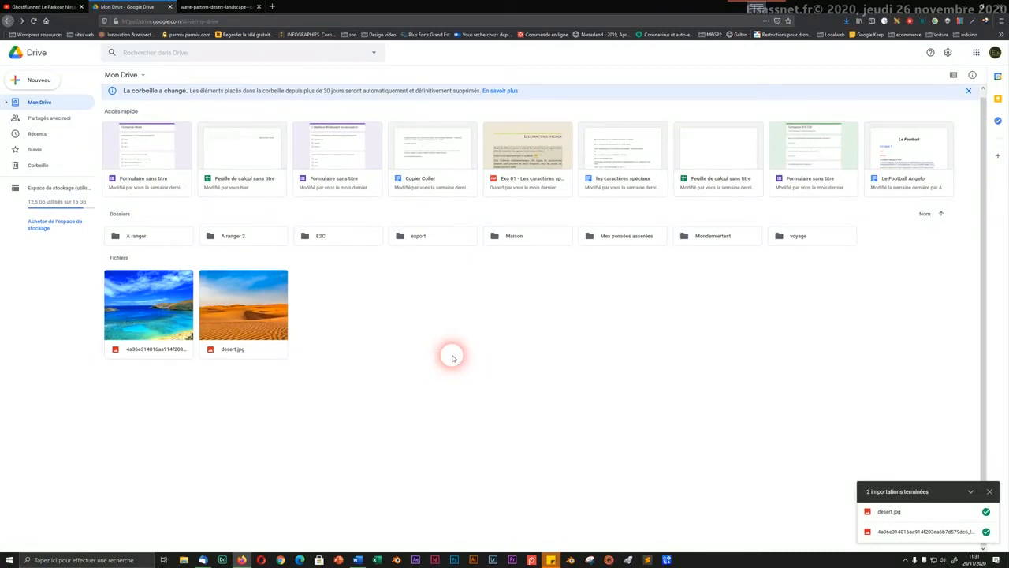
# Step: Check the context menus for the empty file area, desert.jpg and the beach image
pyautogui.rightClick(383, 330)
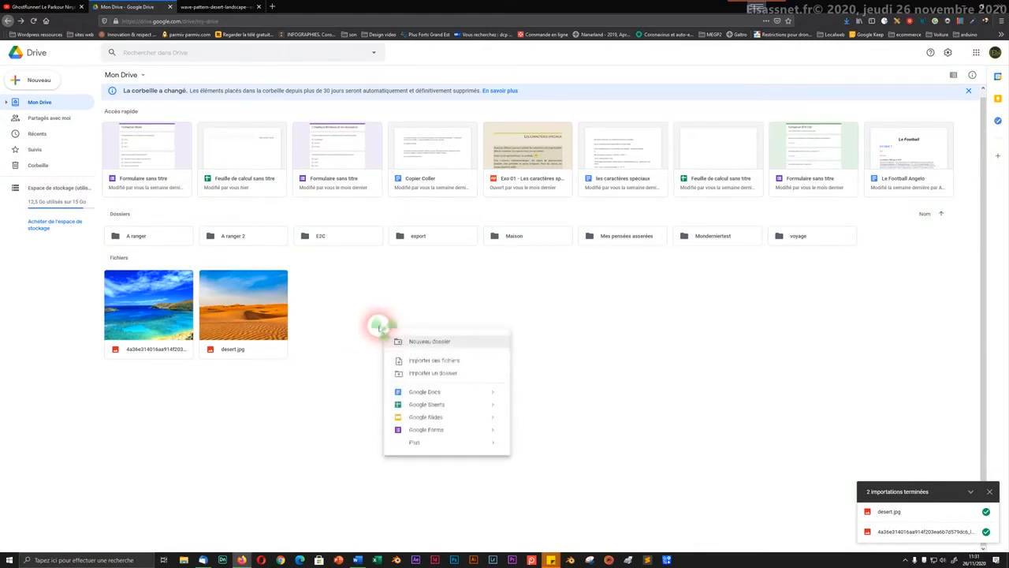
pyautogui.click(340, 299)
pyautogui.rightClick(341, 300)
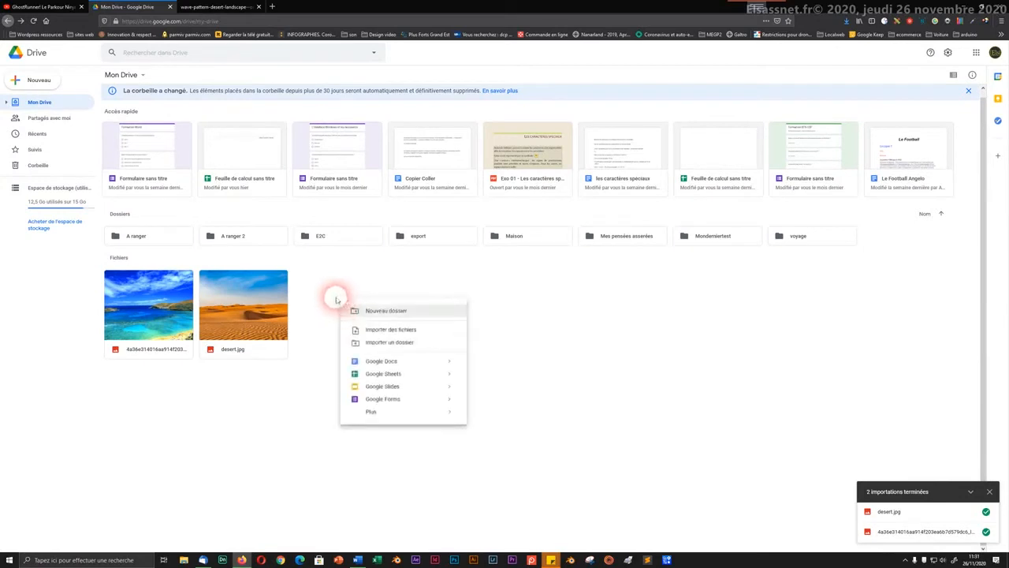
pyautogui.rightClick(245, 293)
pyautogui.click(157, 306)
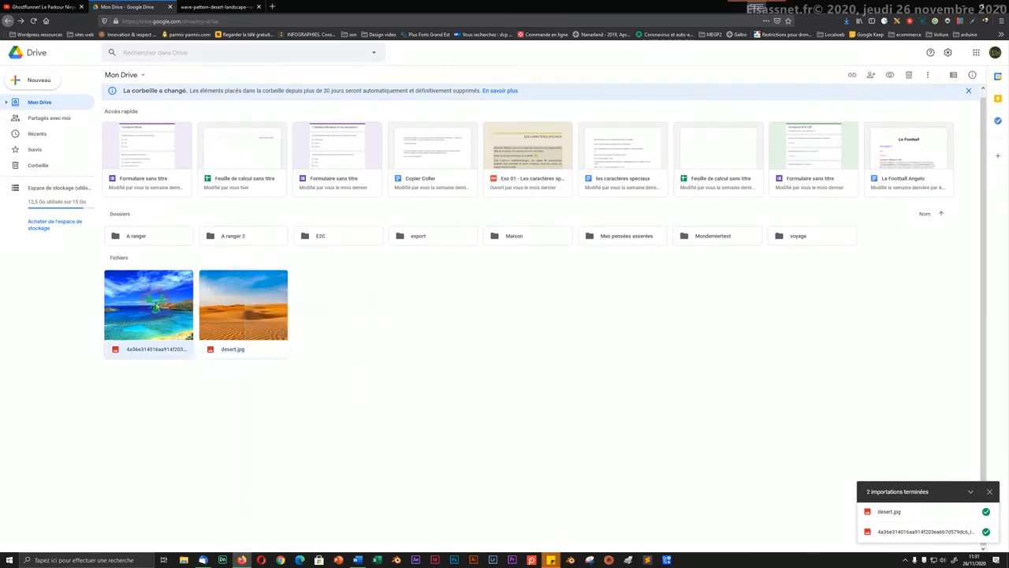
pyautogui.rightClick(157, 306)
pyautogui.click(418, 364)
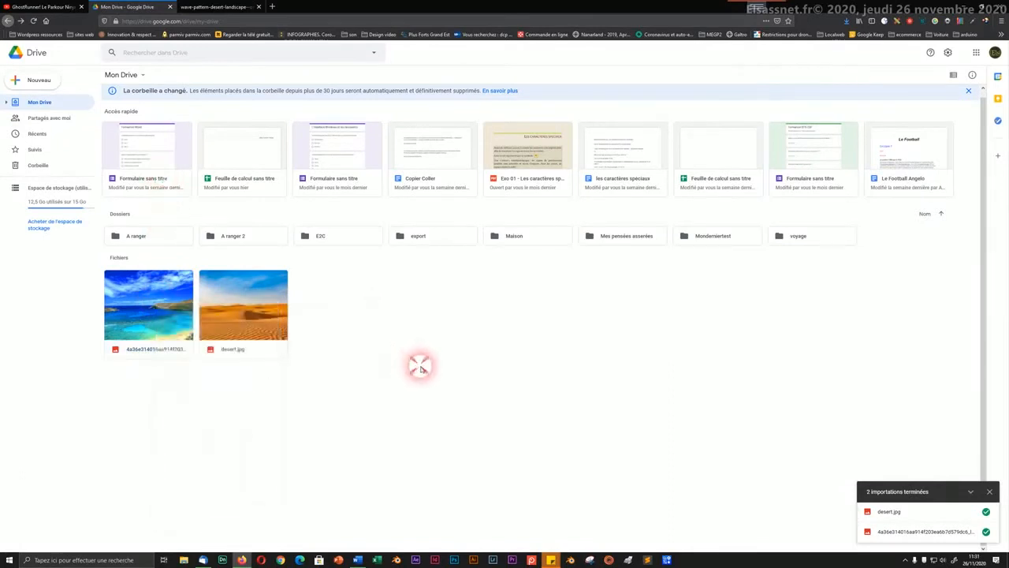
# Step: Start a new folder via Nouveau > Dossier and enter the name 'Mes photos test'
pyautogui.click(36, 80)
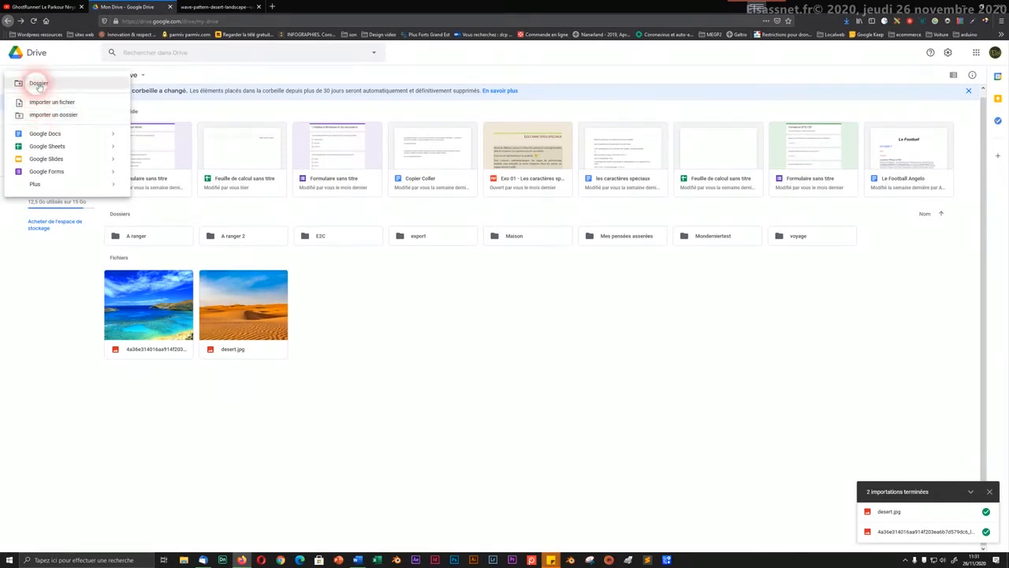
pyautogui.click(39, 84)
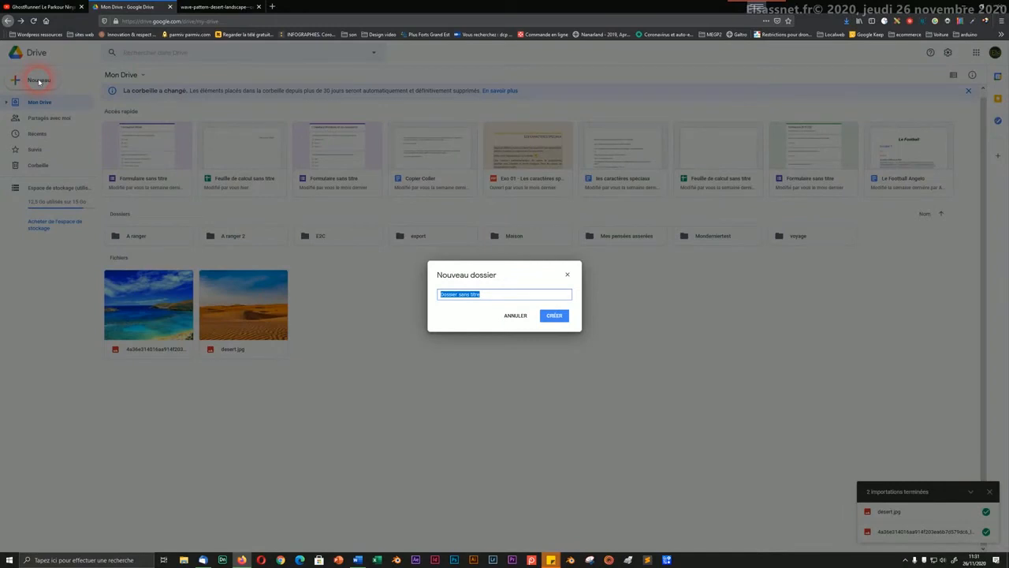
pyautogui.write('Mes phot')
pyautogui.press('BackSpace')
pyautogui.press('BackSpace')
pyautogui.write('hoto')
pyautogui.press('BackSpace')
pyautogui.write('s te')
# Step: Create 'Mes photos test', confirm it is empty, glance into Maison, then return to Mon Drive
pyautogui.click(554, 317)
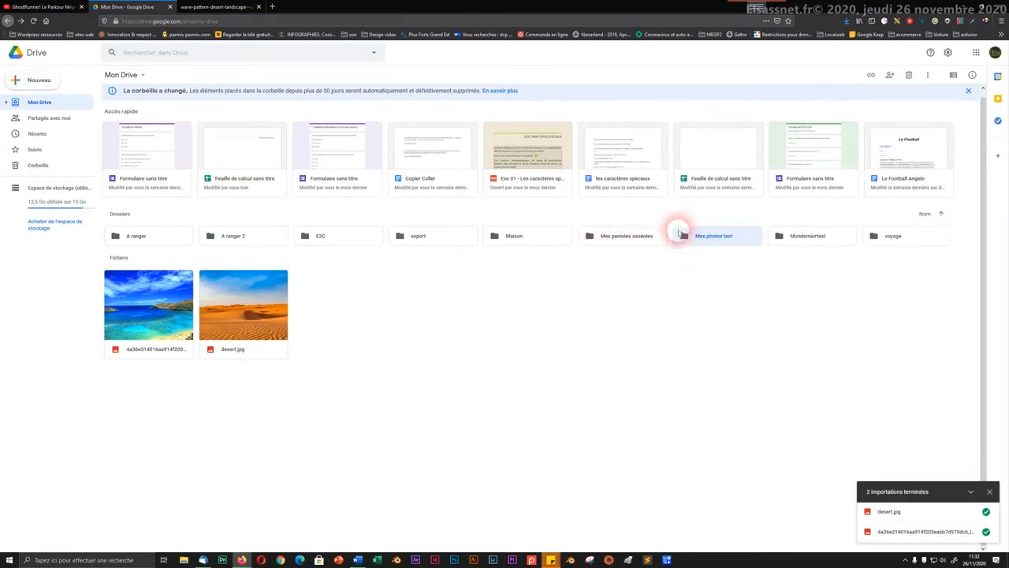
pyautogui.doubleClick(683, 238)
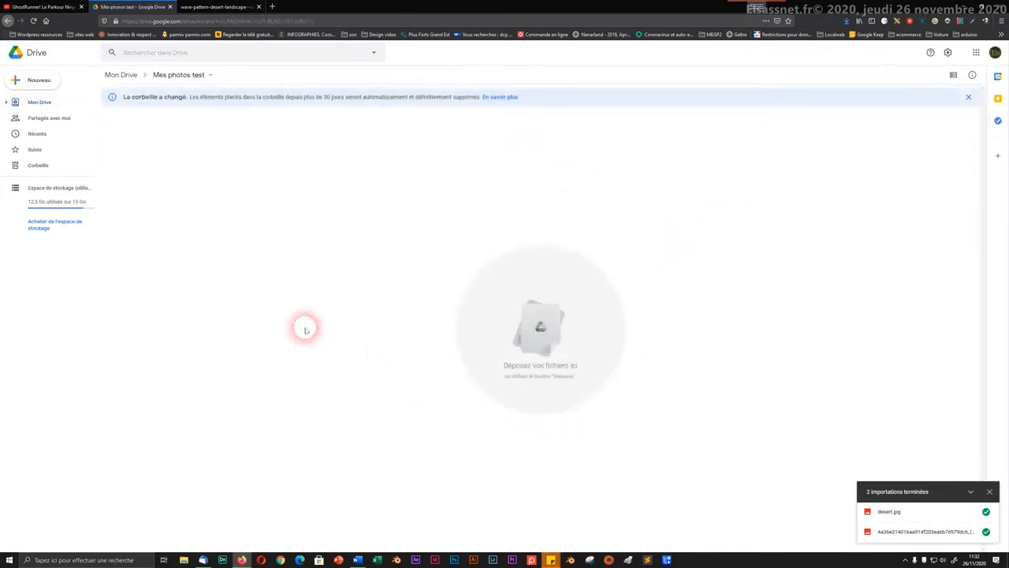
pyautogui.click(123, 75)
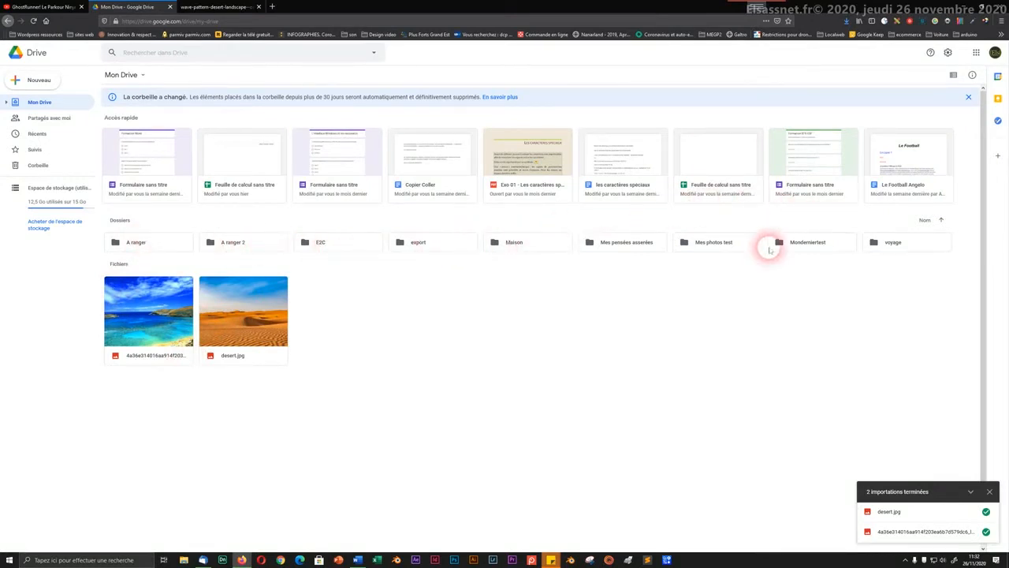
pyautogui.doubleClick(513, 242)
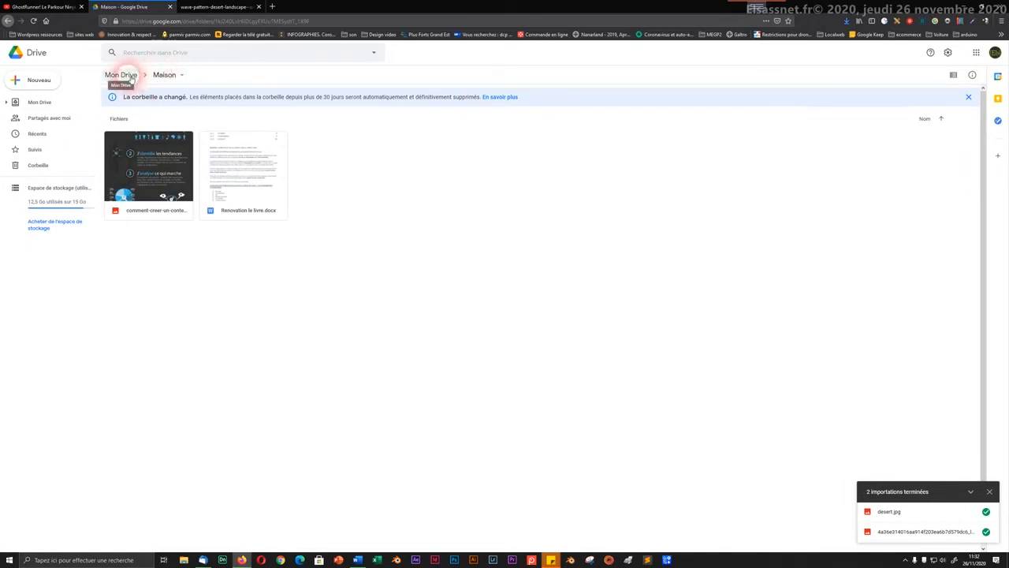
pyautogui.click(126, 74)
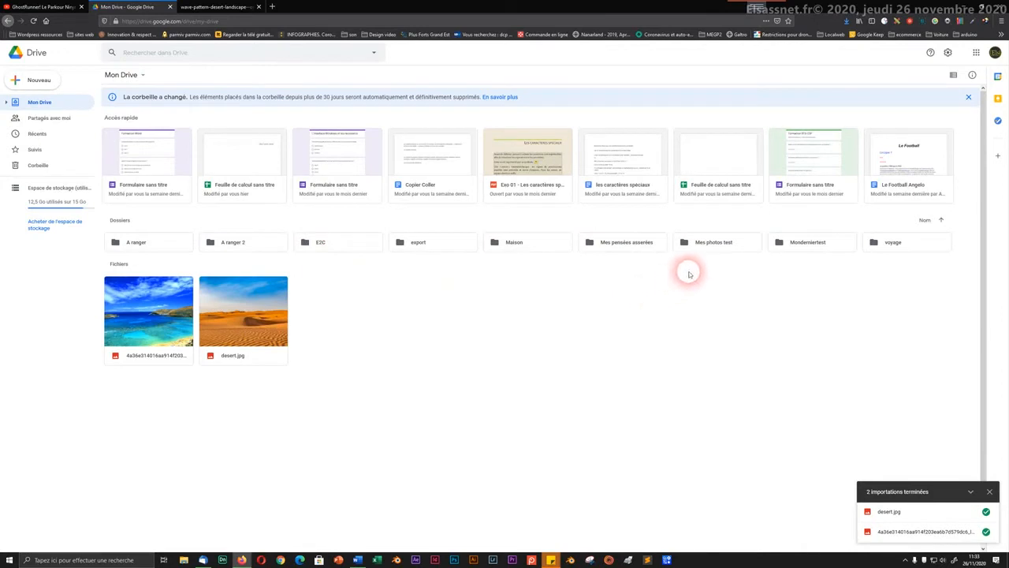
# Step: Drag desert.jpg onto the 'Mes photos test' folder, then open the folder to see it
pyautogui.click(701, 250)
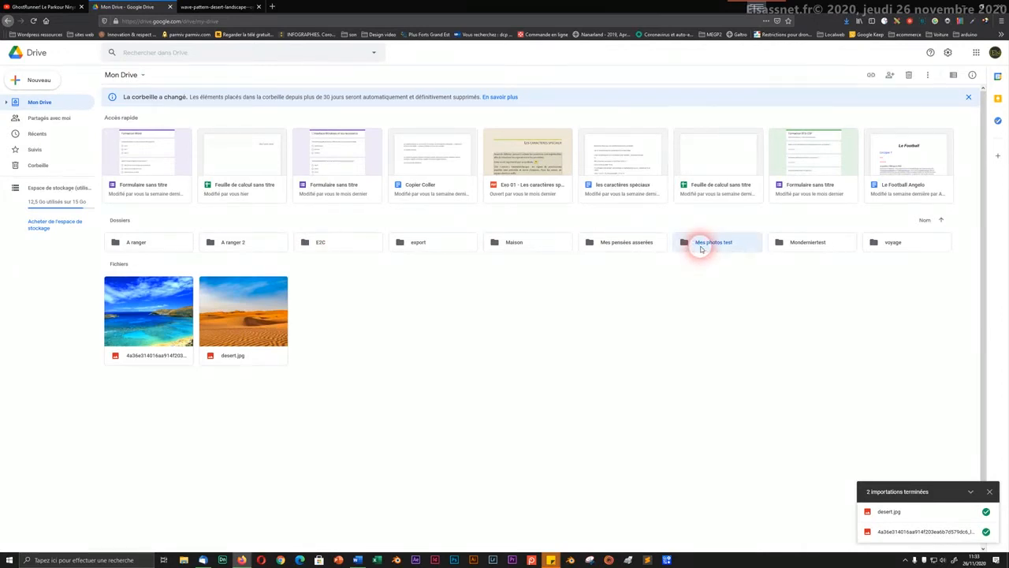
pyautogui.click(658, 318)
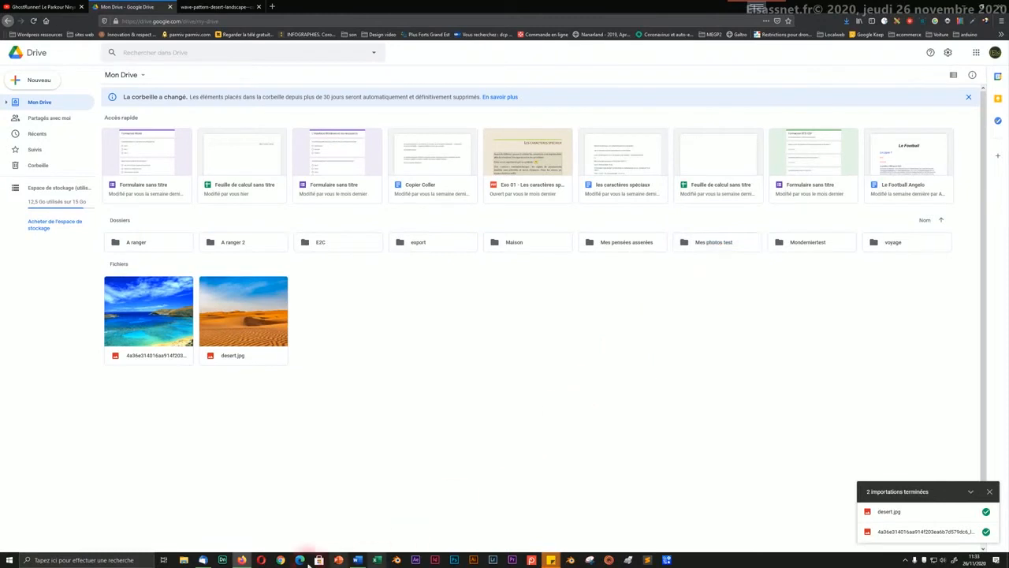
pyautogui.moveTo(243, 311); pyautogui.dragTo(398, 332)
pyautogui.moveTo(257, 330); pyautogui.dragTo(371, 356)
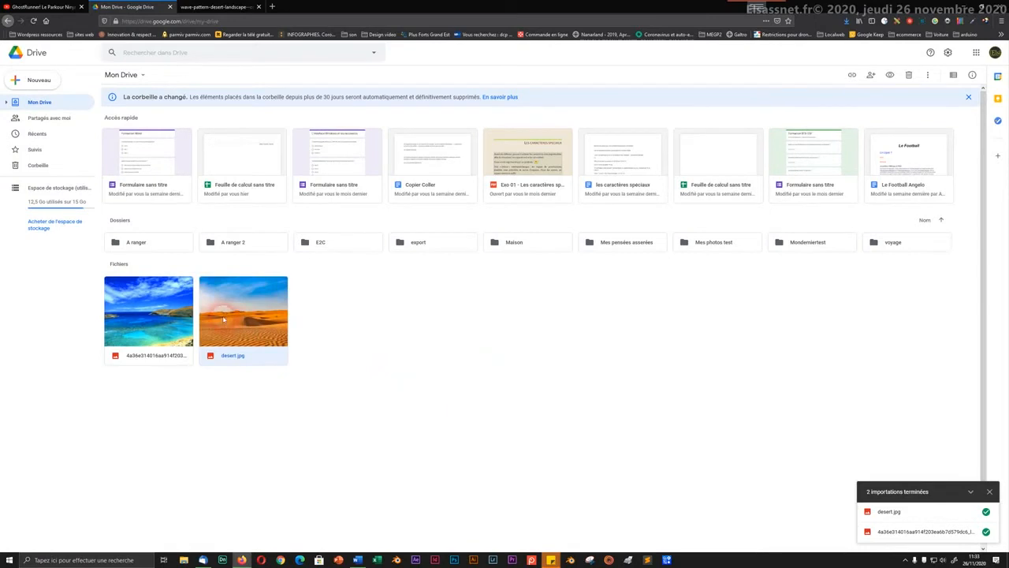
pyautogui.moveTo(224, 319); pyautogui.dragTo(699, 244)
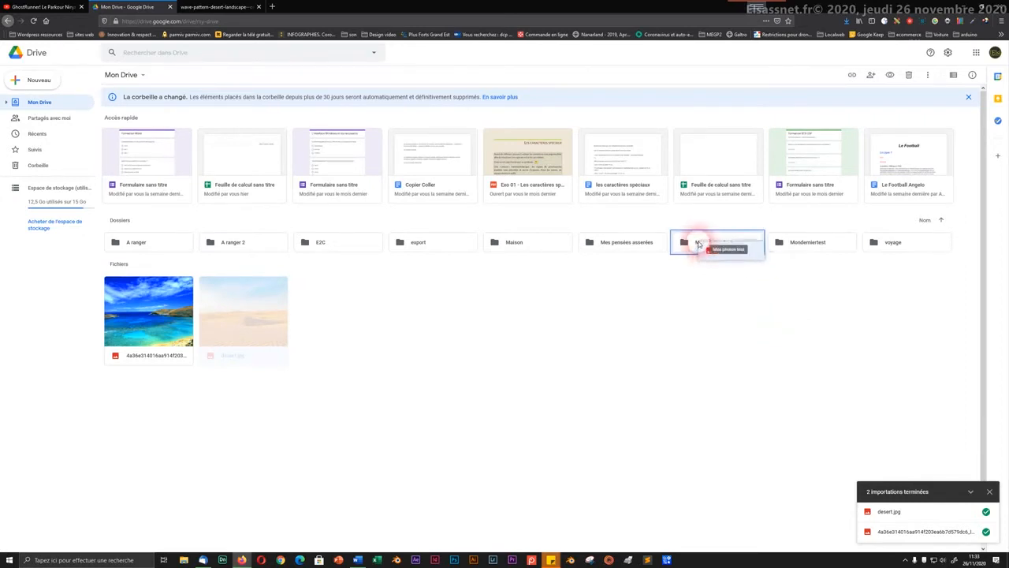
pyautogui.moveTo(699, 244); pyautogui.dragTo(699, 246)
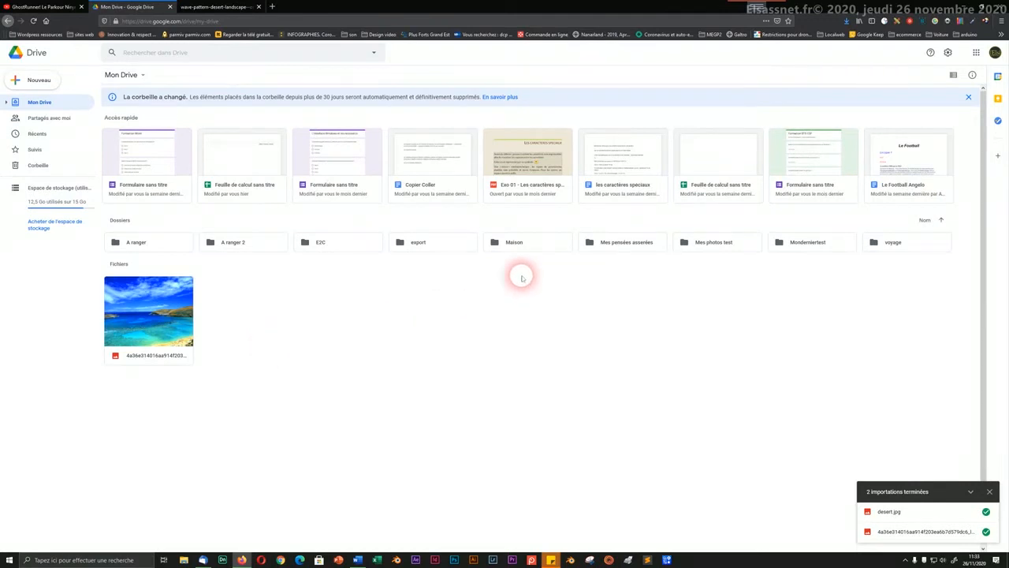
pyautogui.doubleClick(694, 244)
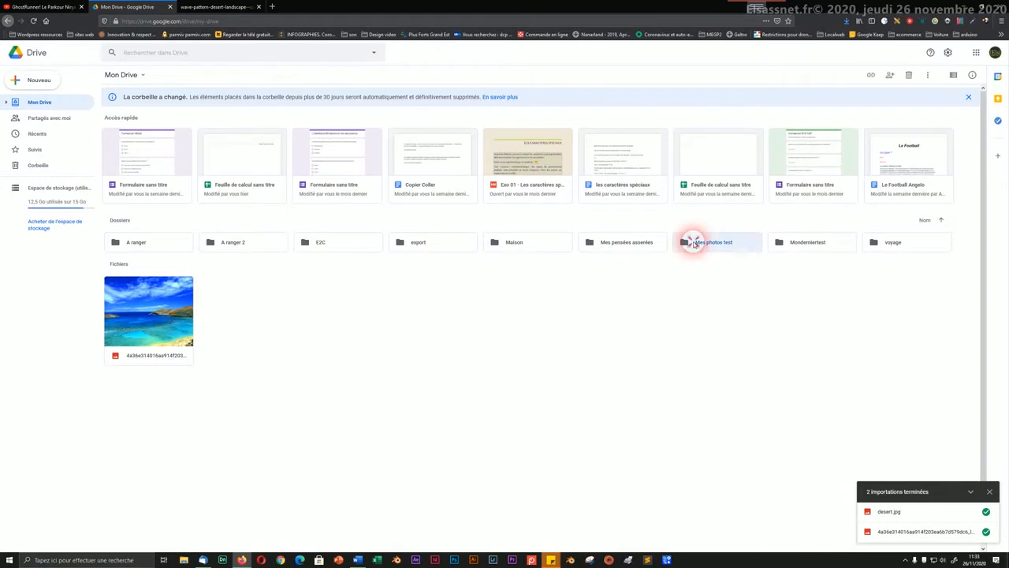
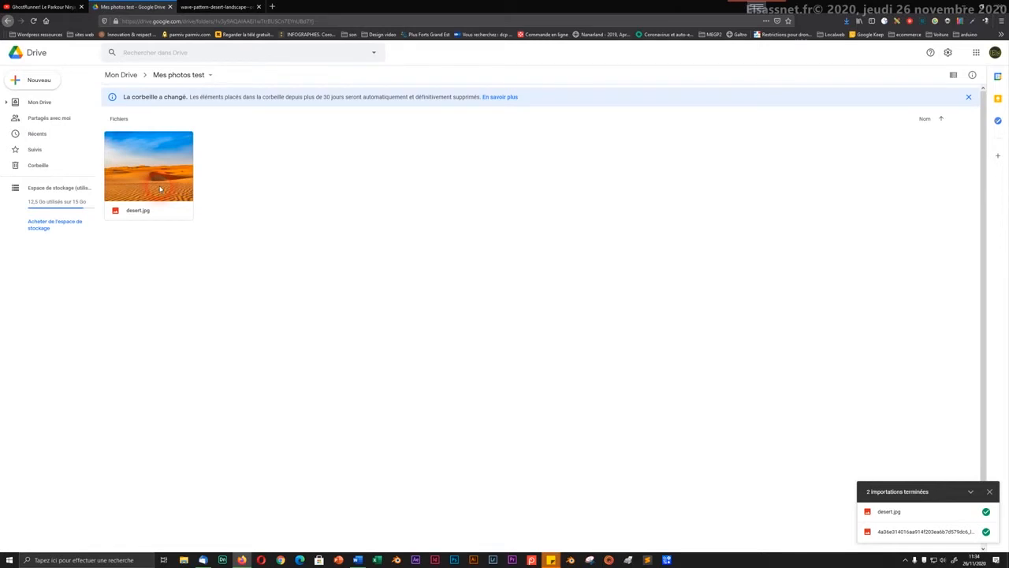
# Step: From Mon Drive, drag the beach photo into 'Mes photos test' and open that folder
pyautogui.click(117, 74)
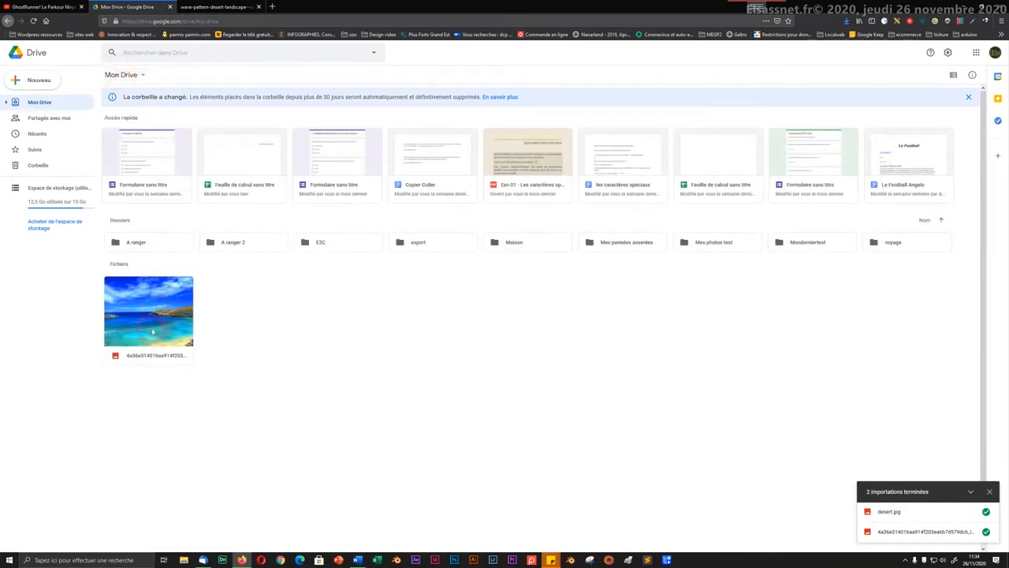
pyautogui.moveTo(153, 332); pyautogui.dragTo(706, 243)
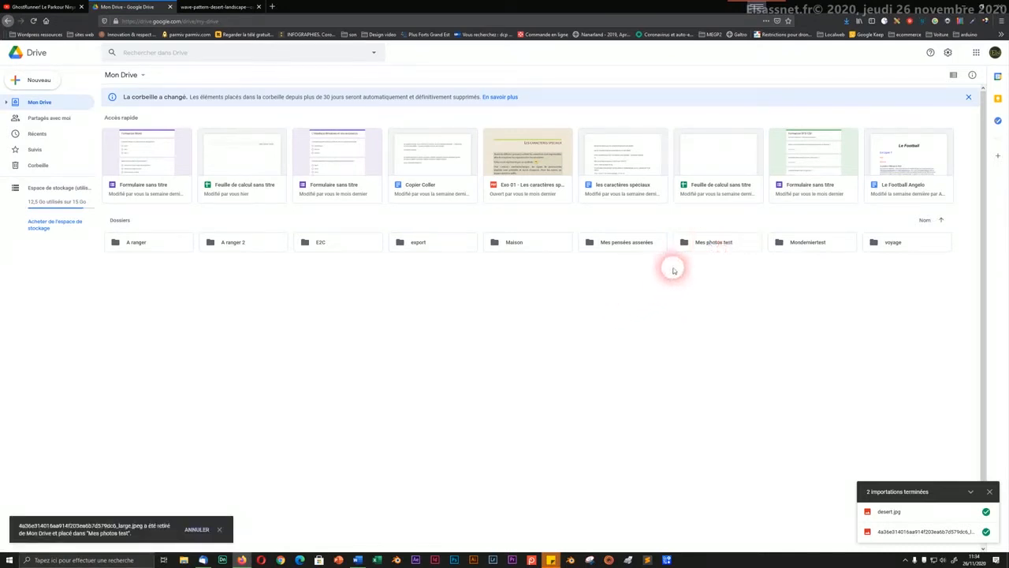
pyautogui.click(690, 247)
pyautogui.doubleClick(689, 246)
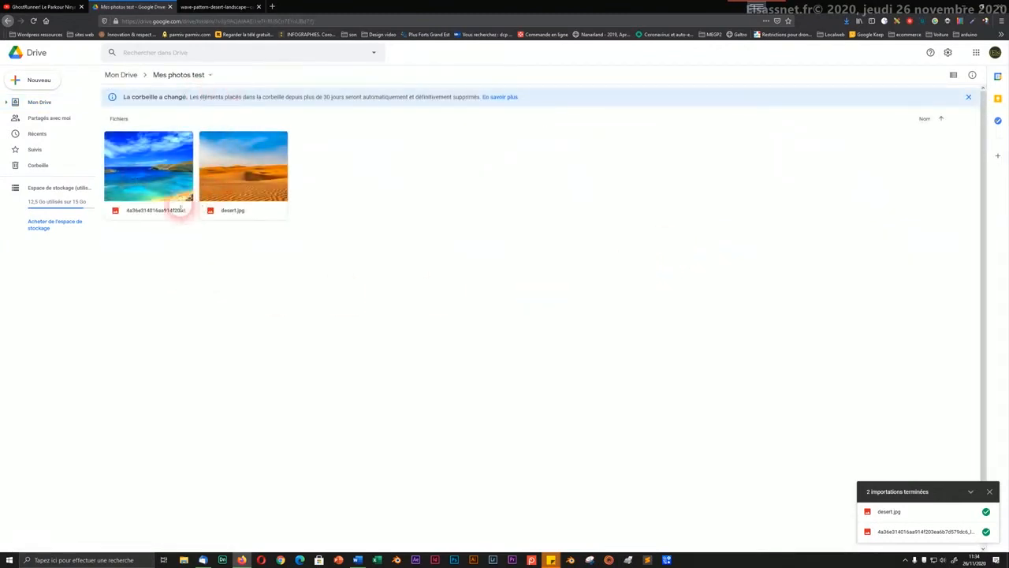
pyautogui.click(232, 172)
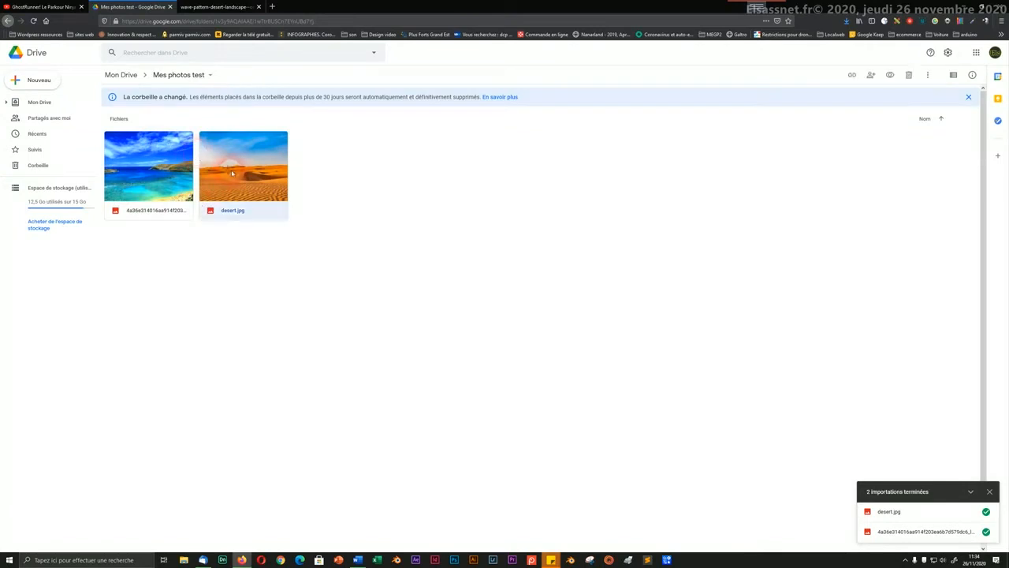
pyautogui.doubleClick(231, 172)
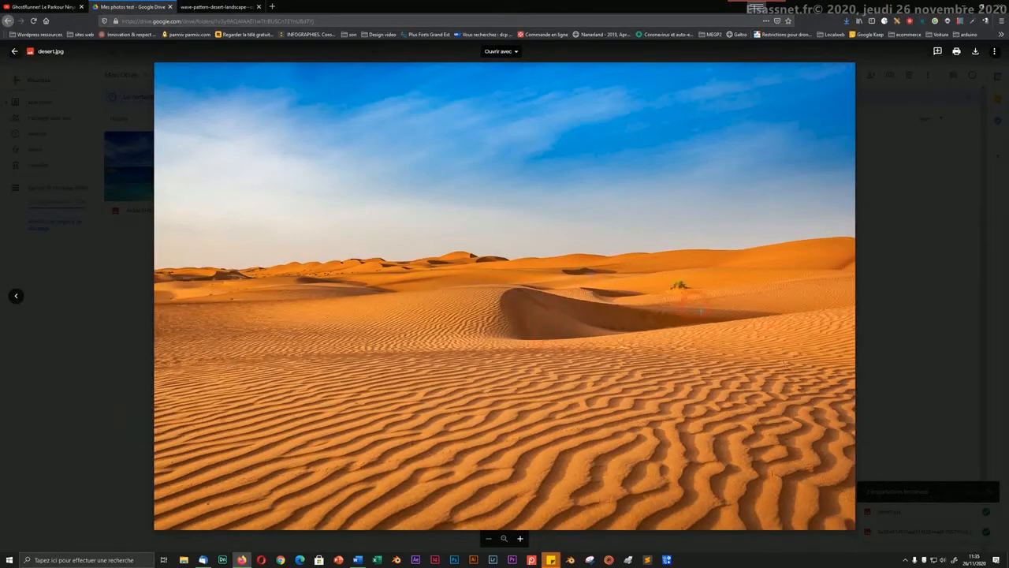
pyautogui.click(994, 51)
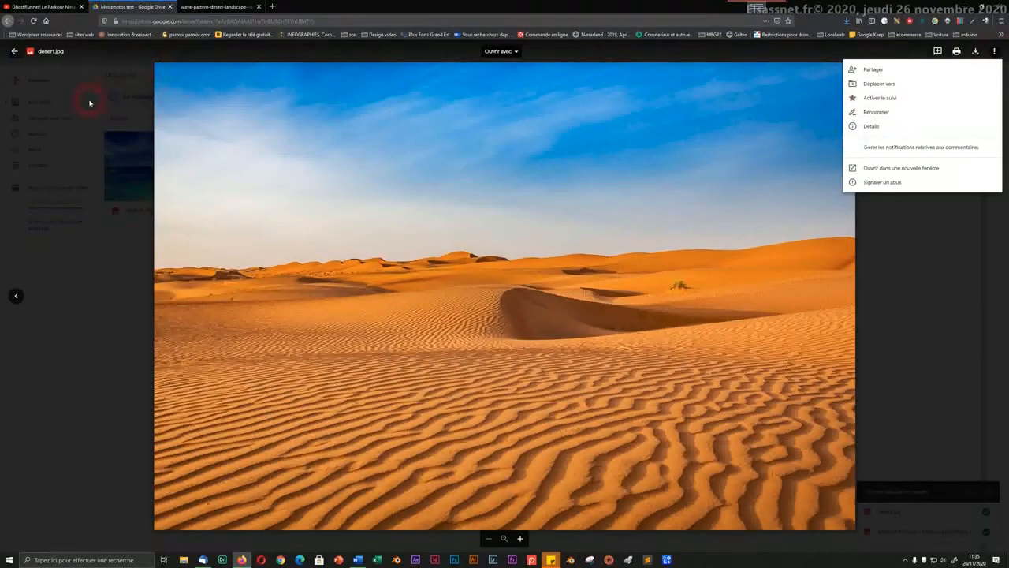
pyautogui.click(16, 52)
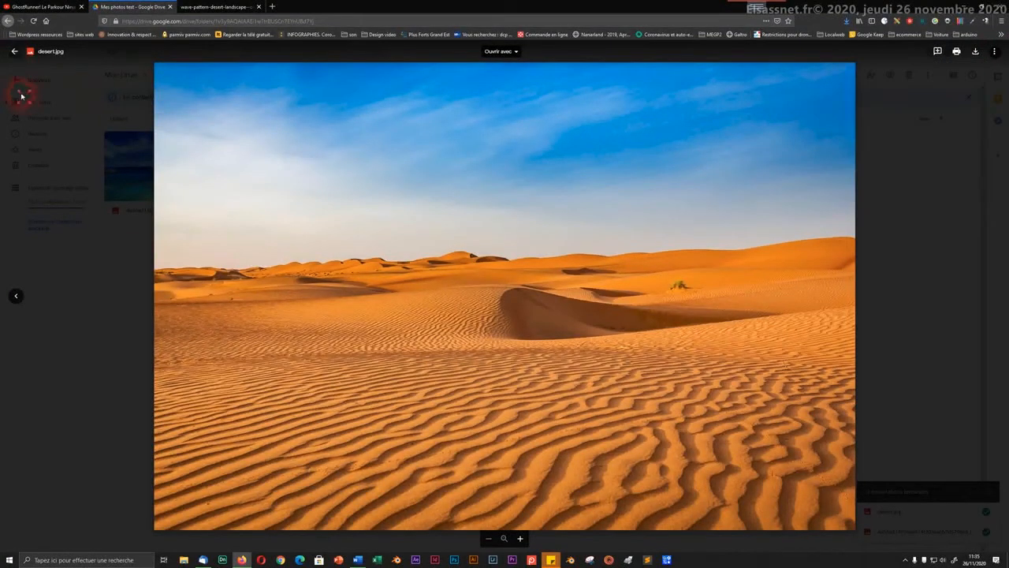
pyautogui.click(16, 52)
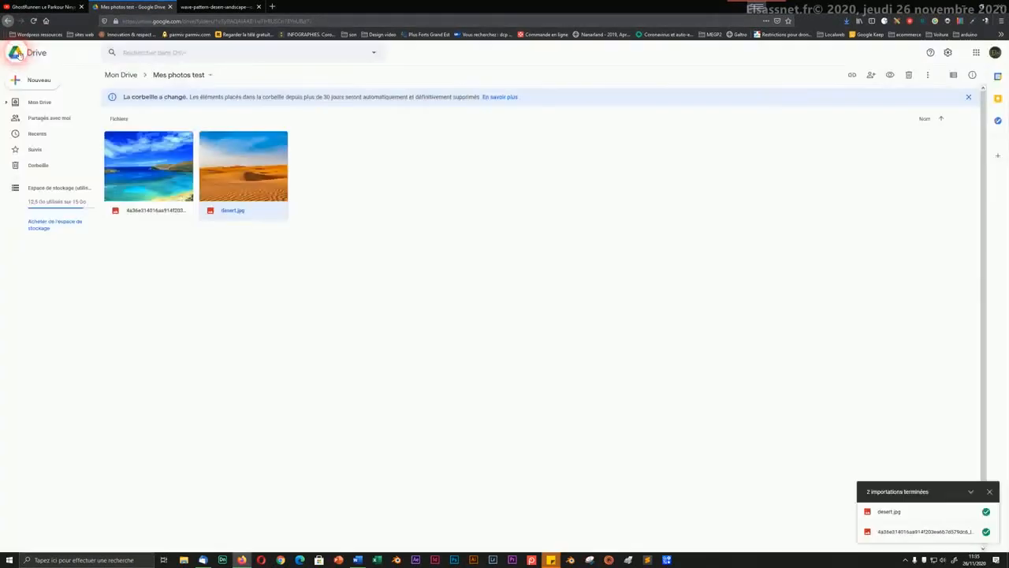
pyautogui.click(225, 319)
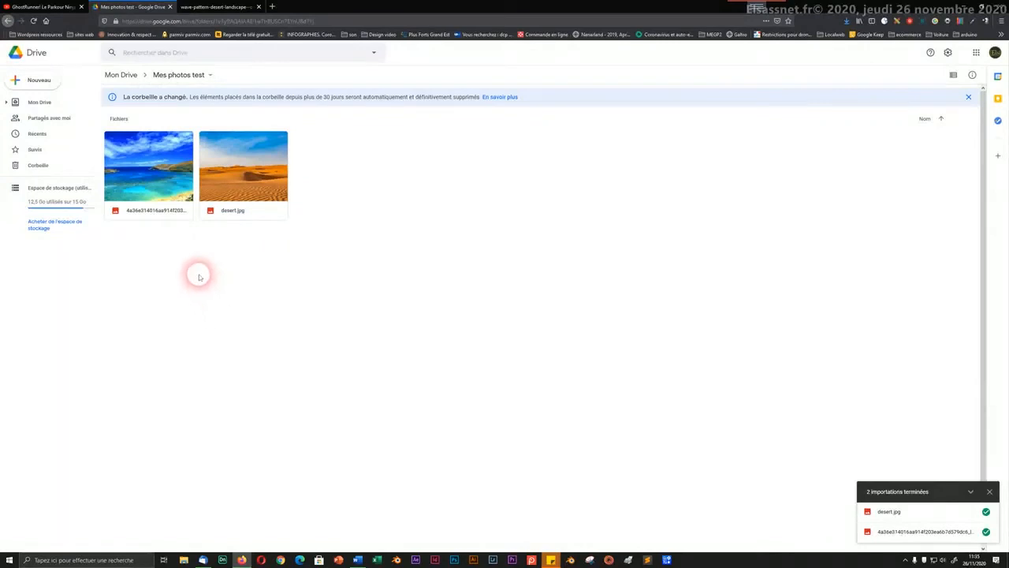
# Step: Rename the beach photo to 'Plage', deleting the .jpeg extension from the name
pyautogui.rightClick(153, 172)
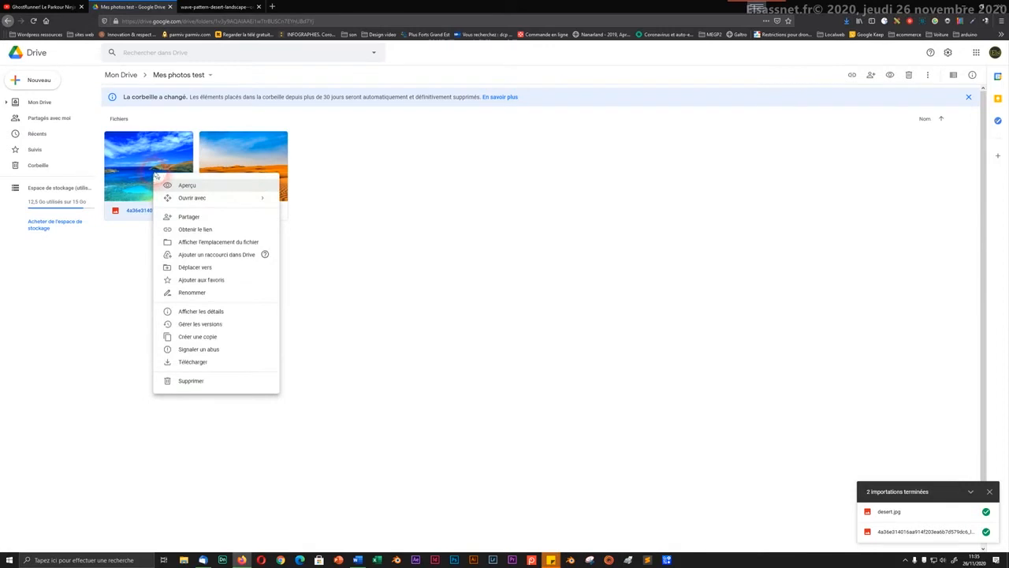
pyautogui.click(195, 291)
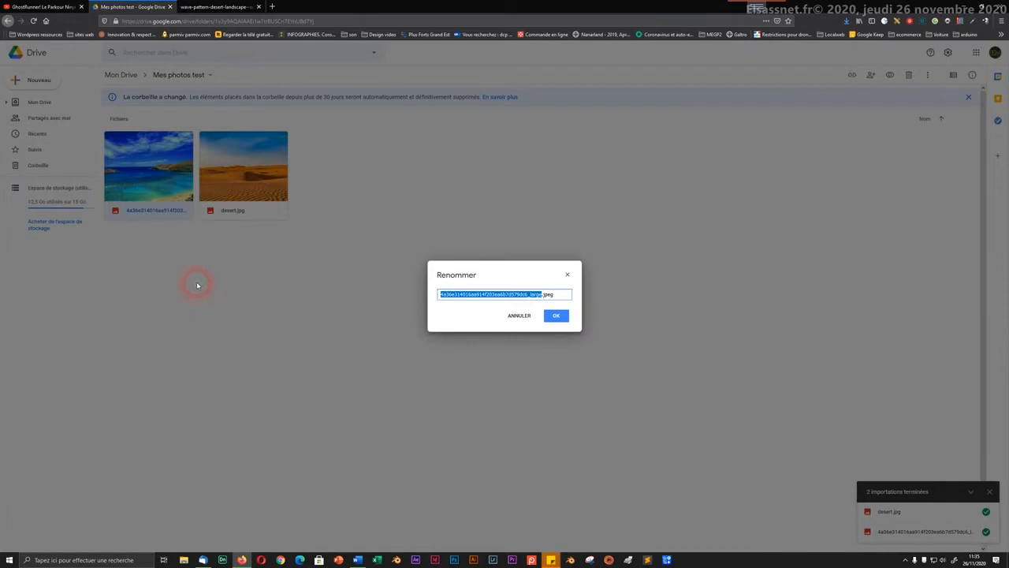
pyautogui.write('Plag')
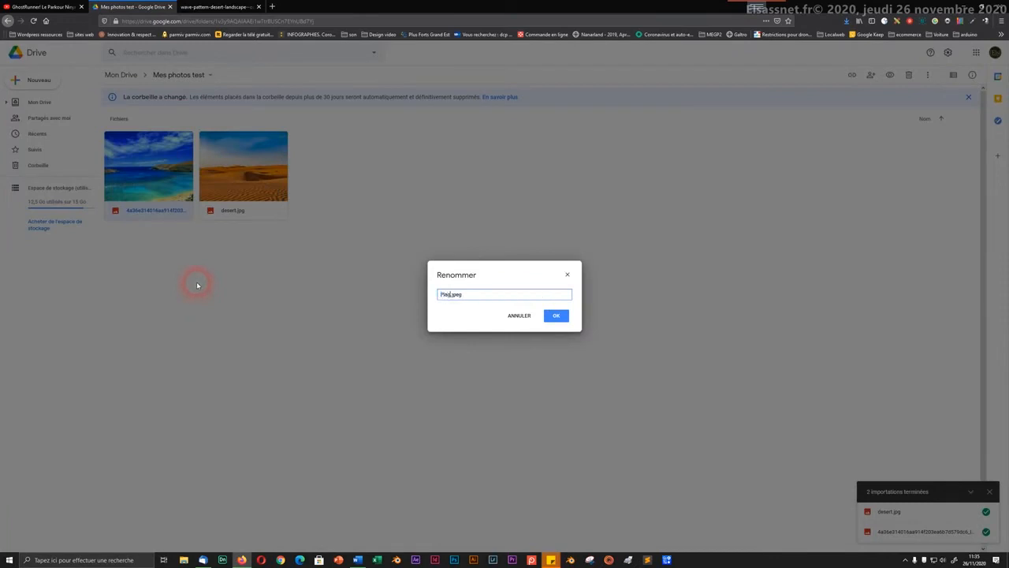
pyautogui.write('e')
pyautogui.click(470, 295)
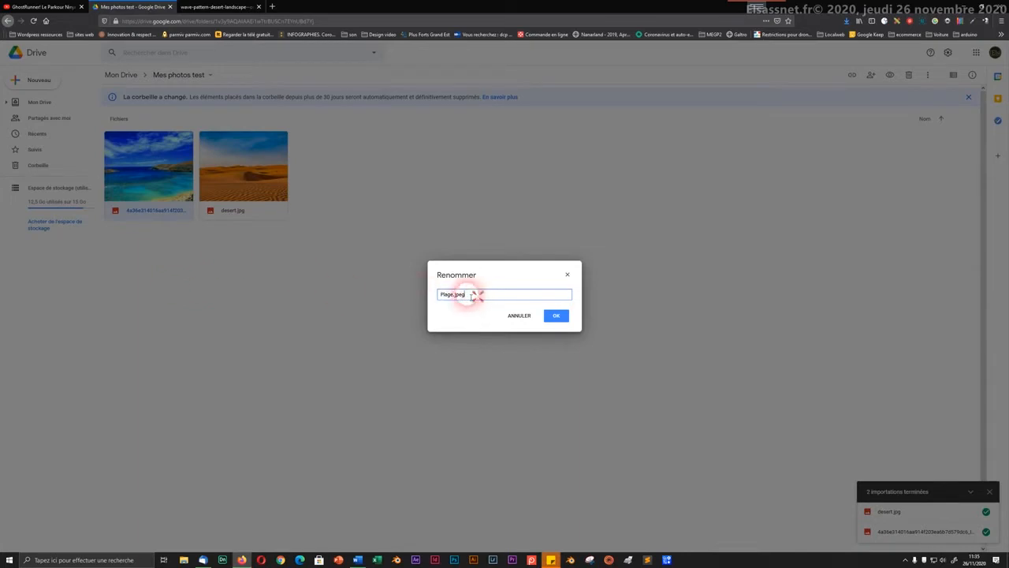
pyautogui.moveTo(471, 296); pyautogui.dragTo(456, 296)
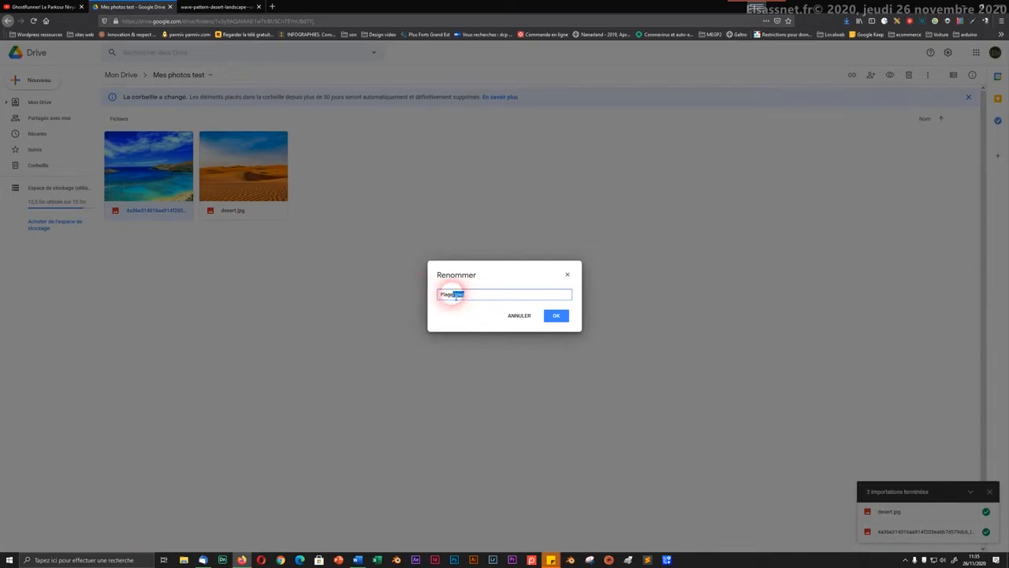
pyautogui.press('BackSpace')
pyautogui.click(558, 315)
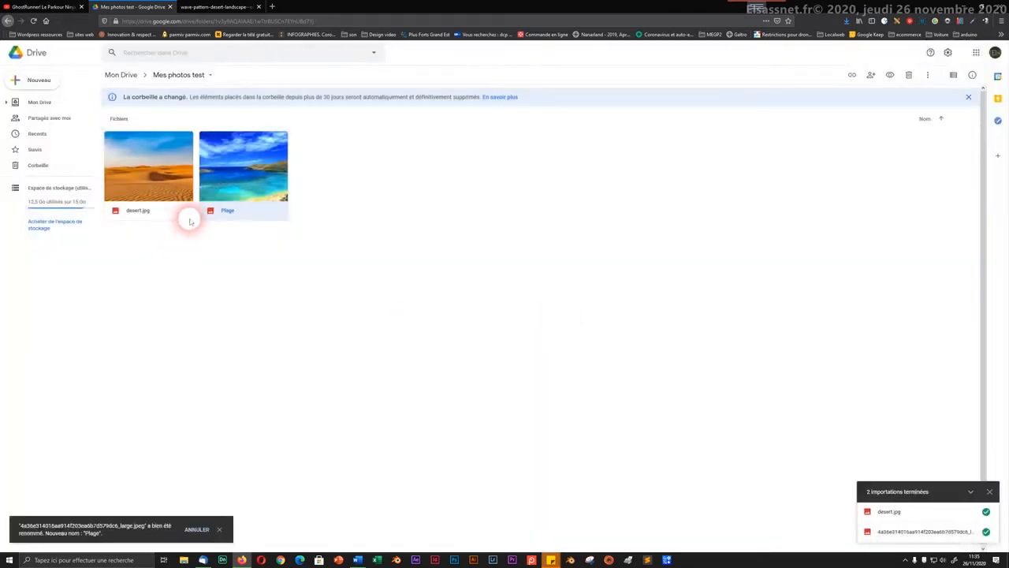
# Step: Replace desert.jpg's name with 'Le désert' via Renommer
pyautogui.rightClick(137, 211)
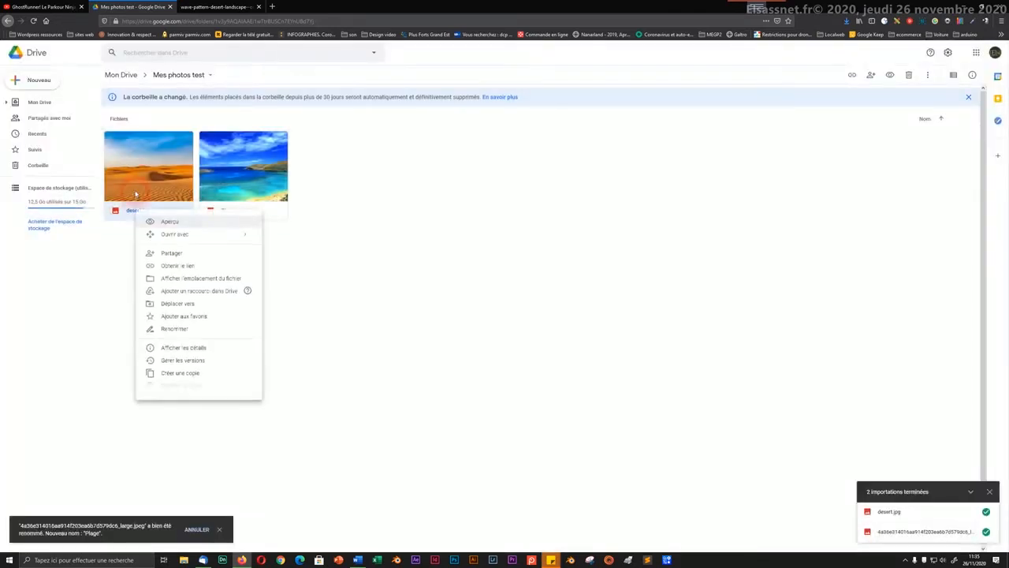
pyautogui.click(174, 329)
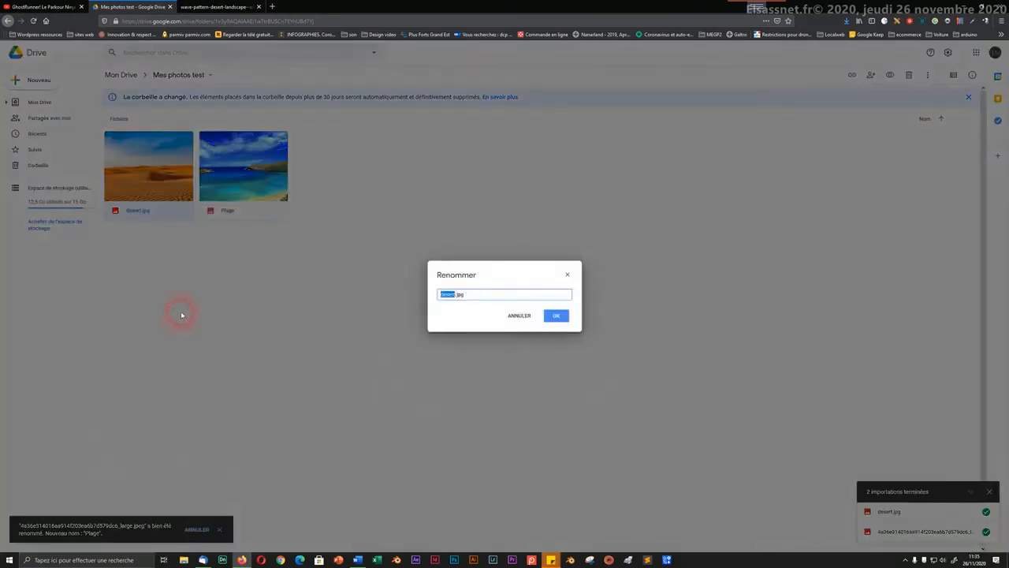
pyautogui.hotkey('ctrl', 'a')
pyautogui.press('BackSpace')
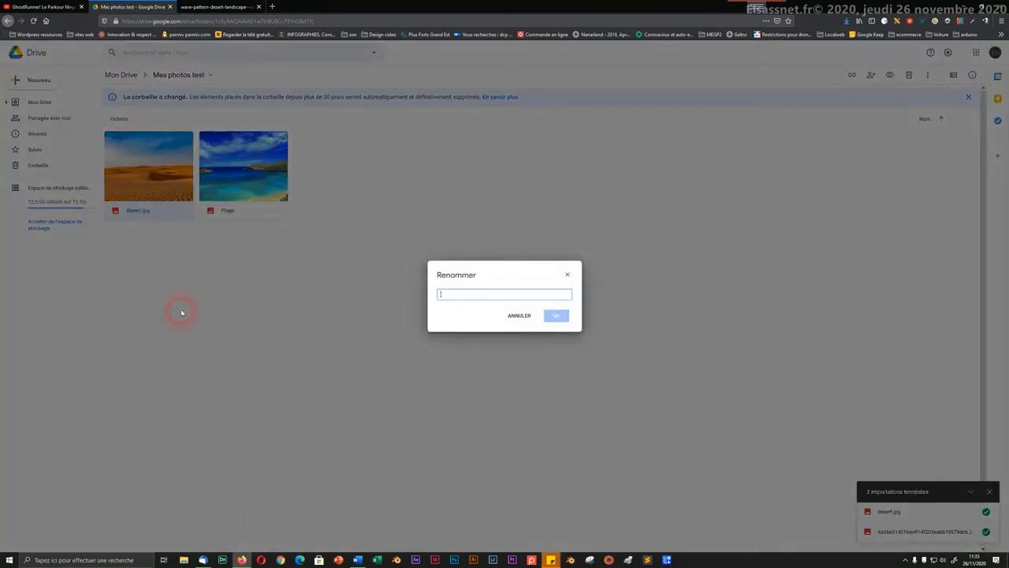
pyautogui.write('Le désert')
pyautogui.click(557, 315)
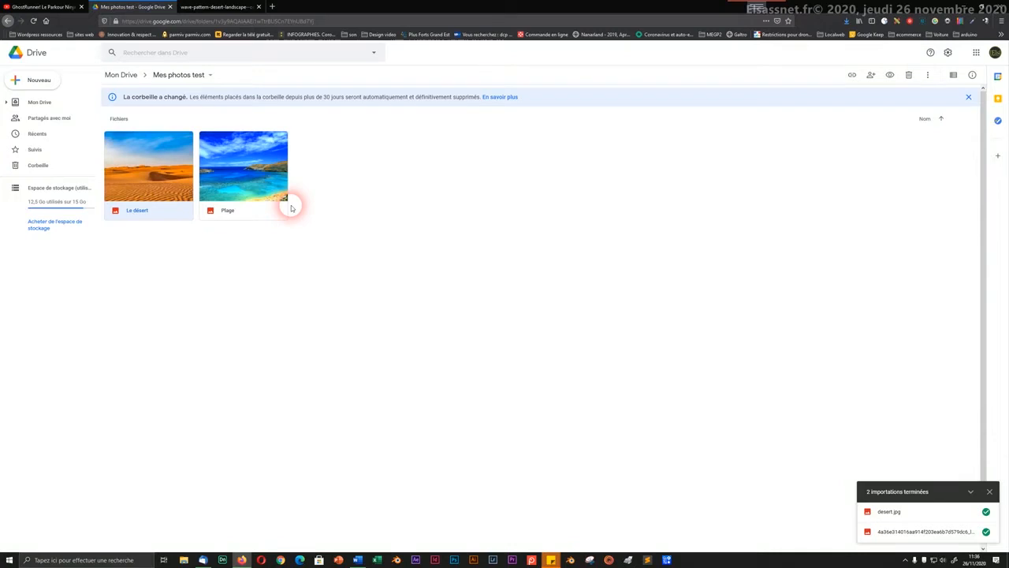
# Step: Upload Mon premier test.docx from the Bureau into the Mes photos test folder
pyautogui.click(38, 89)
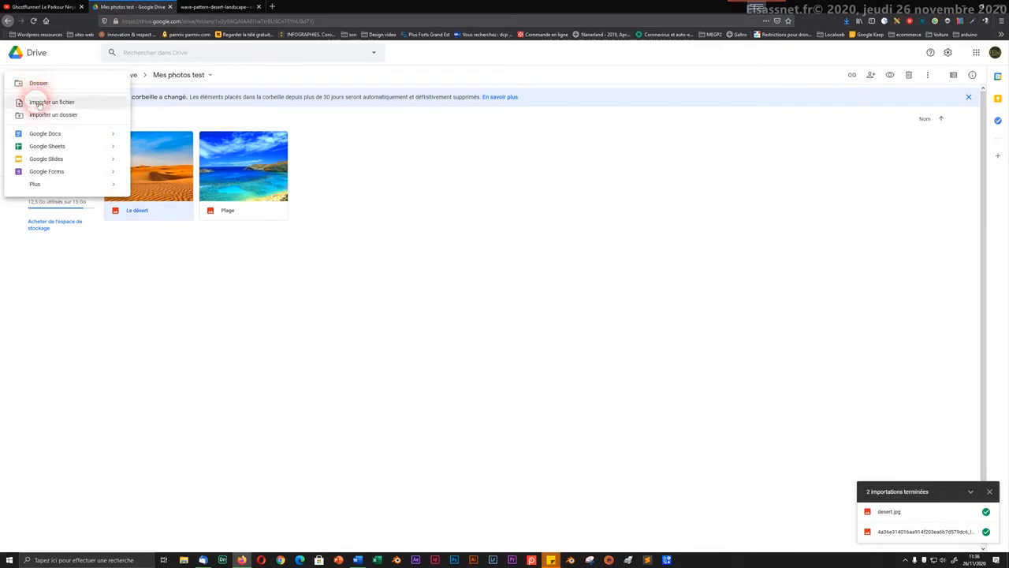
pyautogui.click(38, 103)
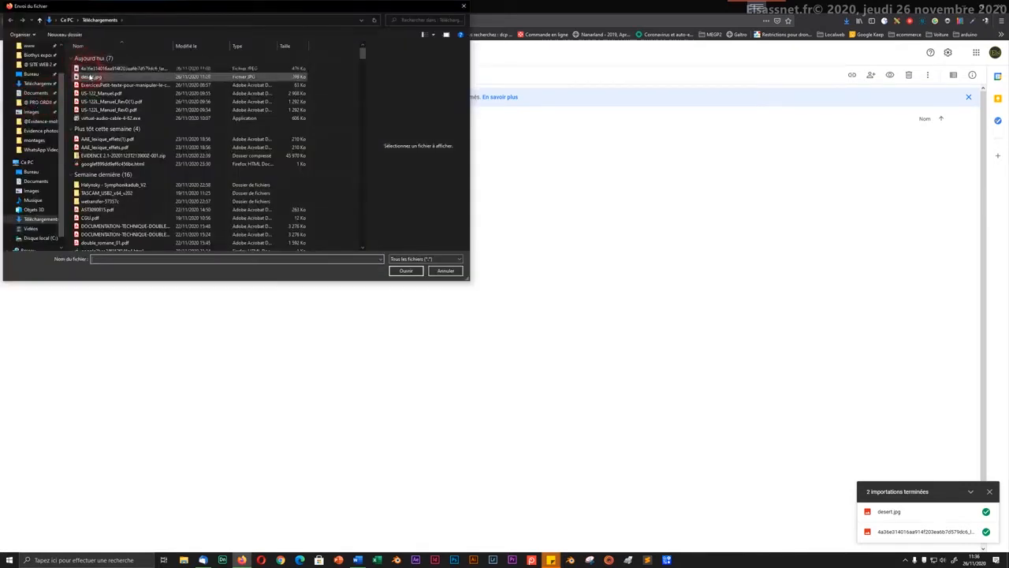
pyautogui.click(21, 74)
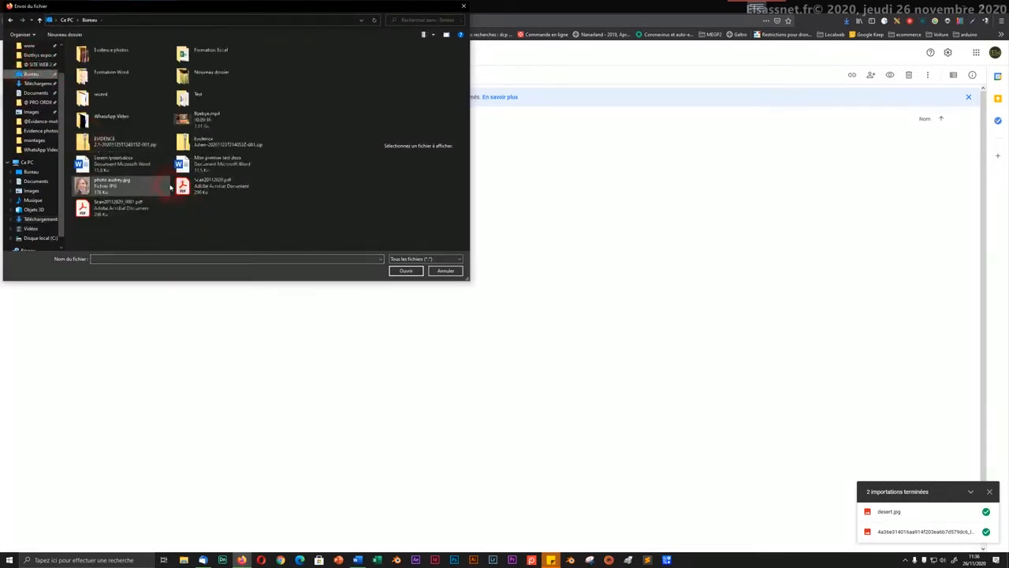
pyautogui.click(198, 162)
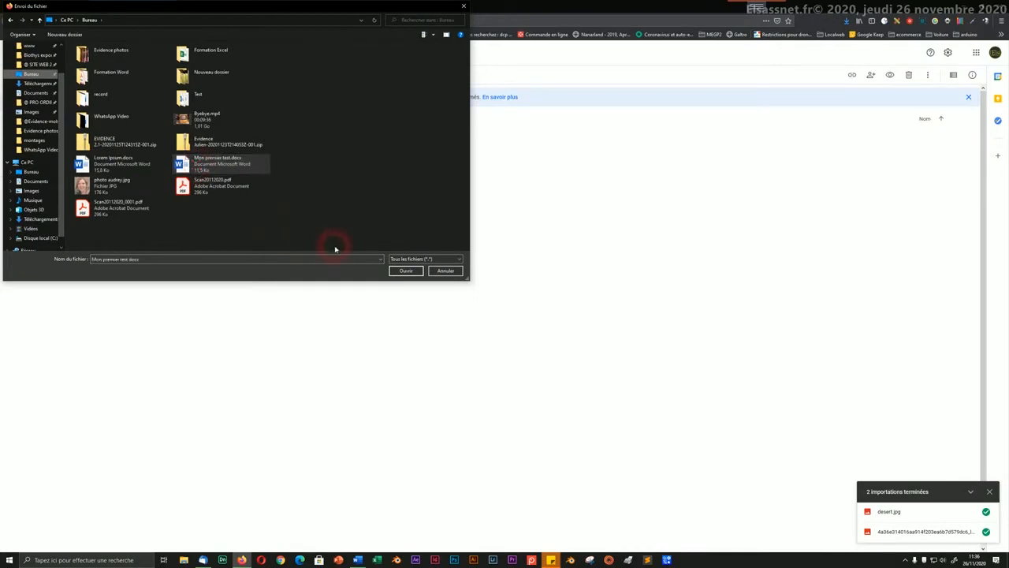
pyautogui.click(400, 270)
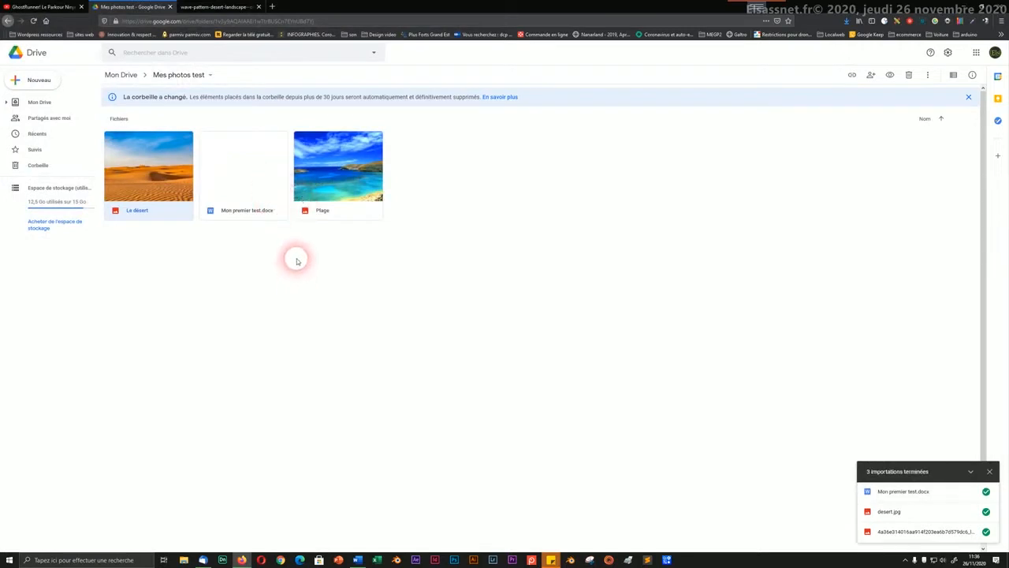
pyautogui.click(297, 260)
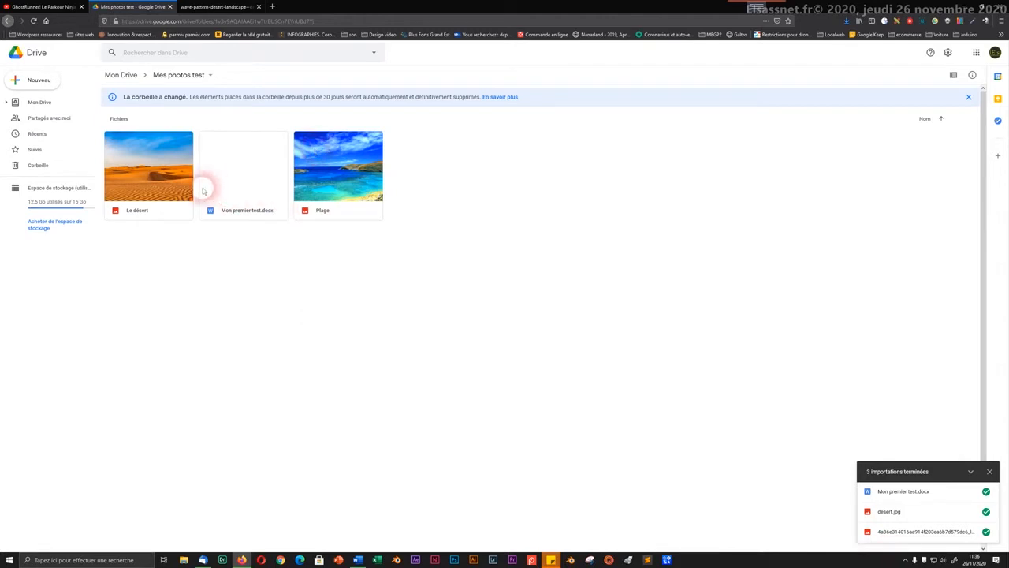
pyautogui.click(122, 75)
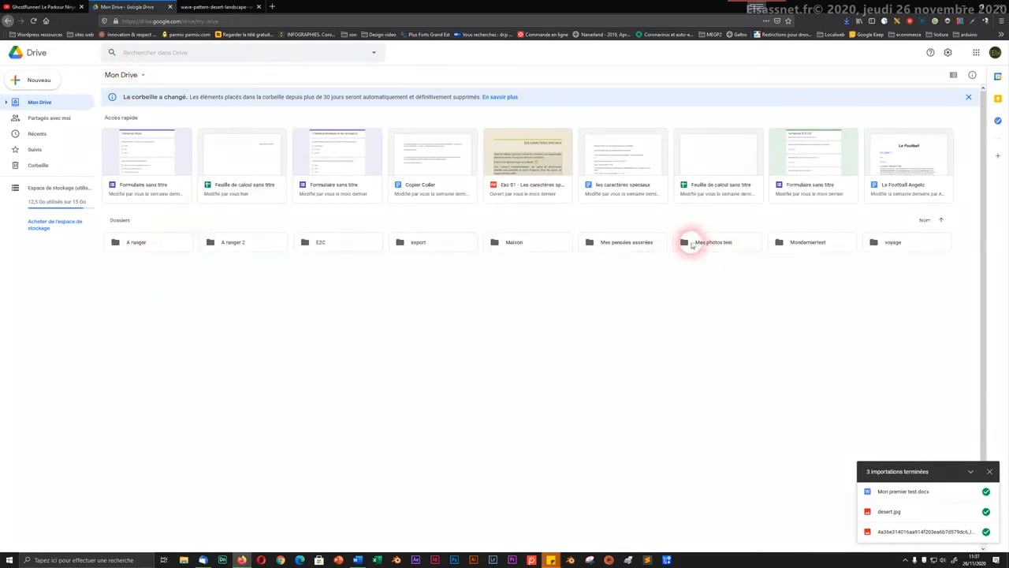
pyautogui.doubleClick(722, 243)
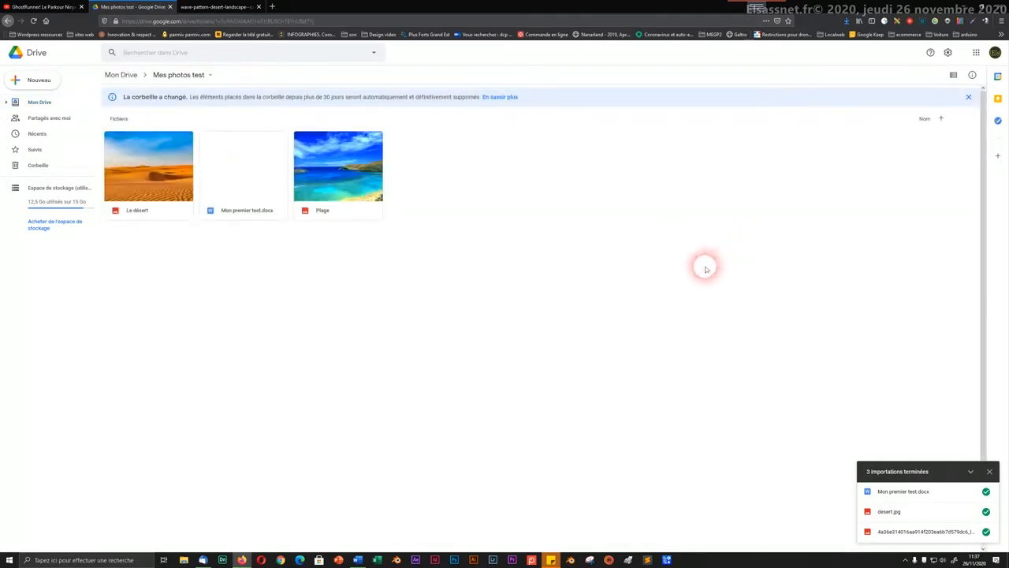
pyautogui.rightClick(369, 177)
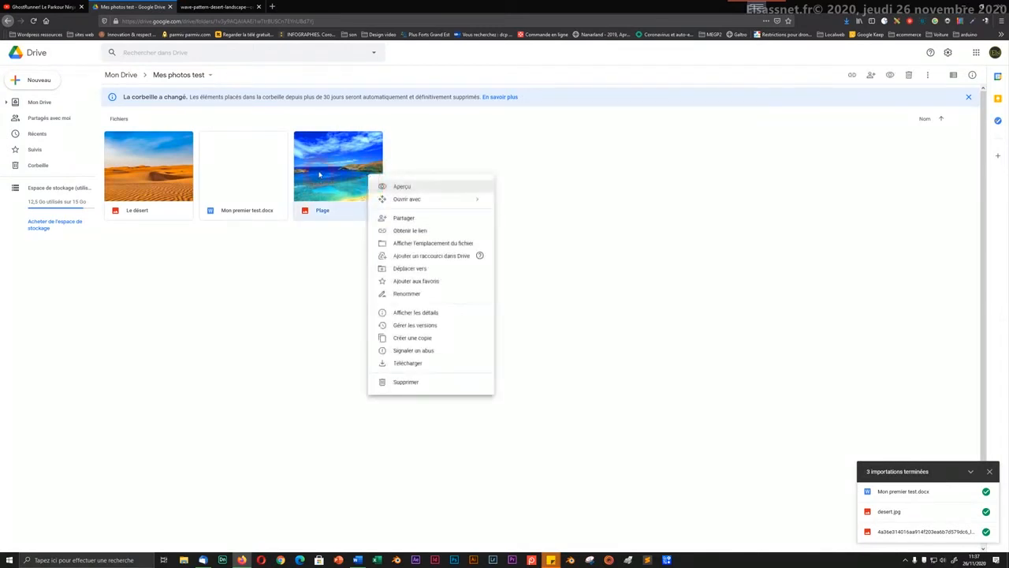
pyautogui.click(402, 188)
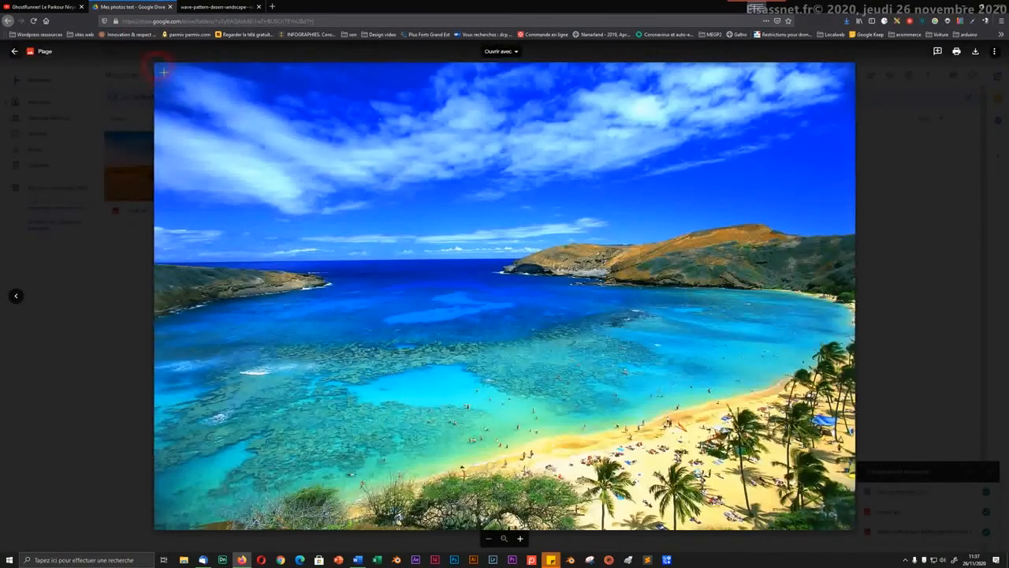
pyautogui.click(14, 51)
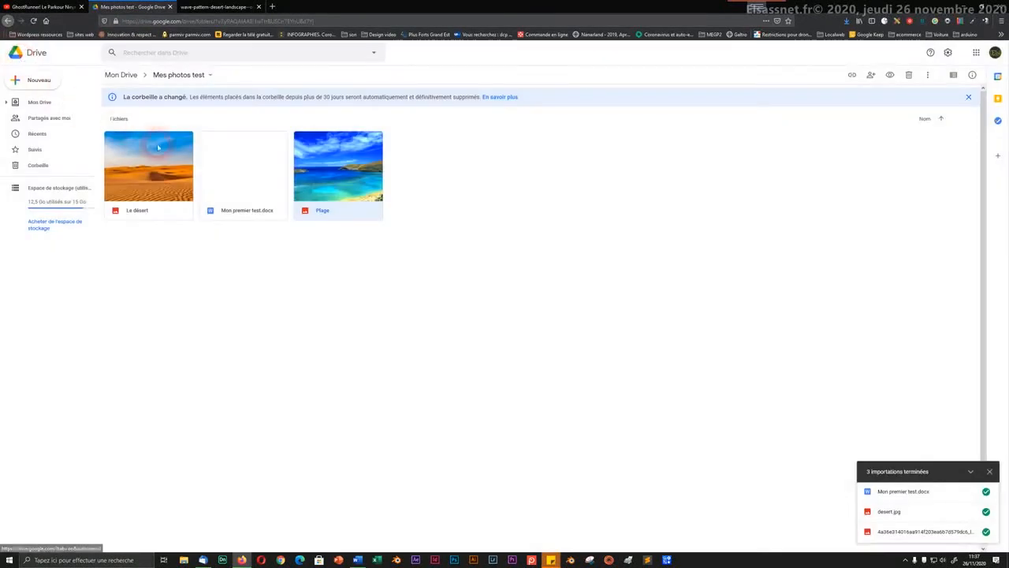
pyautogui.rightClick(240, 171)
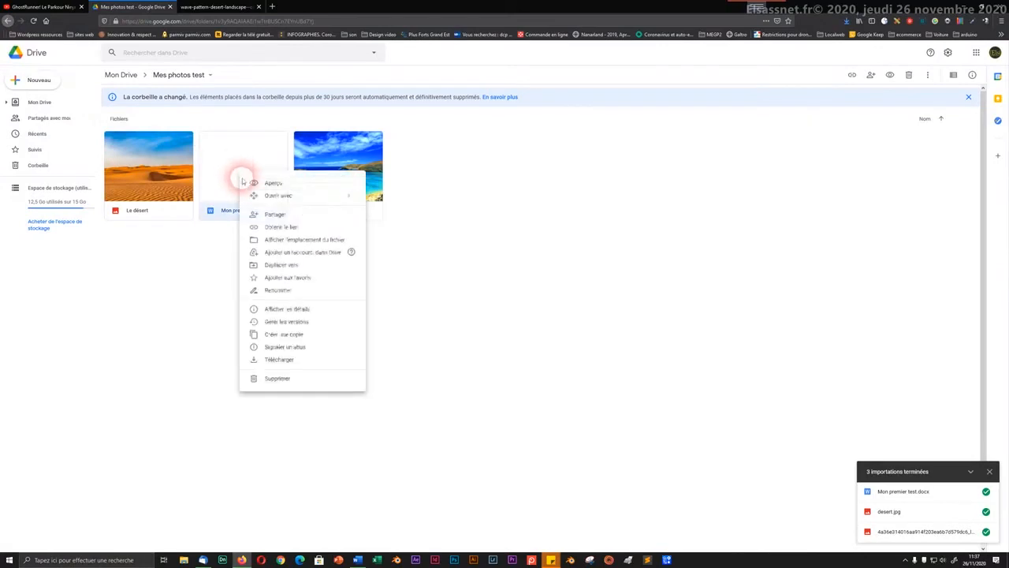
pyautogui.moveTo(273, 203)
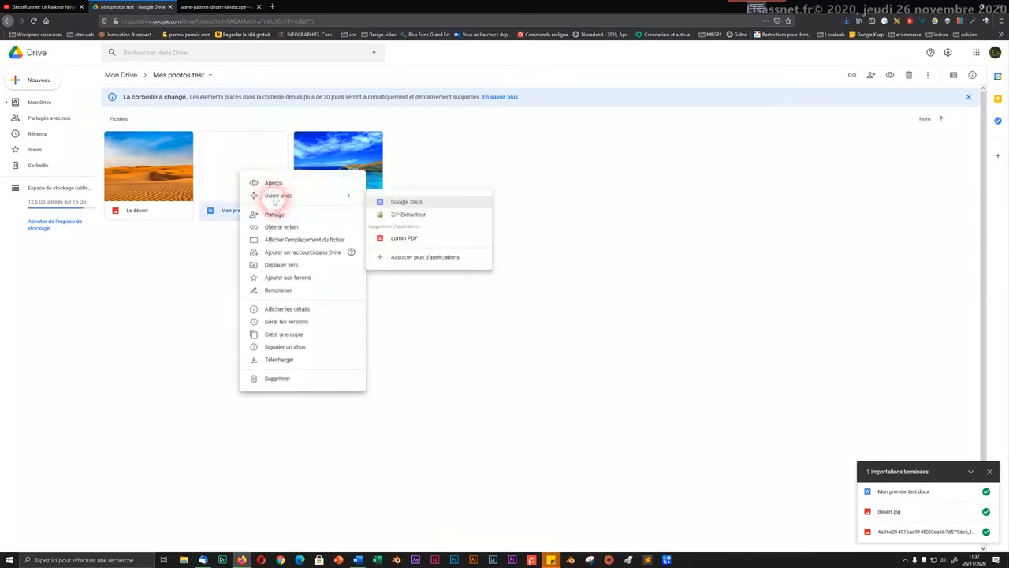
pyautogui.click(273, 183)
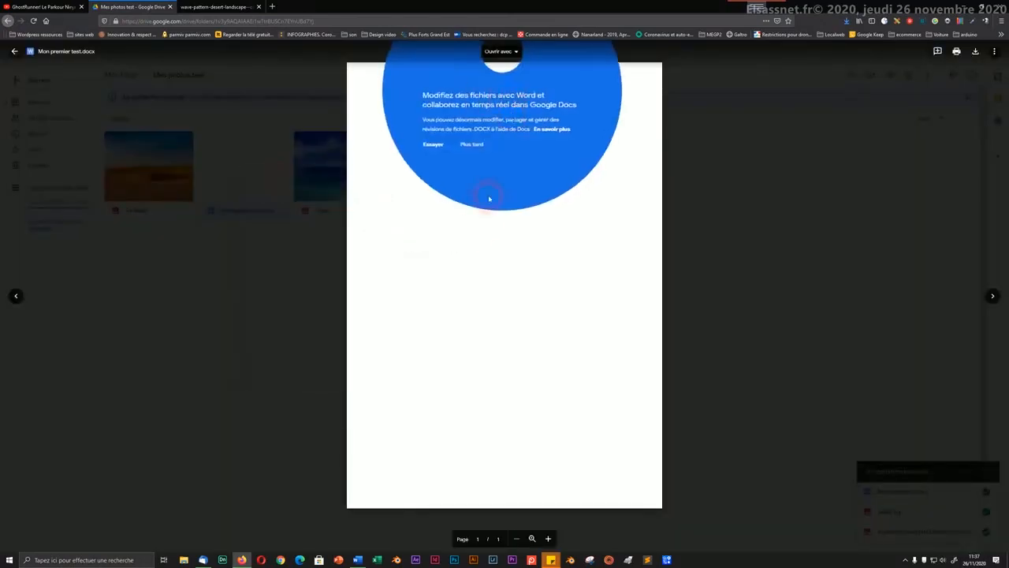
pyautogui.click(481, 146)
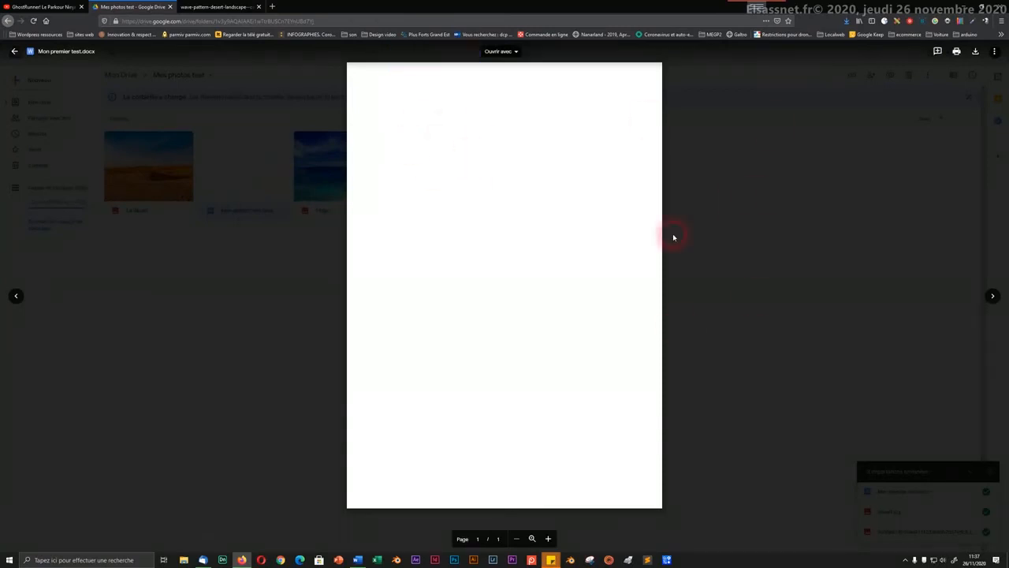
pyautogui.click(14, 51)
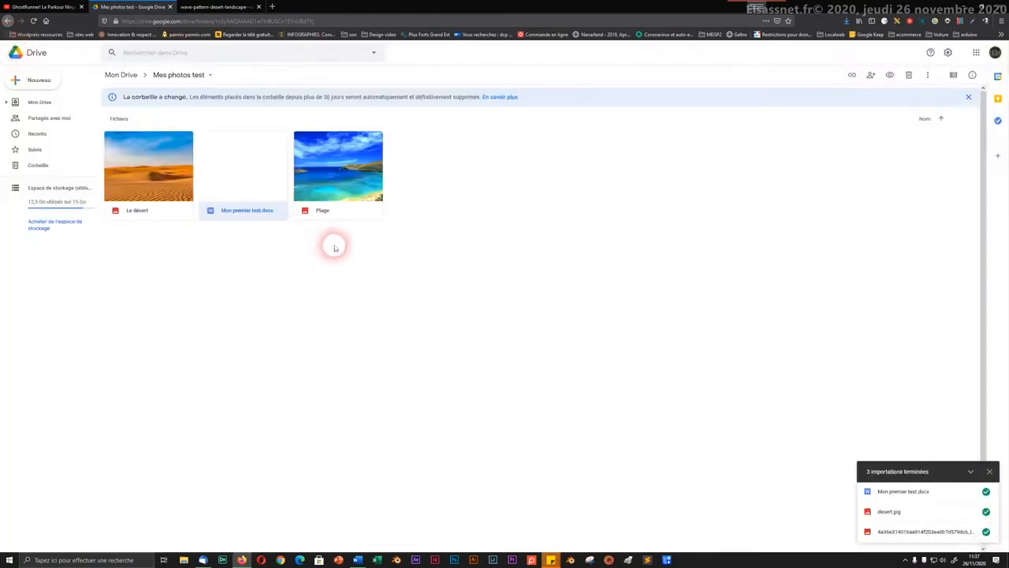
pyautogui.rightClick(341, 185)
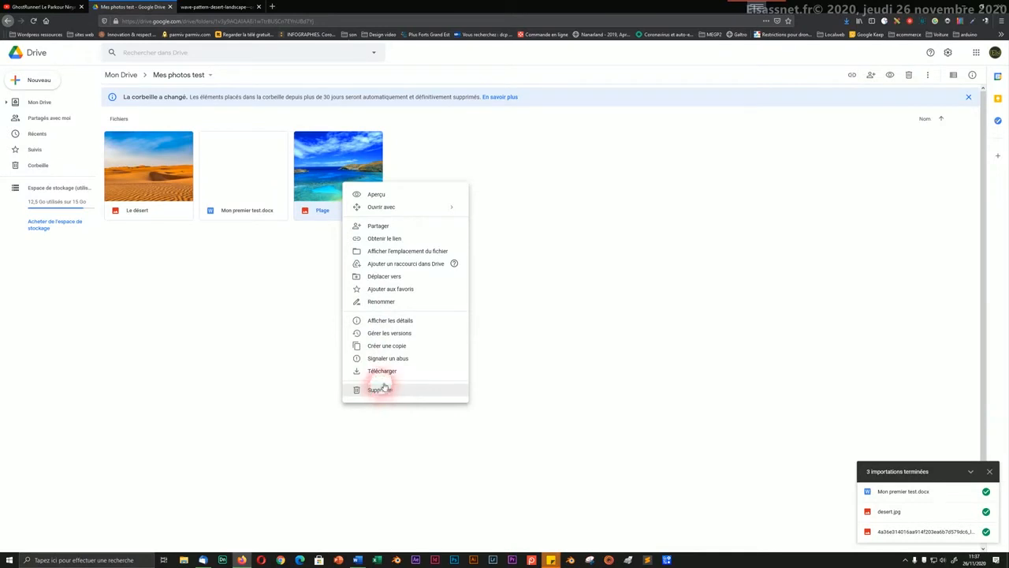
# Step: Share the Plage photo, adding the contact's e-mail address as a recipient
pyautogui.click(377, 226)
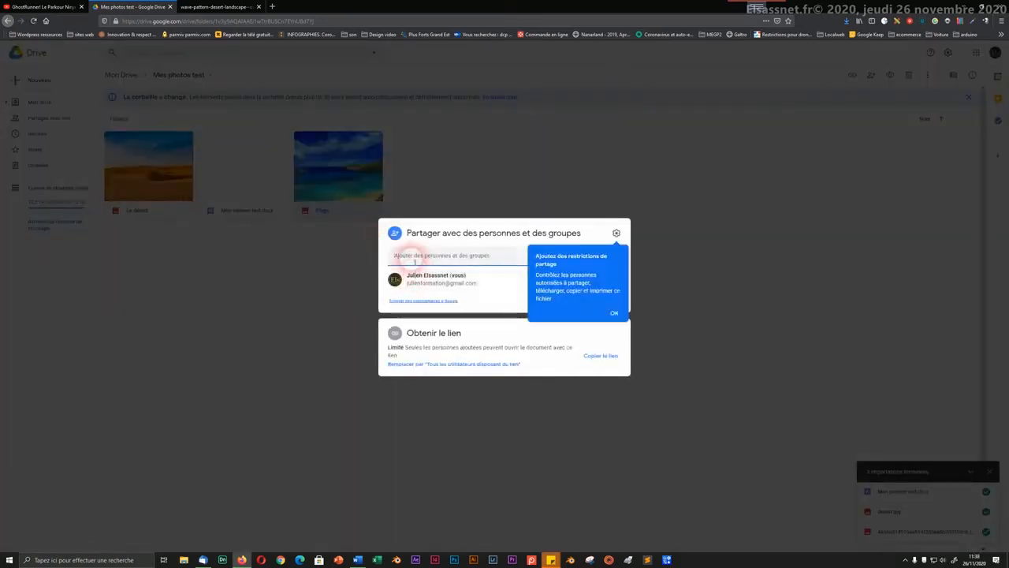
pyautogui.click(412, 255)
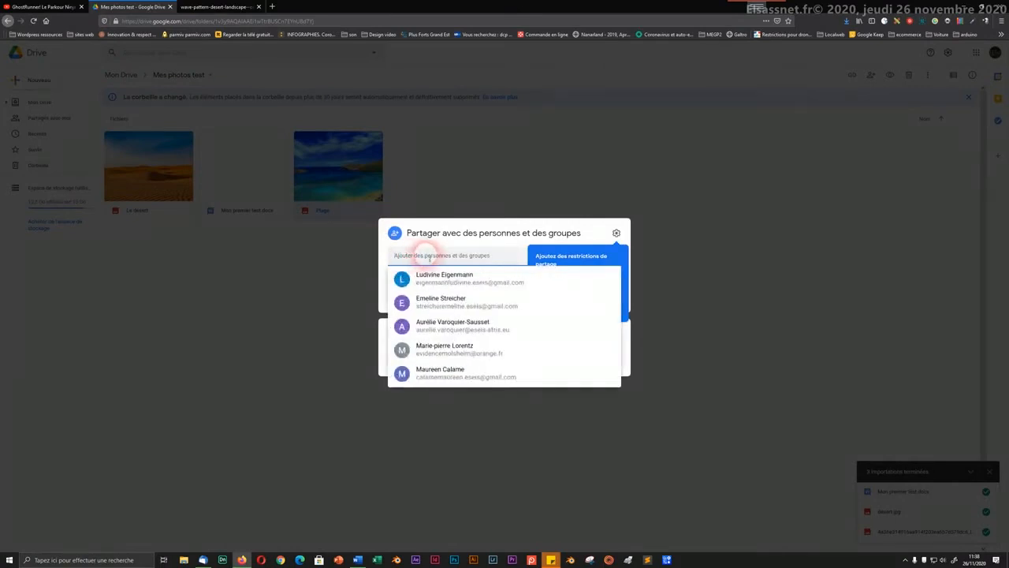
pyautogui.click(421, 256)
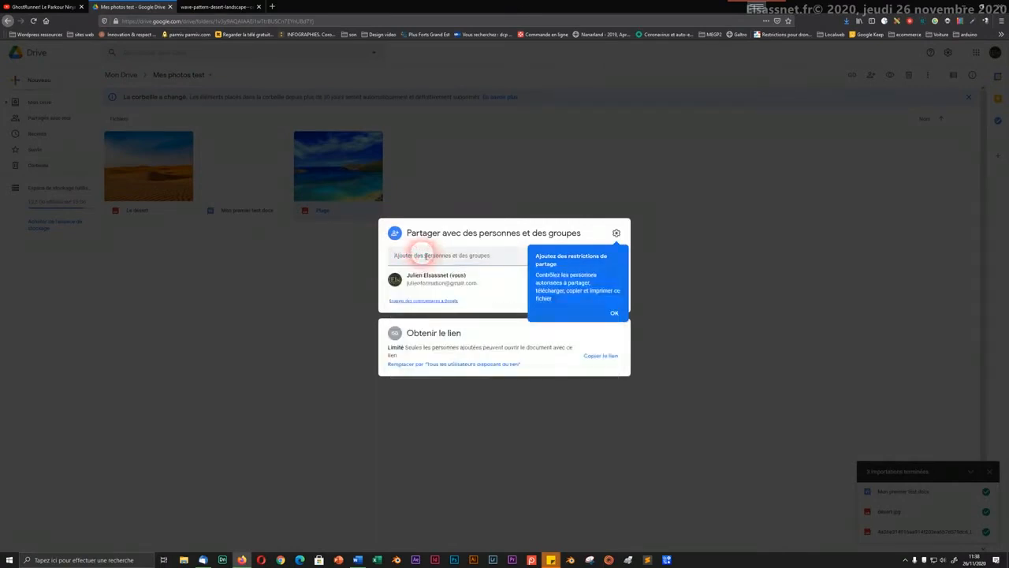
pyautogui.click(415, 255)
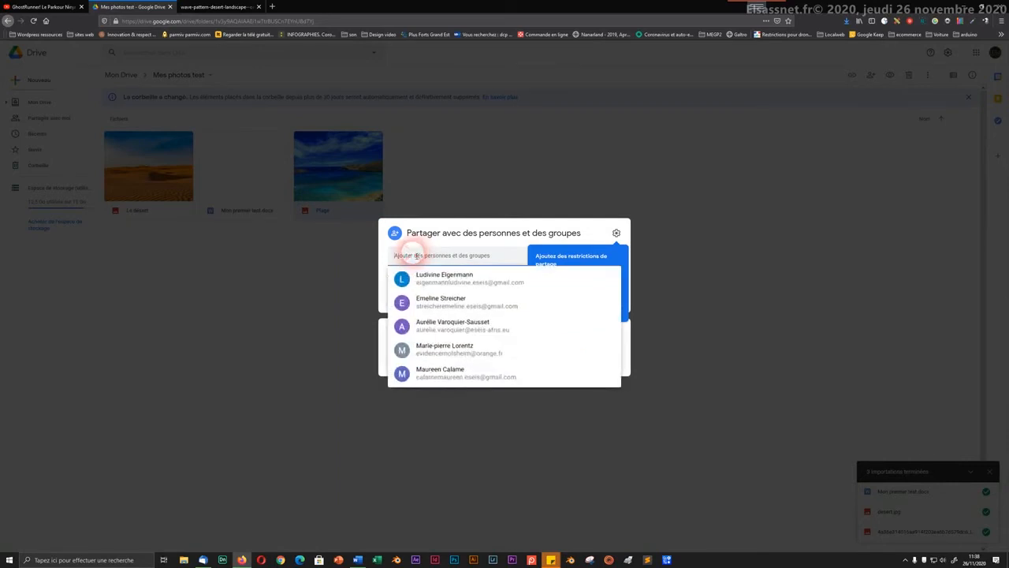
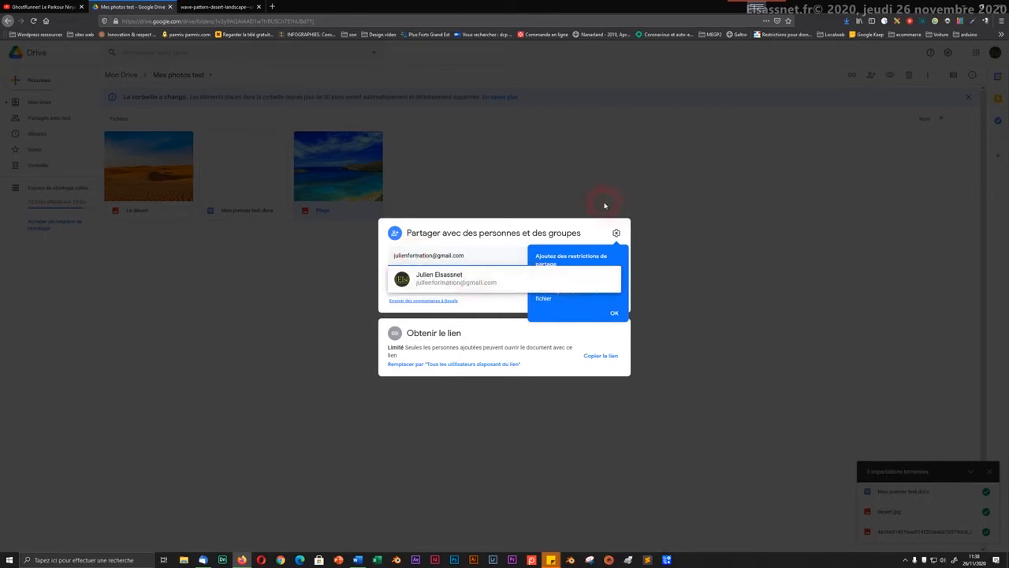
pyautogui.click(419, 278)
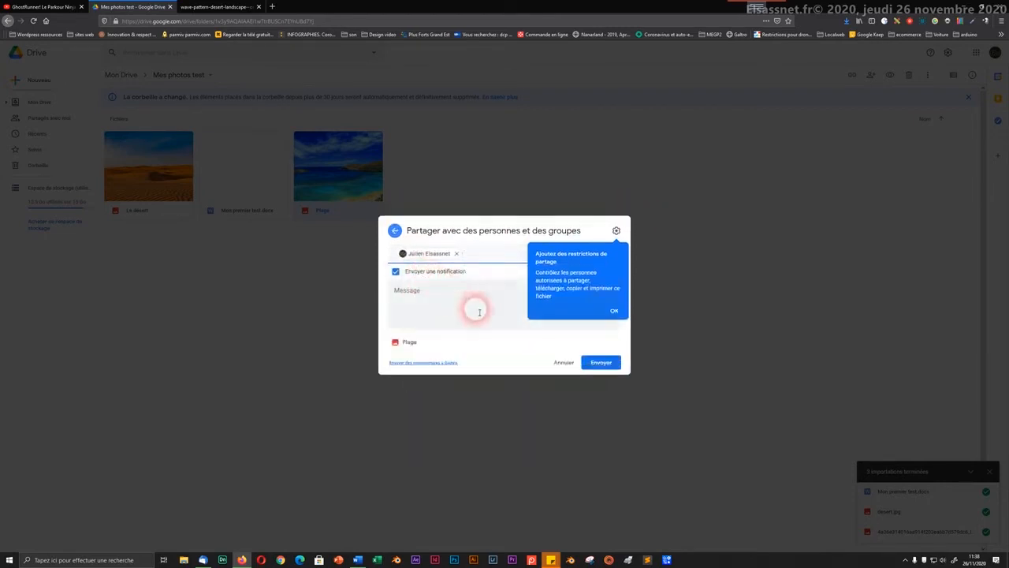
# Step: Write the invitation message 'super photo !' and dismiss the sharing restrictions tip
pyautogui.click(444, 309)
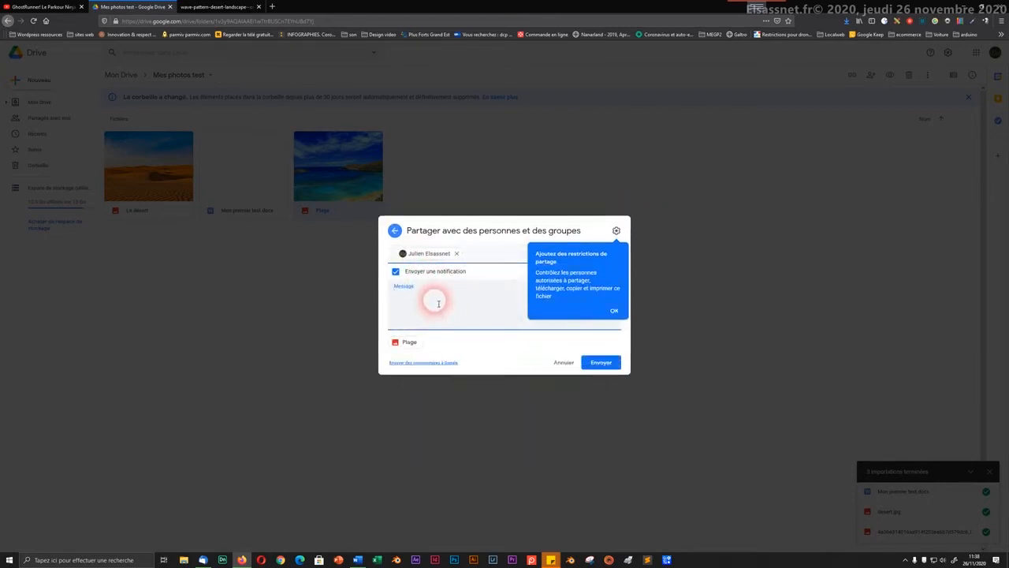
pyautogui.write('super p')
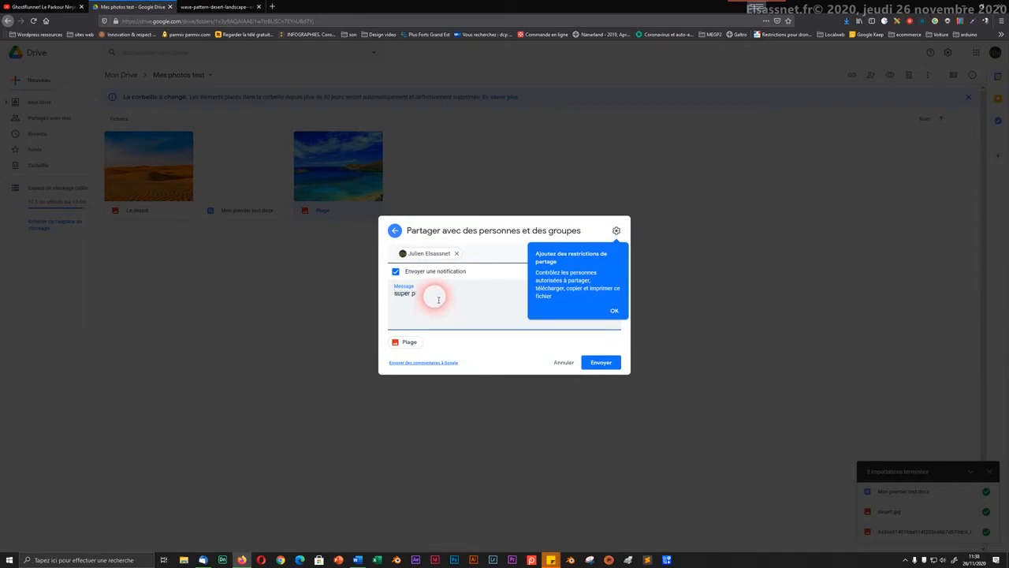
pyautogui.write('hoto !')
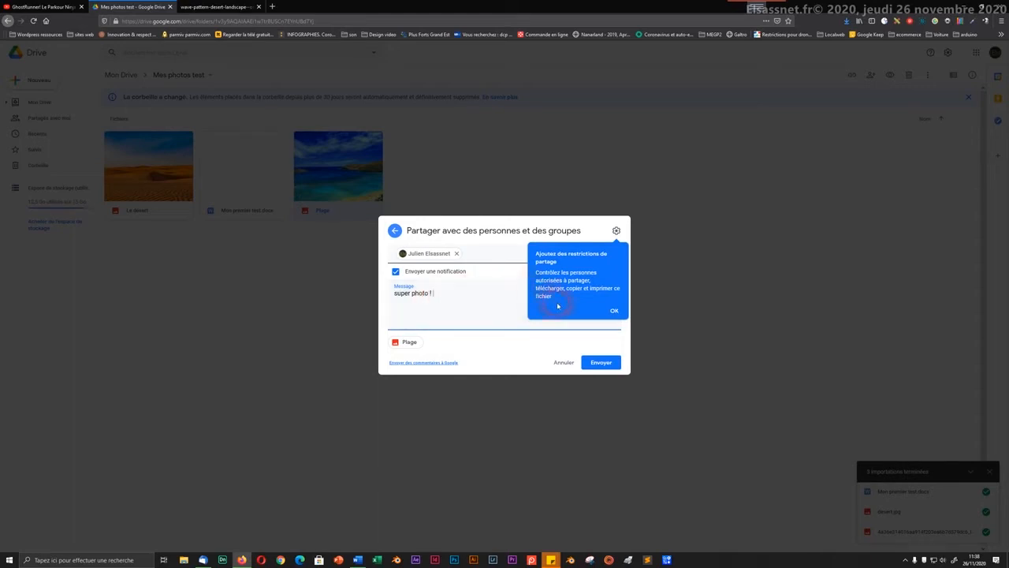
pyautogui.click(614, 312)
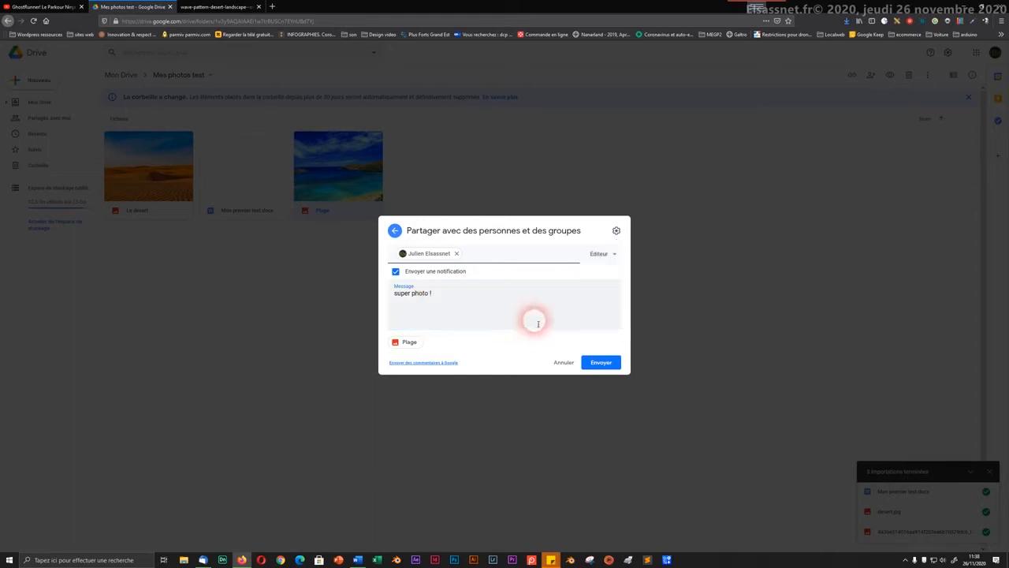
pyautogui.click(599, 363)
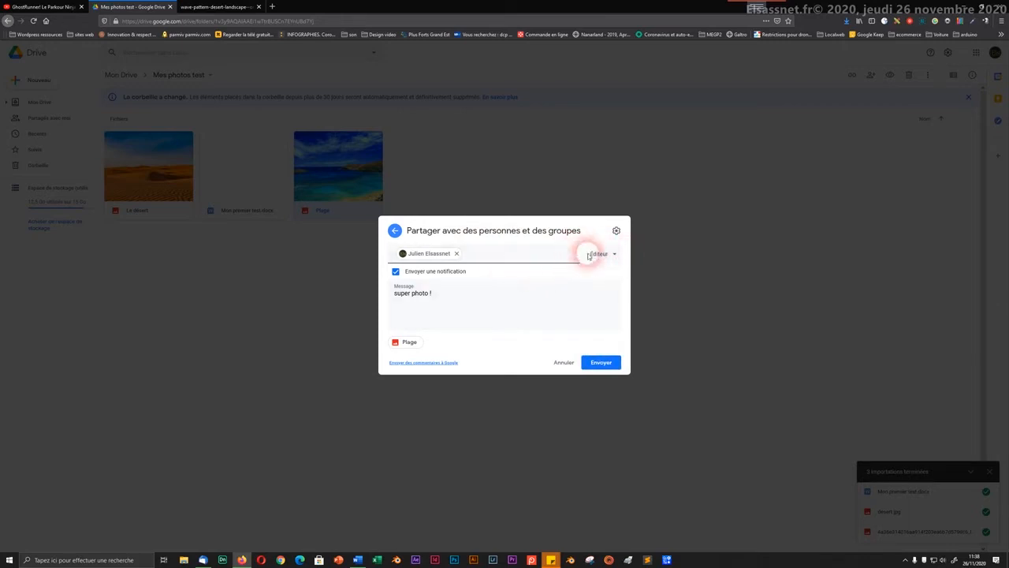
# Step: Change the recipient's role from Éditeur to Lecteur and send the Plage invitation
pyautogui.click(594, 254)
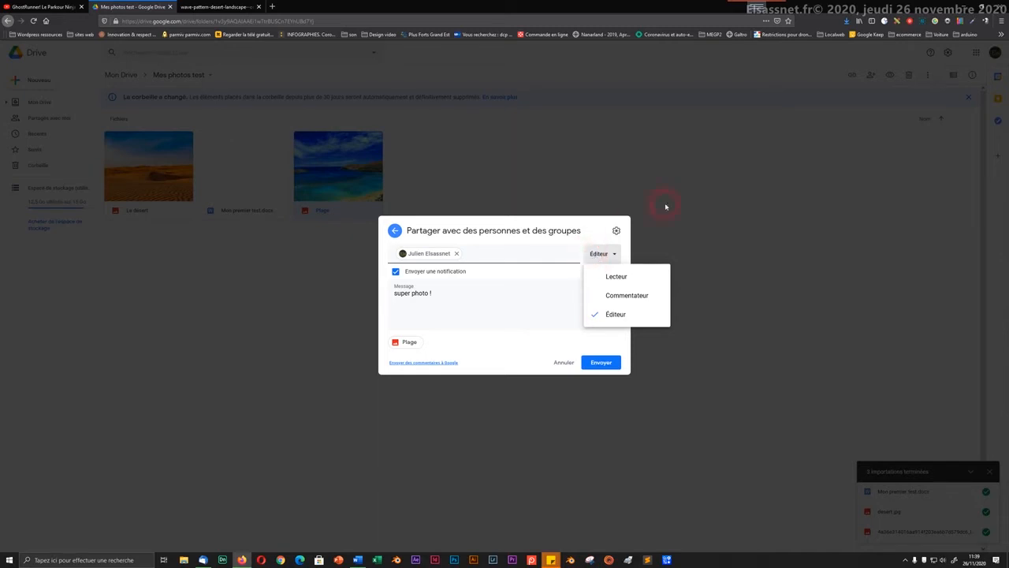
pyautogui.click(595, 276)
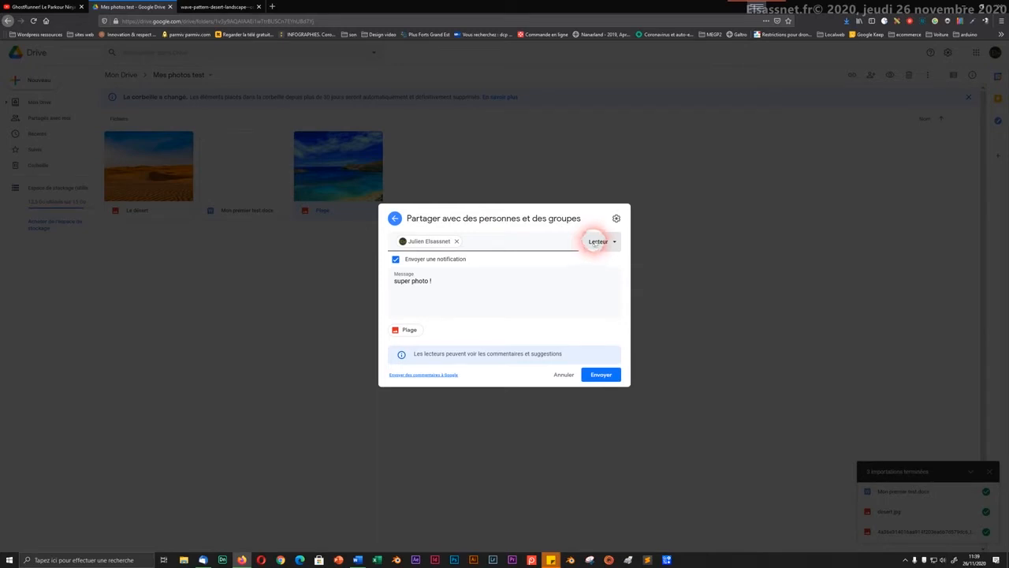
pyautogui.click(603, 236)
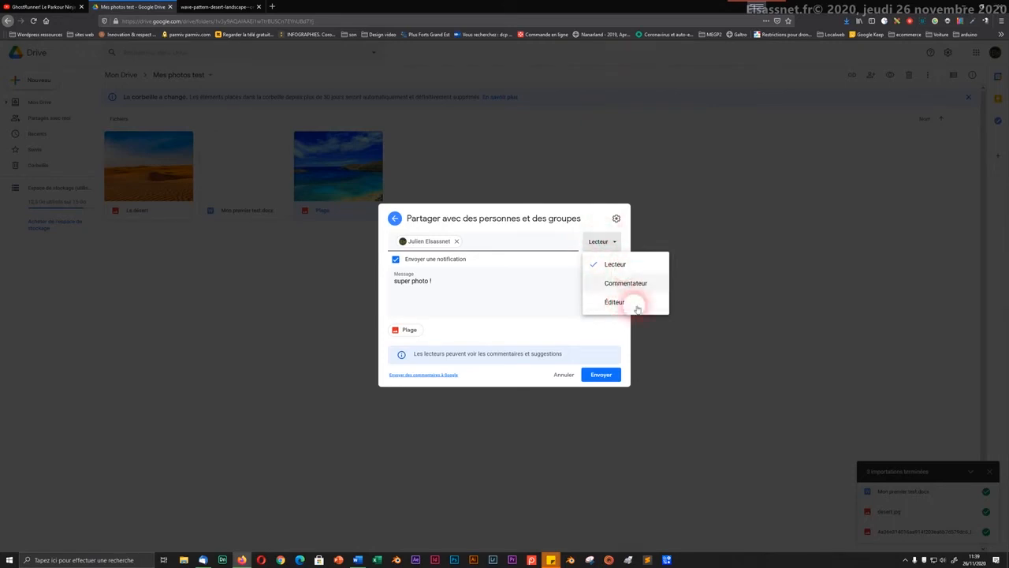
pyautogui.click(578, 222)
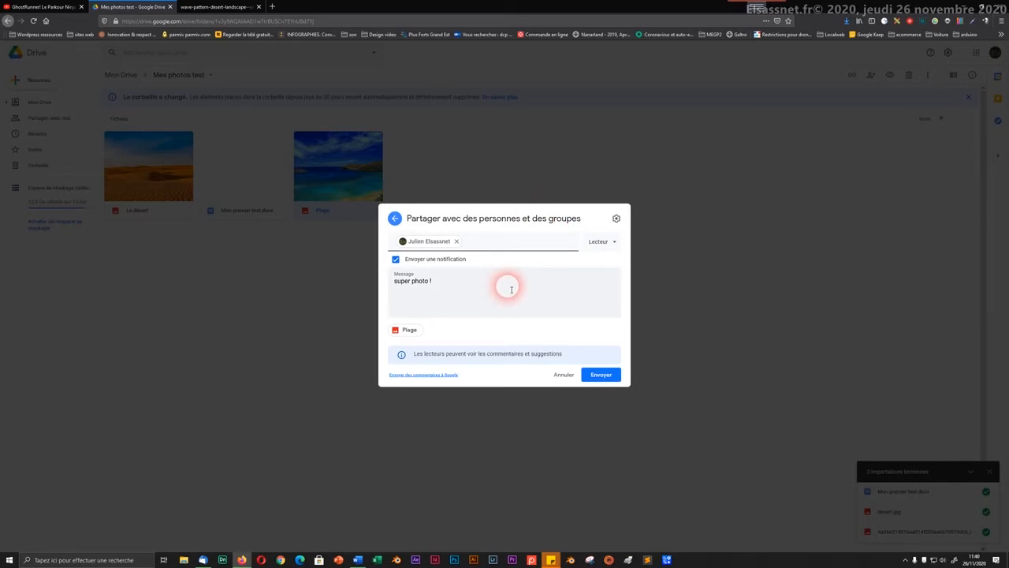
pyautogui.click(600, 376)
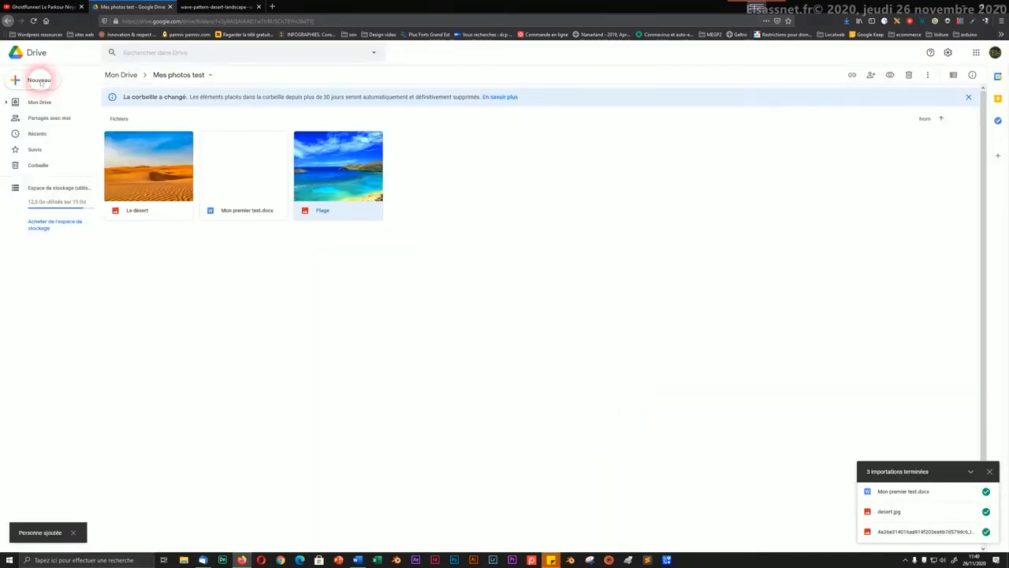
# Step: Replace the address in the current Firefox tab with gmail.com and load it
pyautogui.click(208, 8)
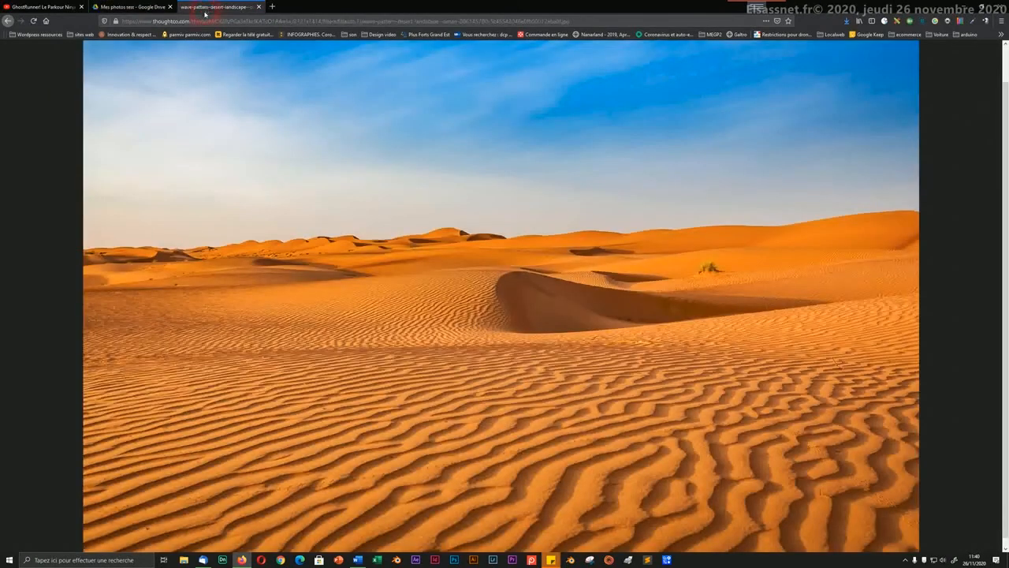
pyautogui.click(204, 21)
pyautogui.press('BackSpace')
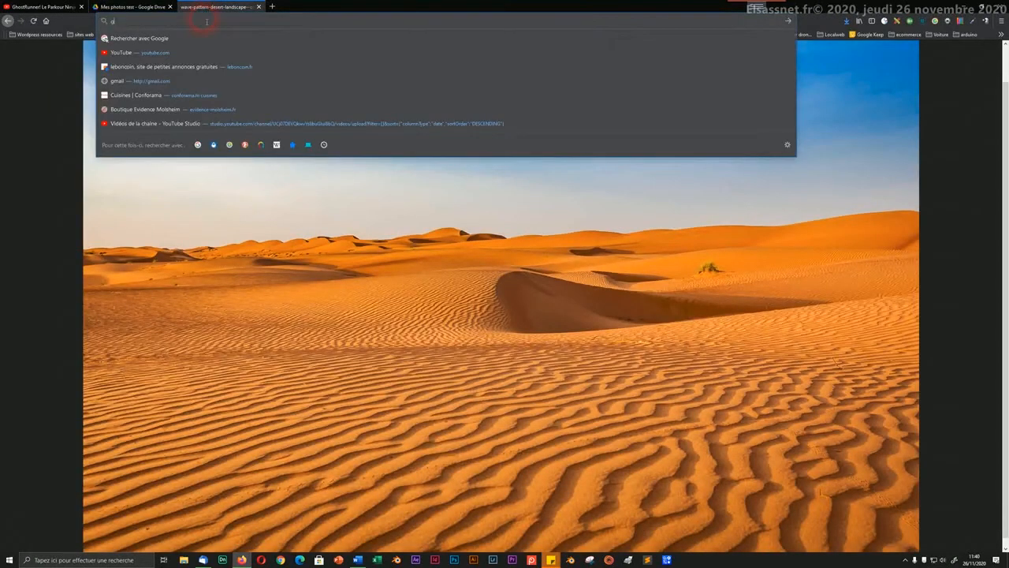
pyautogui.write('gmail')
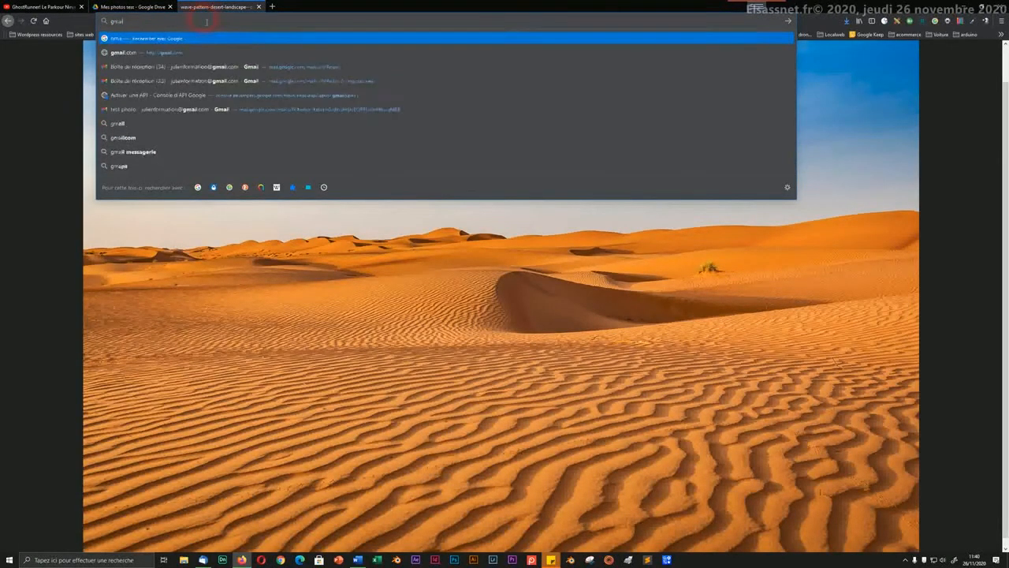
pyautogui.write('.com')
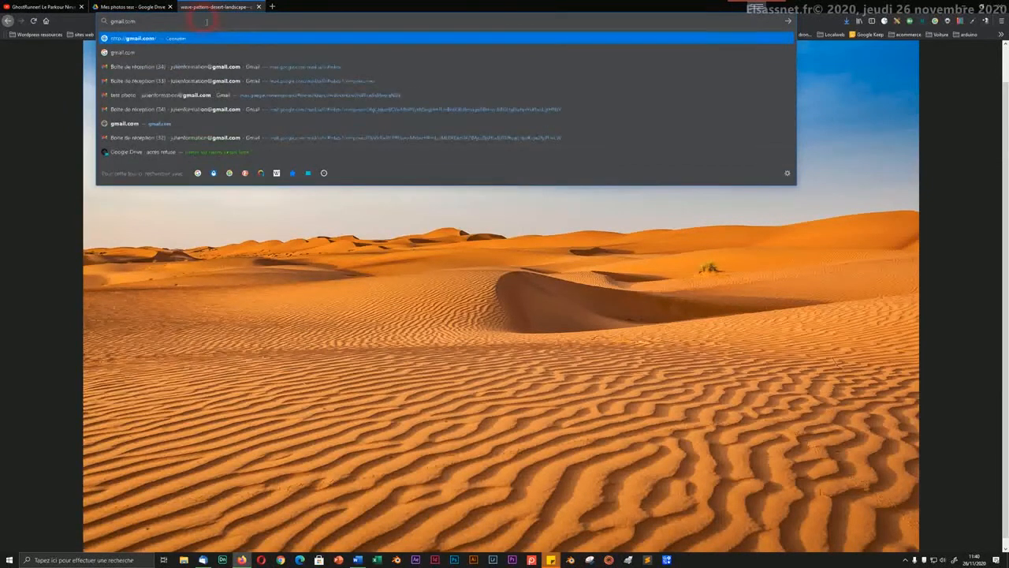
pyautogui.press('Return')
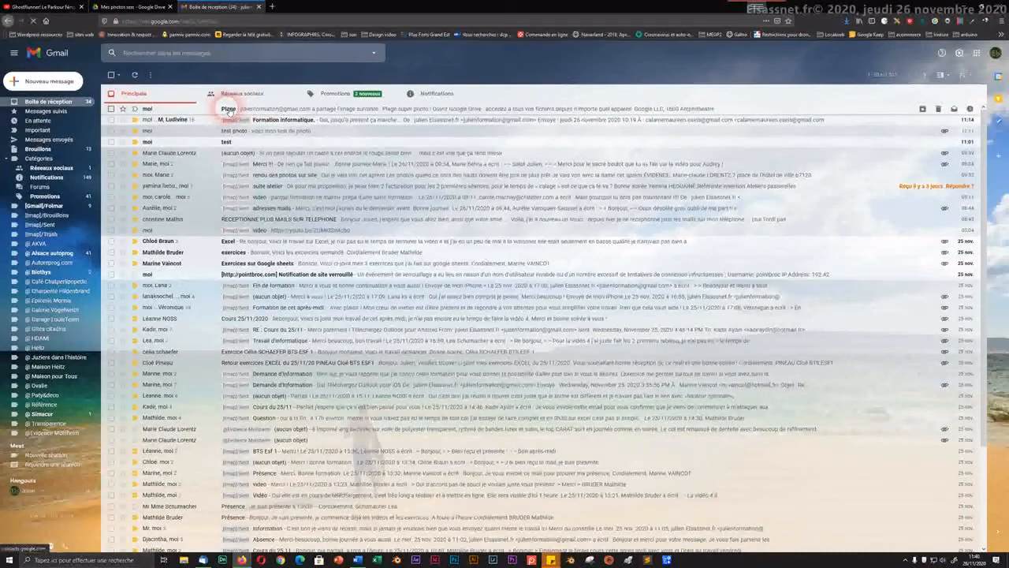
# Step: Open the Plage share email and its shared photo, then return to the Mes photos test tab
pyautogui.click(228, 110)
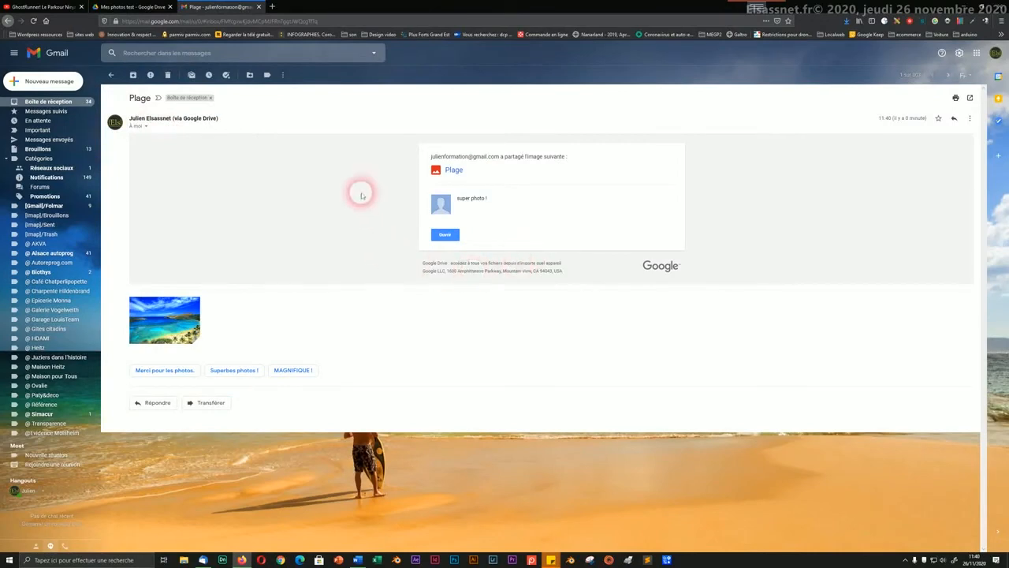
pyautogui.click(443, 235)
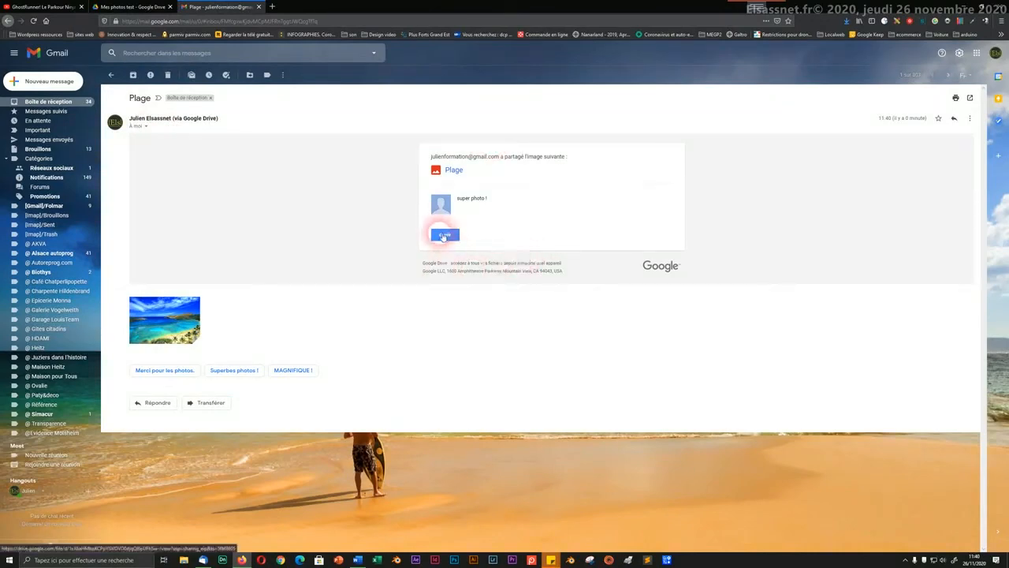
pyautogui.click(125, 9)
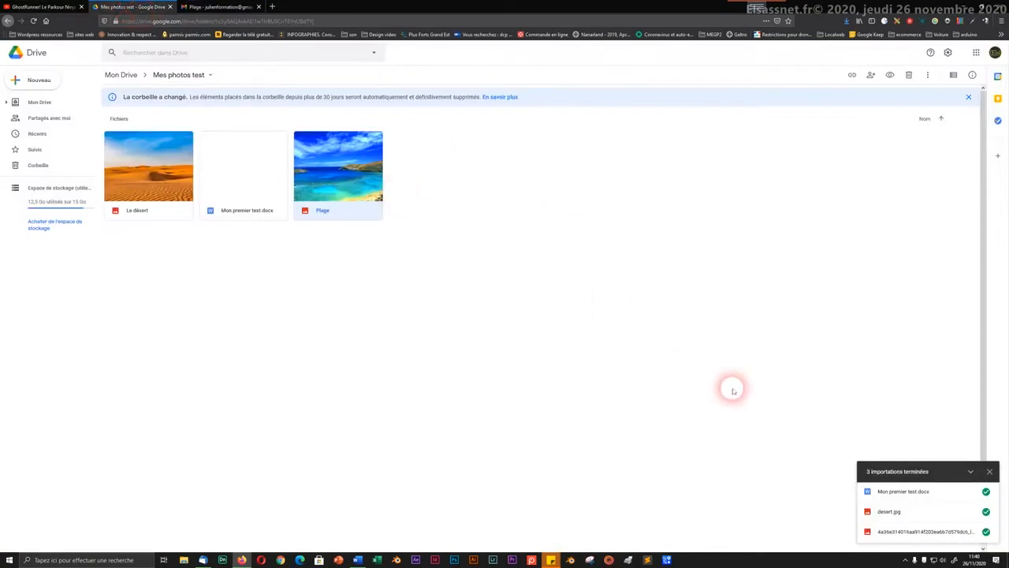
# Step: Deselect the Plage file and go back up to Mon Drive via the breadcrumb
pyautogui.click(905, 560)
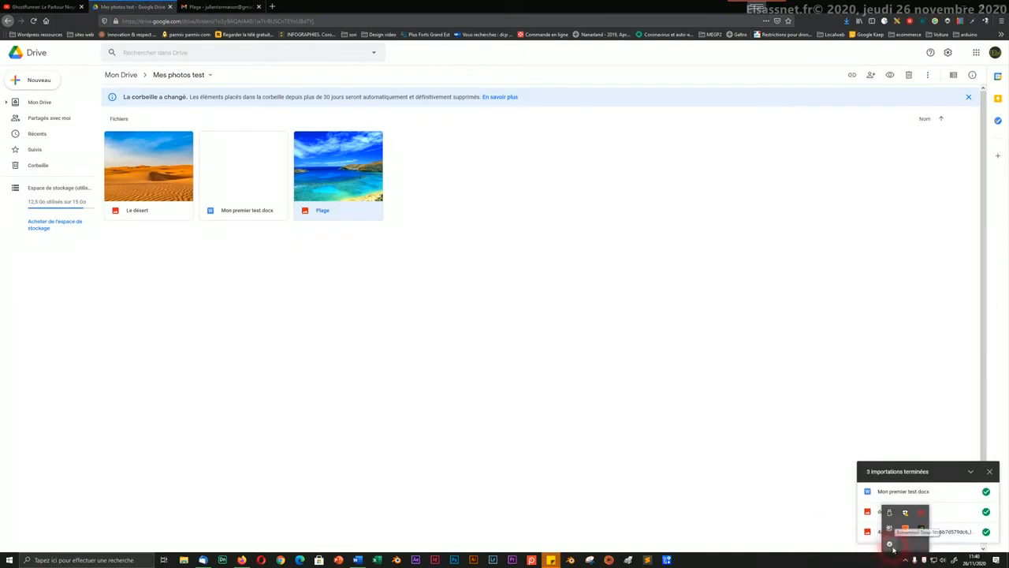
pyautogui.rightClick(892, 547)
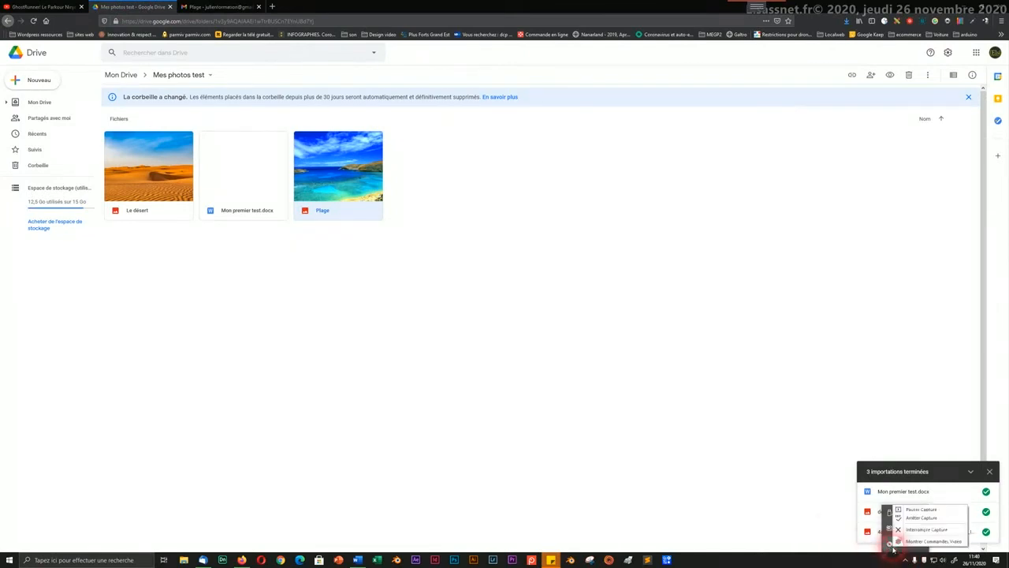
pyautogui.click(917, 511)
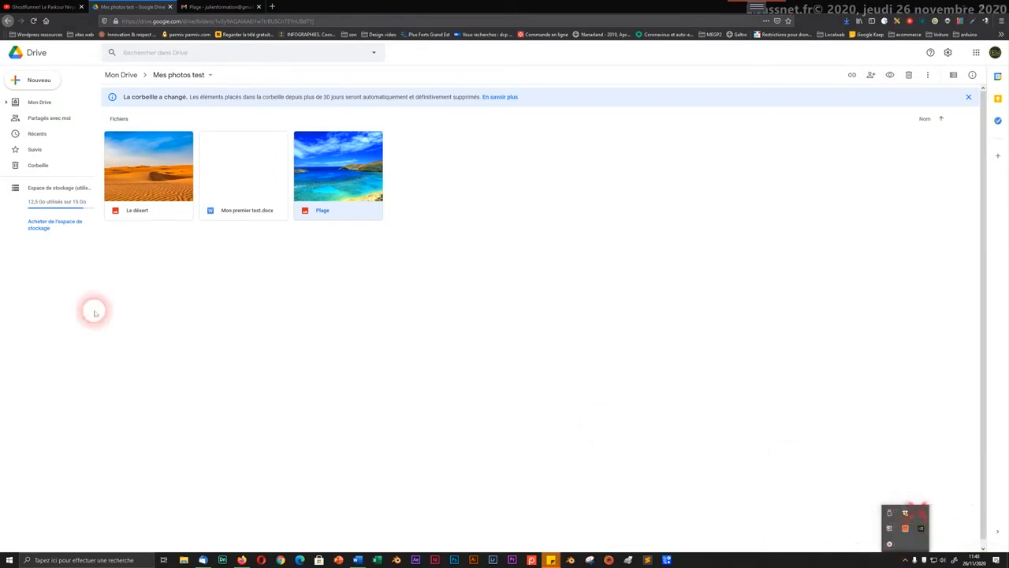
pyautogui.click(93, 306)
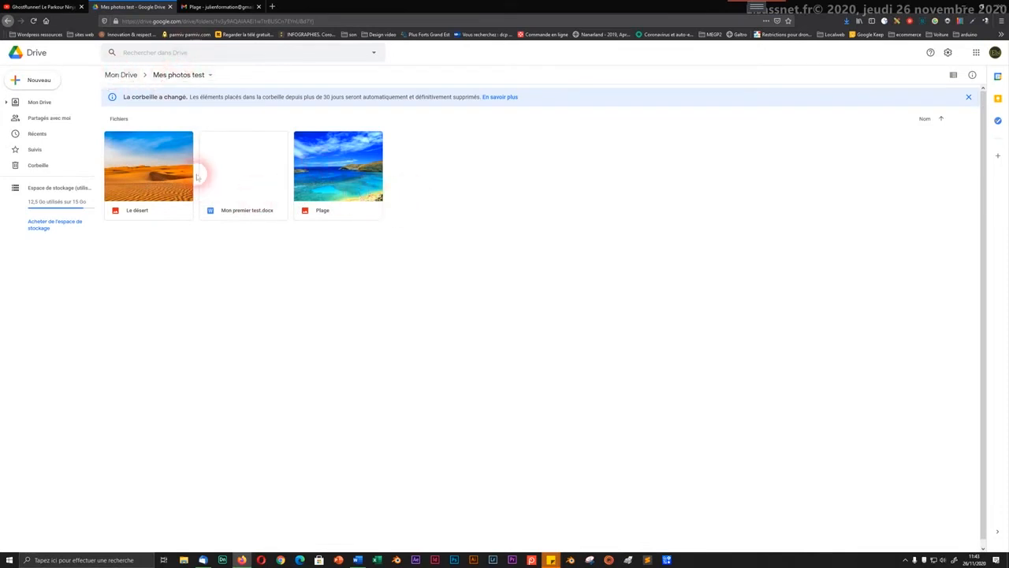
pyautogui.click(118, 75)
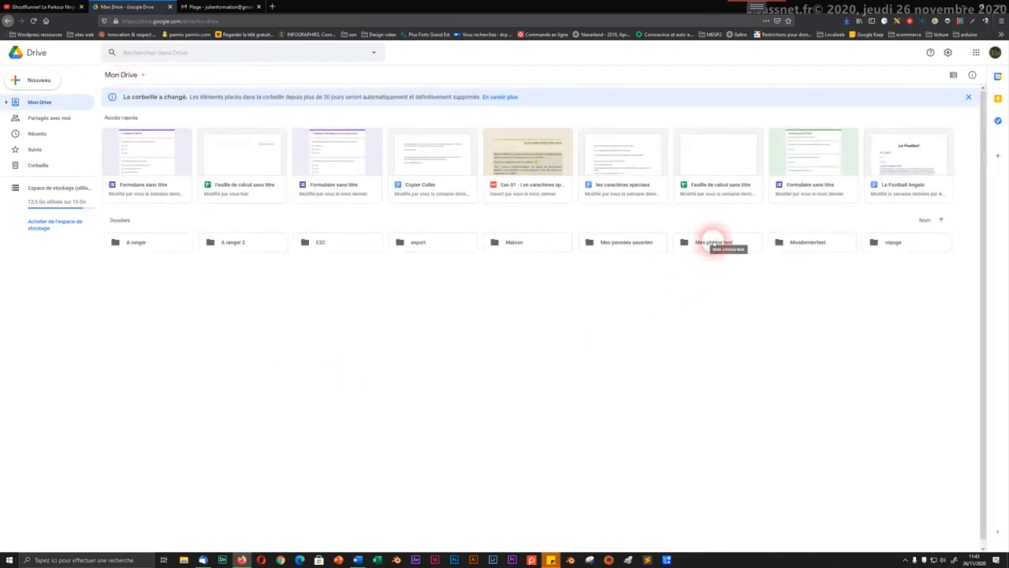
# Step: Share the Mes photos test folder, entering the contact's e-mail and picking the suggestion
pyautogui.rightClick(713, 242)
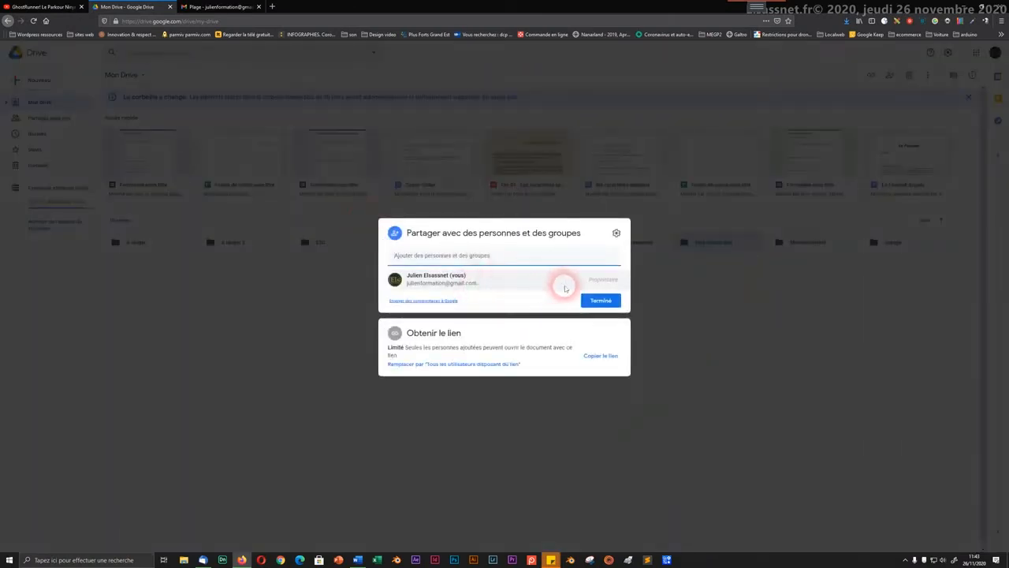
pyautogui.write('juli')
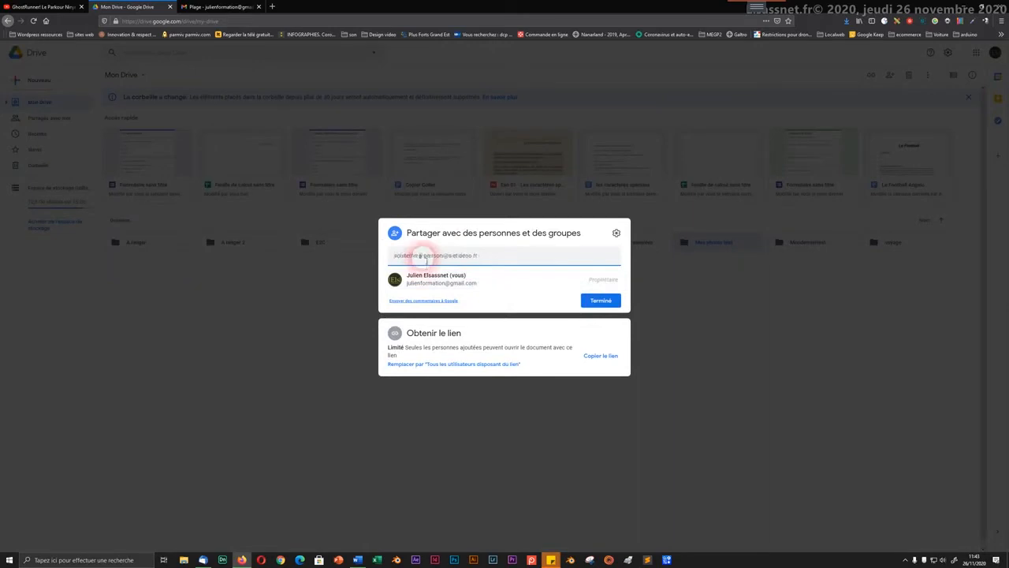
pyautogui.write('en')
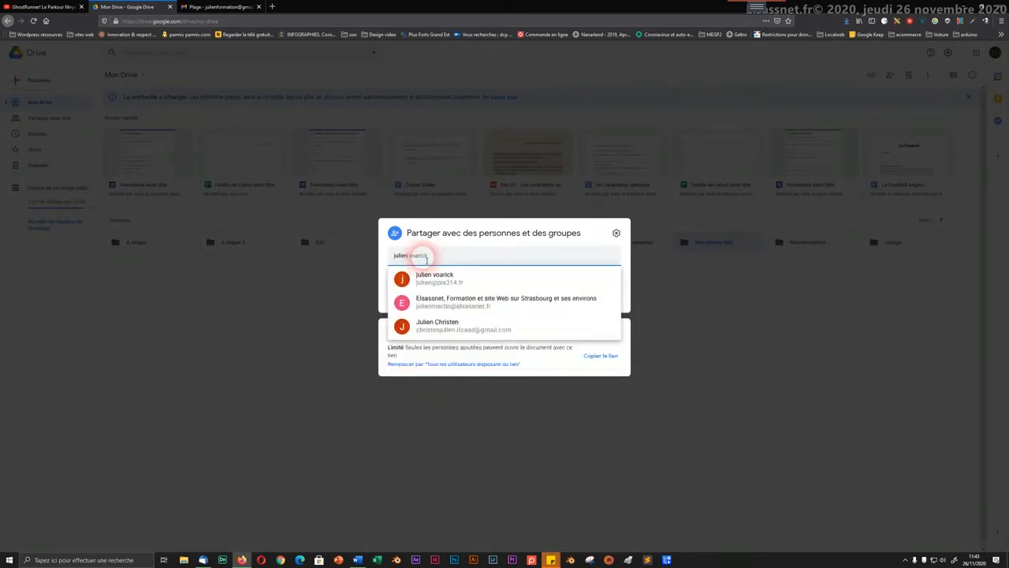
pyautogui.write('f')
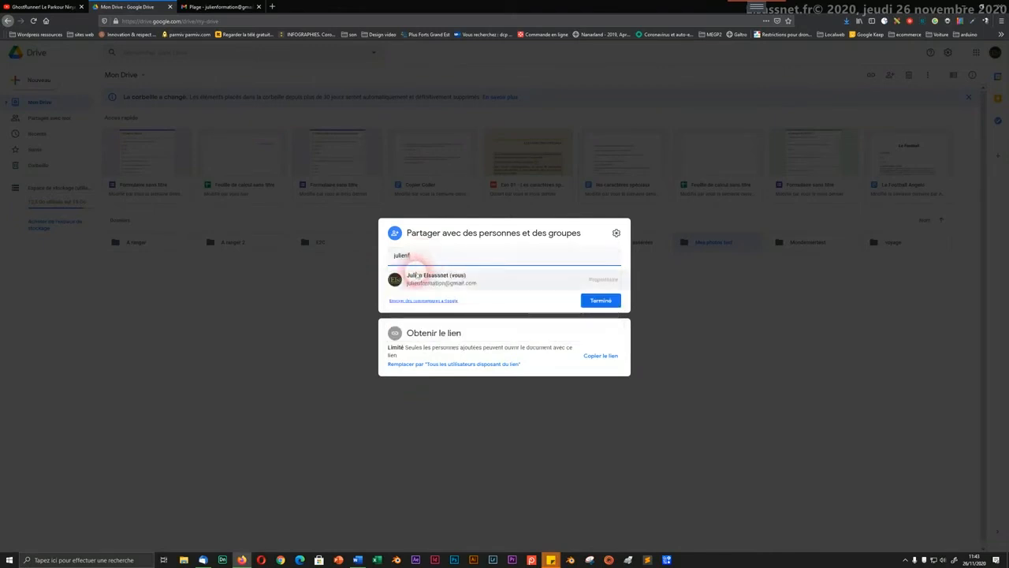
pyautogui.moveTo(413, 275)
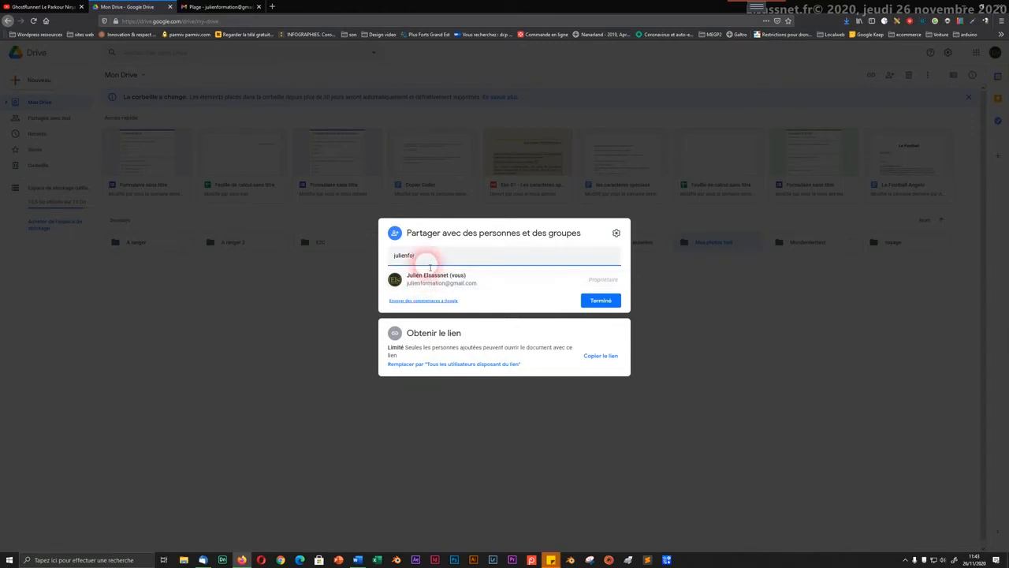
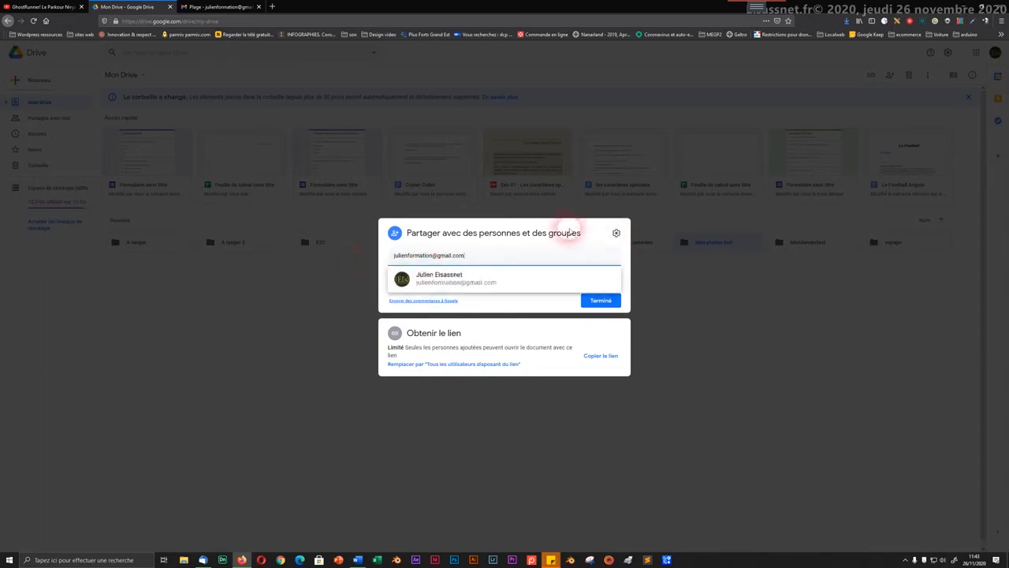
pyautogui.click(494, 280)
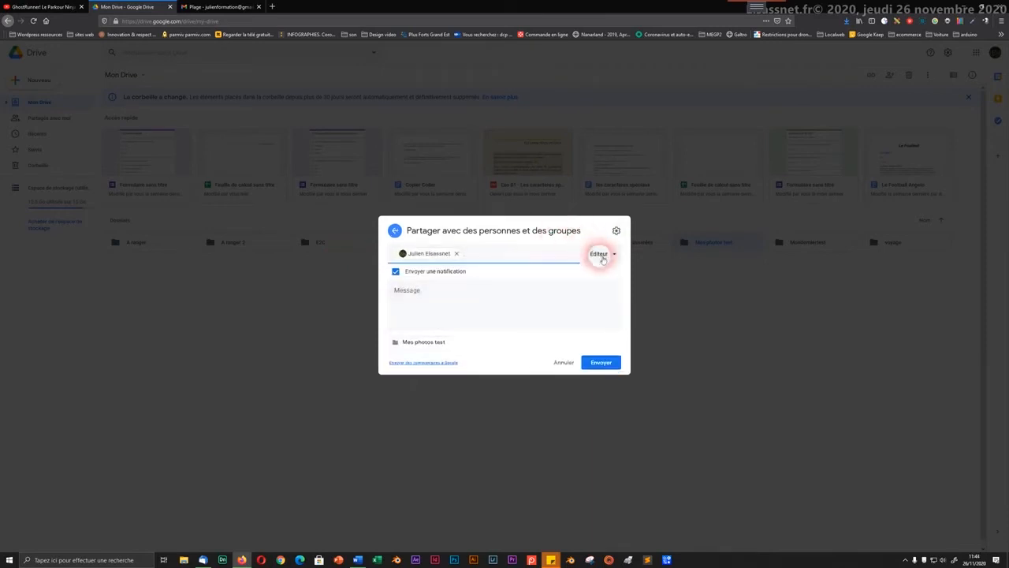
# Step: Keep Éditeur access and write 'Salut, voici les photos de mariage !' / 'Bonne journée', then close sharing
pyautogui.click(600, 254)
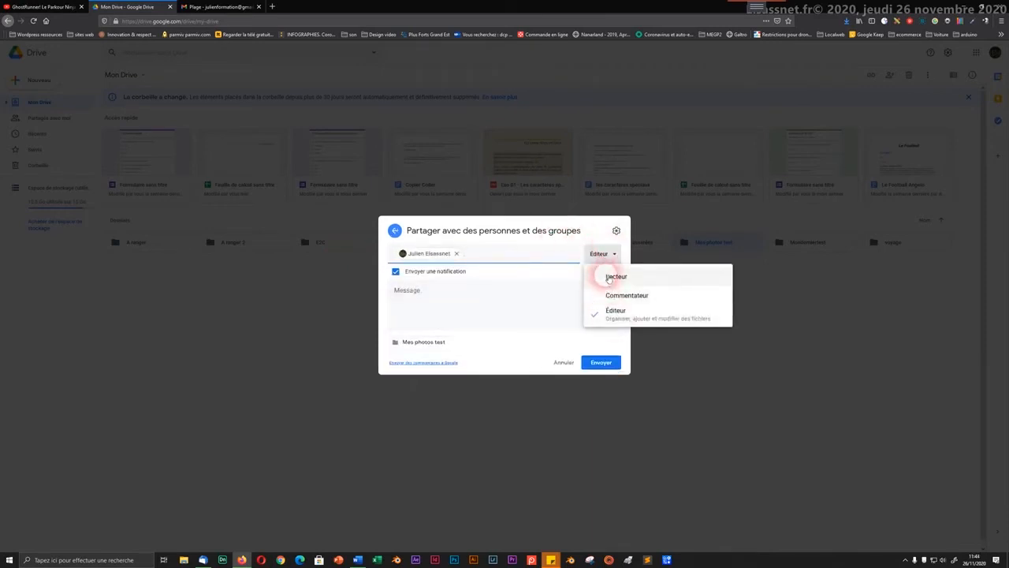
pyautogui.click(439, 308)
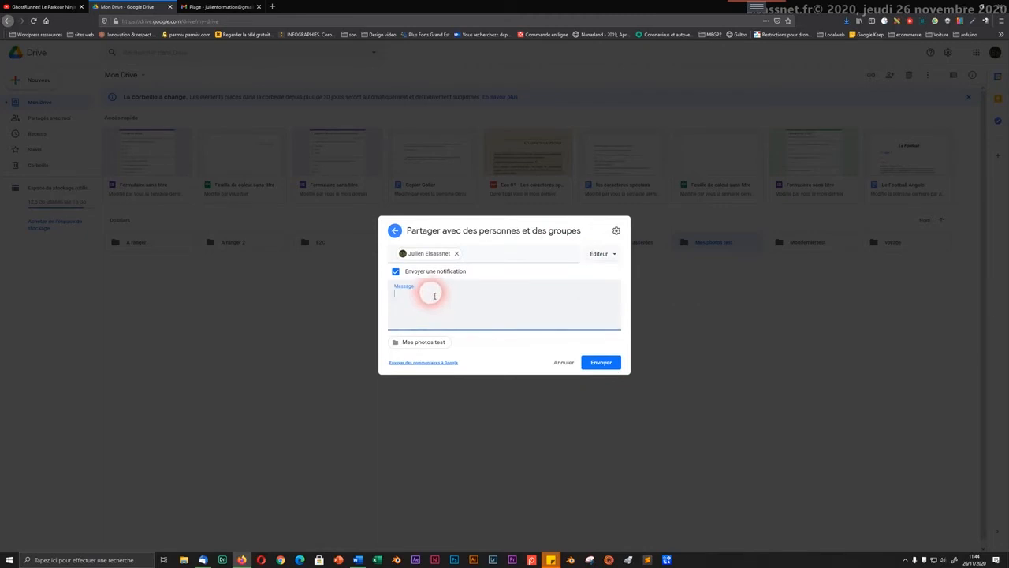
pyautogui.write('Salut, voici ')
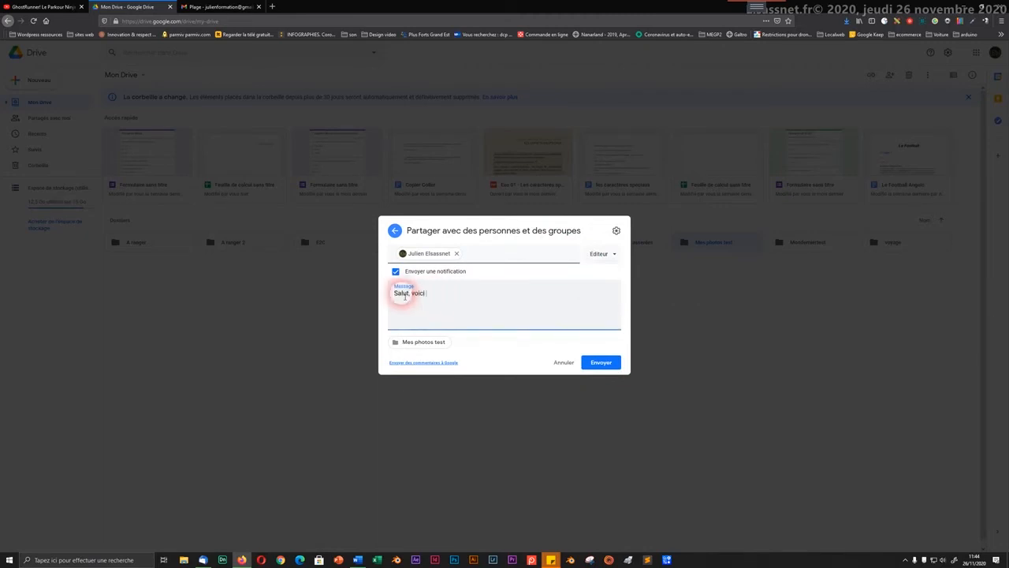
pyautogui.write('les photos de mariage !')
pyautogui.press('Return')
pyautogui.write('Bonne journée')
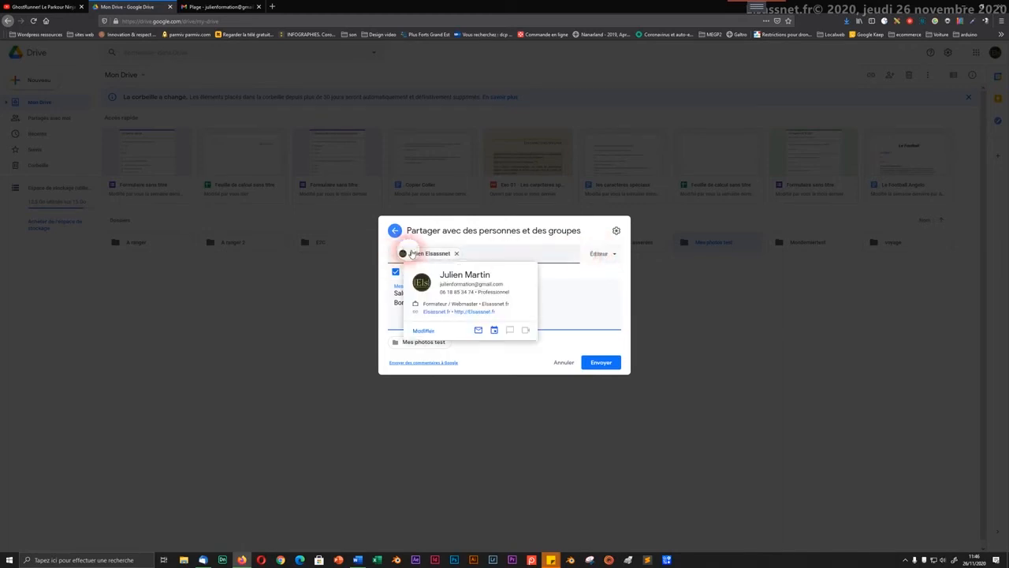
pyautogui.click(601, 363)
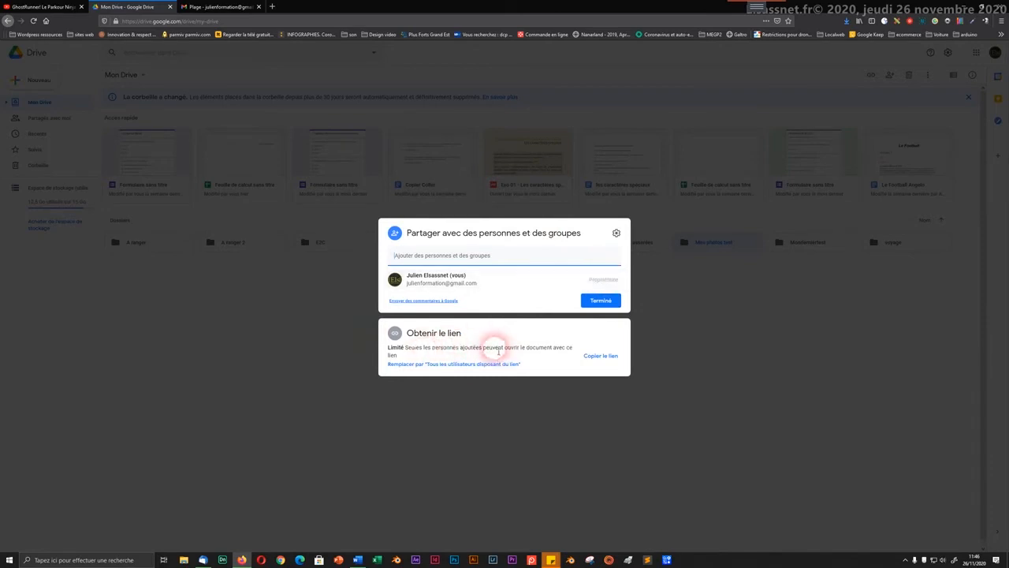
pyautogui.click(603, 300)
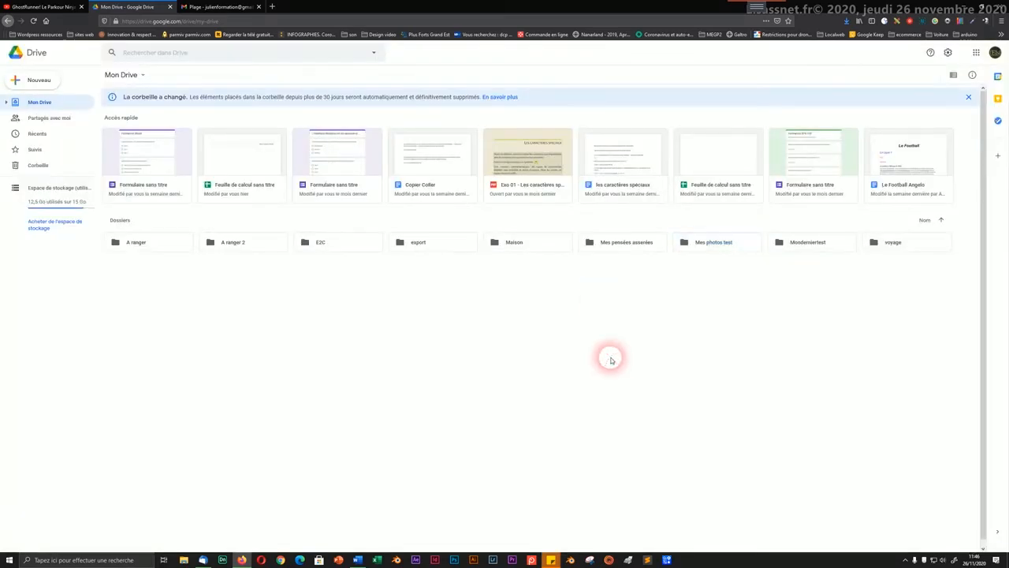
# Step: Bring up the Obtenir le lien sharing link for the Mes photos test folder, then close it
pyautogui.click(723, 245)
pyautogui.rightClick(724, 245)
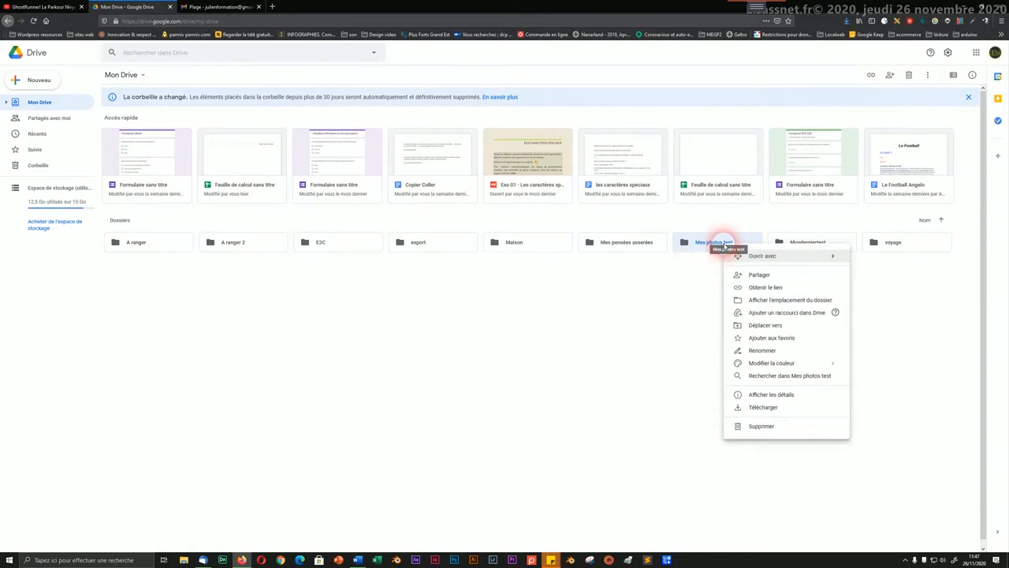
pyautogui.click(773, 288)
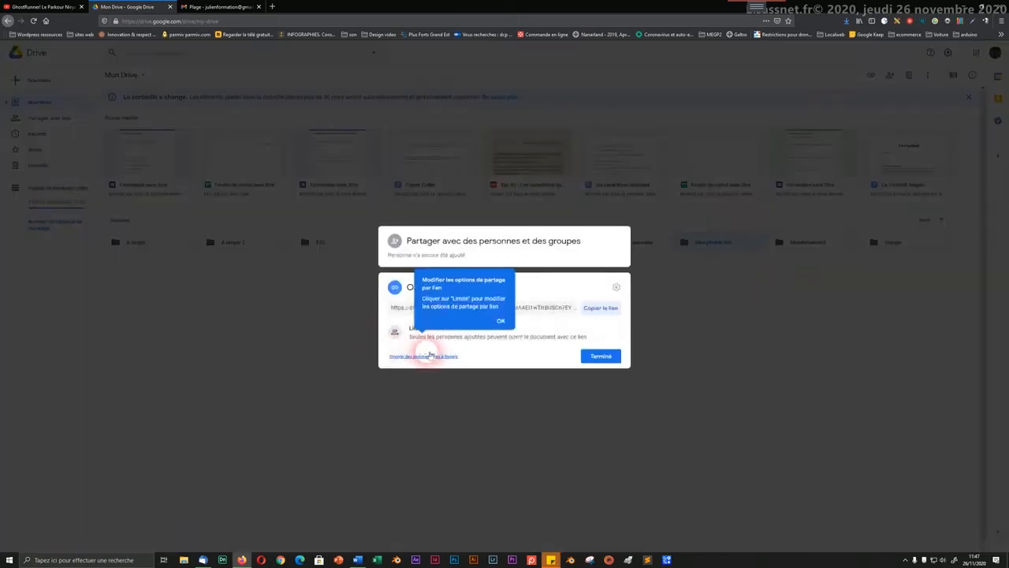
pyautogui.click(497, 322)
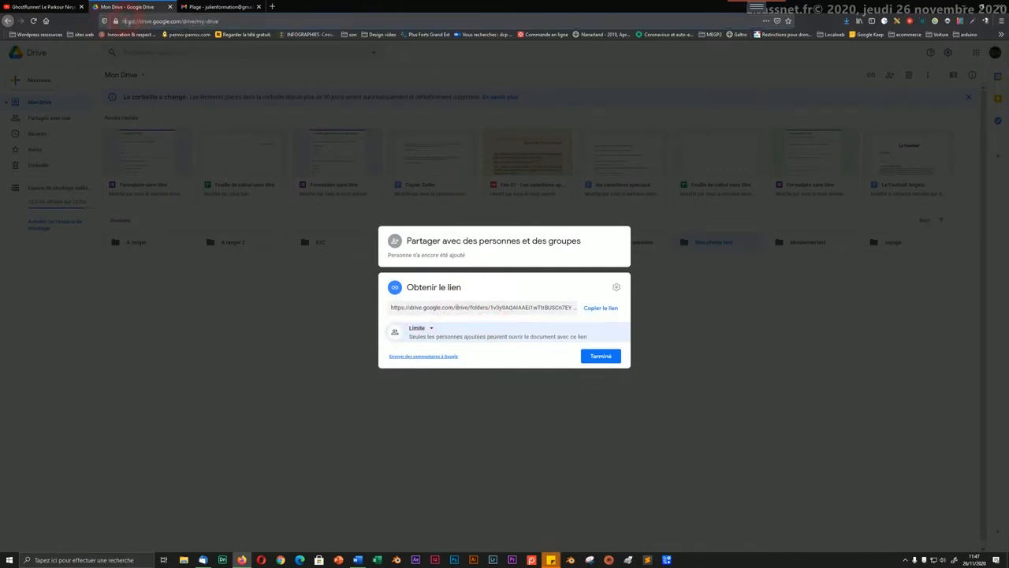
pyautogui.moveTo(124, 21); pyautogui.dragTo(225, 21)
pyautogui.click(245, 21)
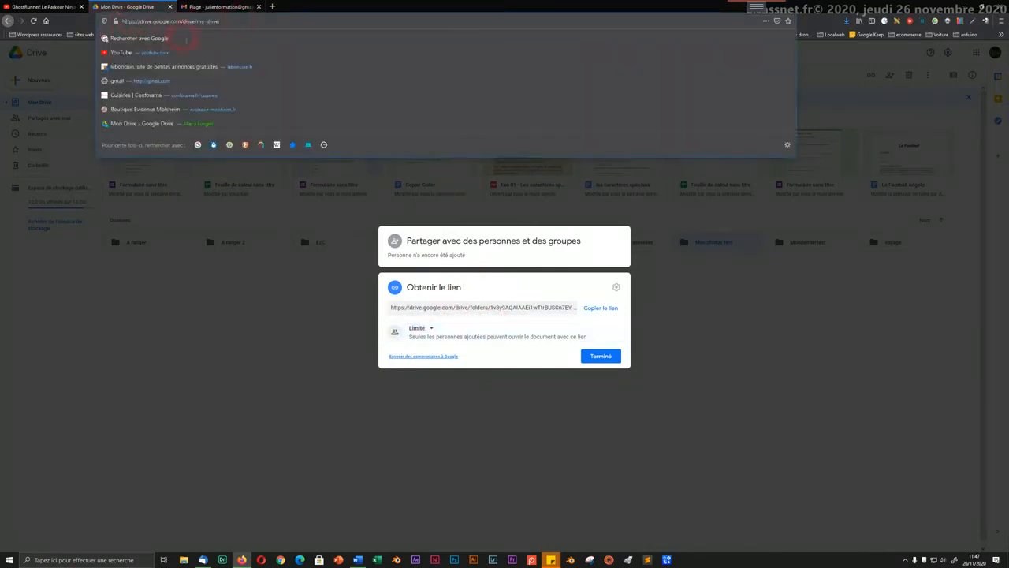
pyautogui.click(280, 284)
# Step: Open the Mes photos test folder to show its three files
pyautogui.click(693, 243)
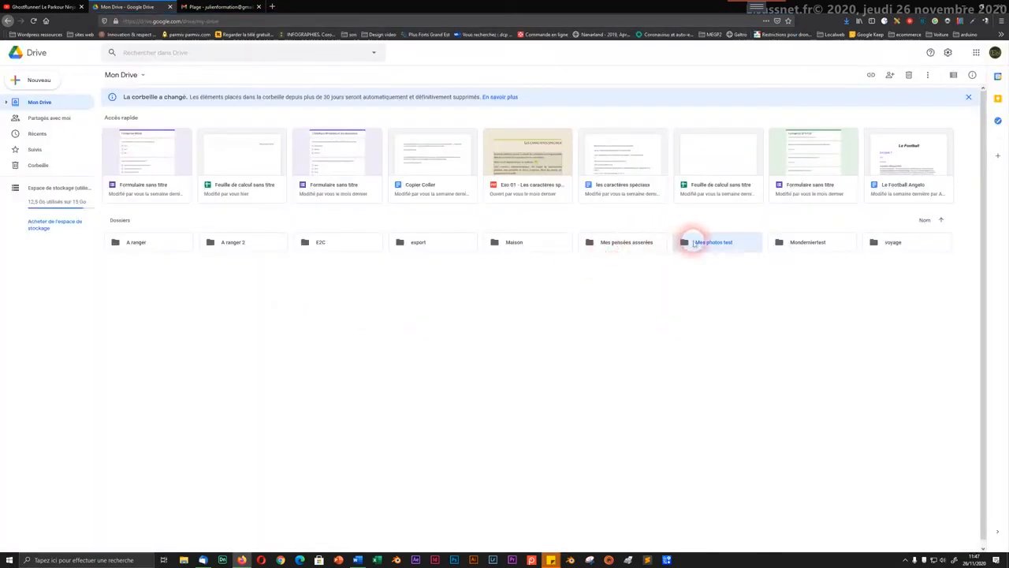
pyautogui.doubleClick(694, 243)
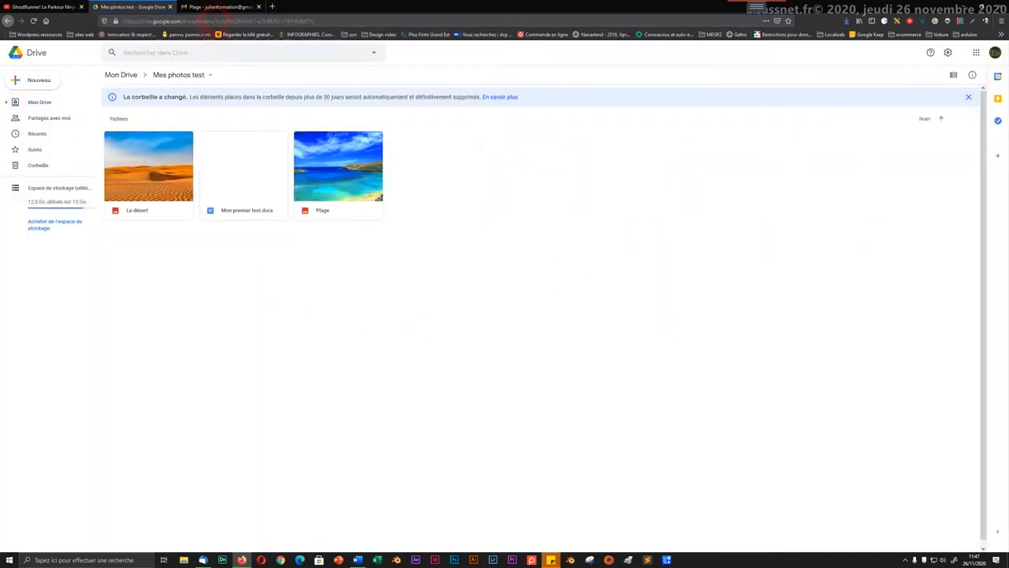
pyautogui.click(214, 22)
pyautogui.click(279, 266)
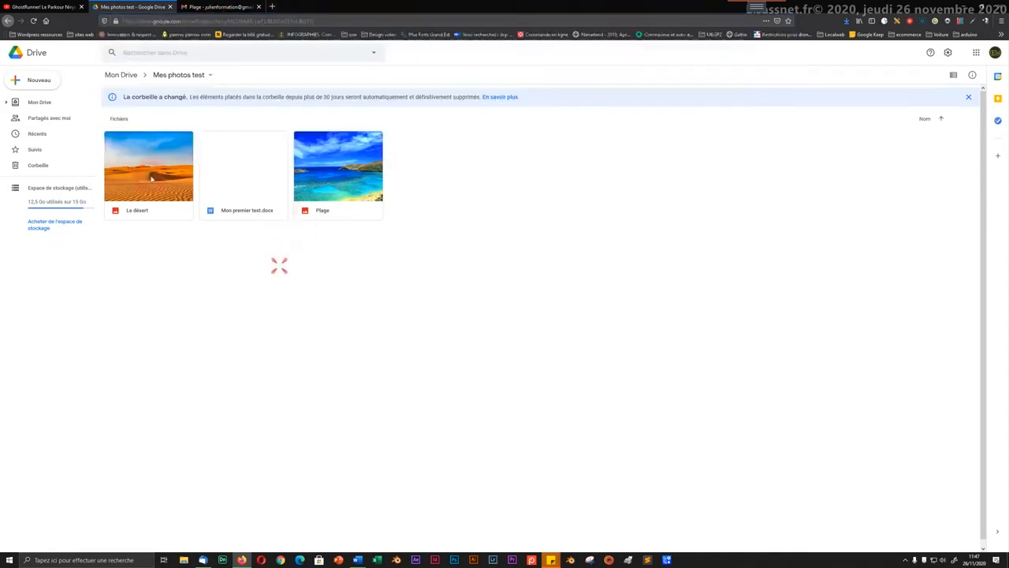
pyautogui.click(7, 20)
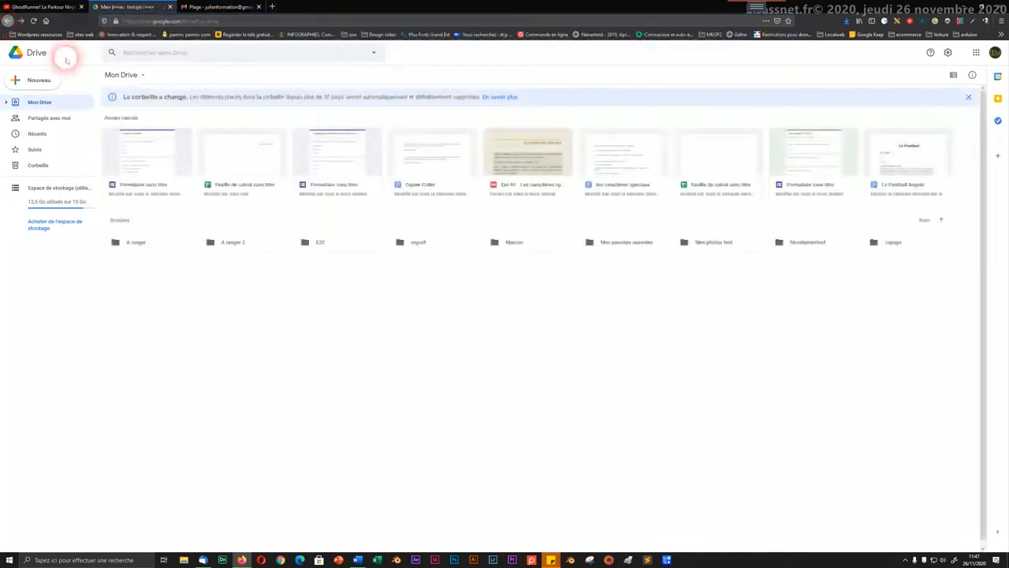
pyautogui.click(704, 246)
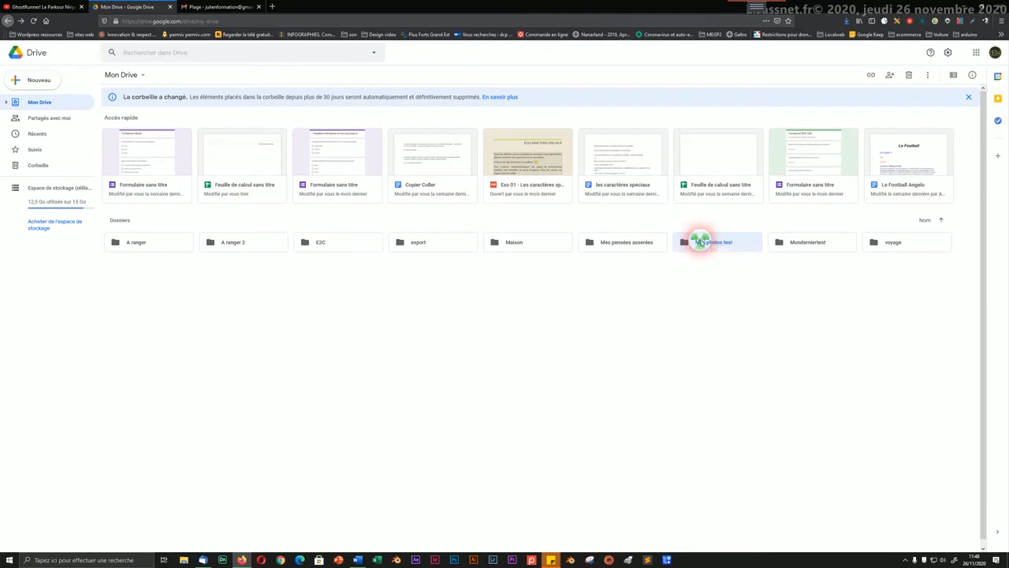
# Step: Get the Mes photos test folder link via Obtenir le lien and copy it, access still Limité
pyautogui.rightClick(699, 243)
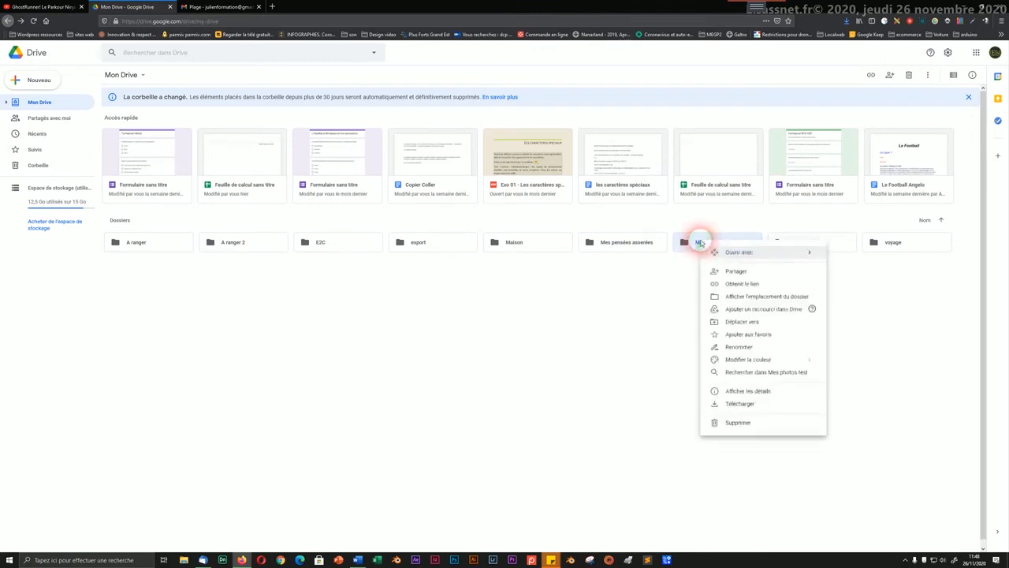
pyautogui.click(744, 284)
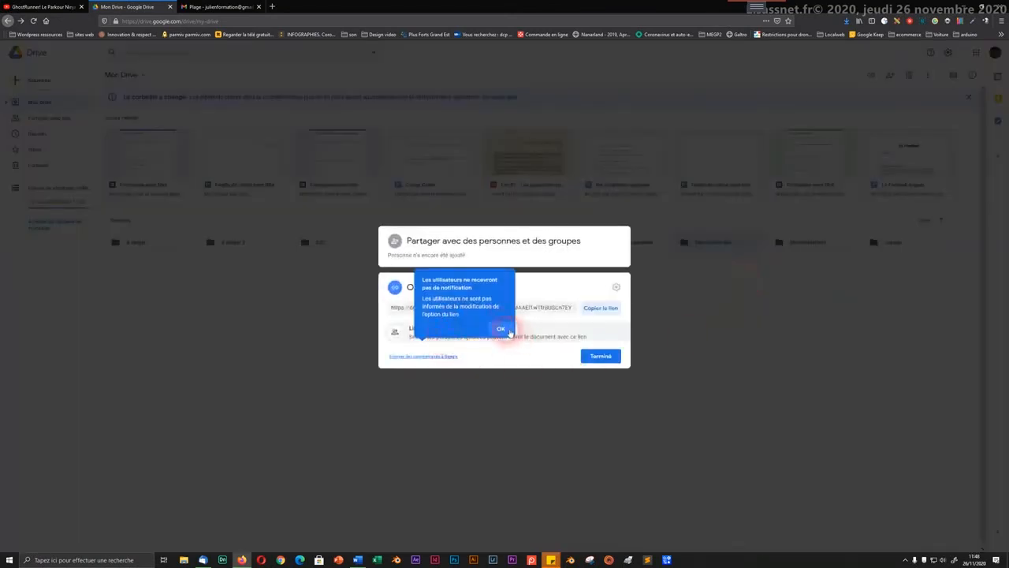
pyautogui.click(503, 328)
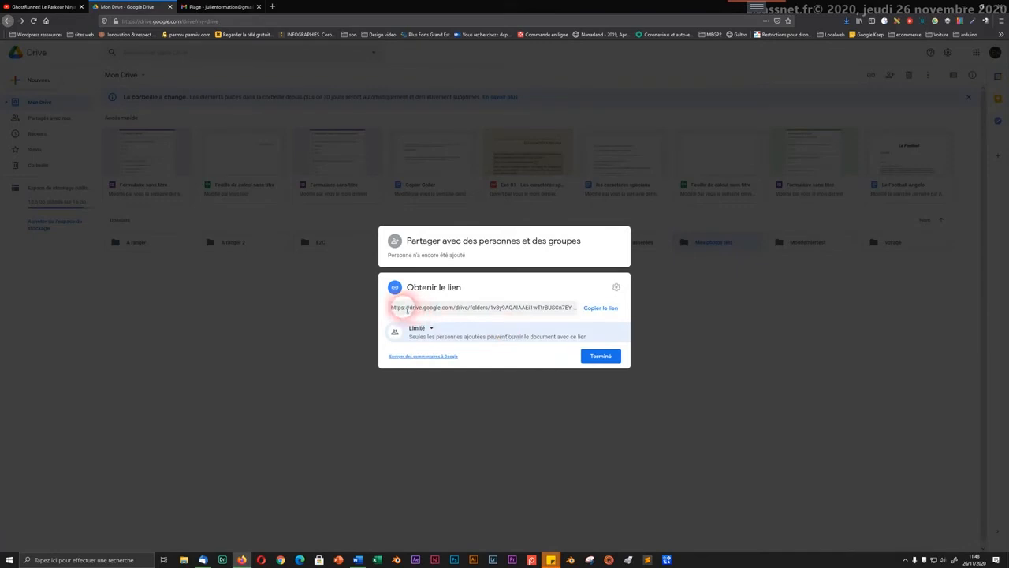
pyautogui.moveTo(396, 311); pyautogui.dragTo(542, 310)
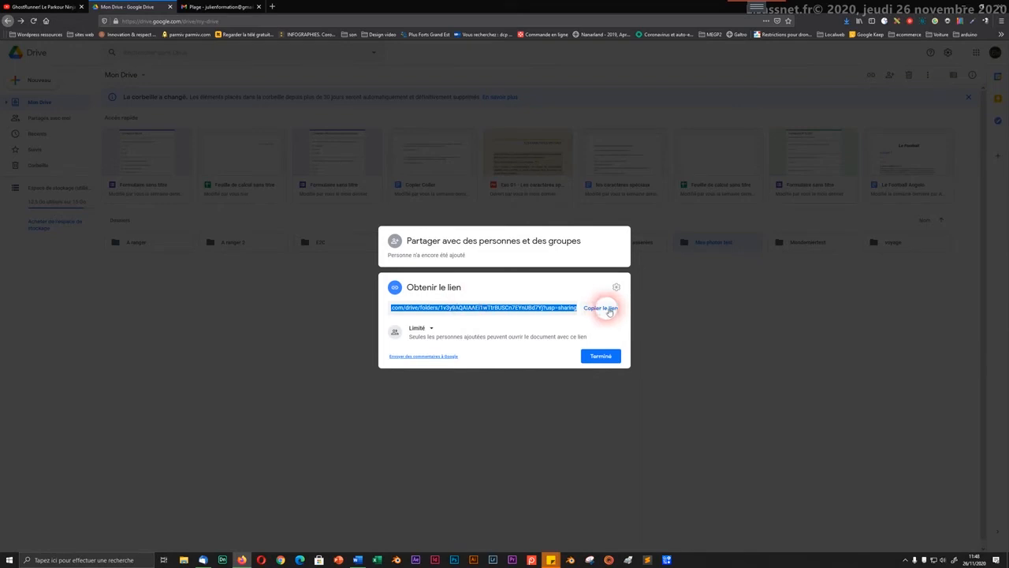
pyautogui.click(539, 296)
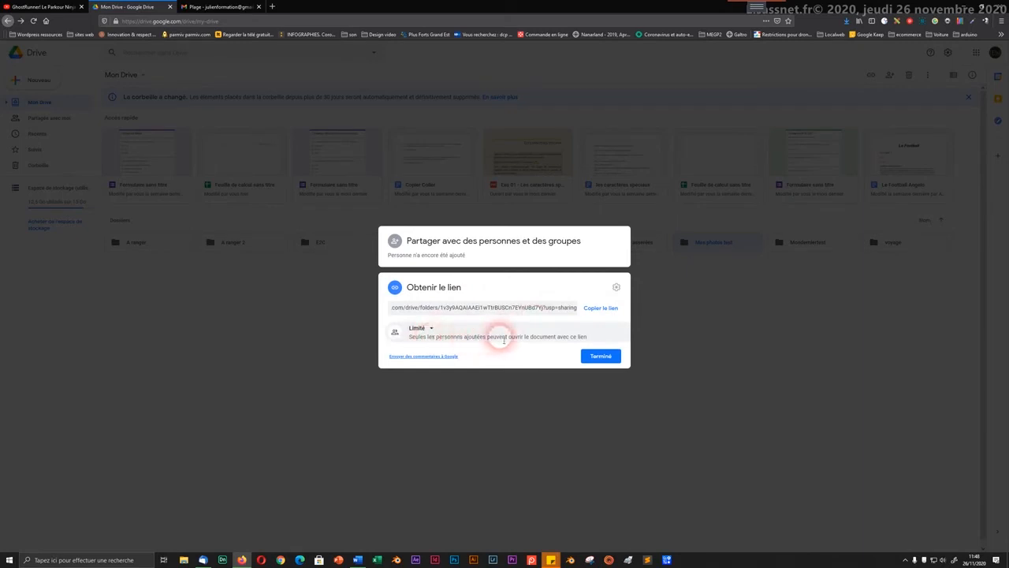
# Step: Switch link access to Tous les utilisateurs disposant du lien (Lecteur), copy the link, and close the window
pyautogui.click(432, 328)
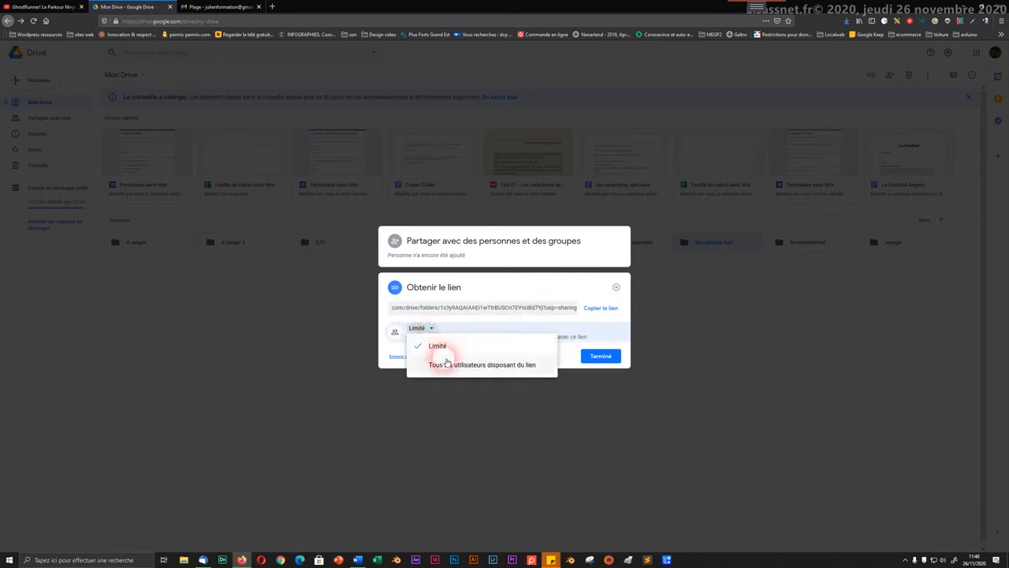
pyautogui.click(446, 365)
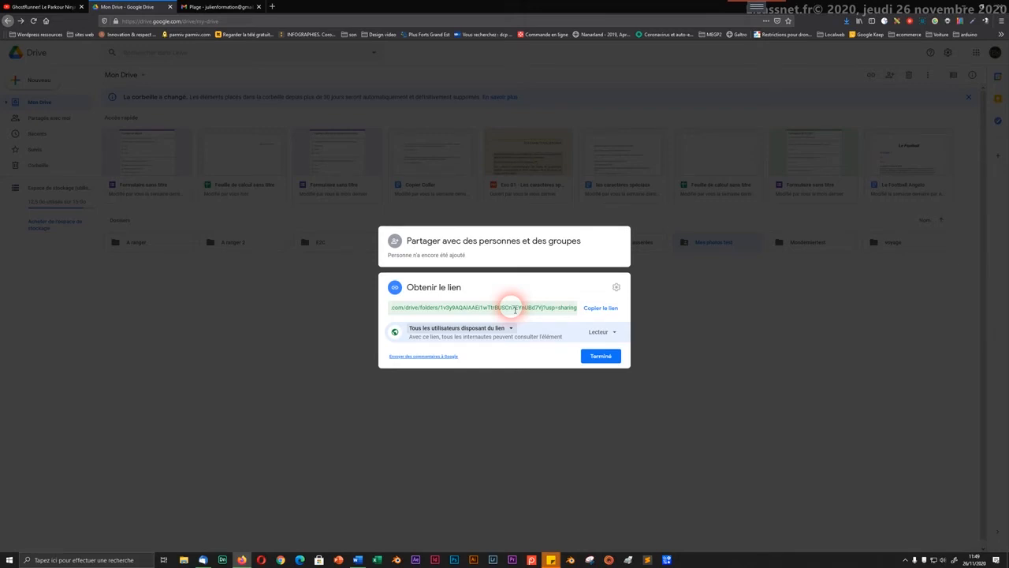
pyautogui.click(599, 309)
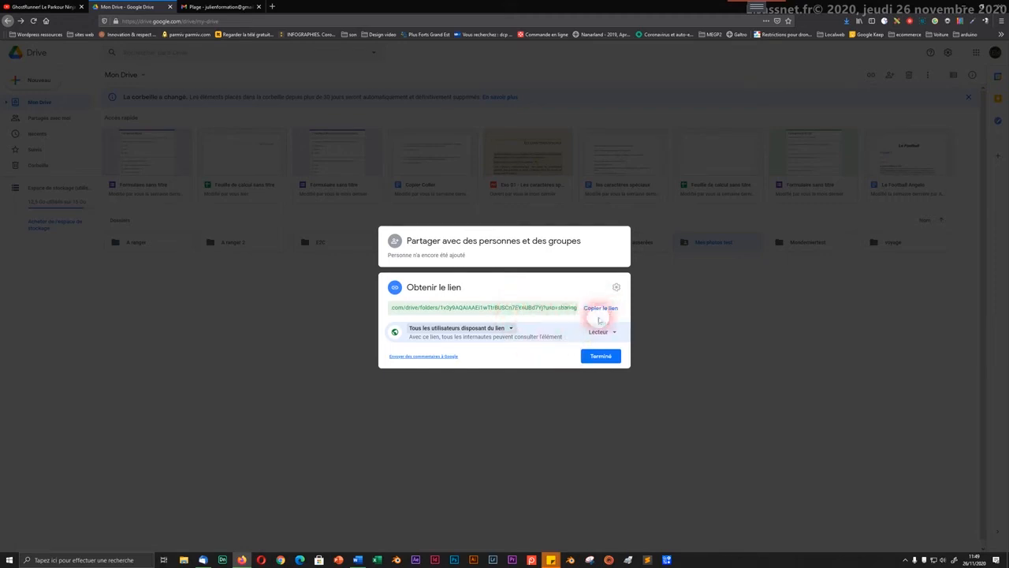
pyautogui.click(601, 310)
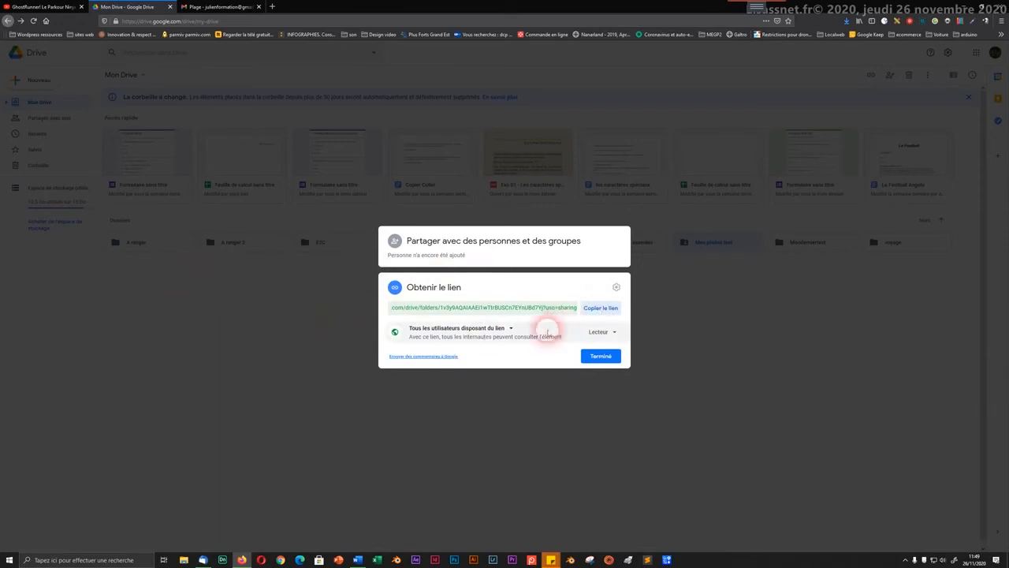
pyautogui.click(331, 319)
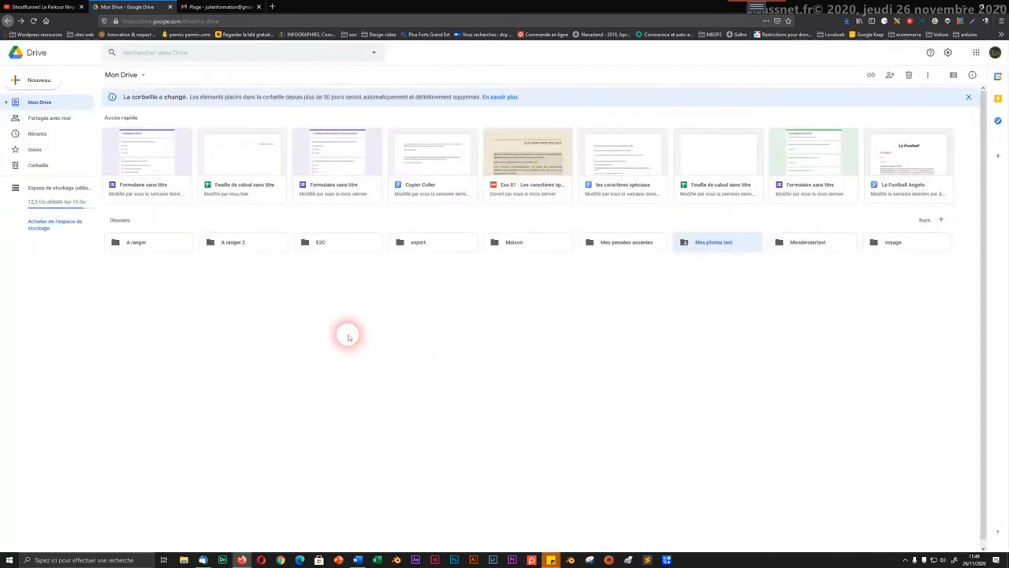
# Step: Start a new Gmail message addressed to the suggested contact
pyautogui.click(224, 6)
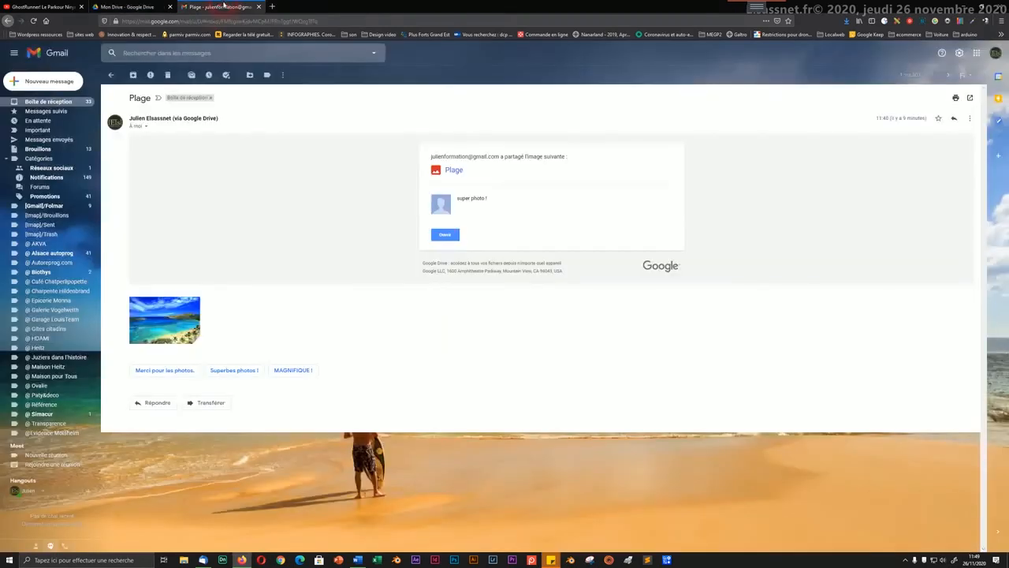
pyautogui.click(205, 21)
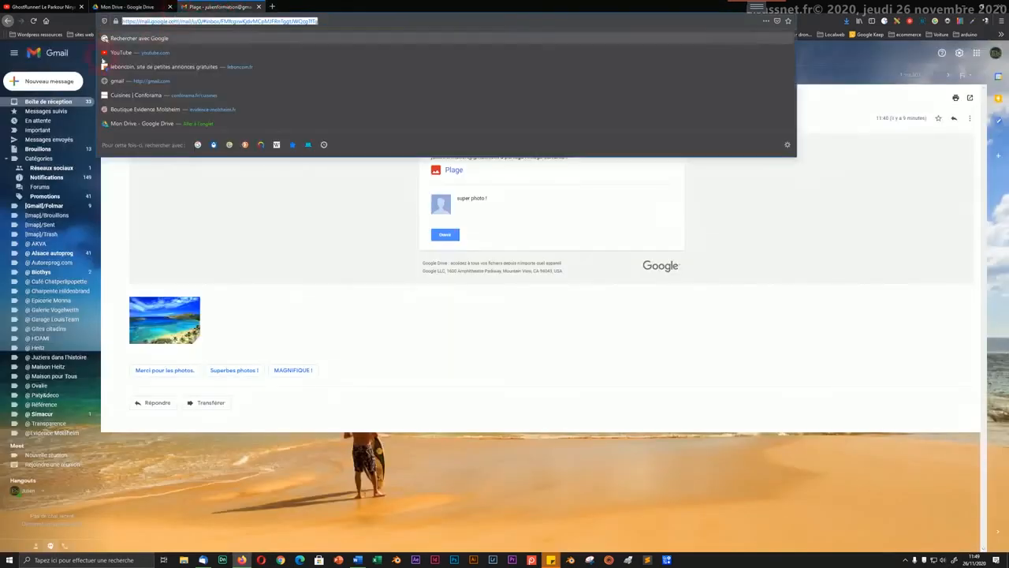
pyautogui.click(43, 82)
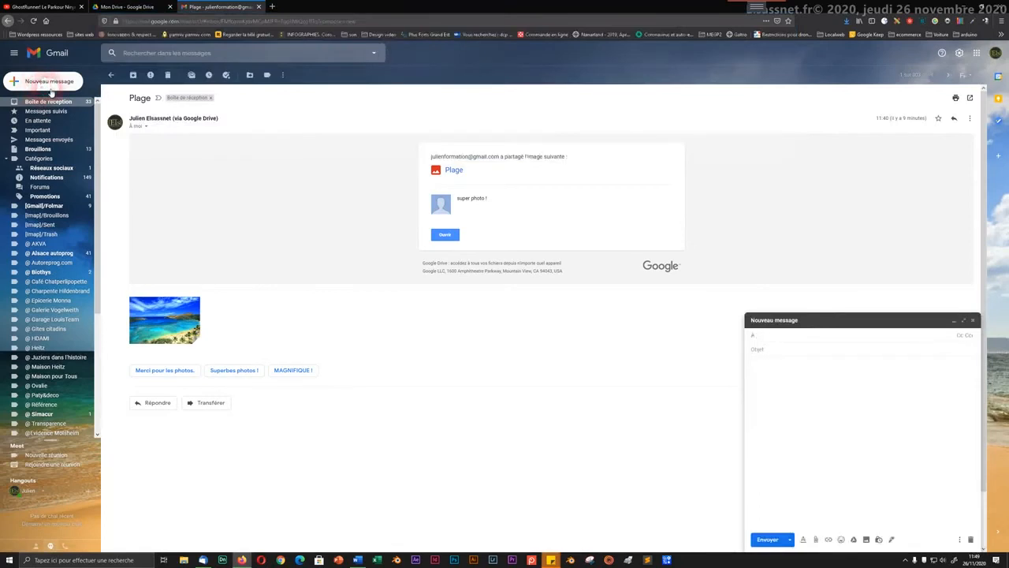
pyautogui.click(775, 408)
pyautogui.write('ju')
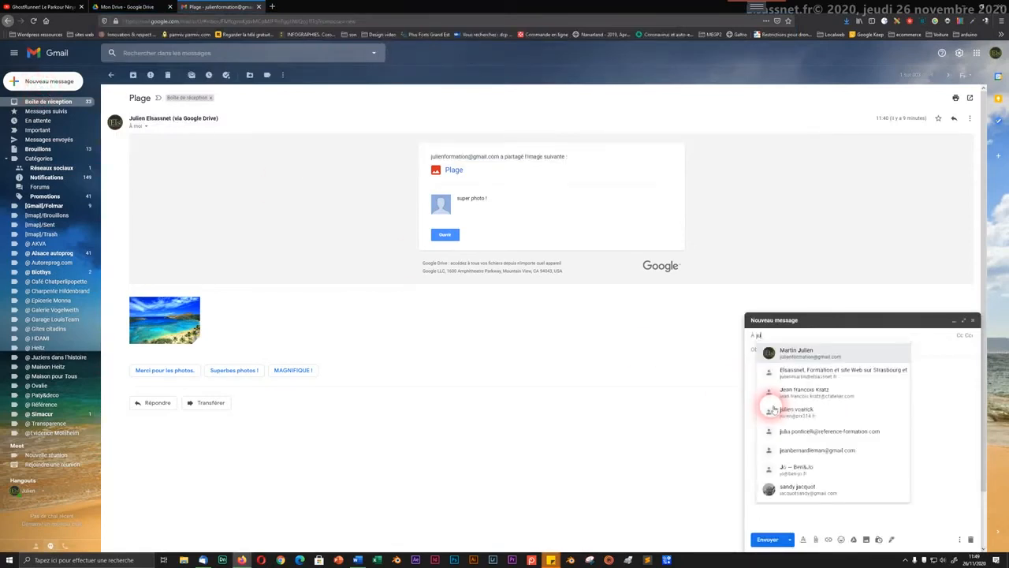
pyautogui.write('lienf')
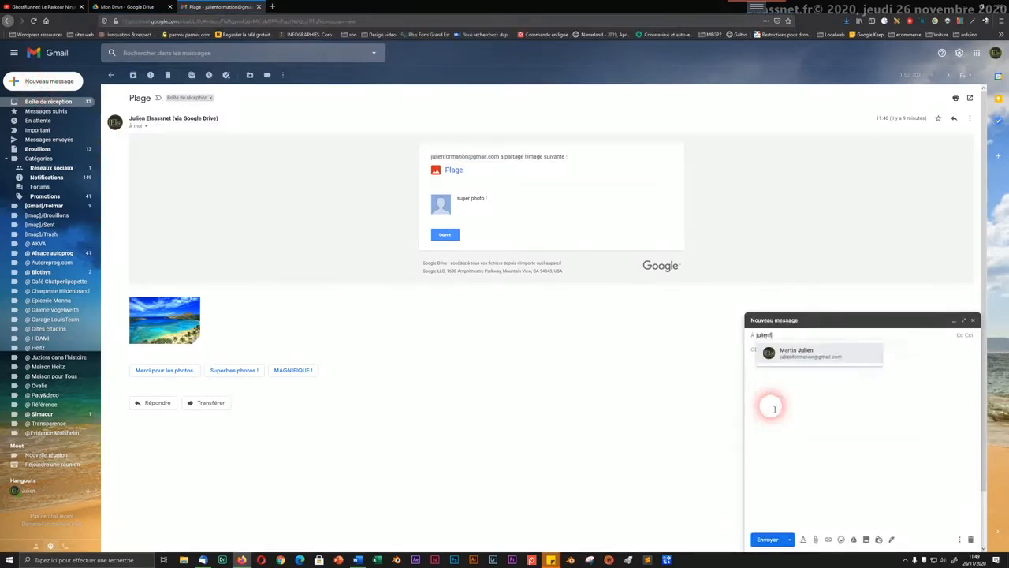
pyautogui.click(782, 359)
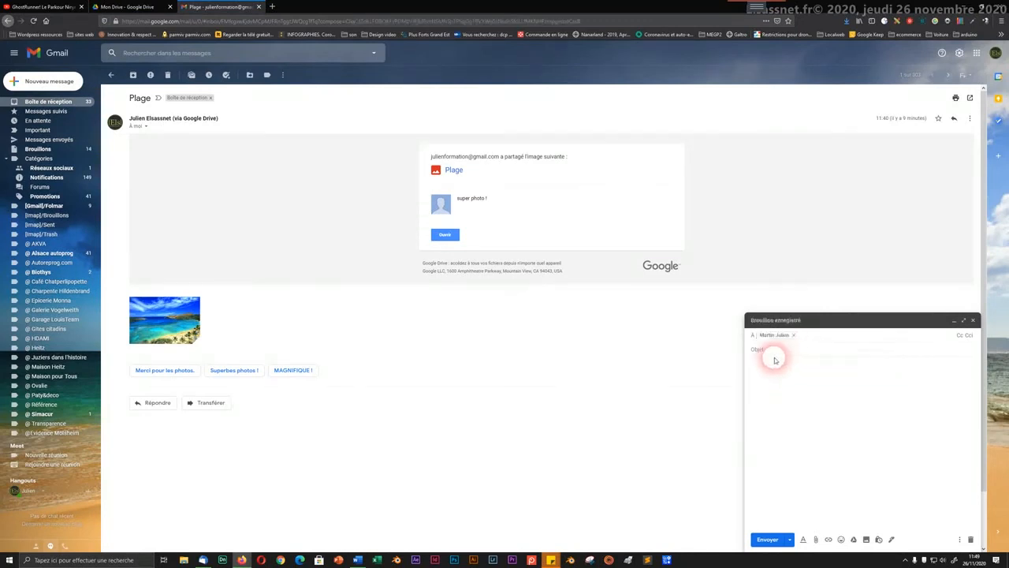
# Step: Give the draft subject 'test', body 'mon message' plus the pasted folder link; open a new Chrome window
pyautogui.click(774, 353)
pyautogui.write('te')
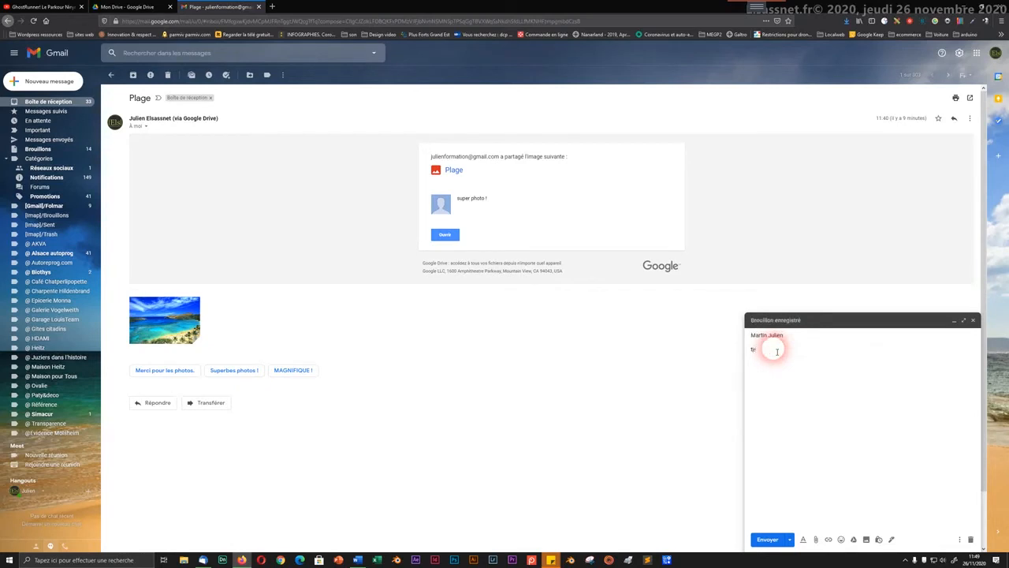
pyautogui.write('st')
pyautogui.press('Tab')
pyautogui.write('mon message')
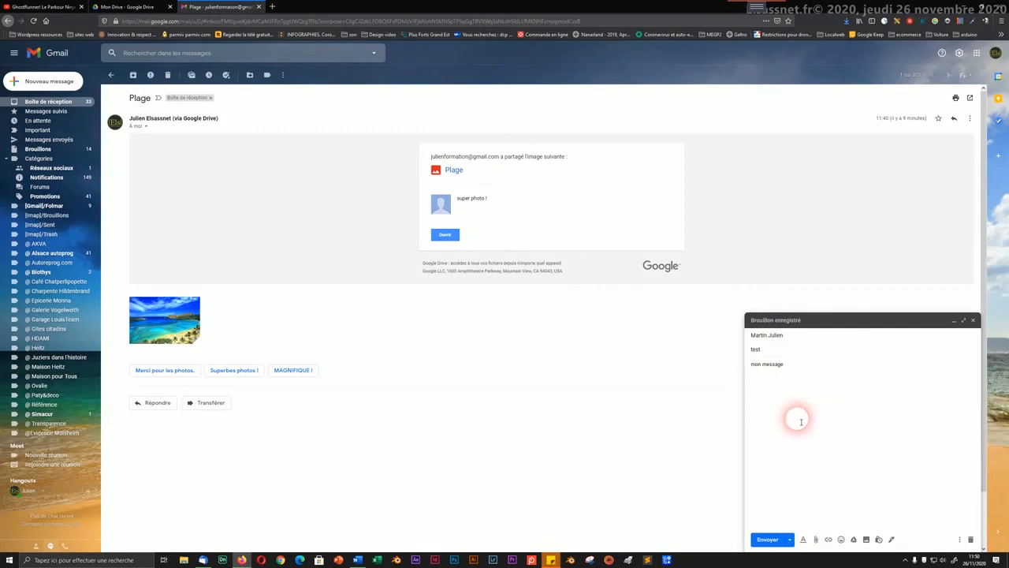
pyautogui.rightClick(787, 400)
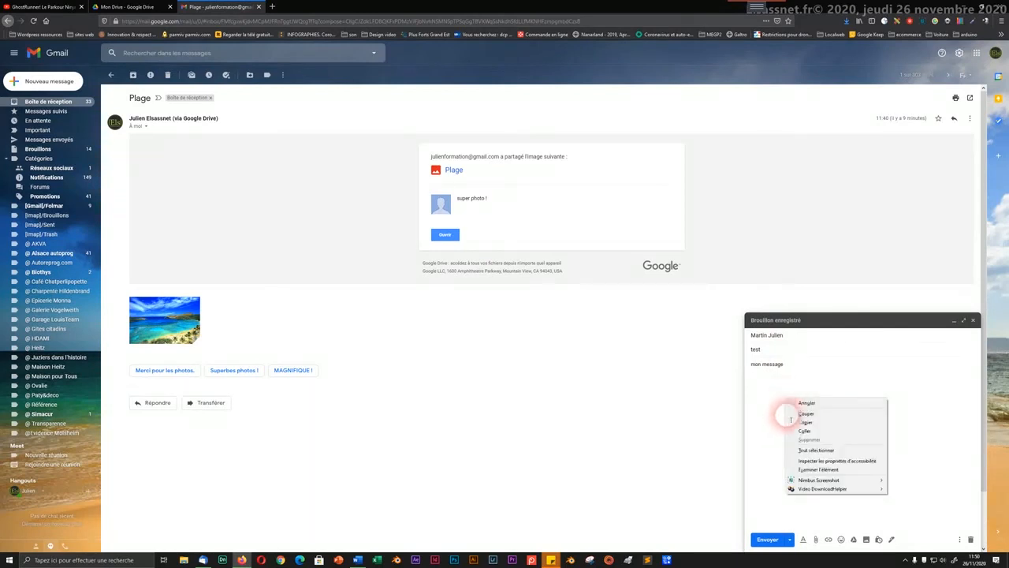
pyautogui.click(803, 431)
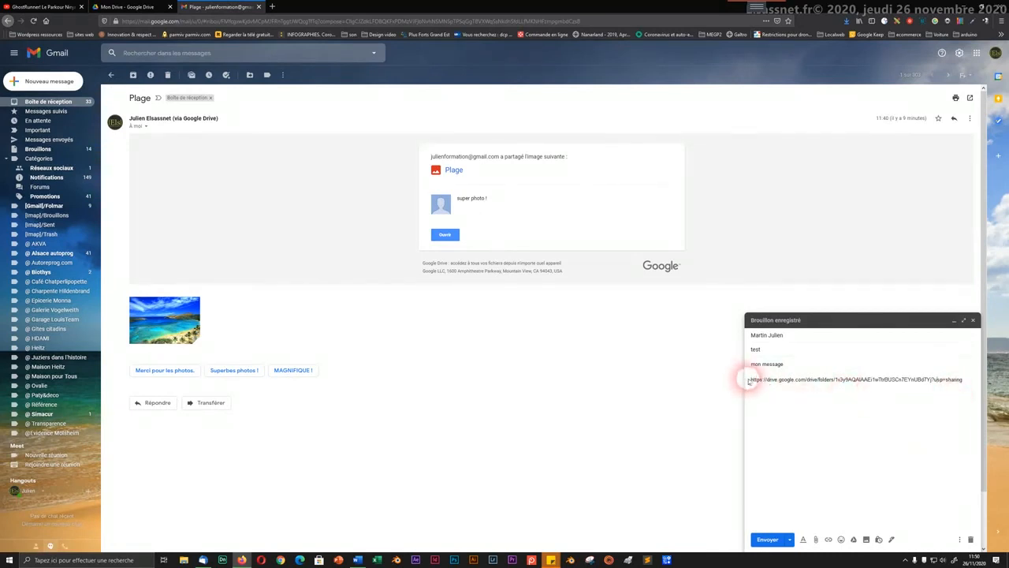
pyautogui.moveTo(748, 381); pyautogui.dragTo(820, 382)
pyautogui.click(813, 406)
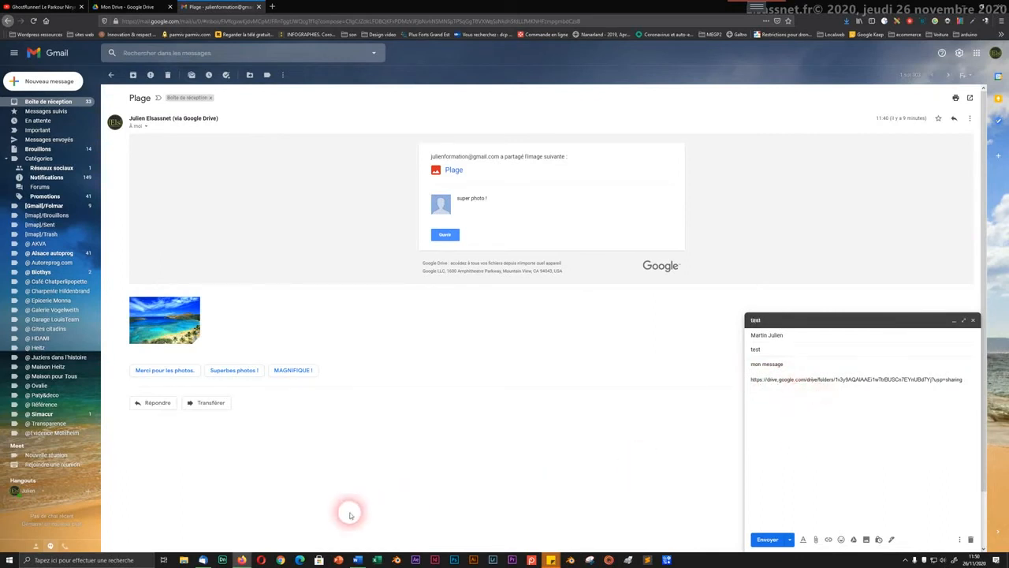
pyautogui.click(280, 559)
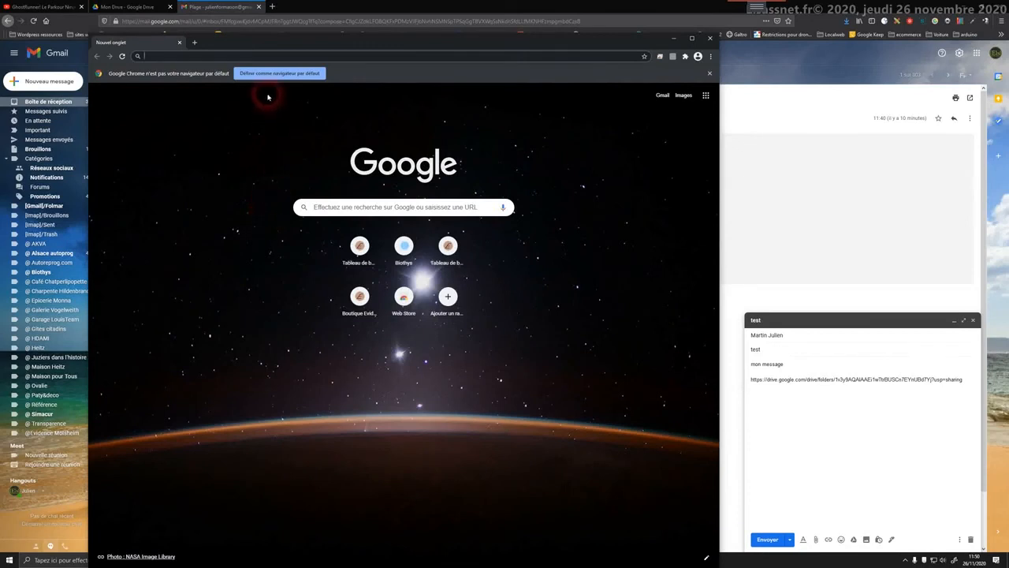
# Step: Paste the copied folder link into the Chrome address bar and open it
pyautogui.rightClick(195, 57)
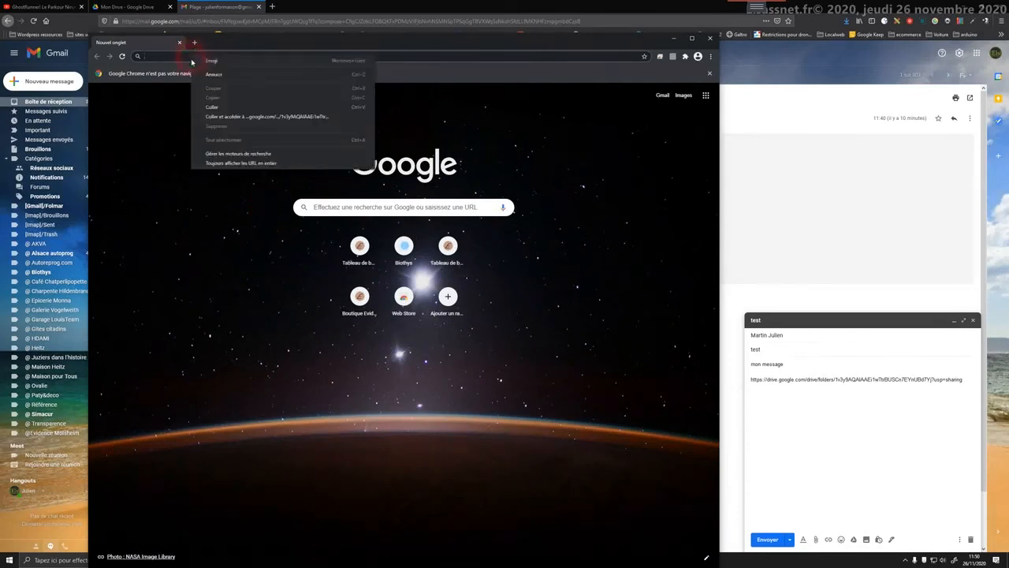
pyautogui.click(210, 107)
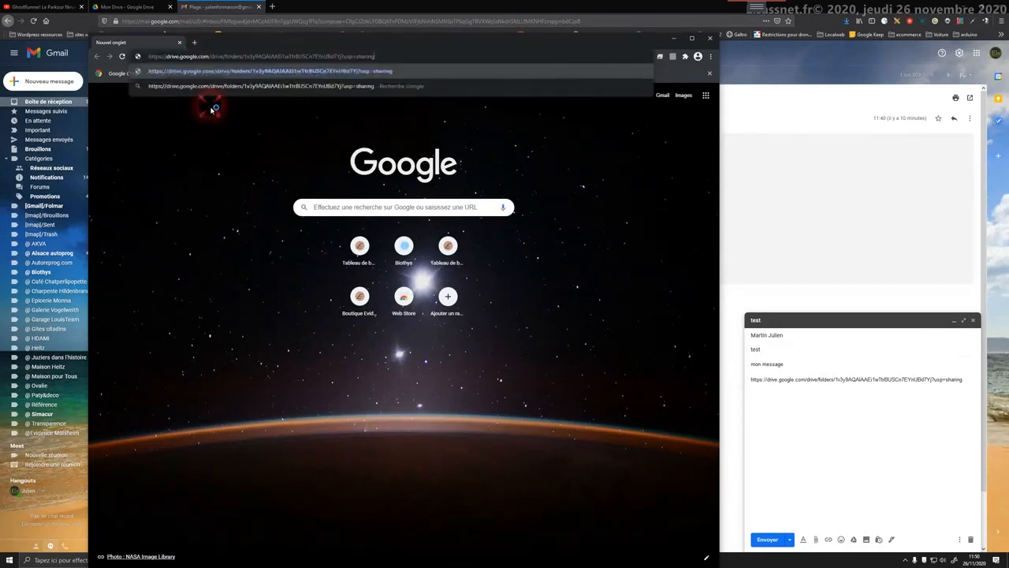
pyautogui.click(397, 70)
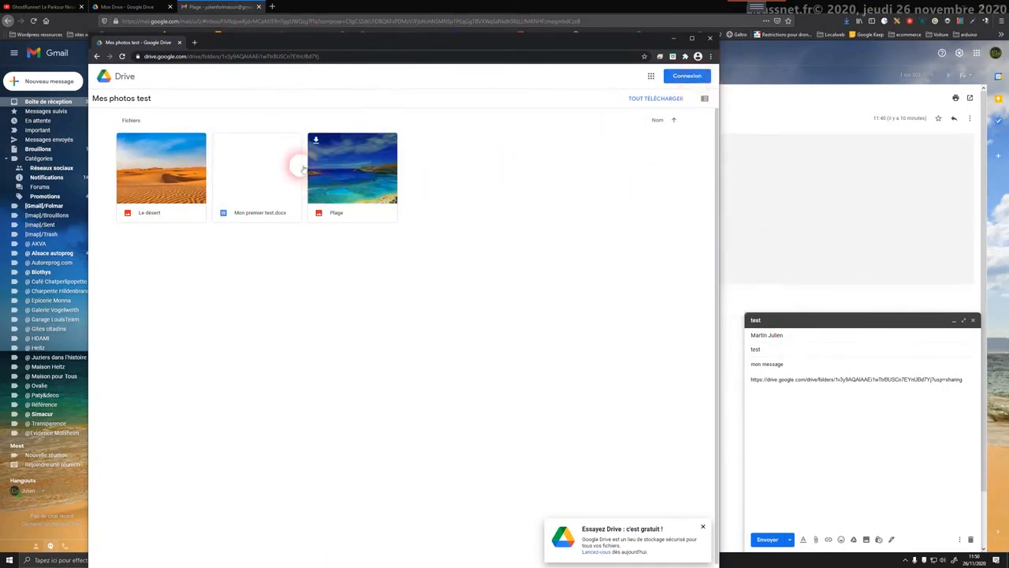
# Step: Download the Plage photo from the shared folder, then close that window
pyautogui.click(262, 183)
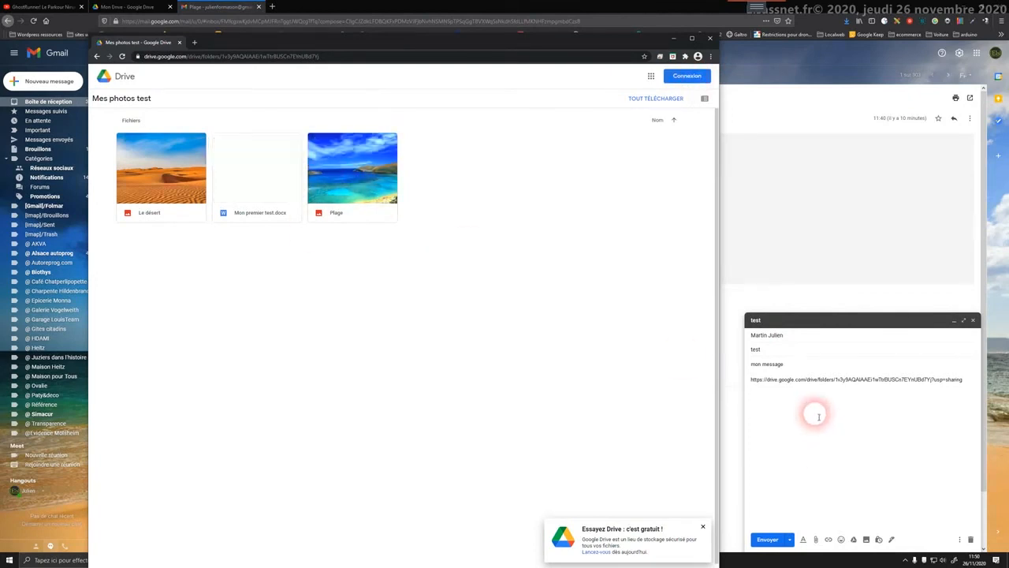
pyautogui.click(321, 134)
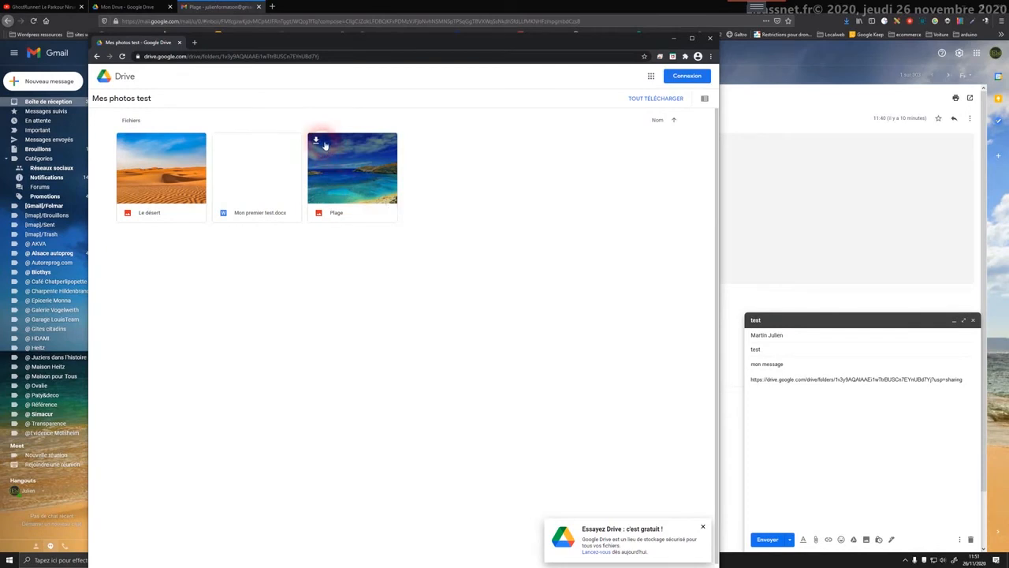
pyautogui.click(316, 140)
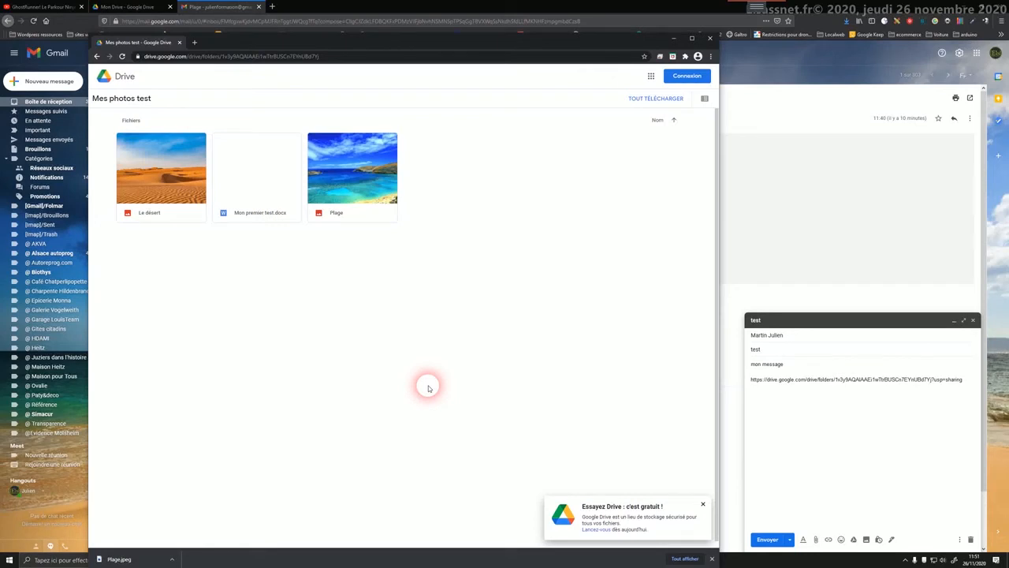
pyautogui.click(709, 39)
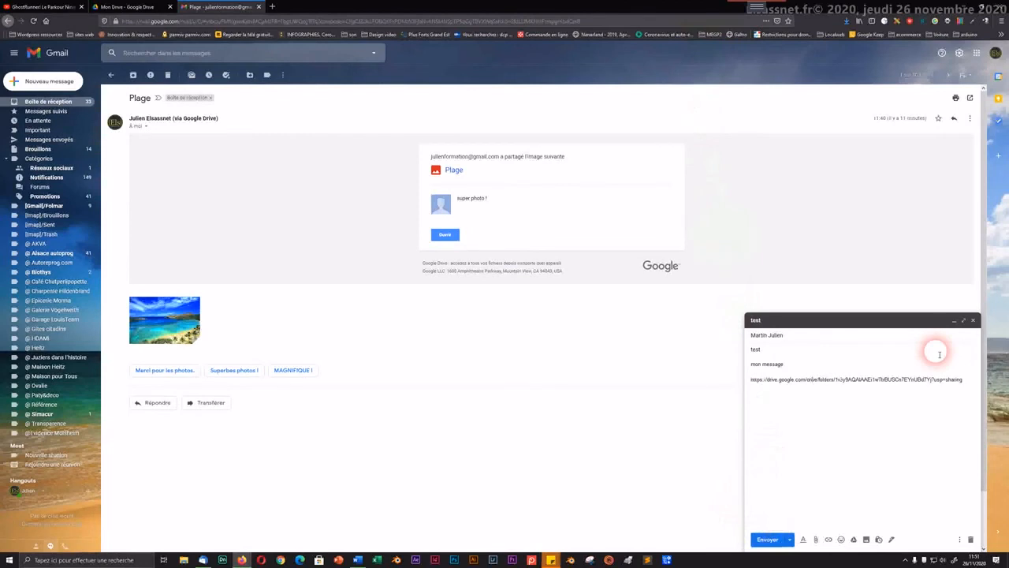
# Step: Close the 'test' draft and open a blank Nouveau message
pyautogui.click(973, 321)
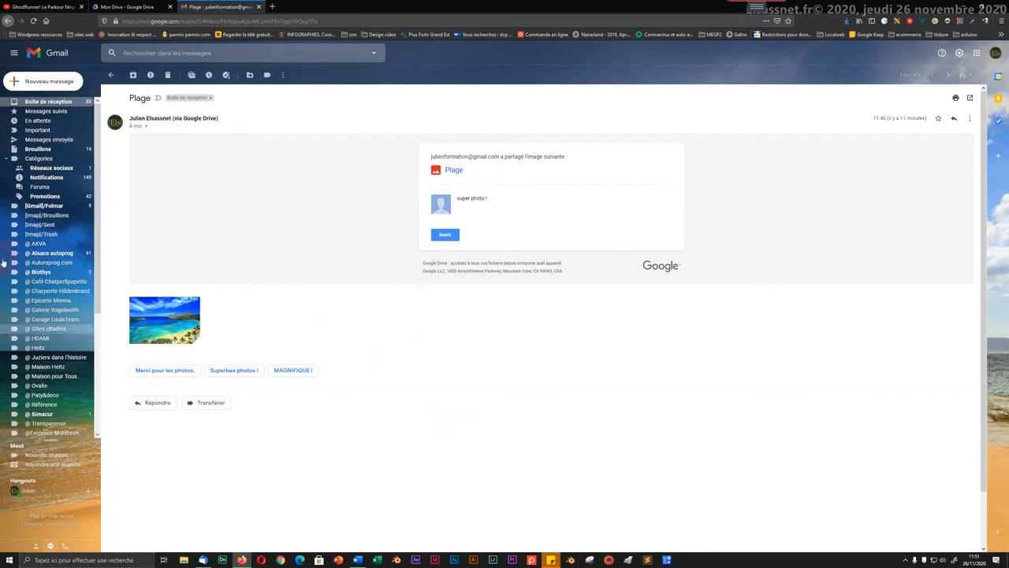
pyautogui.click(49, 82)
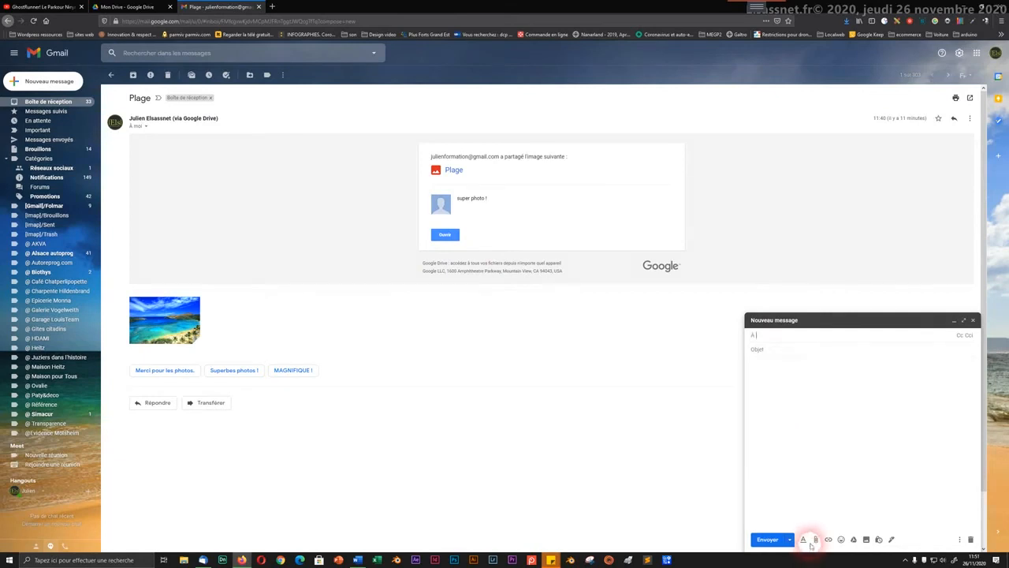
# Step: Insert a Drive link to Le désert from the Mes photos test folder using the Drive picker
pyautogui.click(854, 541)
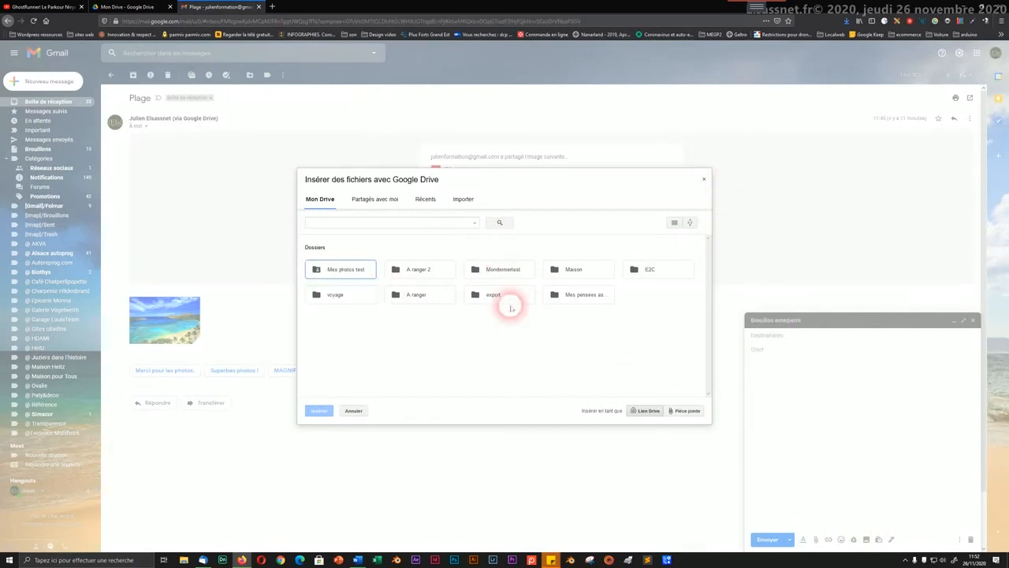
pyautogui.doubleClick(321, 273)
pyautogui.click(406, 329)
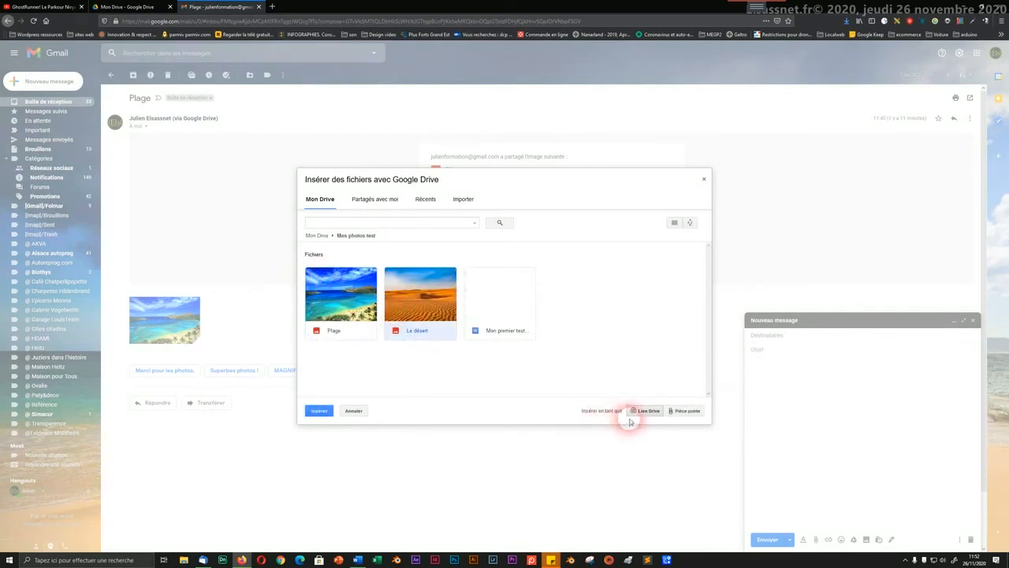
pyautogui.click(322, 409)
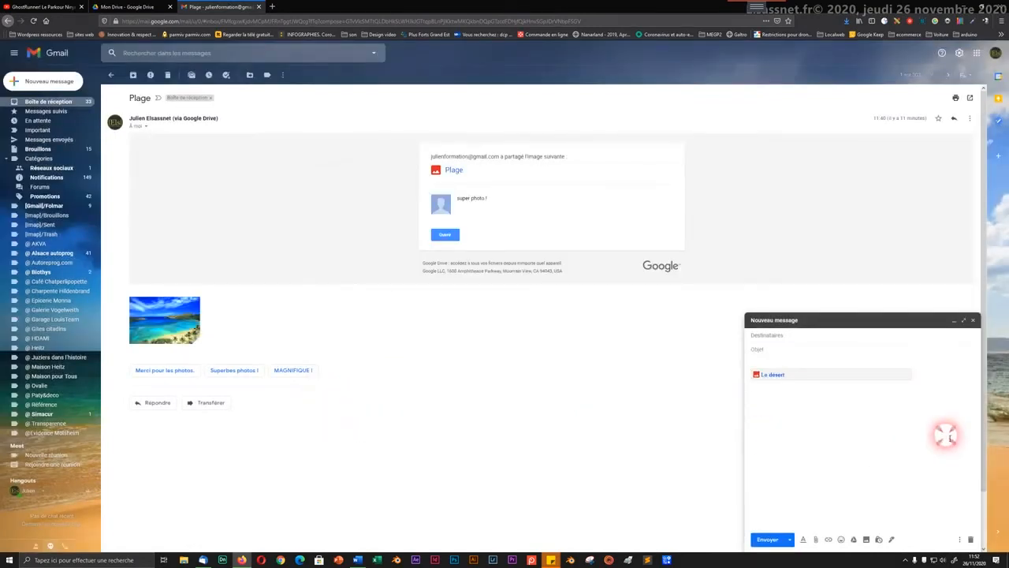
# Step: Address the message to the contact and set the subject 'Voici ma photo du désert'
pyautogui.click(815, 333)
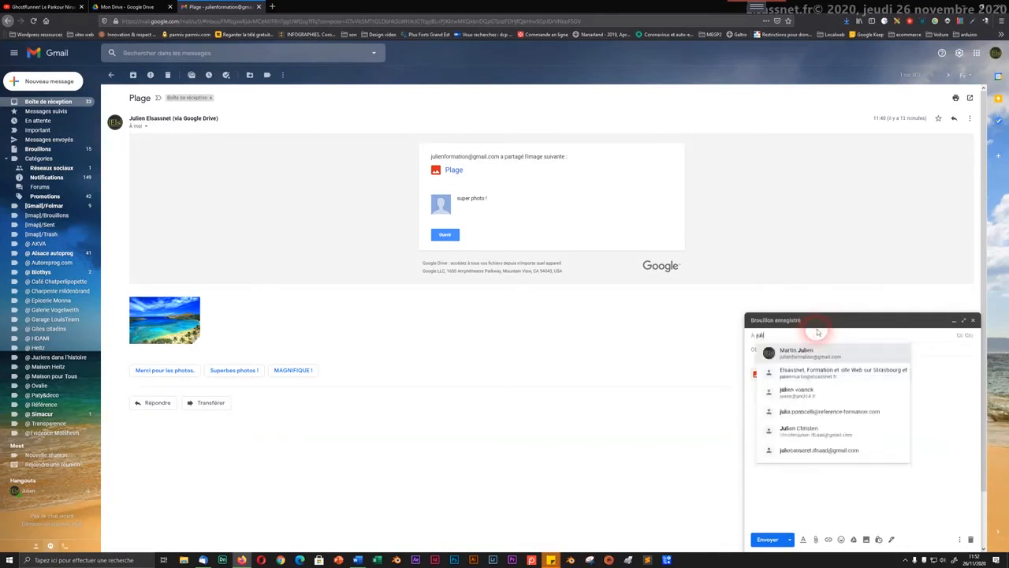
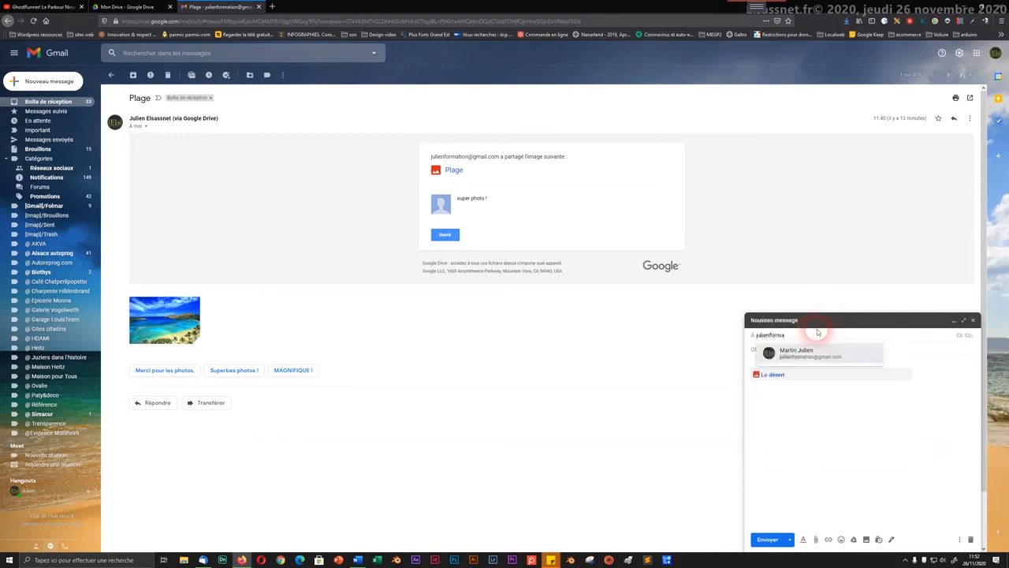
pyautogui.press('Return')
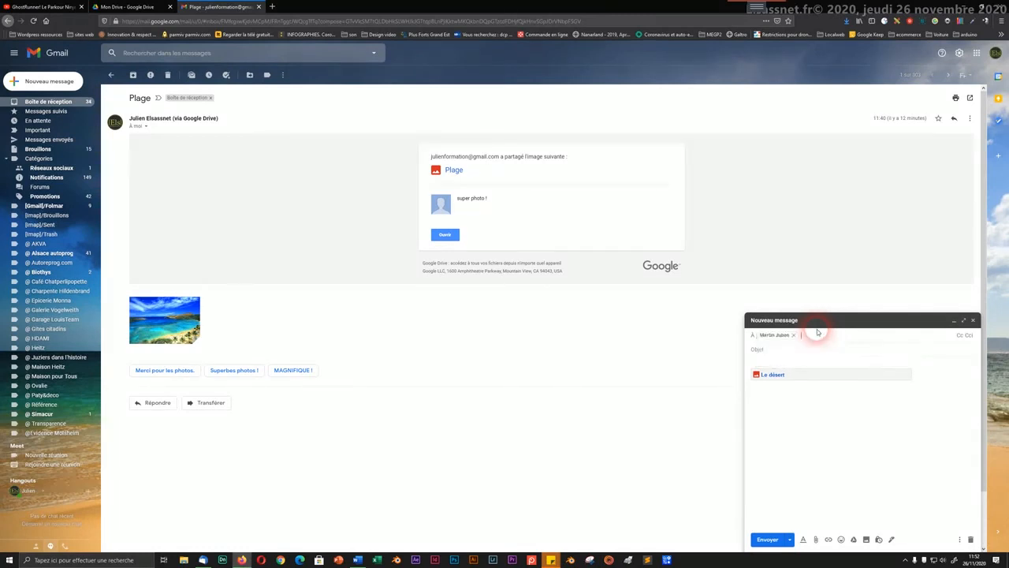
pyautogui.click(763, 349)
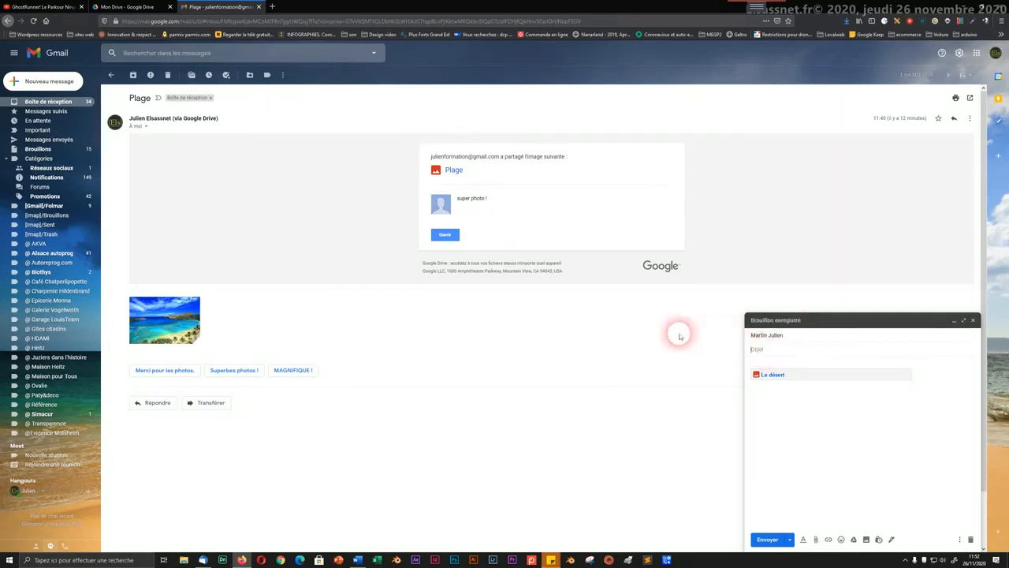
pyautogui.write('Voici ma photo du désert')
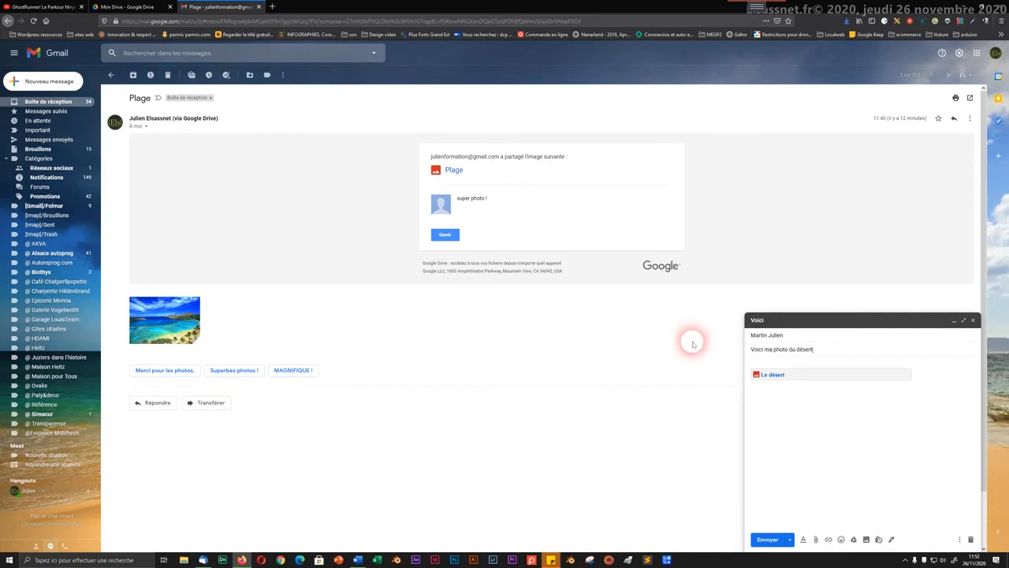
# Step: Write 'Bonjour, voici la photo du désert' with a Bien cordialement sign-off, and send it
pyautogui.click(756, 361)
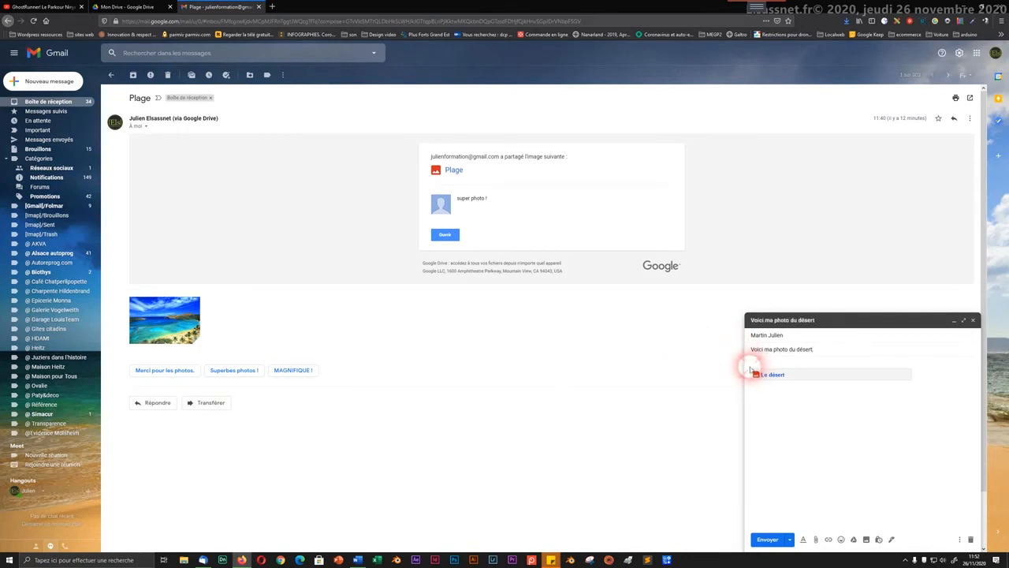
pyautogui.press('Return')
pyautogui.press('Return')
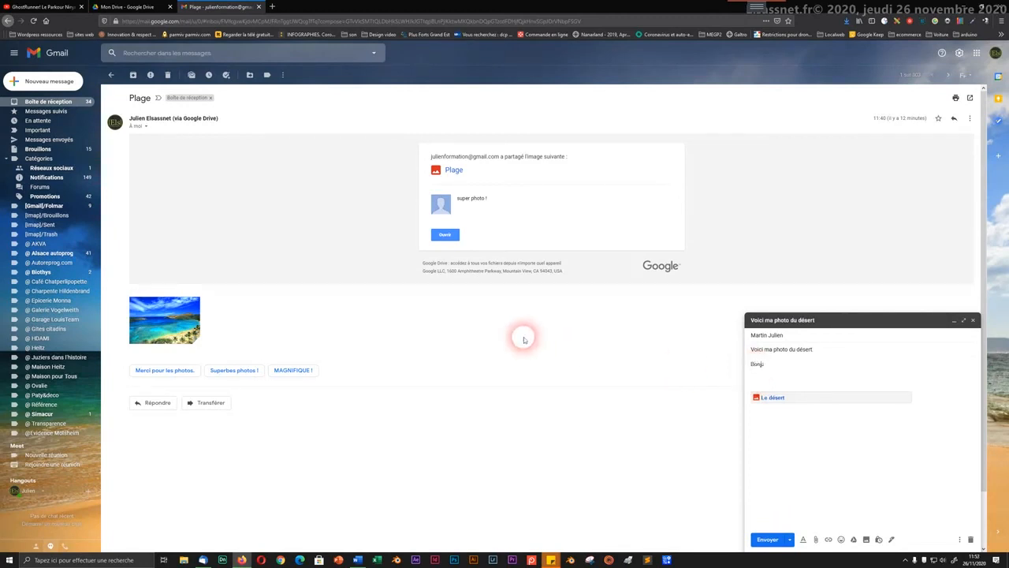
pyautogui.write('Bonjour,')
pyautogui.press('Return')
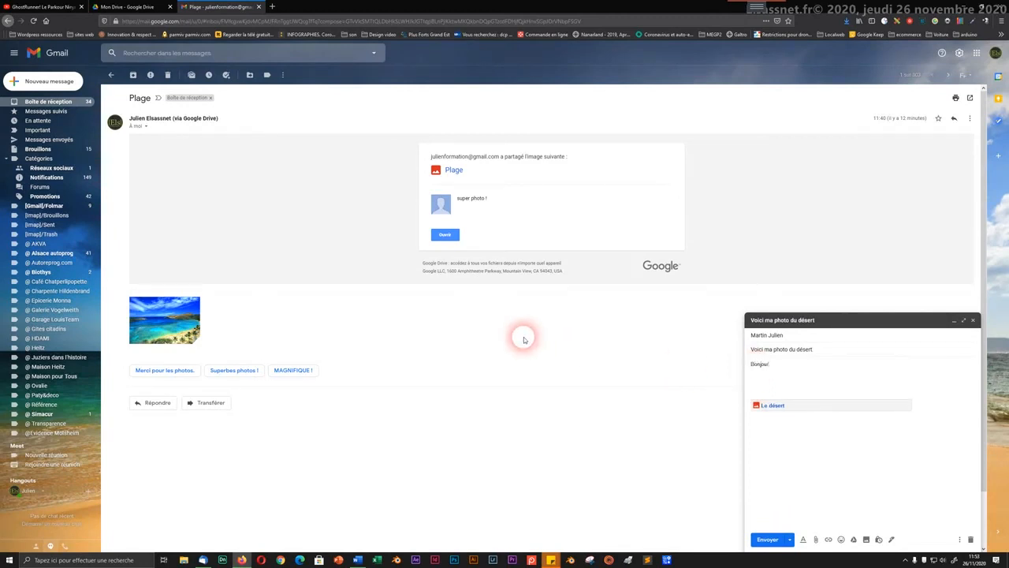
pyautogui.write('voici la photo du dés')
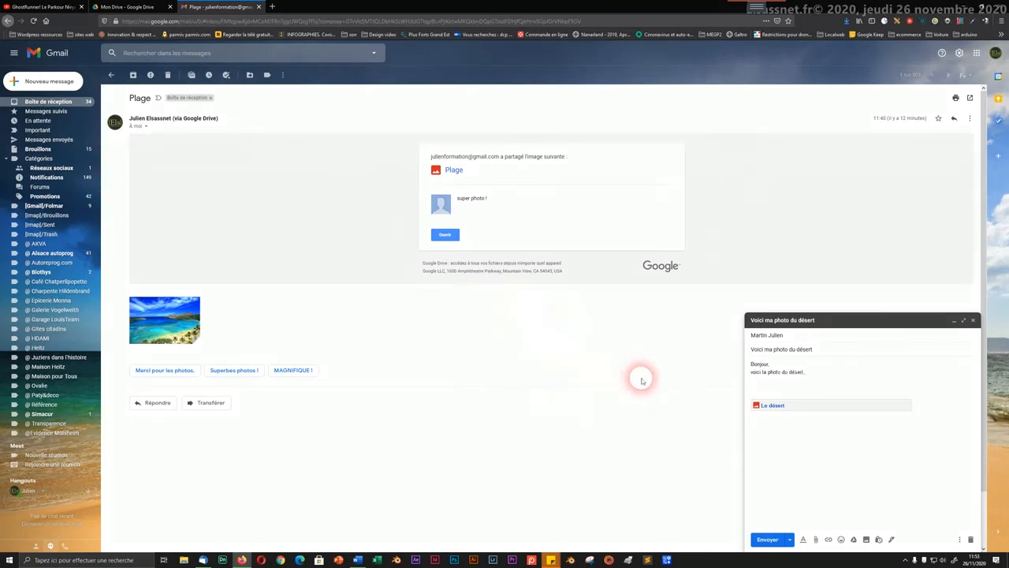
pyautogui.write('ert')
pyautogui.press('Return')
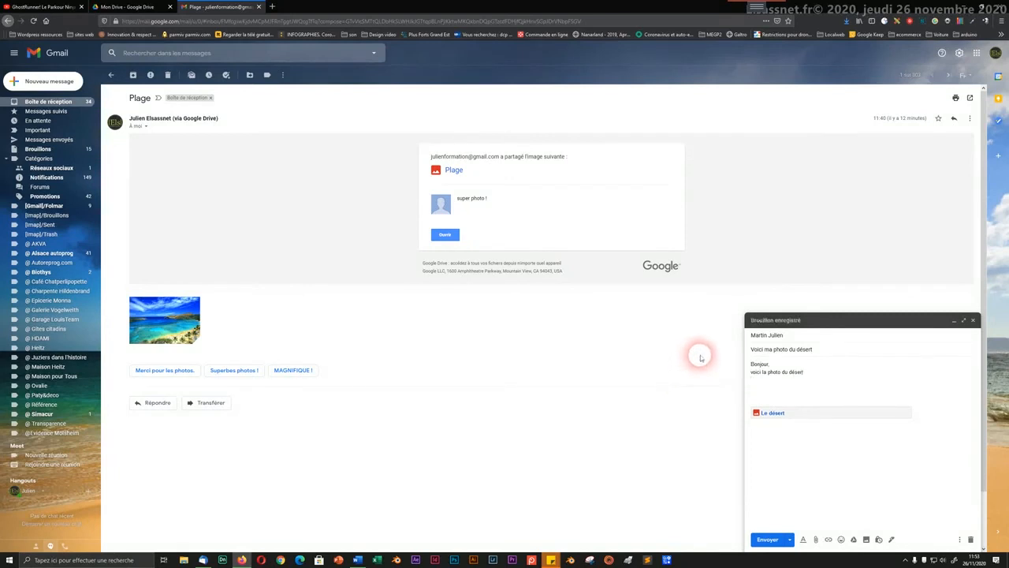
pyautogui.press('Return')
pyautogui.write('Bo')
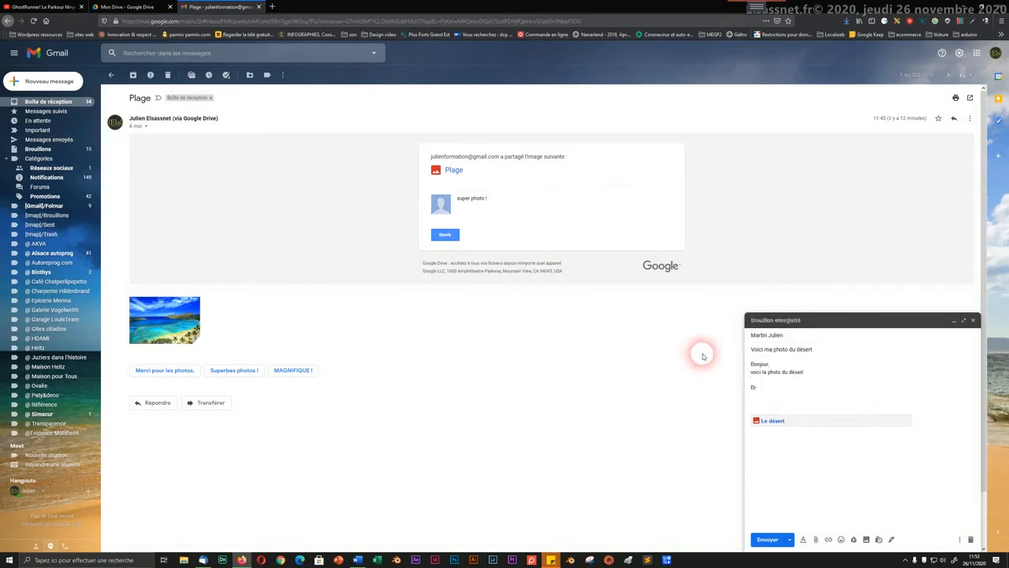
pyautogui.write('en cordialement,')
pyautogui.press('Tab')
pyautogui.press('Return')
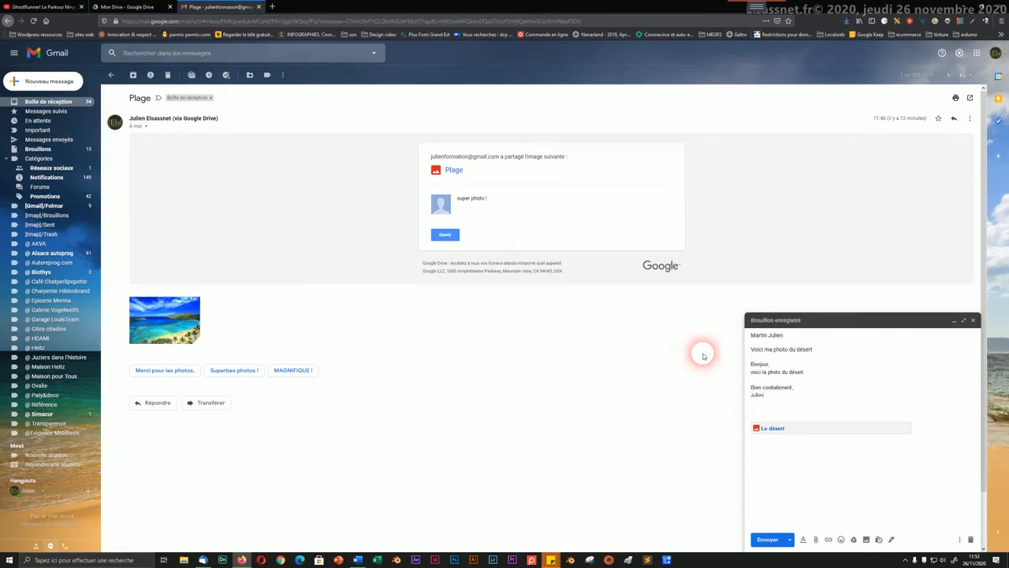
pyautogui.click(770, 540)
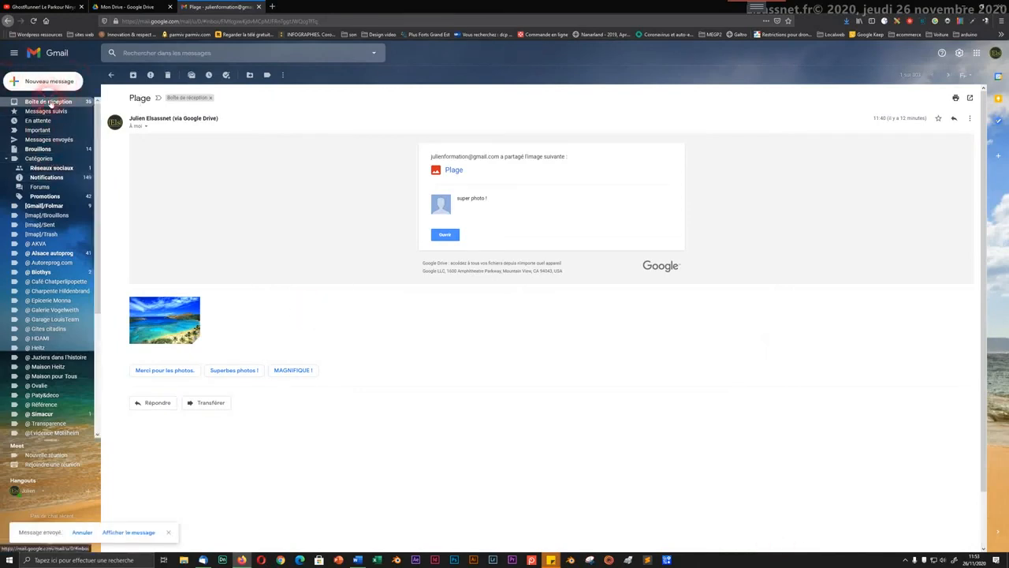
# Step: Open the received 'Voici ma photo du désert' email from the inbox to check the Le désert link
pyautogui.click(48, 102)
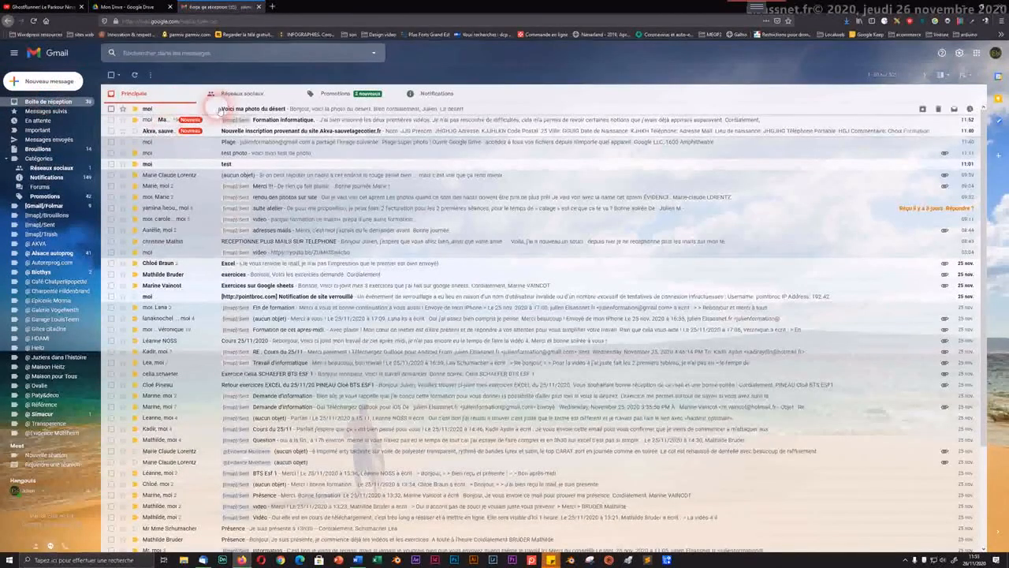
pyautogui.click(252, 111)
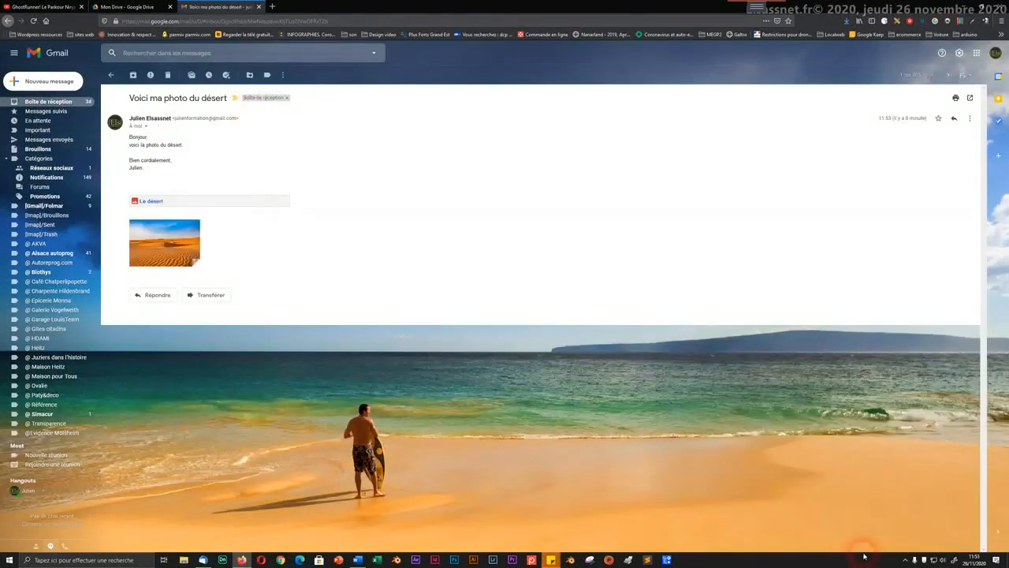
pyautogui.click(904, 559)
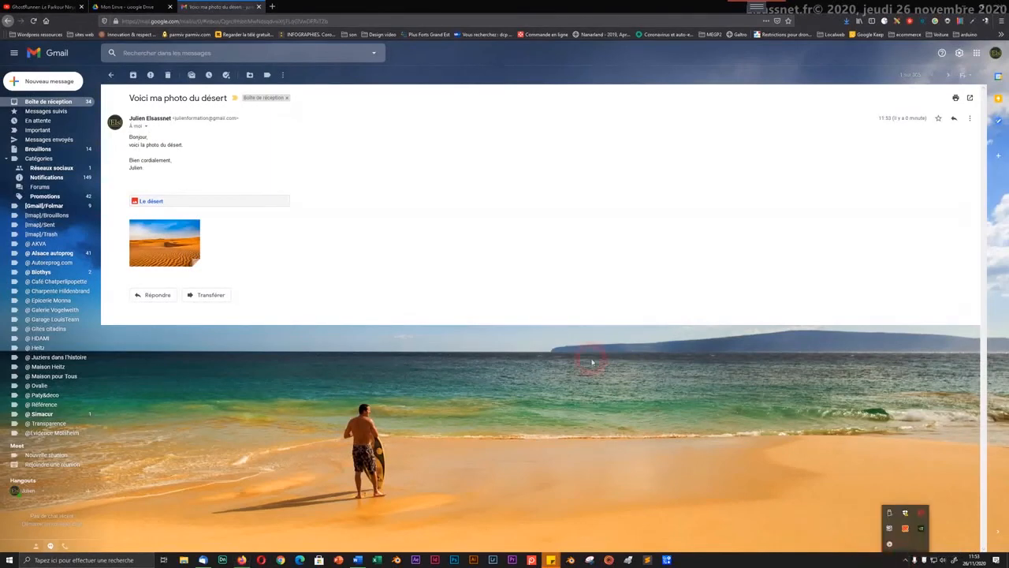
pyautogui.rightClick(889, 544)
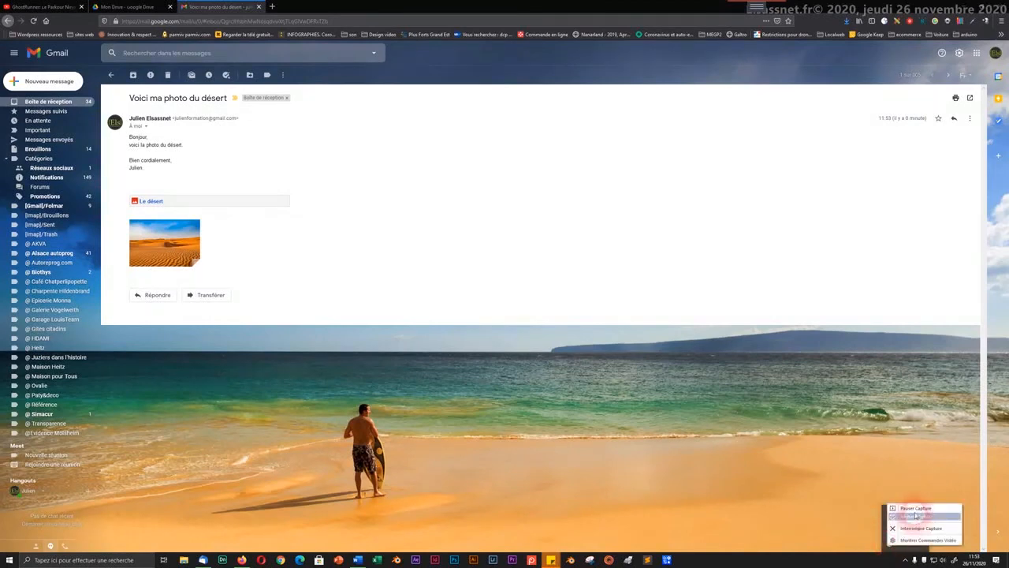
pyautogui.click(916, 516)
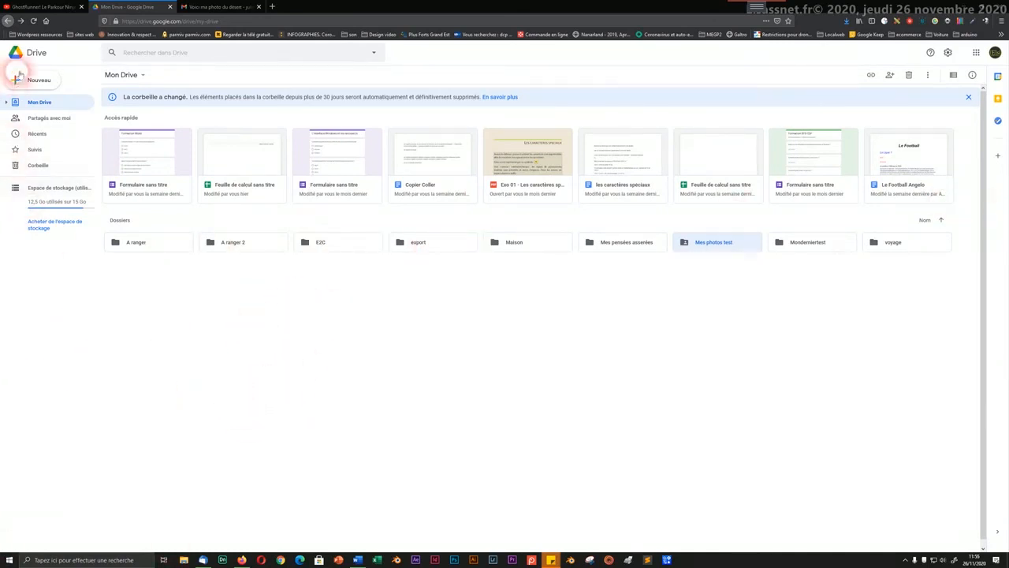
# Step: Upload Scan20112020_0001.pdf into My Drive, then delete it again
pyautogui.click(24, 82)
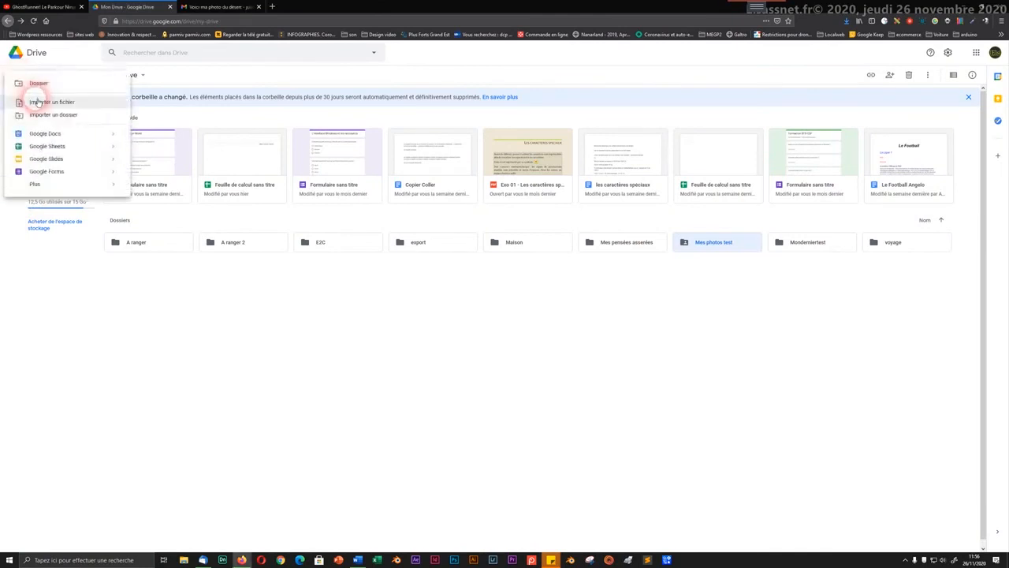
pyautogui.click(37, 103)
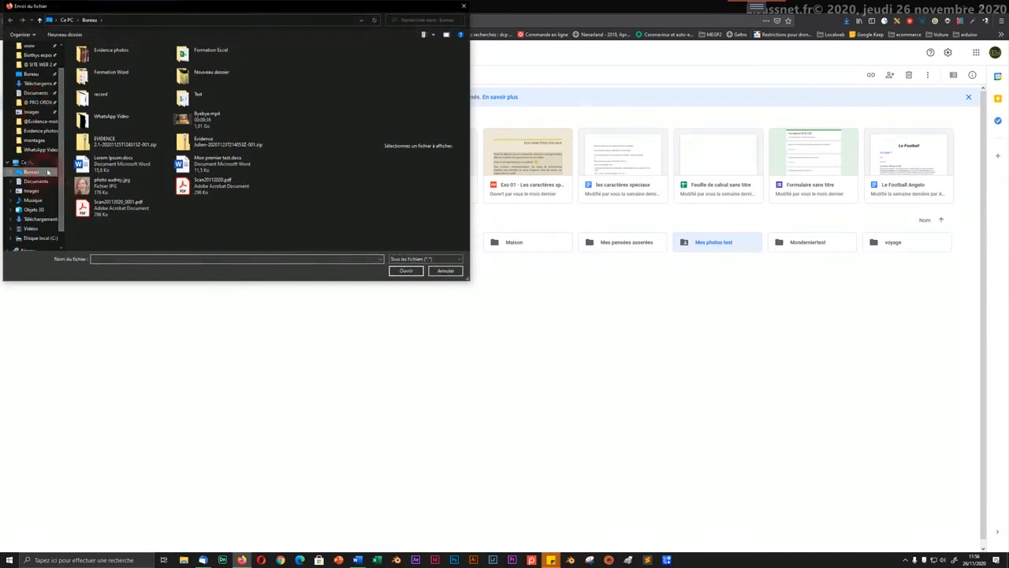
pyautogui.doubleClick(106, 210)
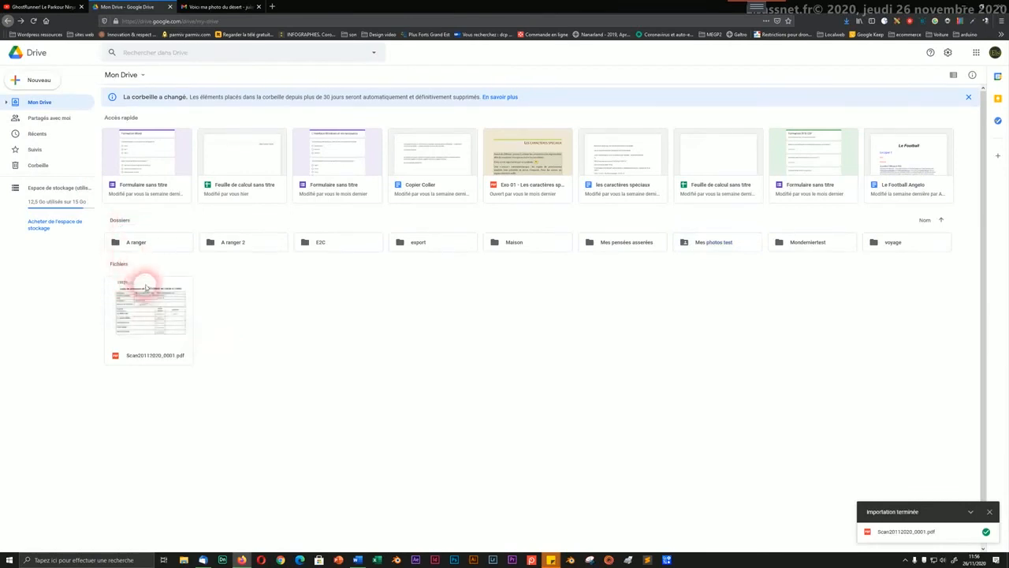
pyautogui.rightClick(152, 330)
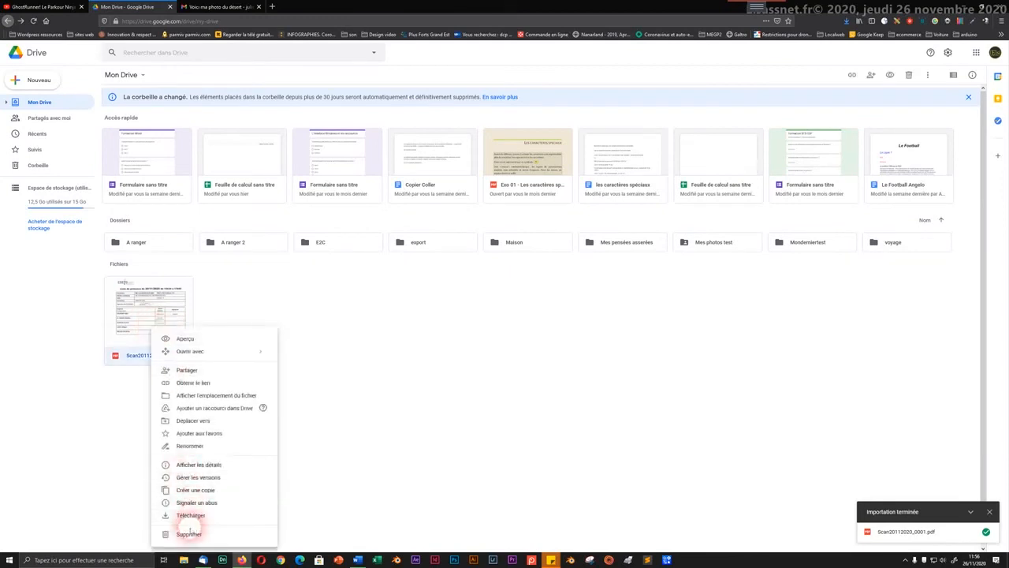
pyautogui.click(189, 534)
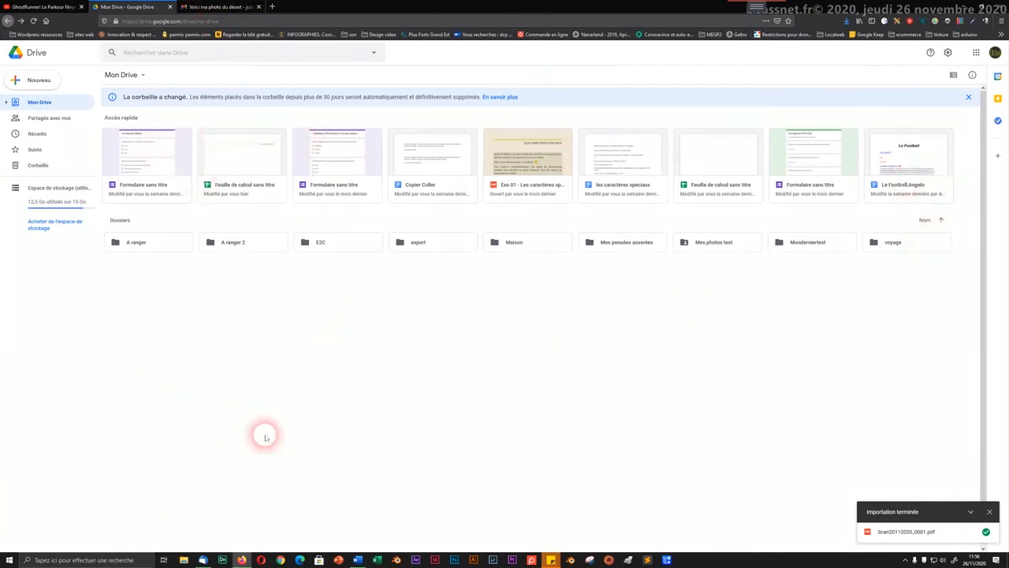
# Step: Show Mes photos test's details, check its activity history, return to Details, then deselect it
pyautogui.click(687, 248)
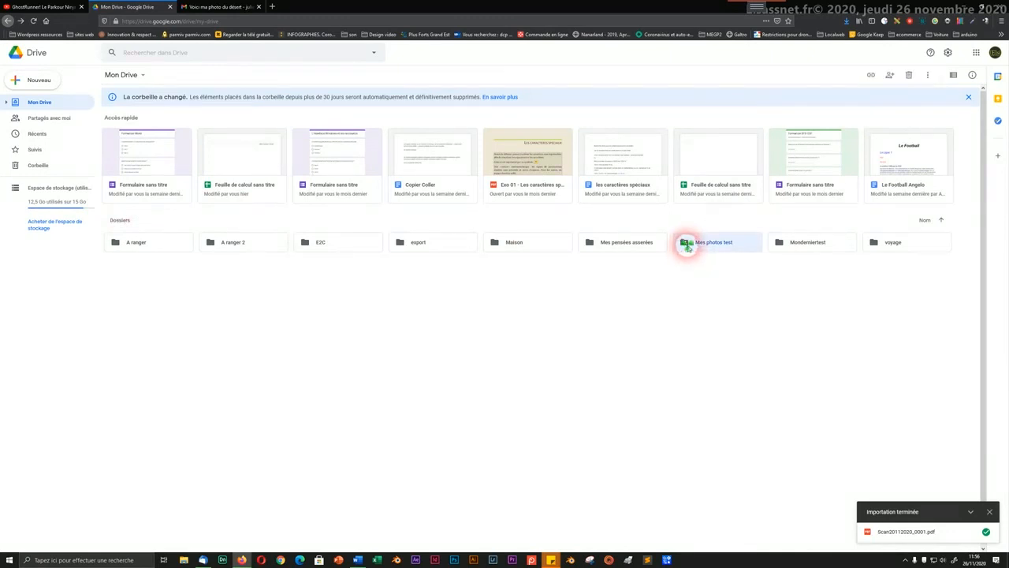
pyautogui.rightClick(686, 247)
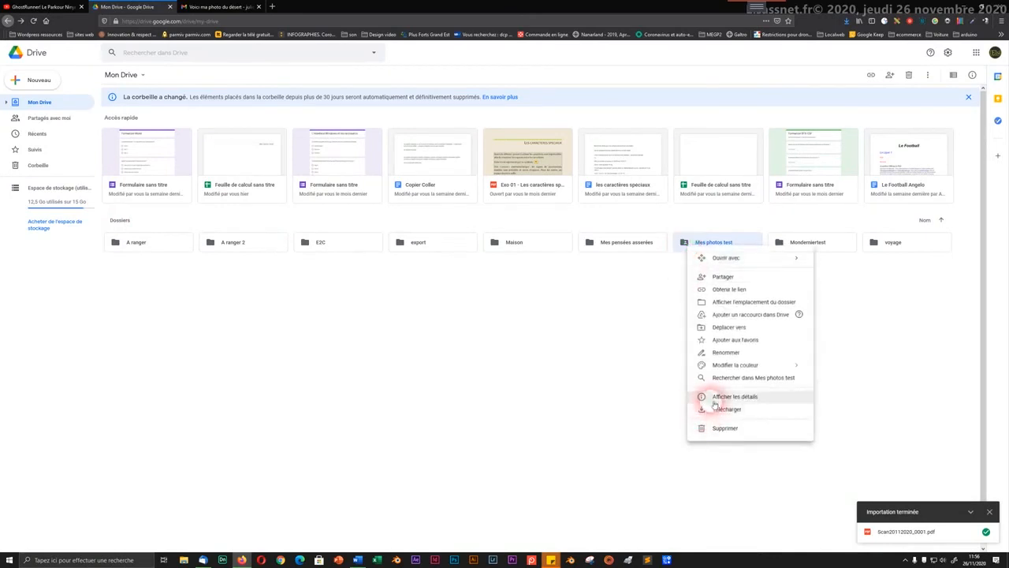
pyautogui.click(715, 400)
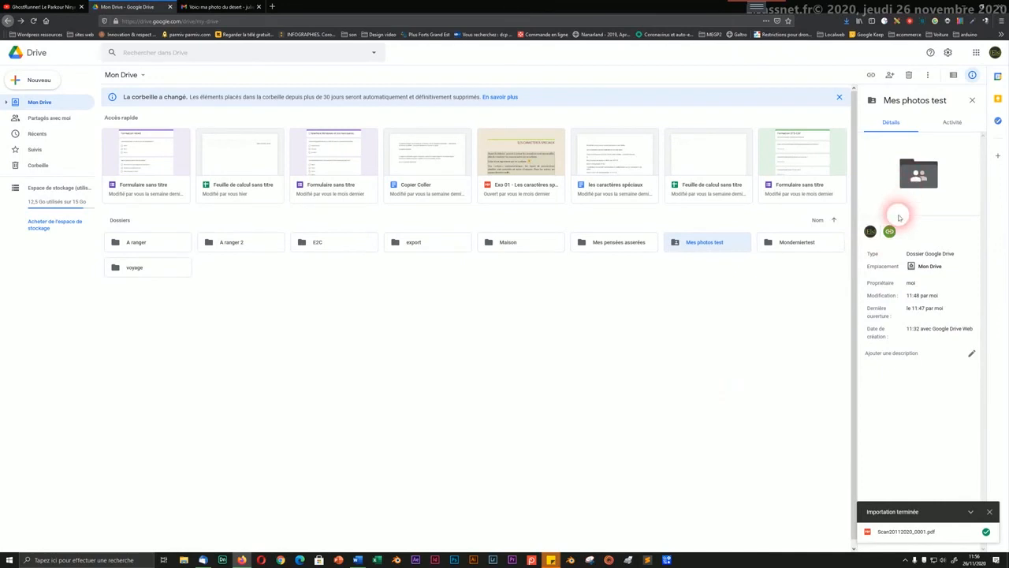
pyautogui.click(943, 130)
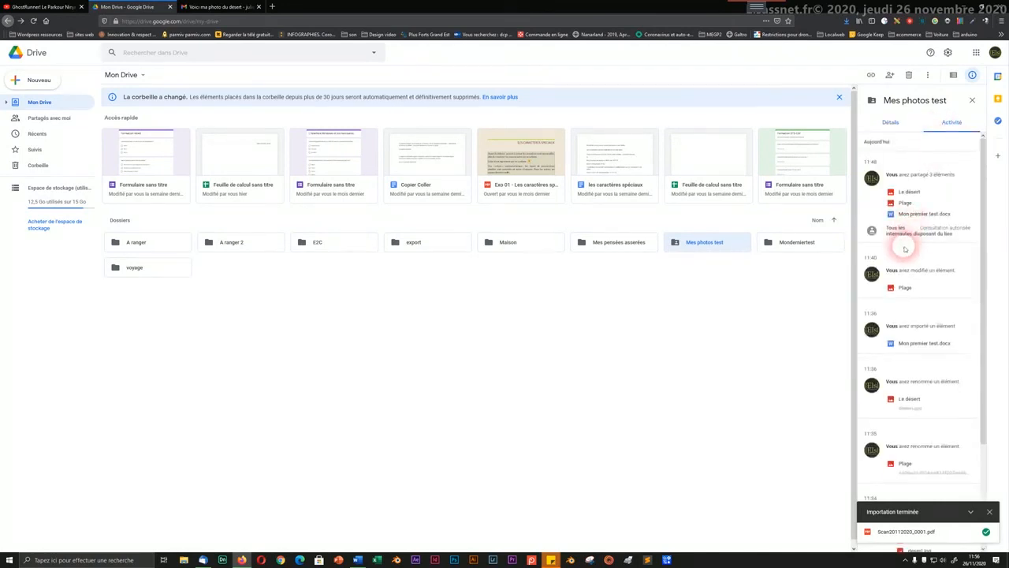
pyautogui.scroll(-2, 908, 261)
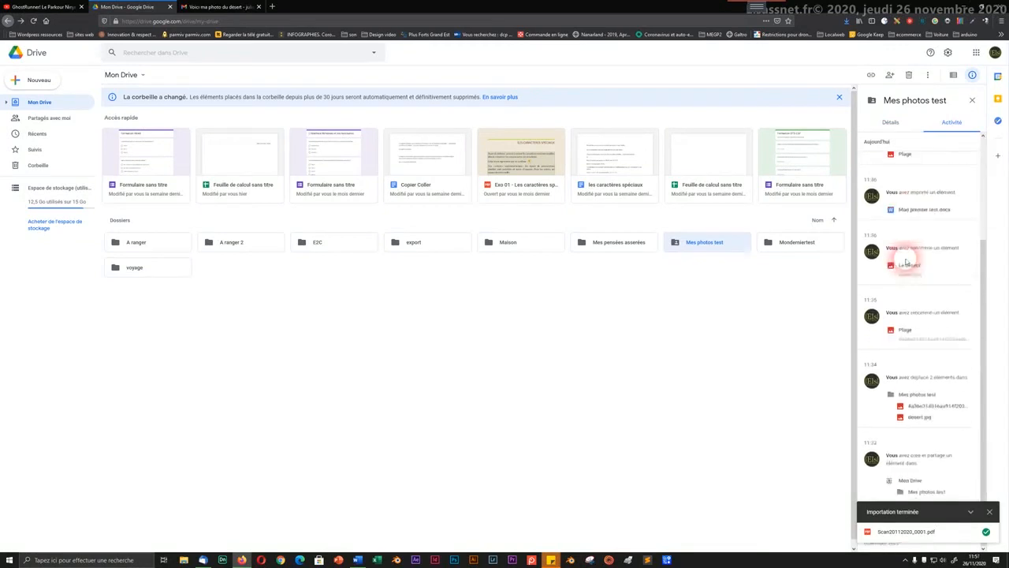
pyautogui.click(991, 512)
pyautogui.scroll(2, 911, 347)
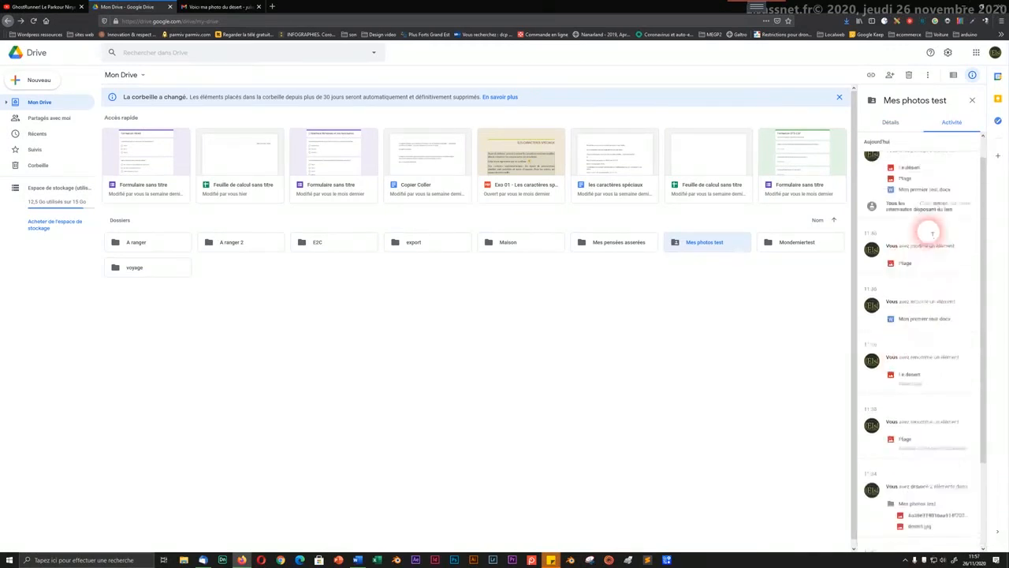
pyautogui.click(890, 124)
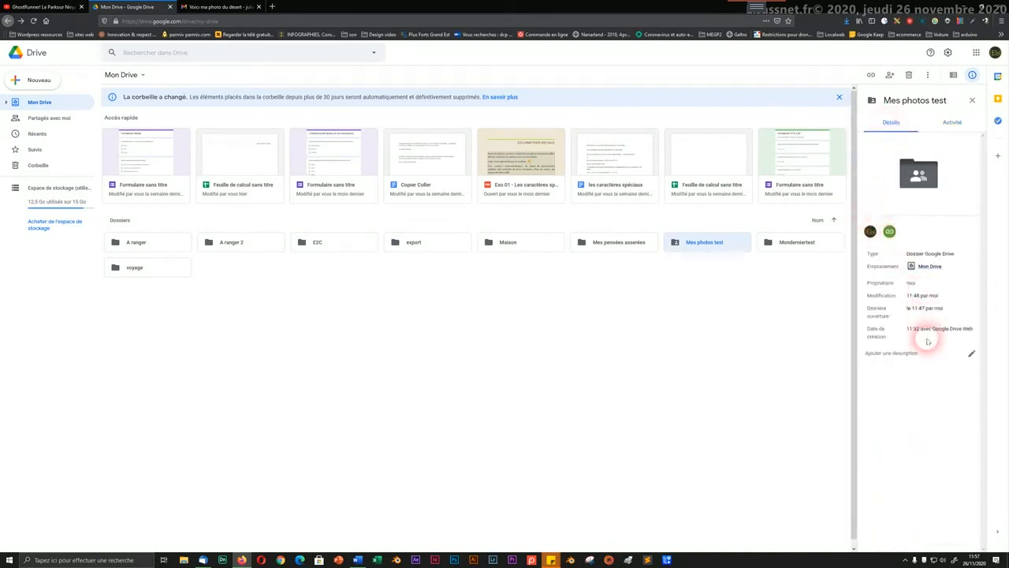
pyautogui.moveTo(890, 231)
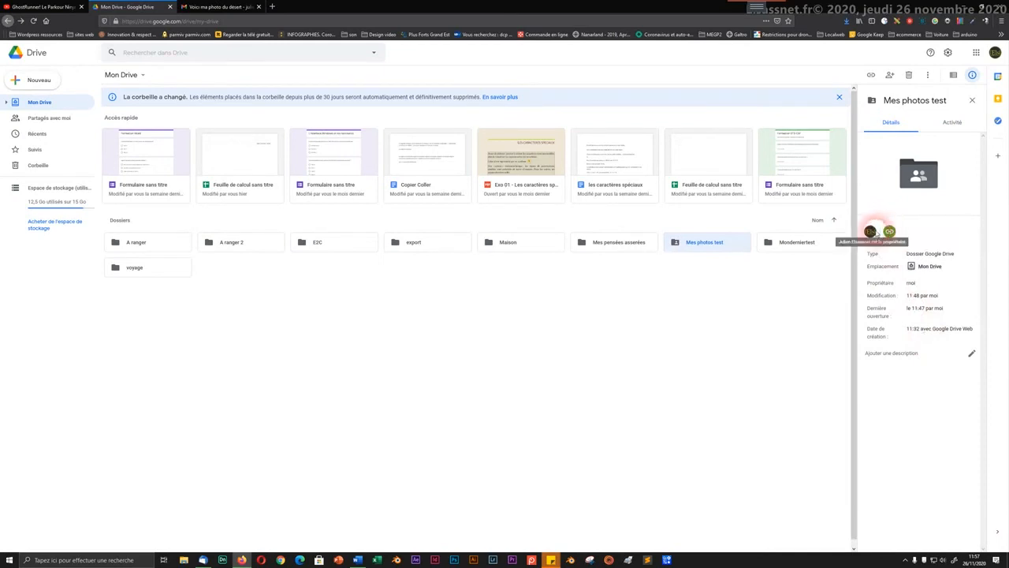
pyautogui.click(728, 346)
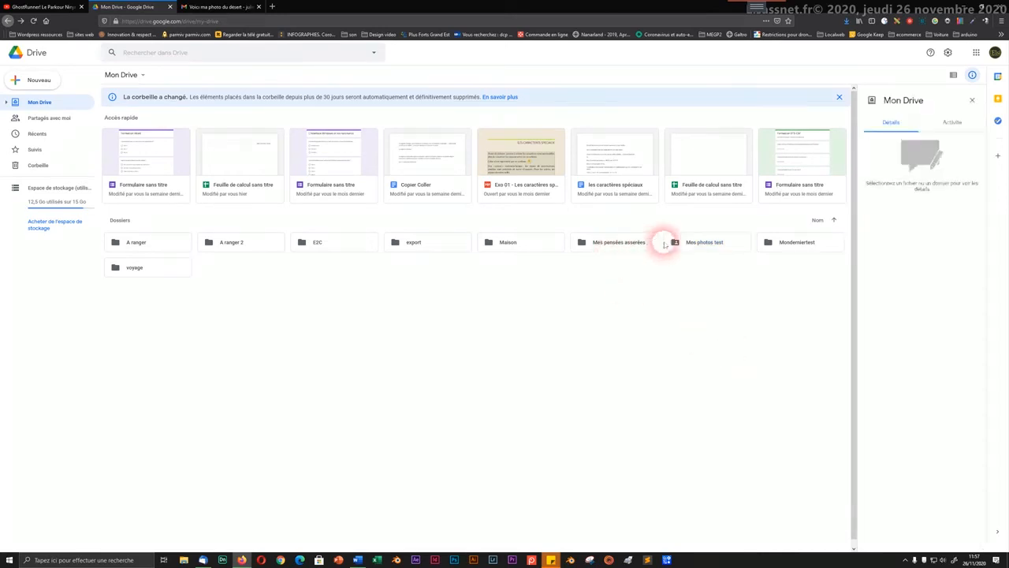
# Step: Copy the Mes photos test folder's shareable link
pyautogui.rightClick(712, 246)
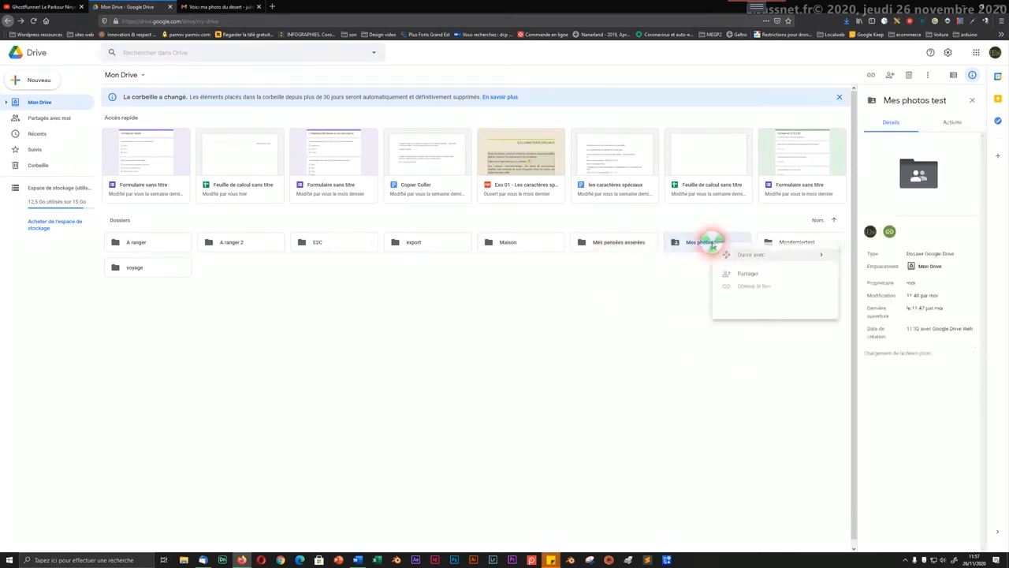
pyautogui.click(729, 287)
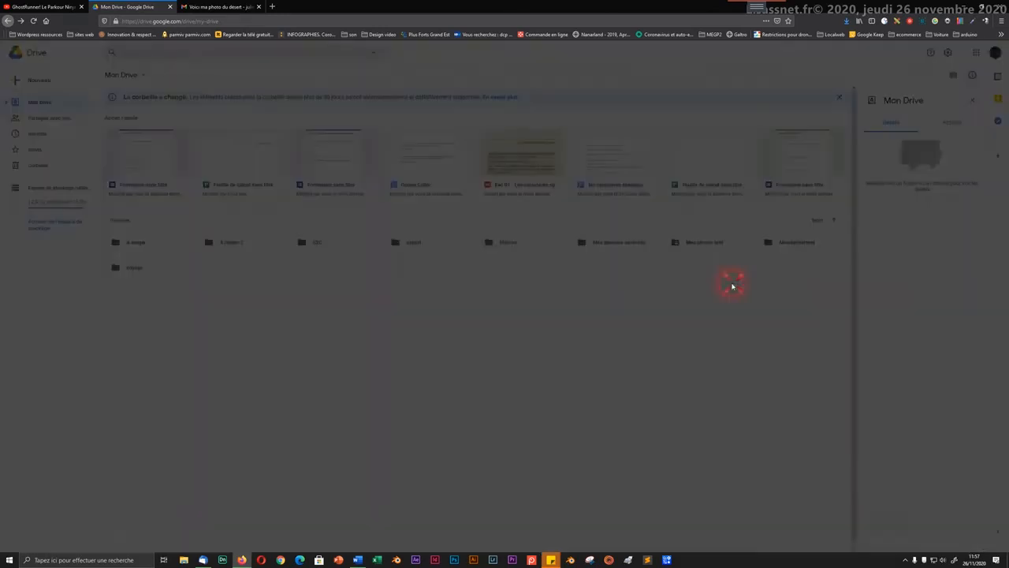
pyautogui.click(603, 309)
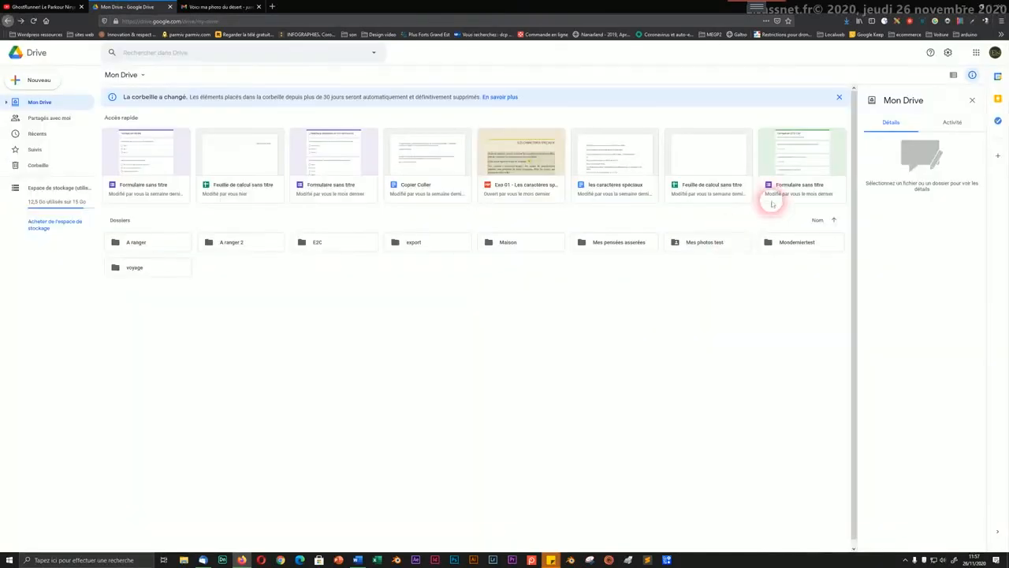
# Step: Review the folder's sharing and advanced settings, dismiss the link tip, and close sharing
pyautogui.rightClick(708, 244)
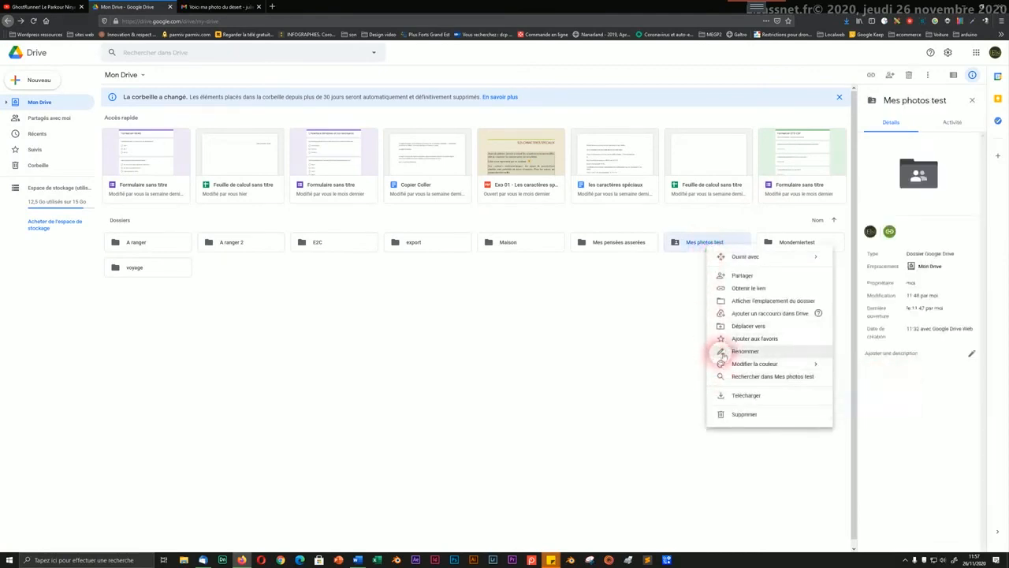
pyautogui.click(732, 275)
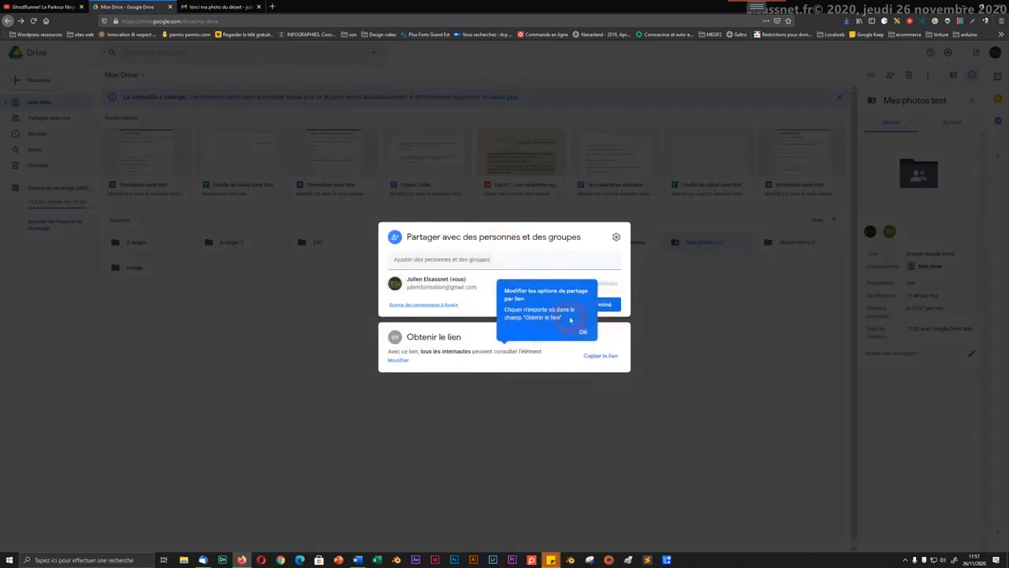
pyautogui.click(616, 238)
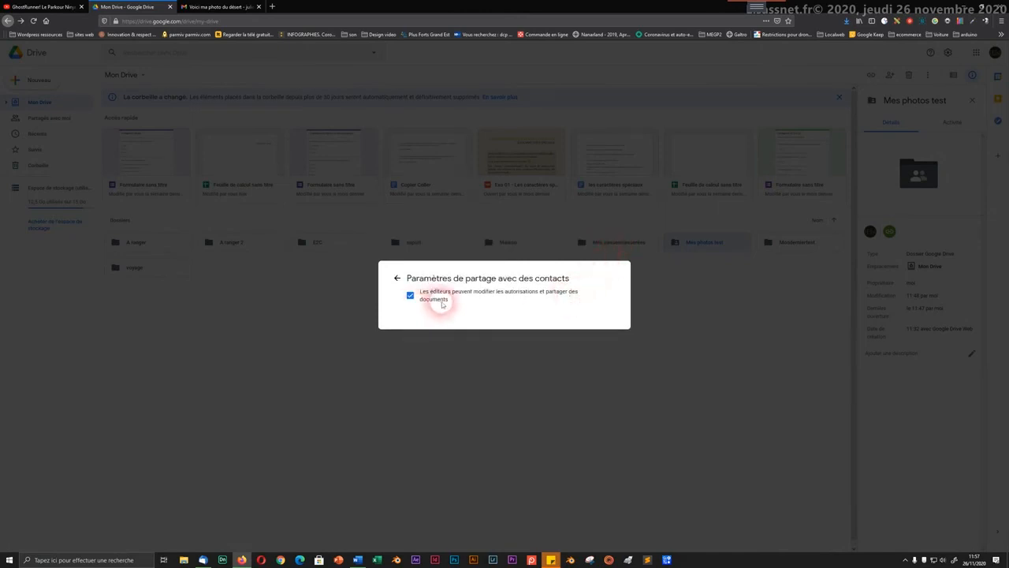
pyautogui.click(399, 280)
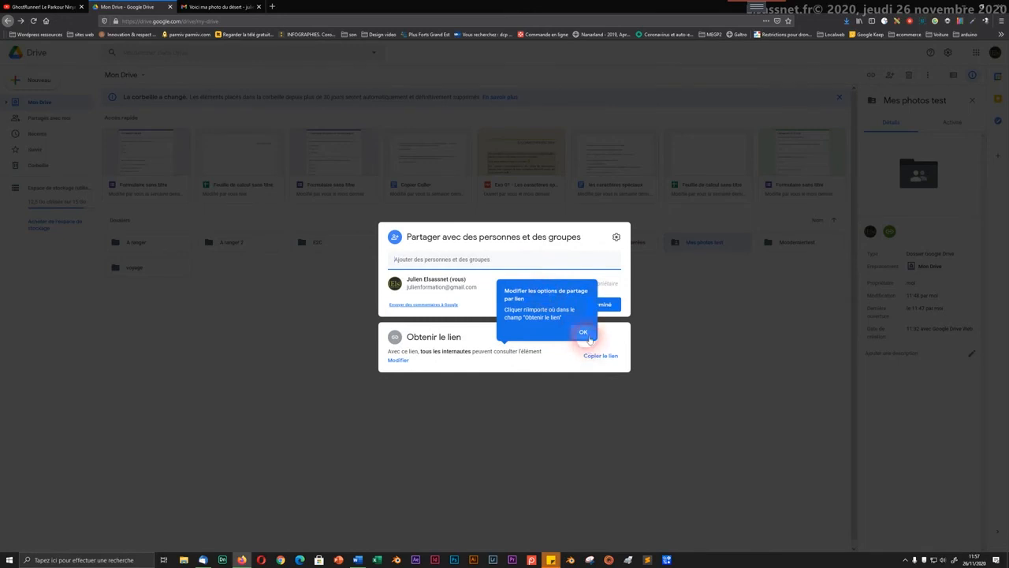
pyautogui.click(579, 333)
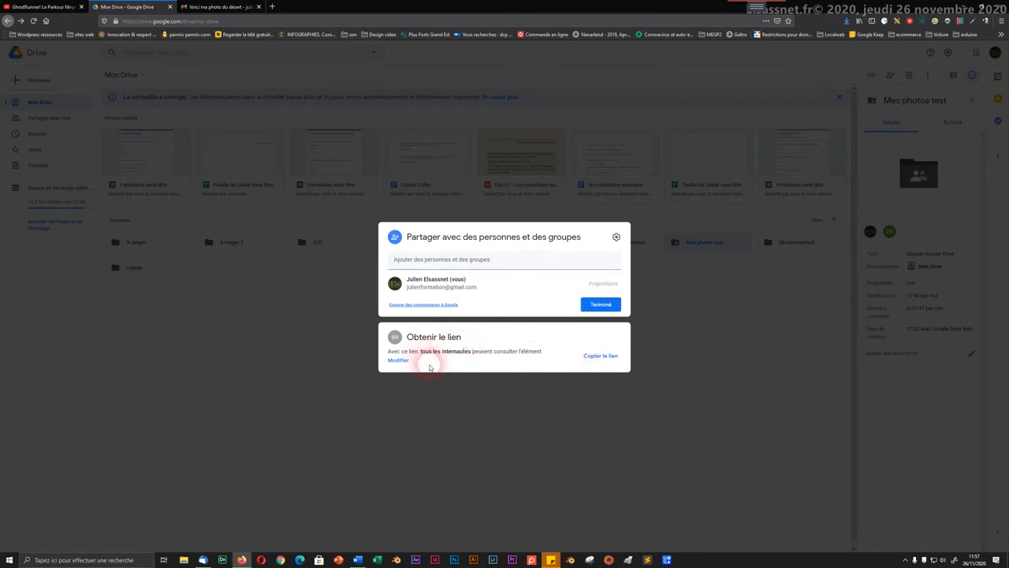
pyautogui.click(500, 386)
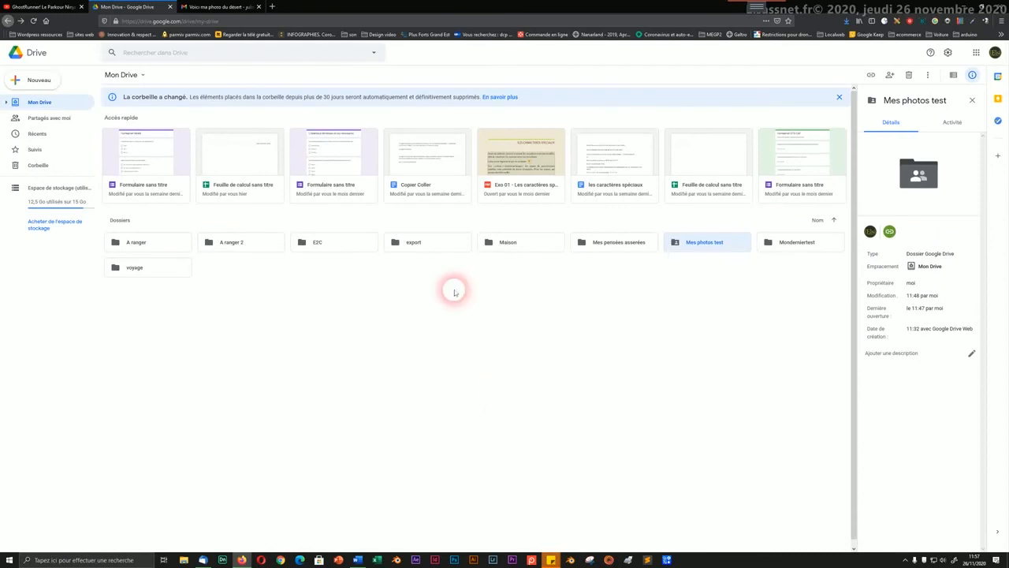
# Step: Open Mes photos test, change its folder colour to red-orange, then go back to My Drive
pyautogui.click(427, 310)
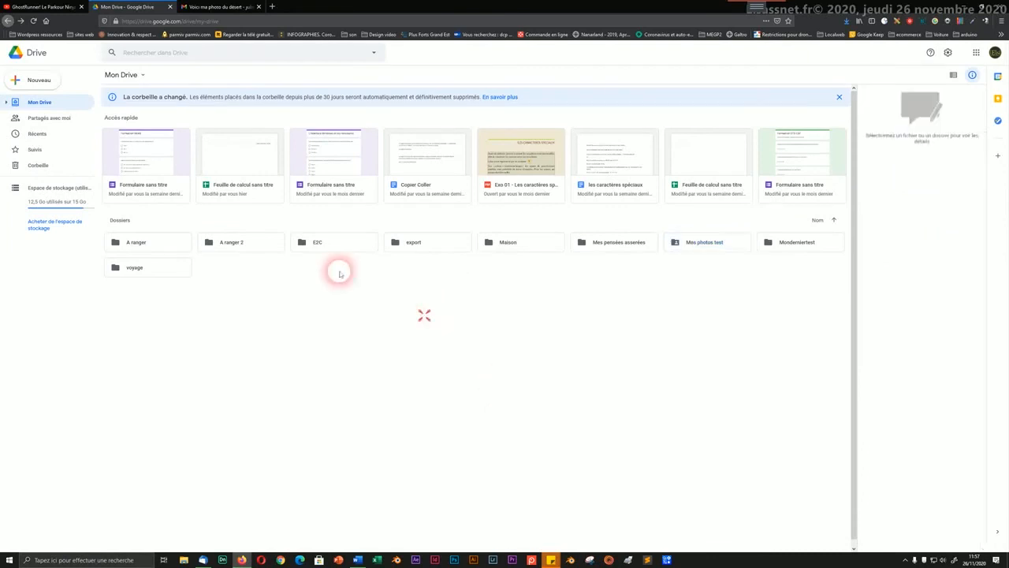
pyautogui.click(142, 75)
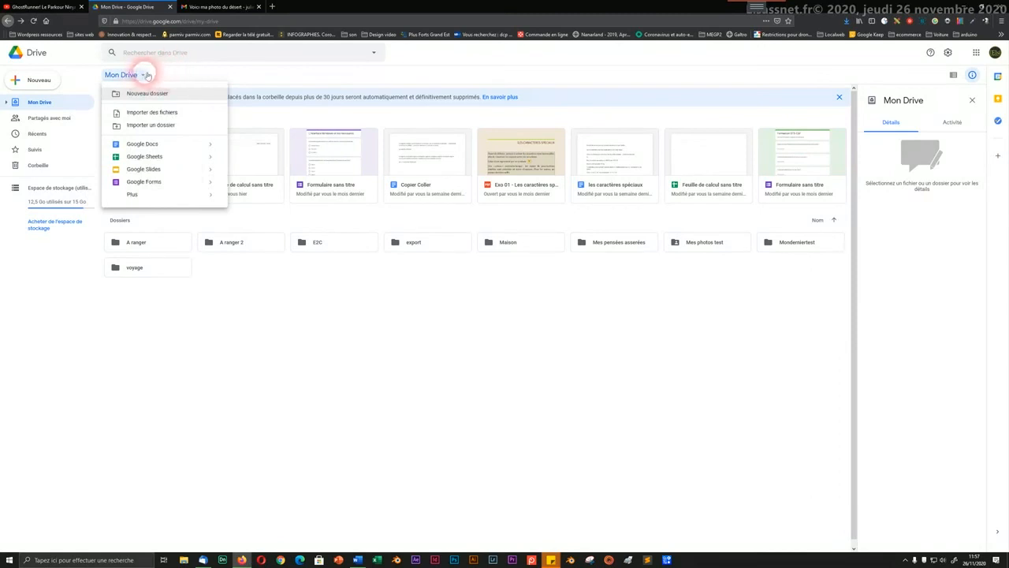
pyautogui.click(145, 76)
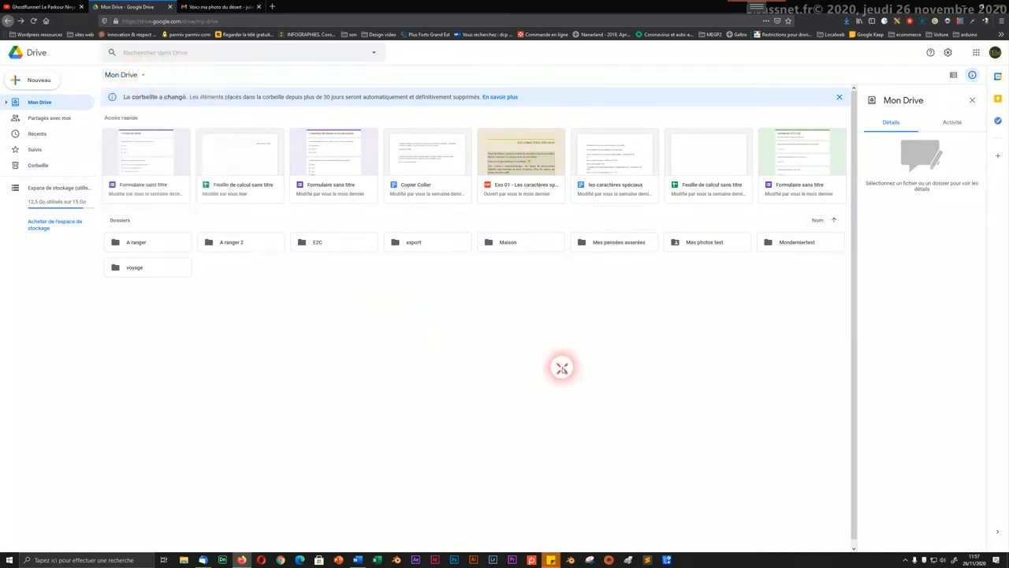
pyautogui.doubleClick(707, 243)
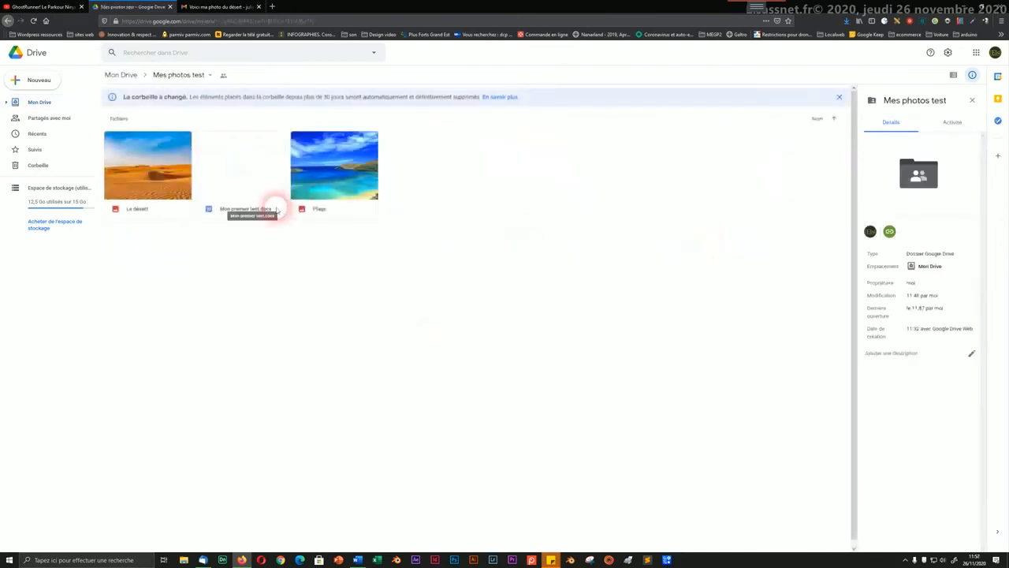
pyautogui.click(205, 76)
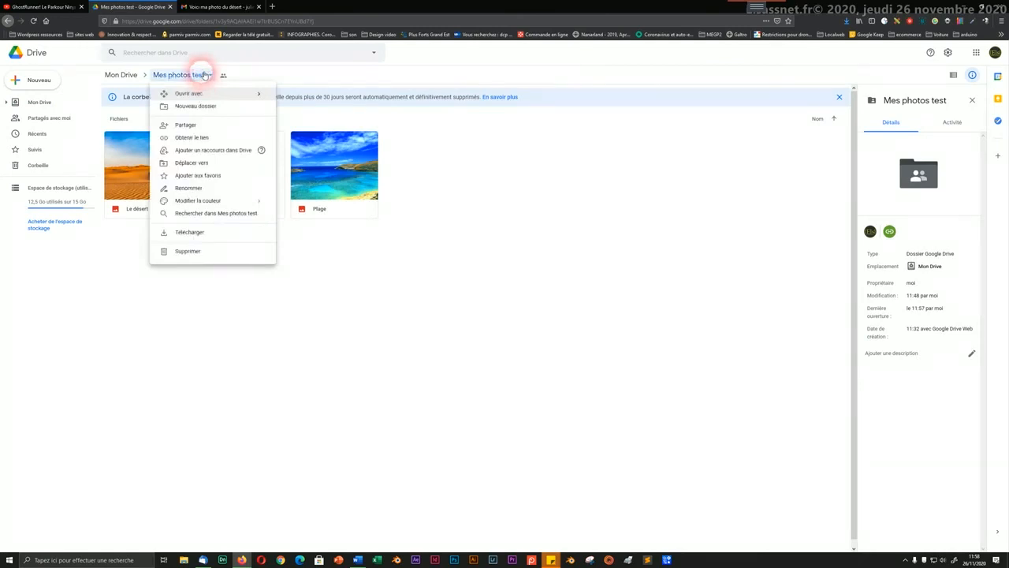
pyautogui.click(204, 75)
pyautogui.click(204, 75)
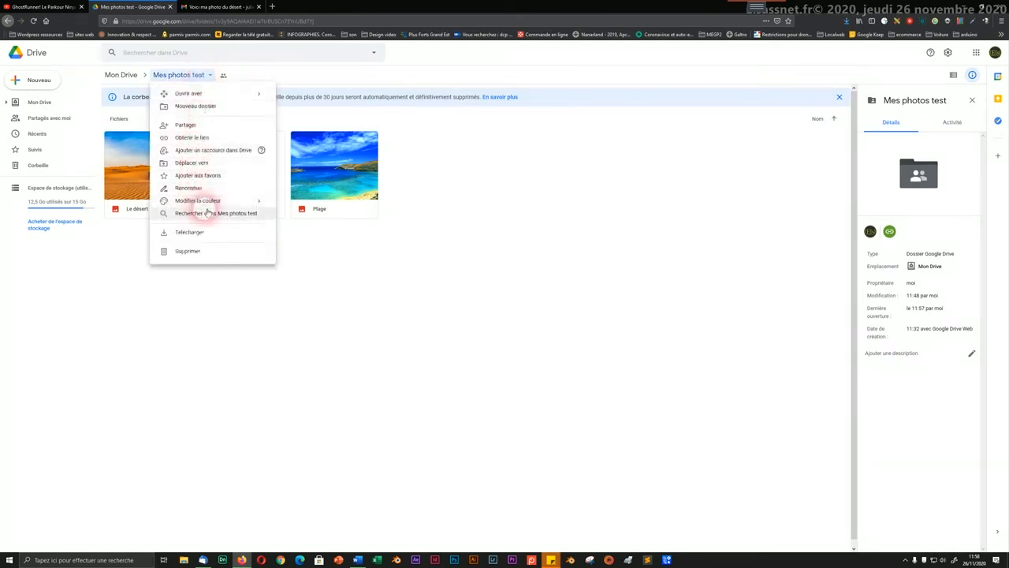
pyautogui.moveTo(211, 201)
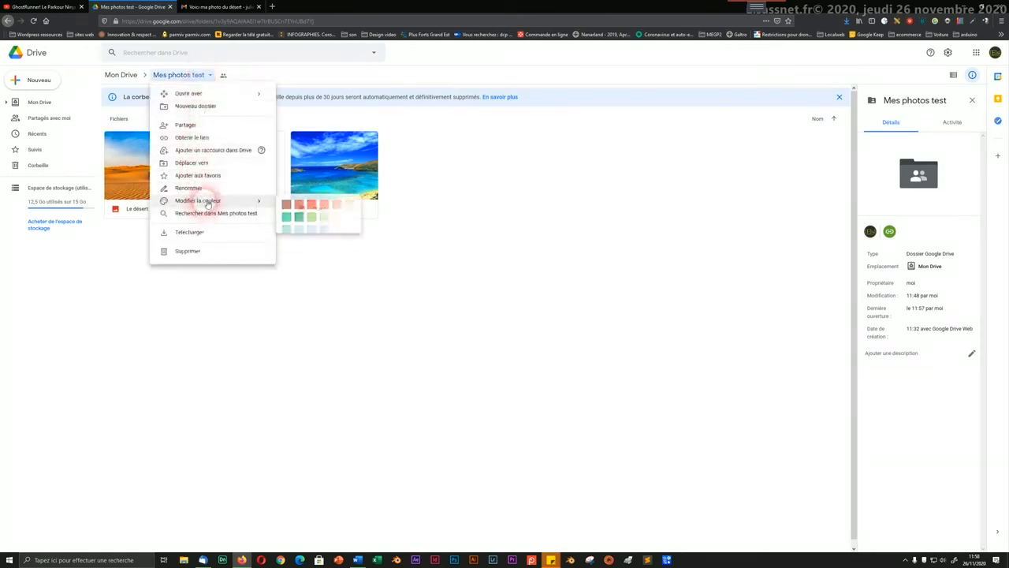
pyautogui.click(313, 206)
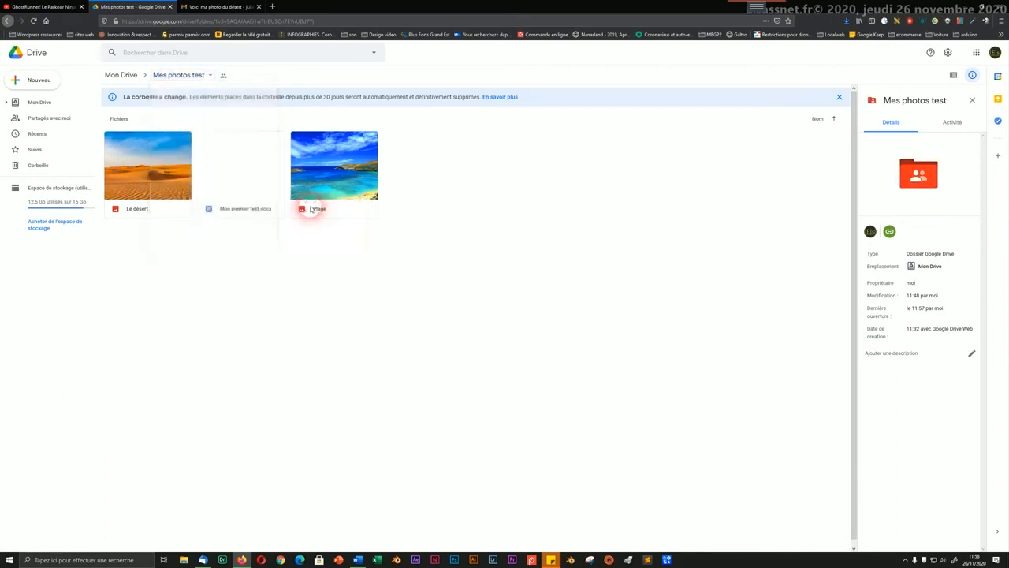
pyautogui.click(130, 75)
# Step: Star Mes photos test from its folder menu, confirm it under Suivis, and return to My Drive
pyautogui.click(401, 285)
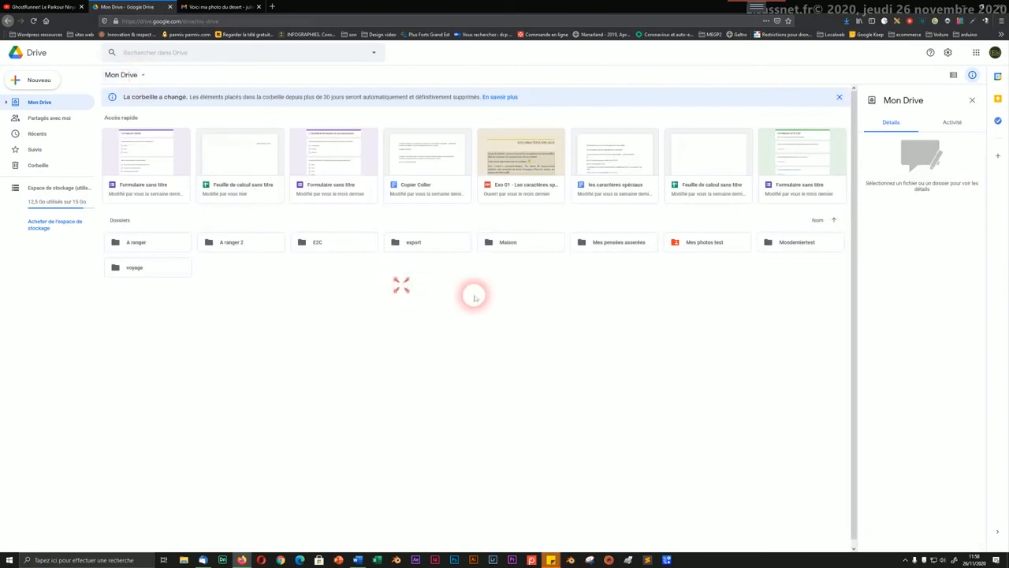
pyautogui.rightClick(687, 247)
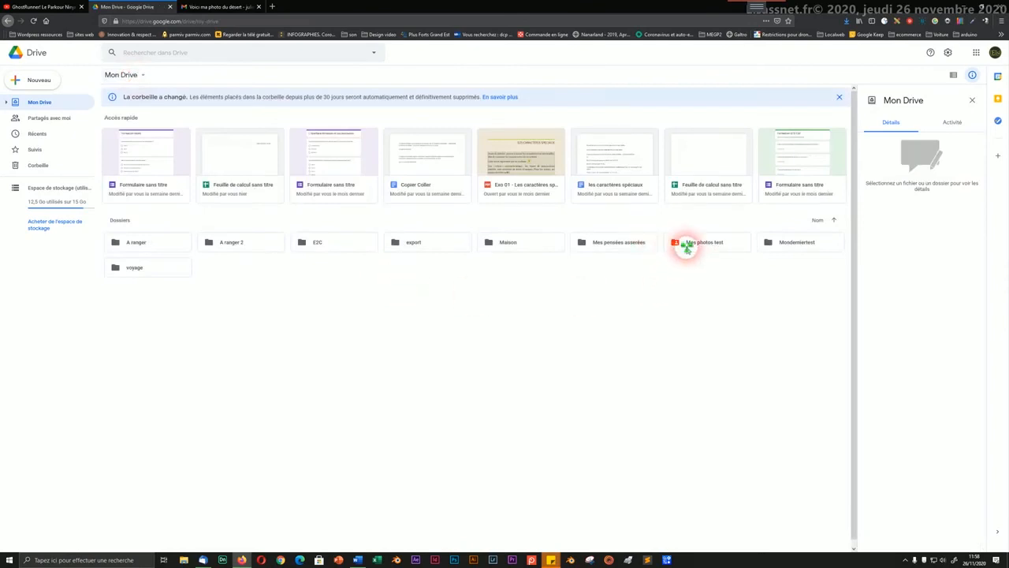
pyautogui.click(684, 244)
pyautogui.doubleClick(684, 245)
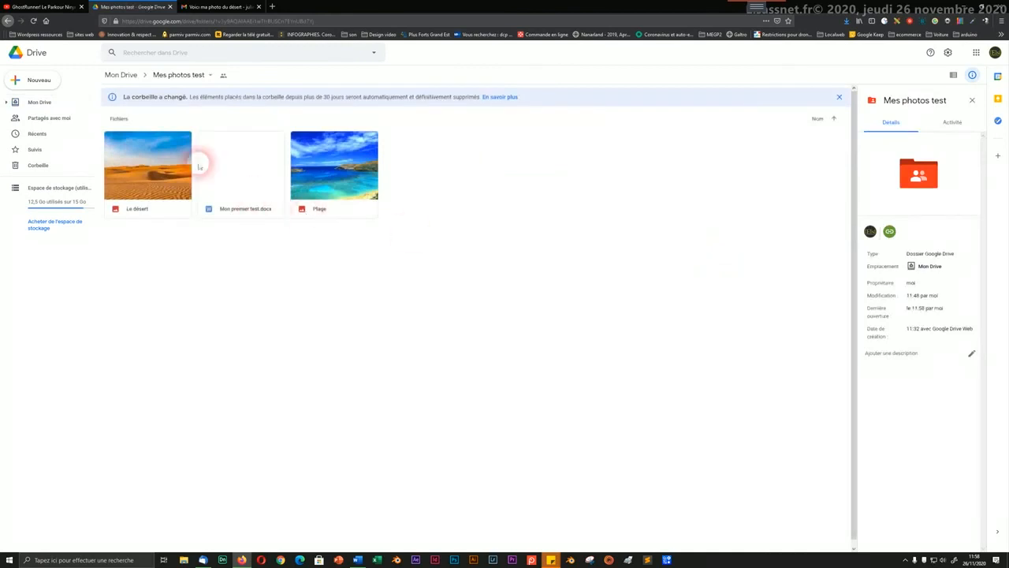
pyautogui.click(210, 75)
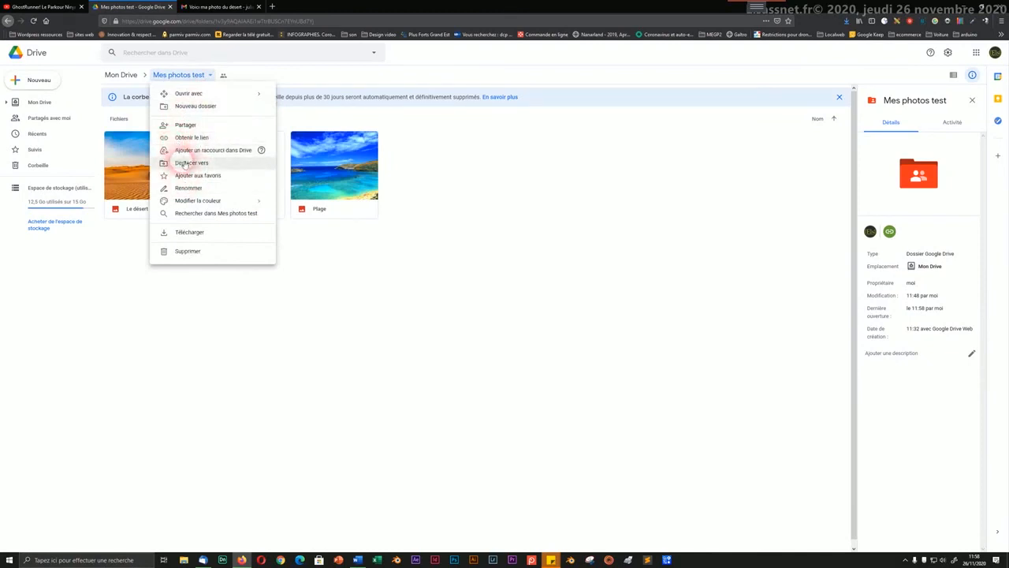
pyautogui.click(192, 175)
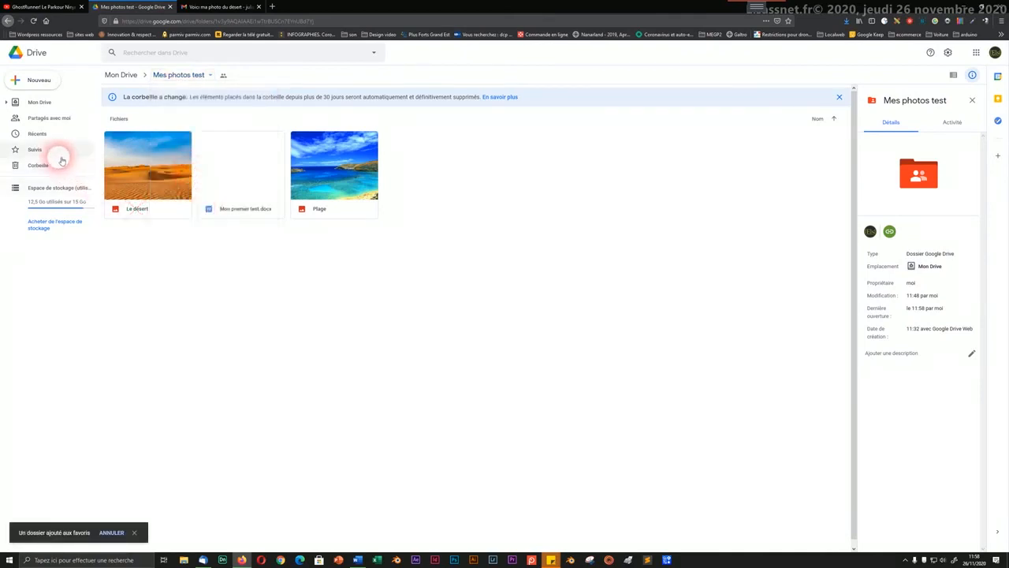
pyautogui.click(32, 150)
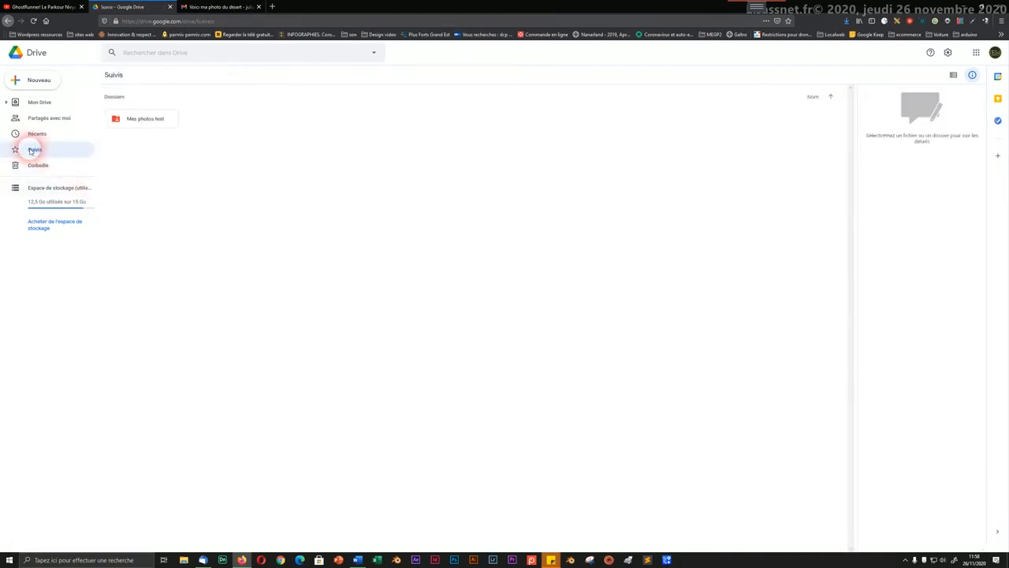
pyautogui.click(43, 103)
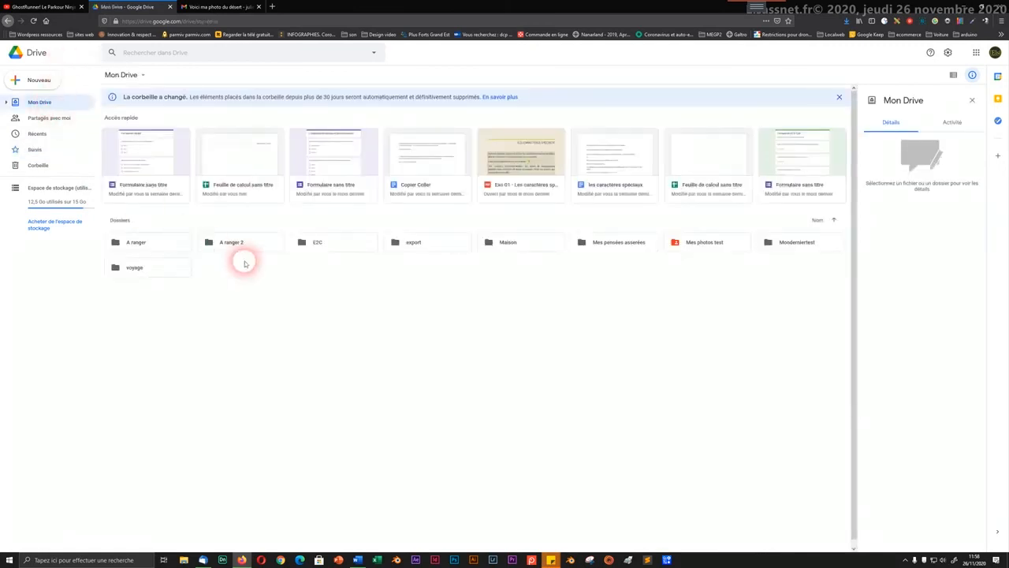
# Step: Colour the A ranger folder dark green and add it to the starred items
pyautogui.click(140, 242)
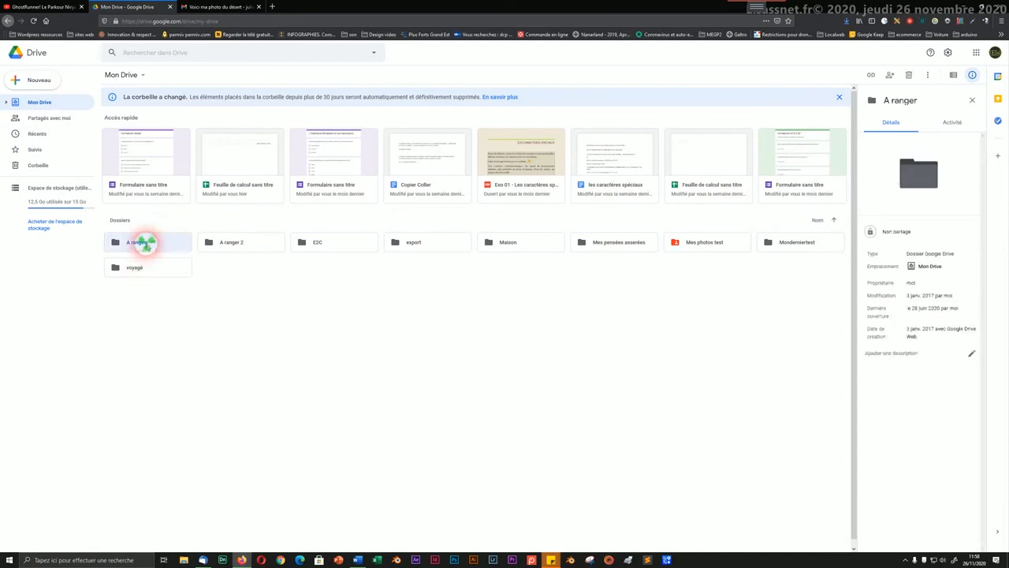
pyautogui.rightClick(145, 244)
pyautogui.moveTo(202, 363)
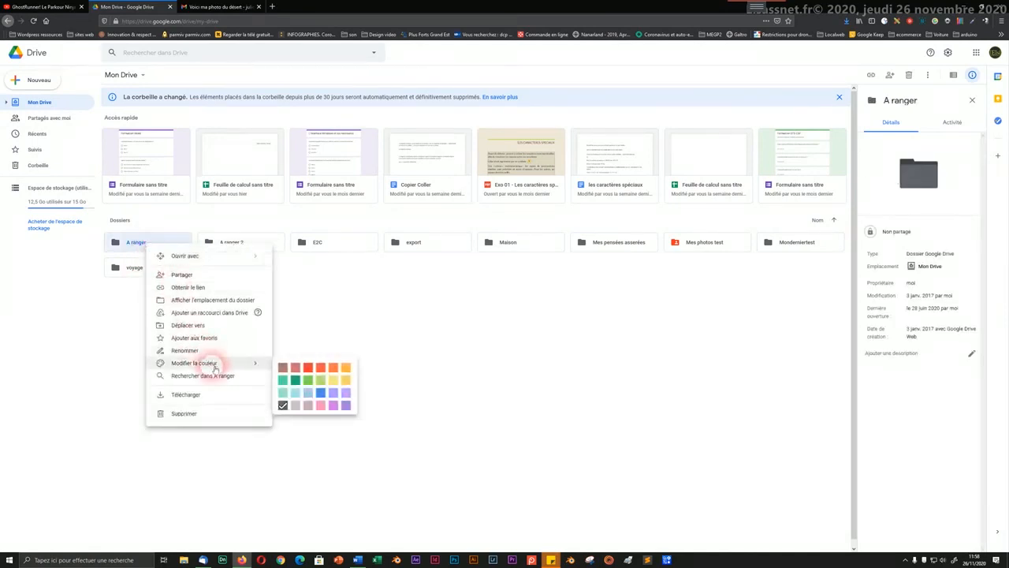
pyautogui.click(295, 379)
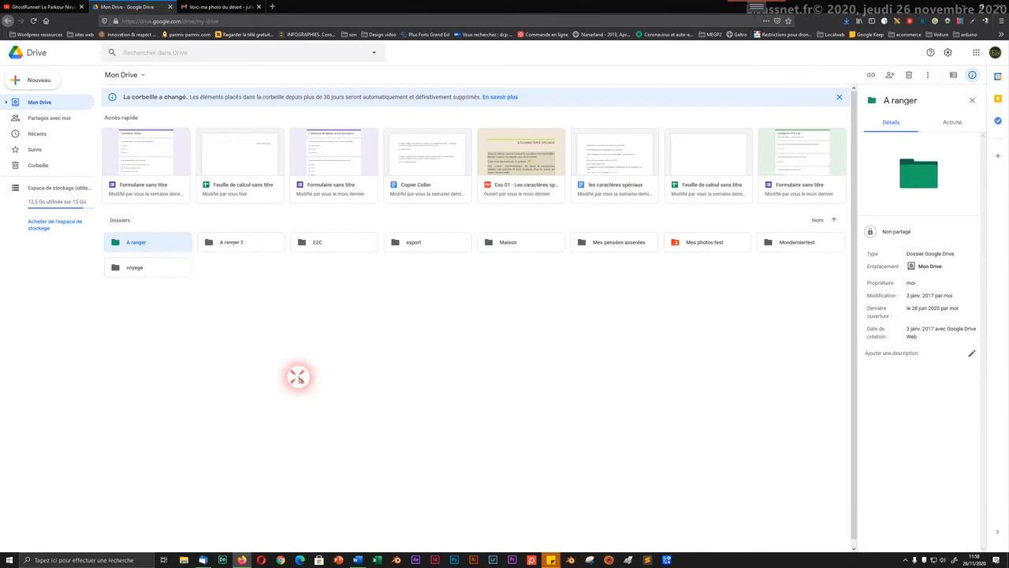
pyautogui.rightClick(158, 246)
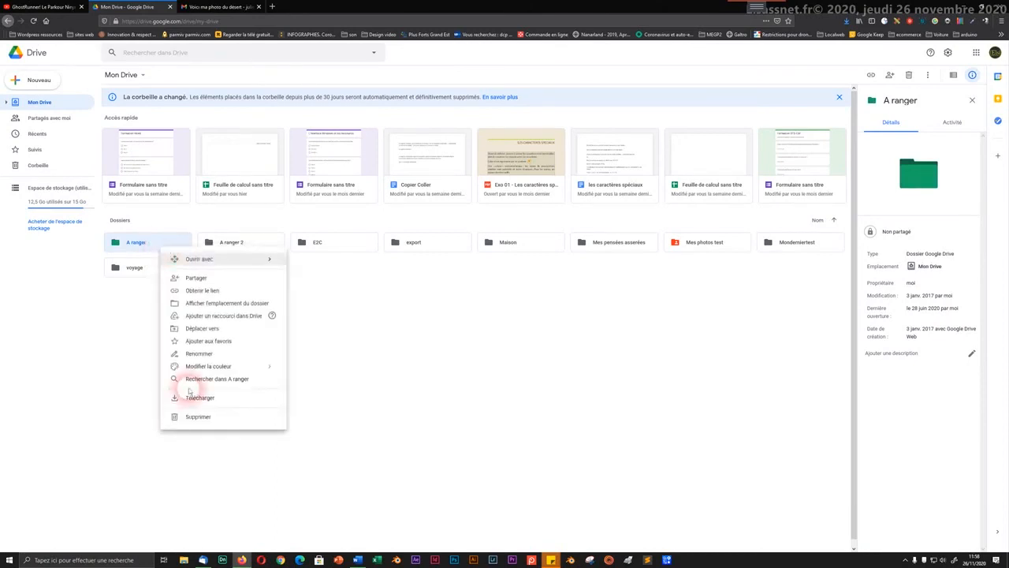
pyautogui.click(194, 343)
pyautogui.click(255, 230)
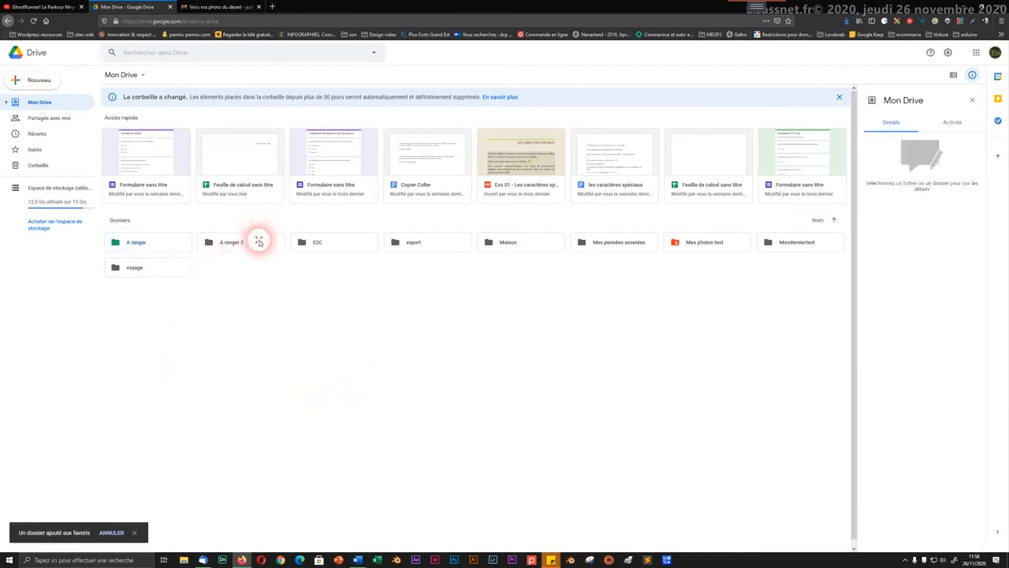
# Step: Colour A ranger 2 green and star it, then check Suivis and return to My Drive
pyautogui.click(259, 241)
pyautogui.rightClick(259, 241)
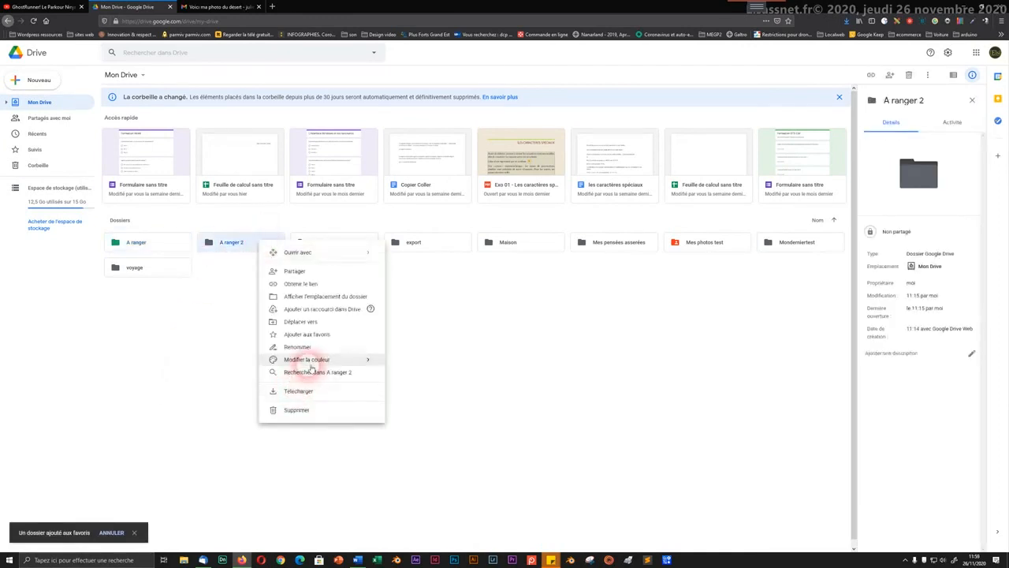
pyautogui.moveTo(315, 360)
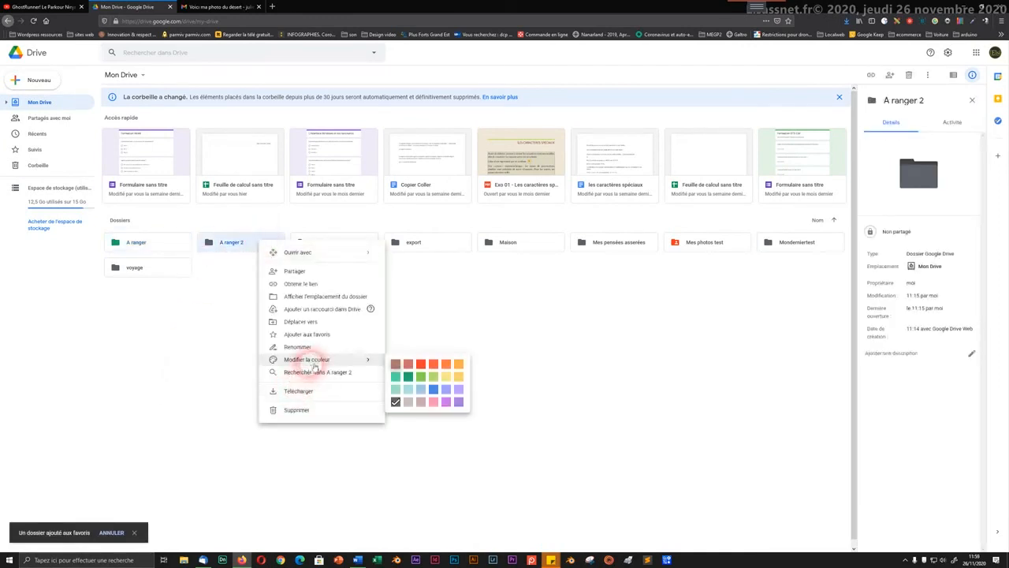
pyautogui.click(408, 377)
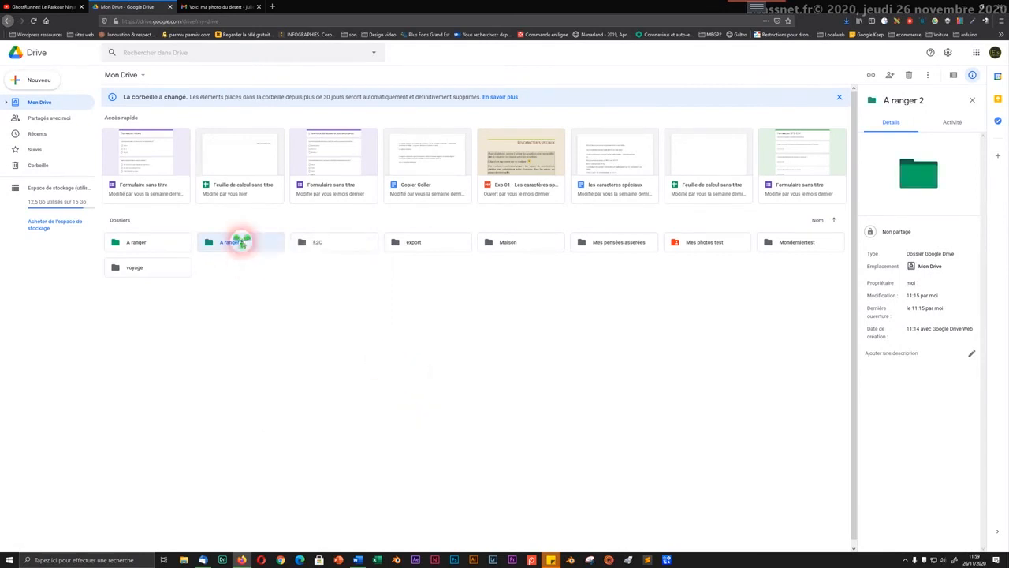
pyautogui.rightClick(241, 242)
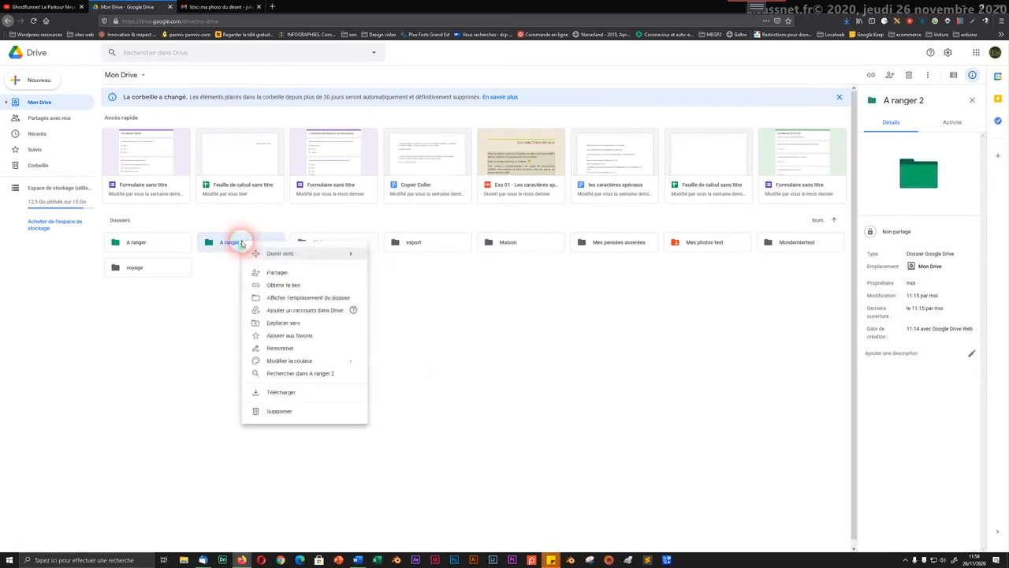
pyautogui.click(270, 334)
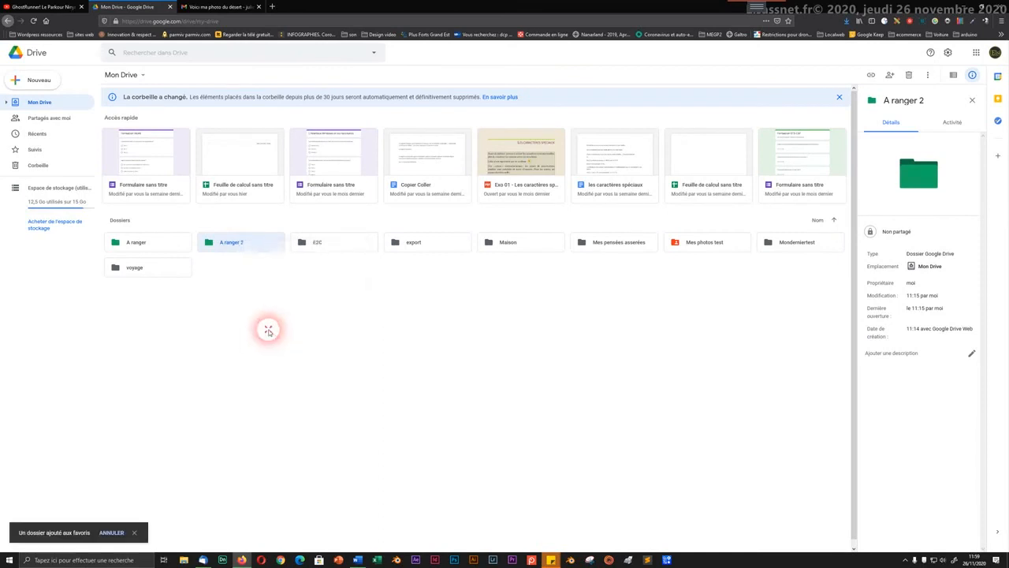
pyautogui.click(268, 330)
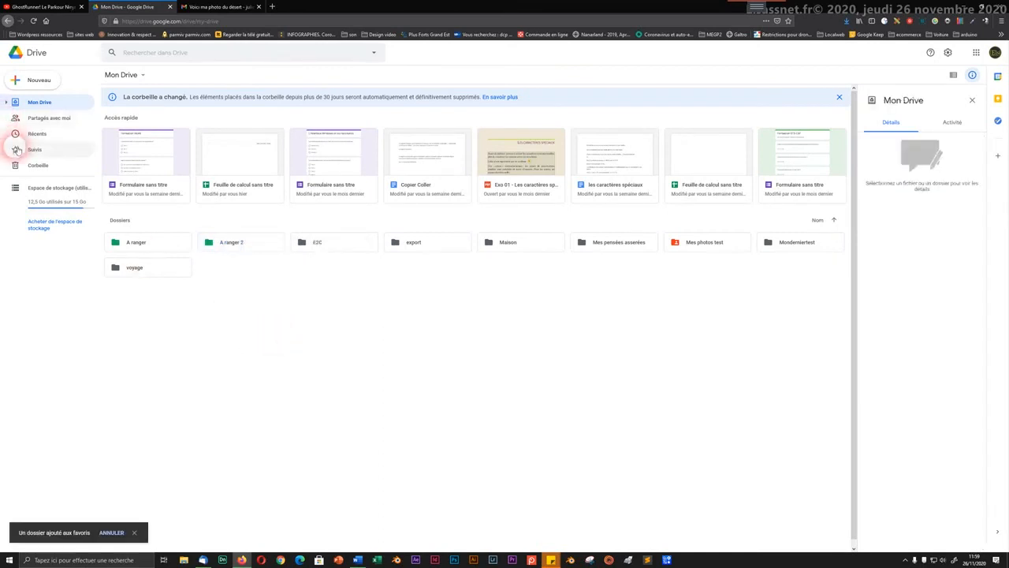
pyautogui.click(16, 149)
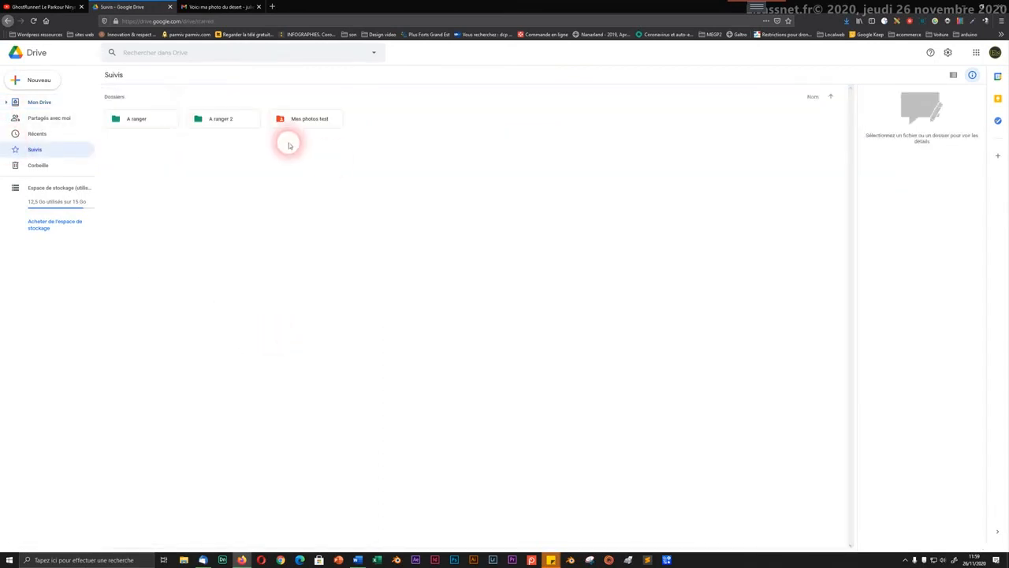
pyautogui.click(34, 102)
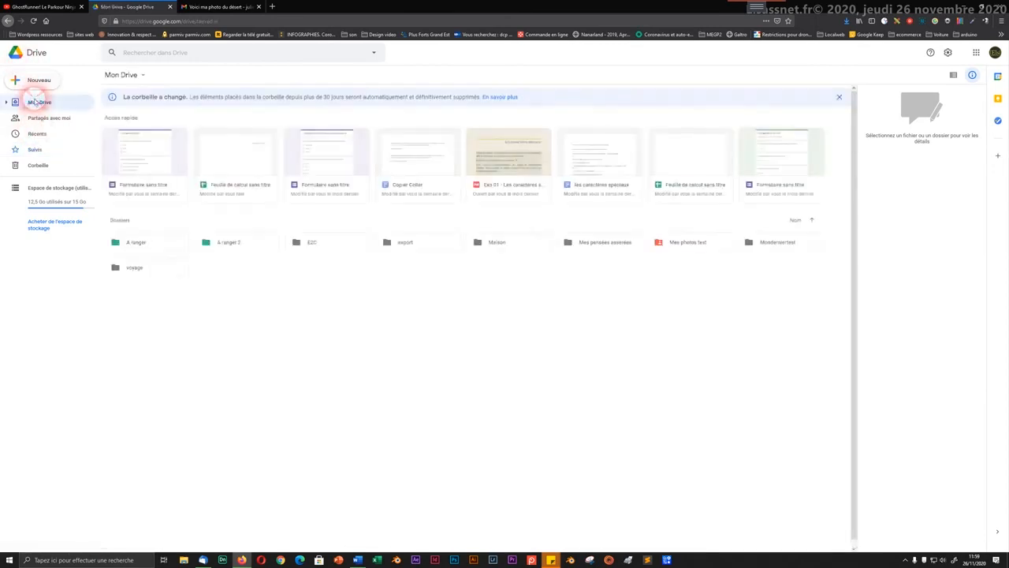
# Step: Create two new folders in My Drive, Montest 1 and Mon test 2
pyautogui.rightClick(319, 332)
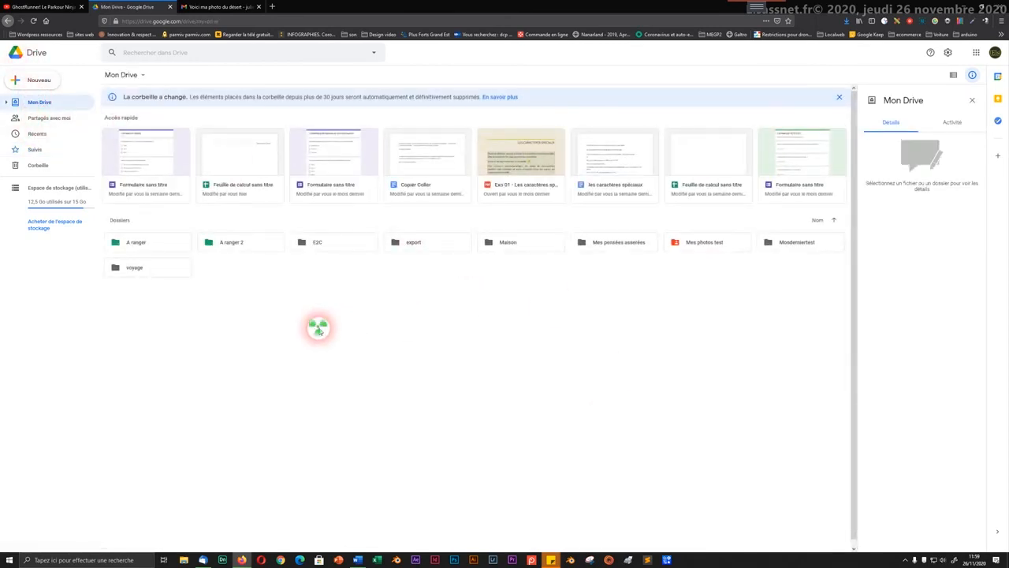
pyautogui.click(349, 340)
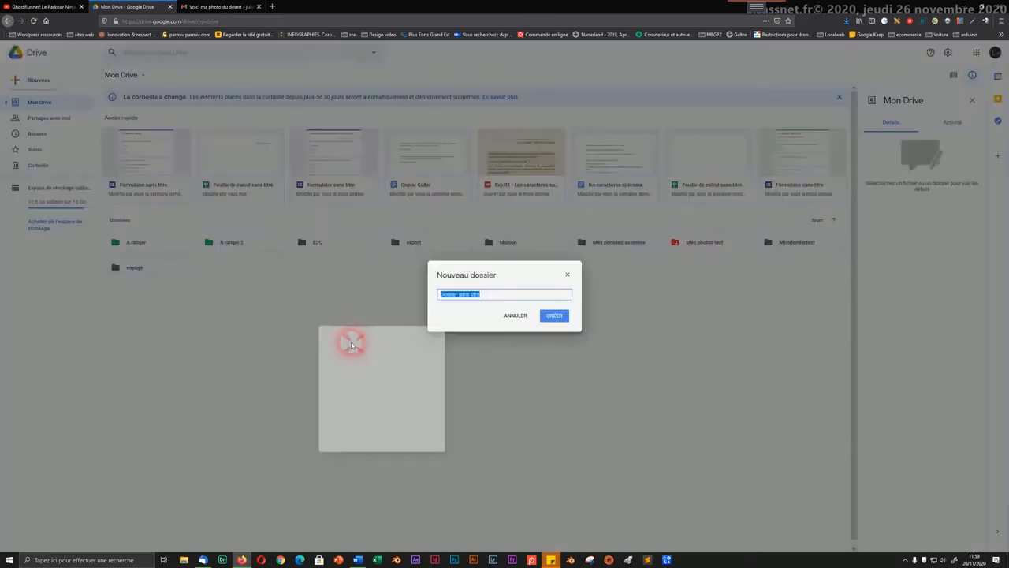
pyautogui.write('Montre')
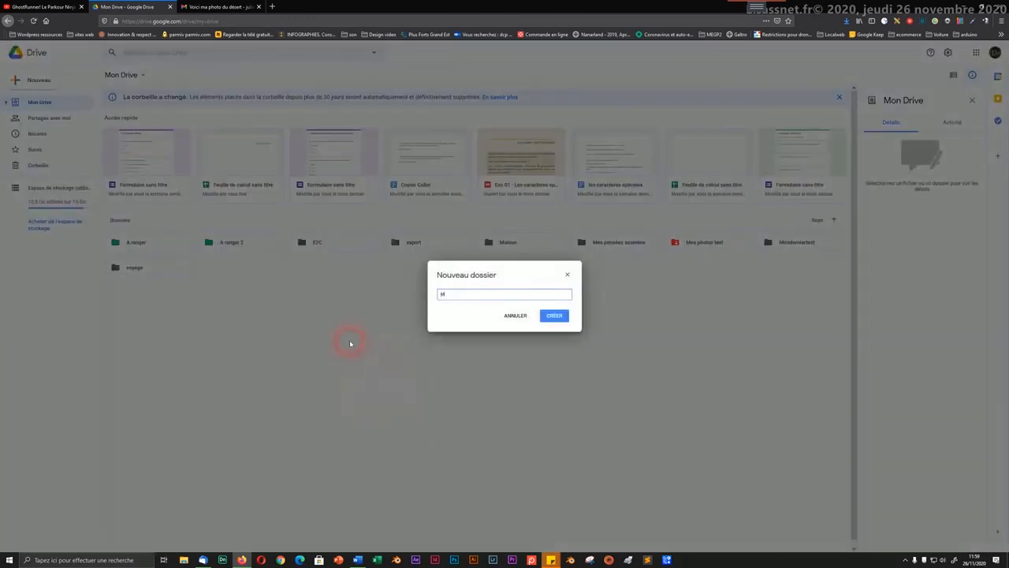
pyautogui.write('t 1')
pyautogui.press('Return')
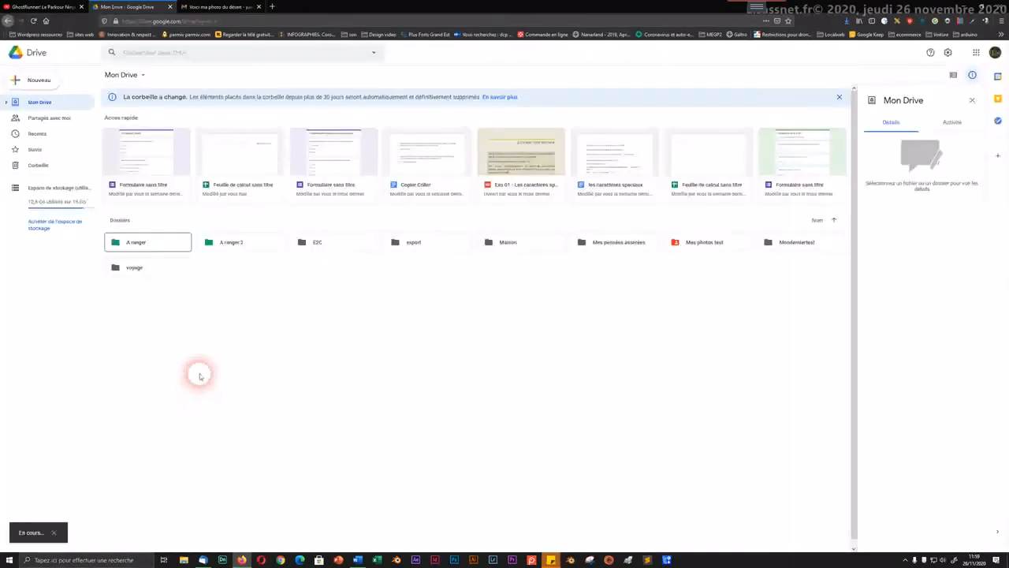
pyautogui.rightClick(235, 303)
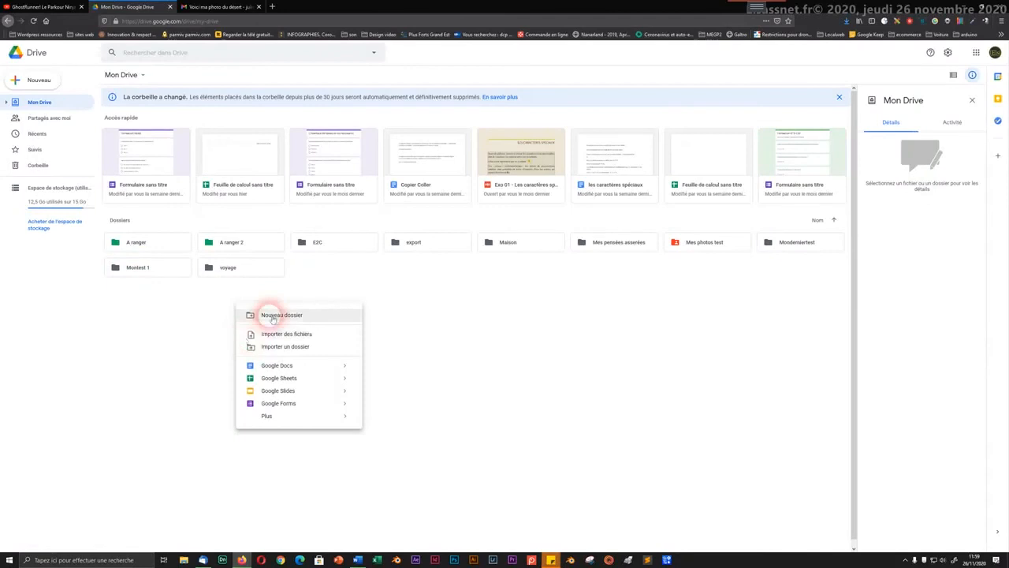
pyautogui.click(270, 315)
pyautogui.write('Mon test 2')
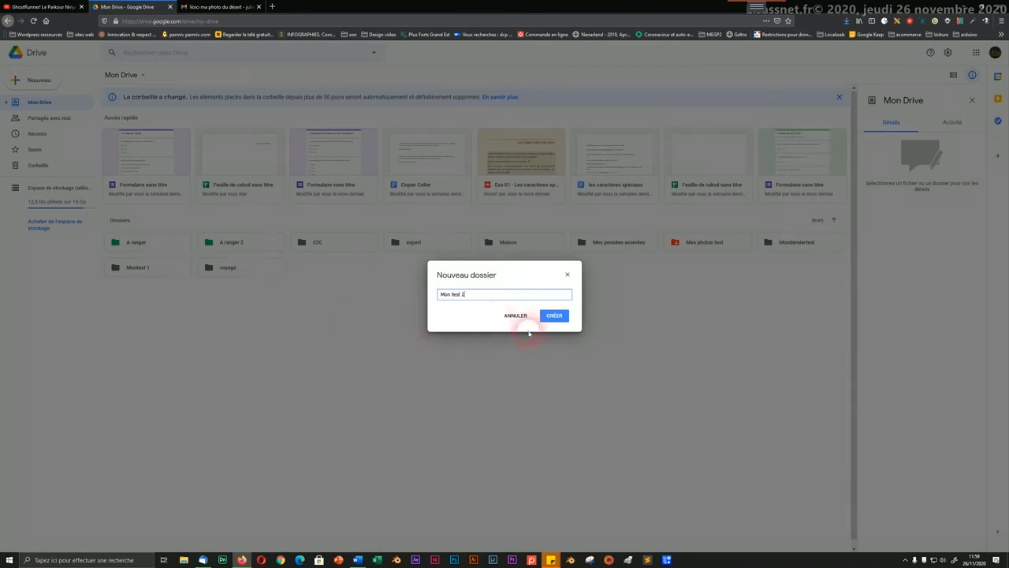
pyautogui.click(550, 316)
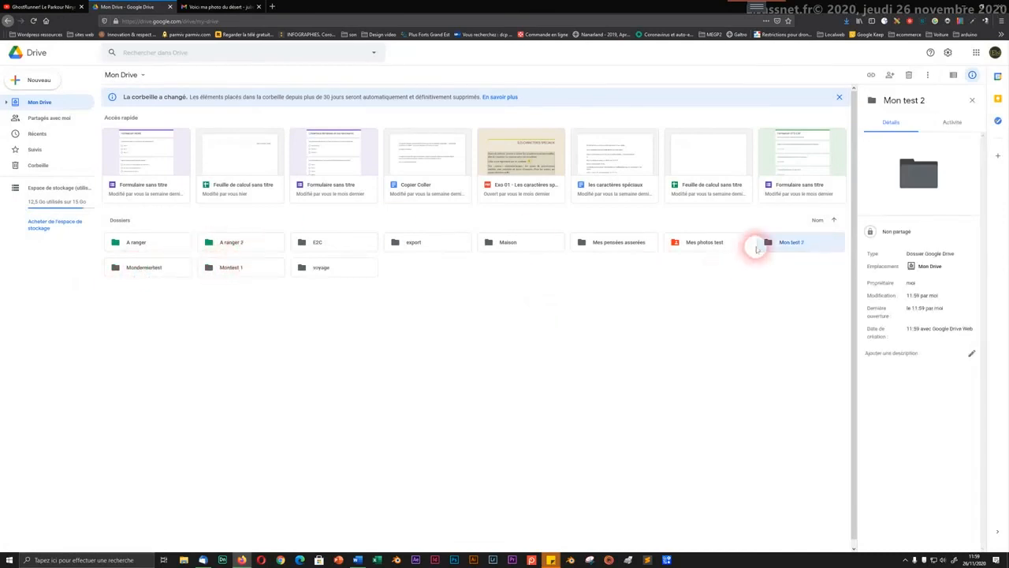
pyautogui.click(529, 304)
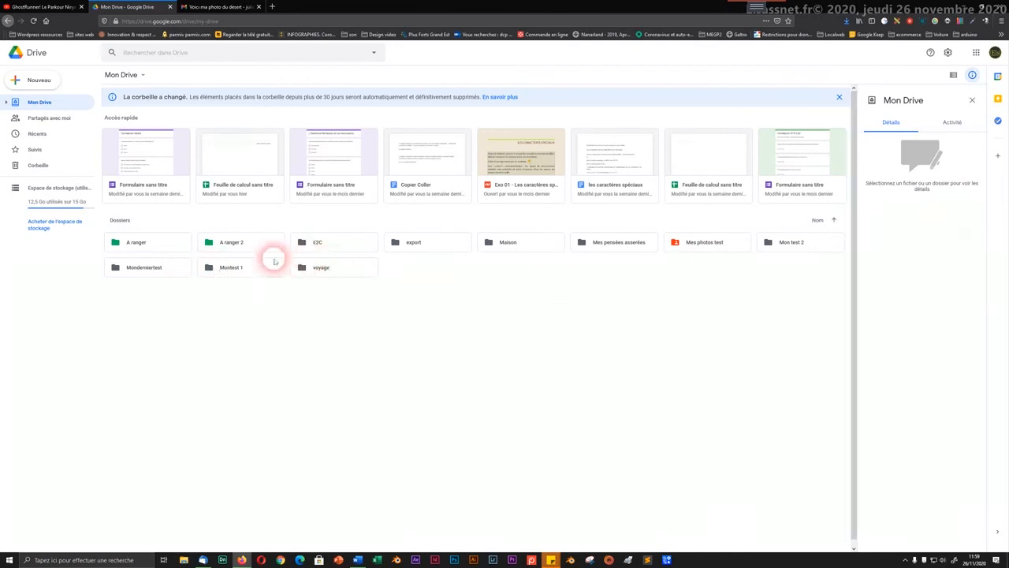
# Step: Rename the Montest 1 folder to Mon test 1
pyautogui.click(243, 269)
pyautogui.rightClick(238, 266)
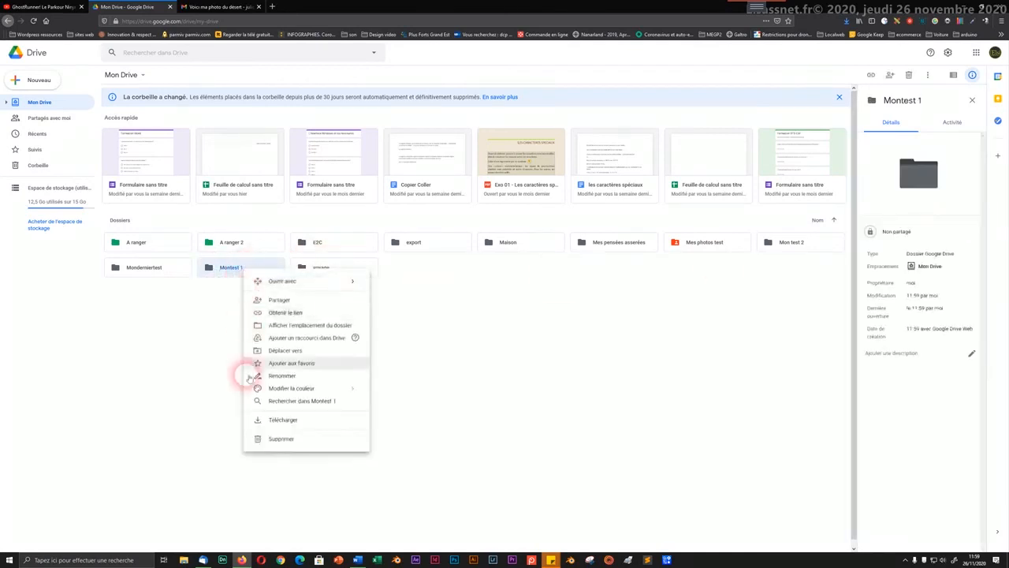
pyautogui.click(265, 377)
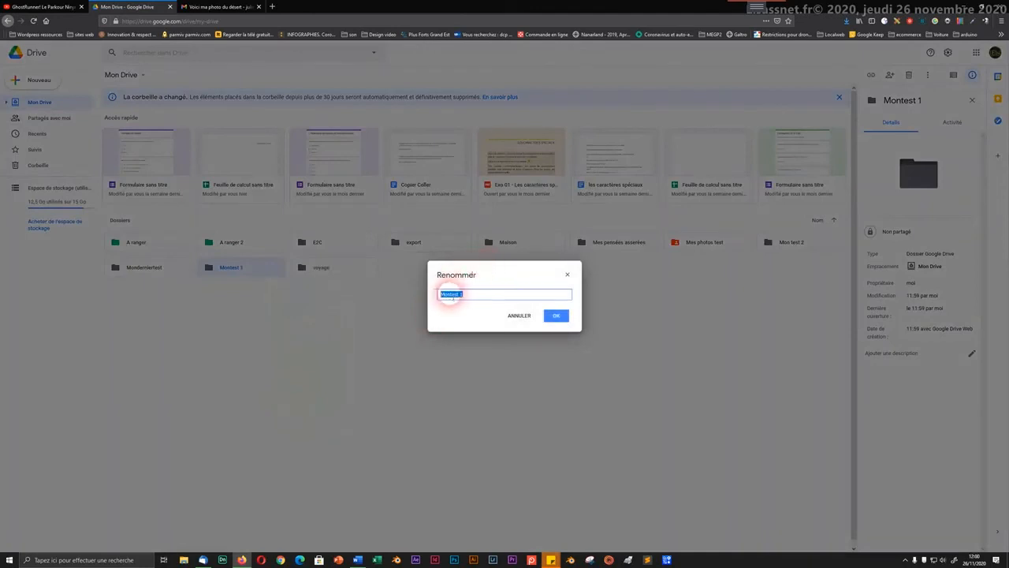
pyautogui.click(456, 305)
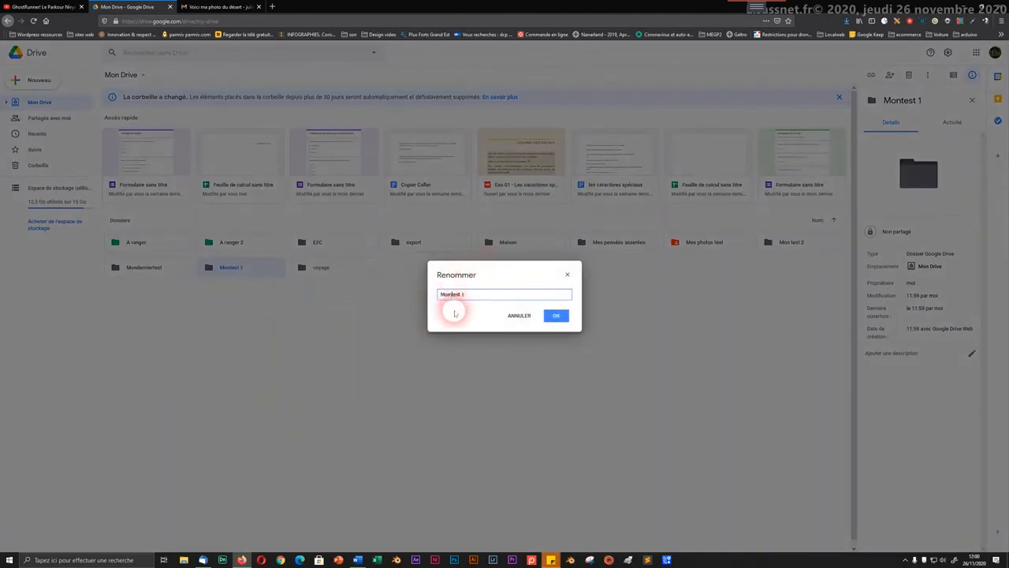
pyautogui.click(555, 316)
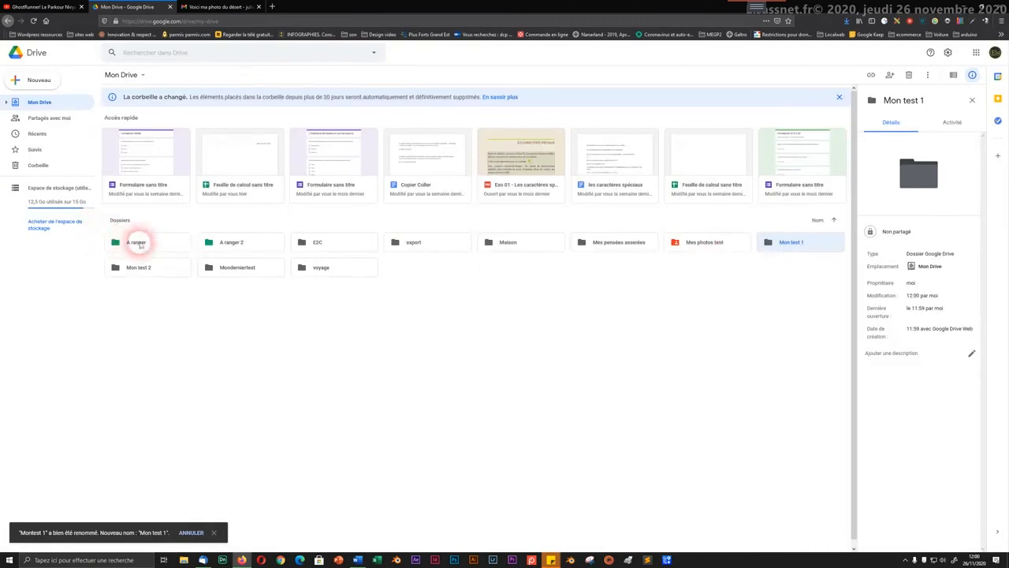
# Step: Remove A ranger and A ranger 2 from favourites
pyautogui.click(138, 242)
pyautogui.rightClick(141, 247)
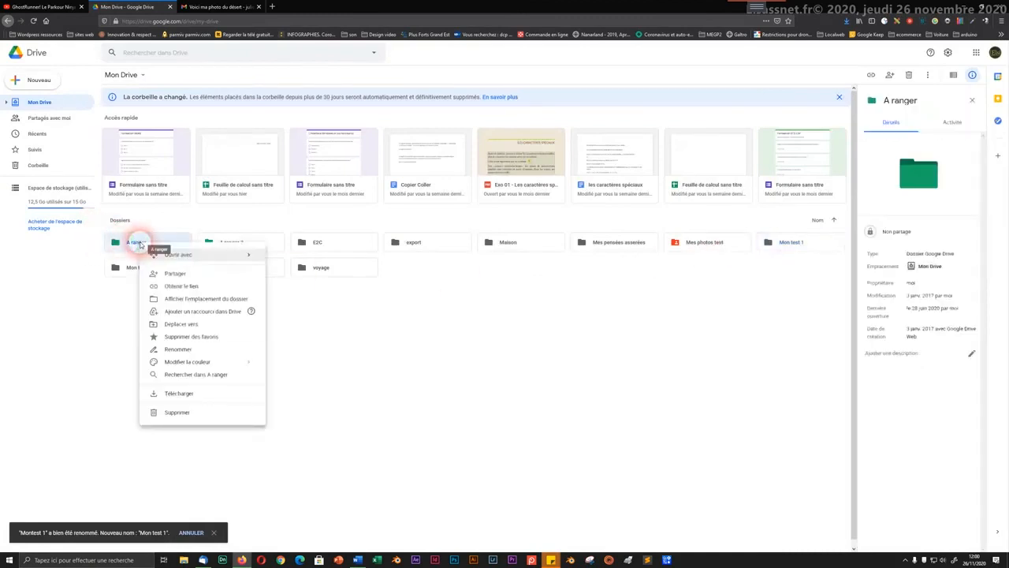
pyautogui.click(168, 338)
pyautogui.click(227, 246)
pyautogui.rightClick(226, 244)
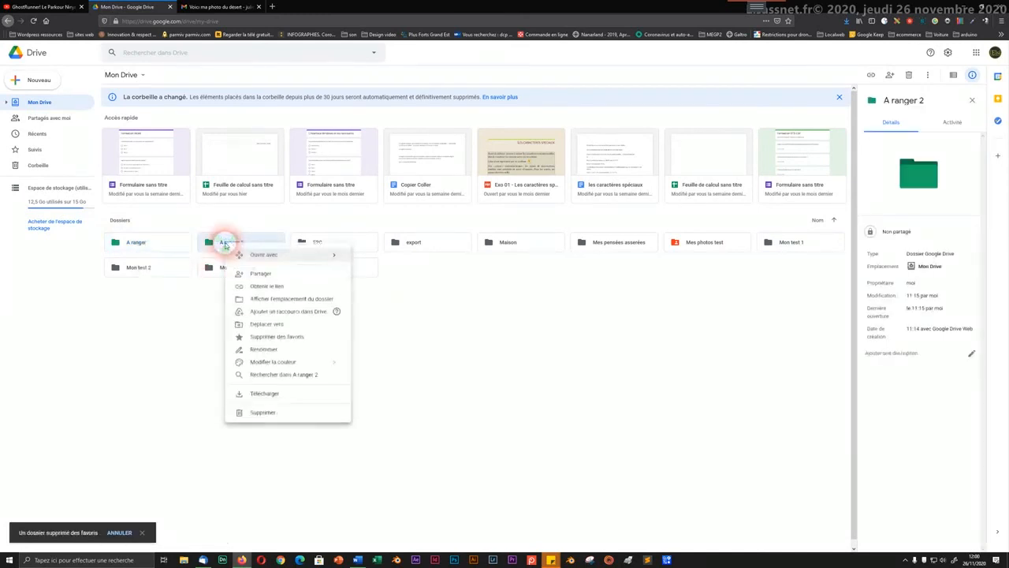
pyautogui.click(261, 339)
pyautogui.click(288, 339)
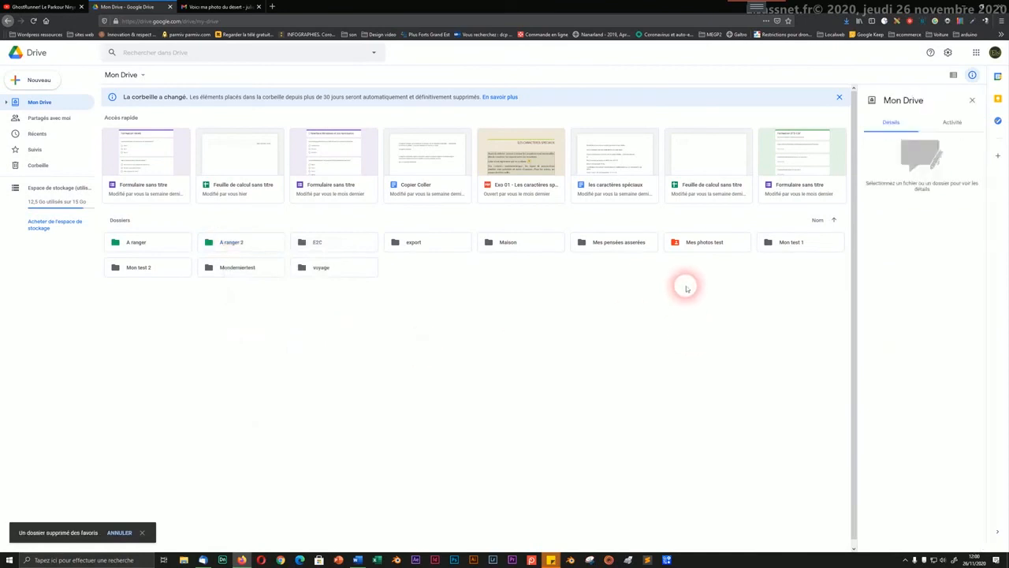
# Step: Colour Mon test 1 purple and Mon test 2 blue
pyautogui.rightClick(791, 245)
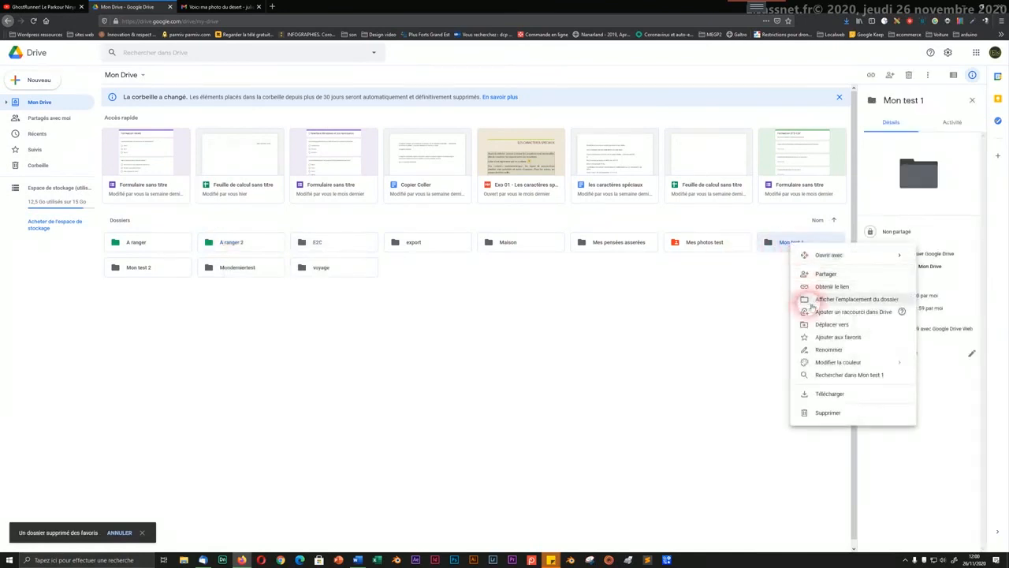
pyautogui.click(824, 361)
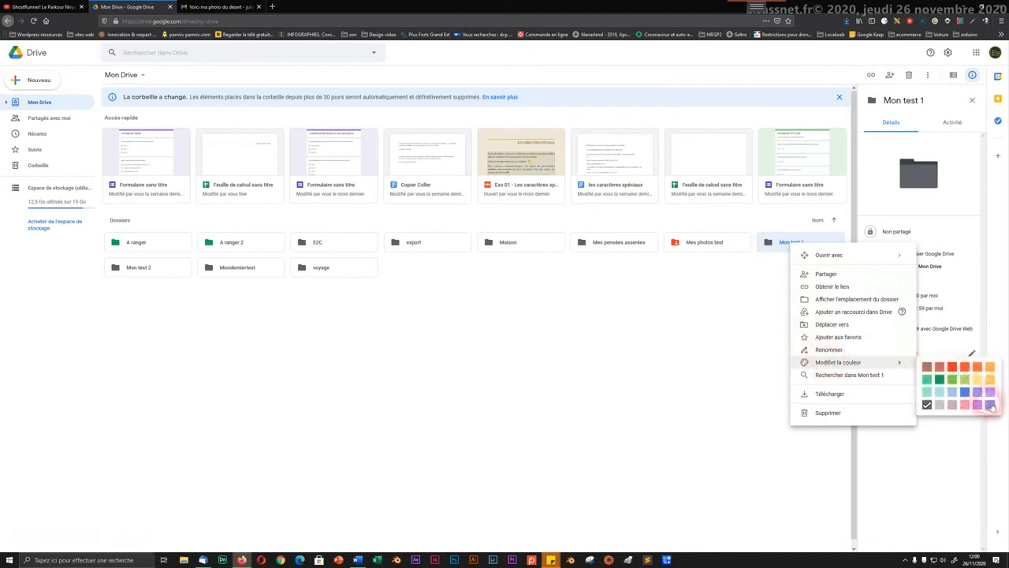
pyautogui.click(990, 403)
pyautogui.click(551, 329)
pyautogui.click(122, 267)
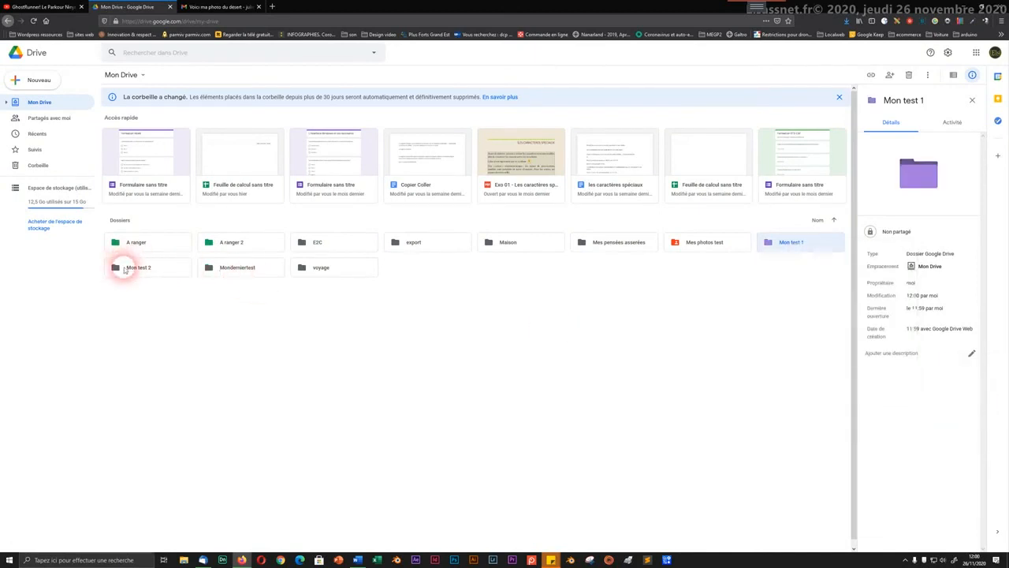
pyautogui.rightClick(122, 266)
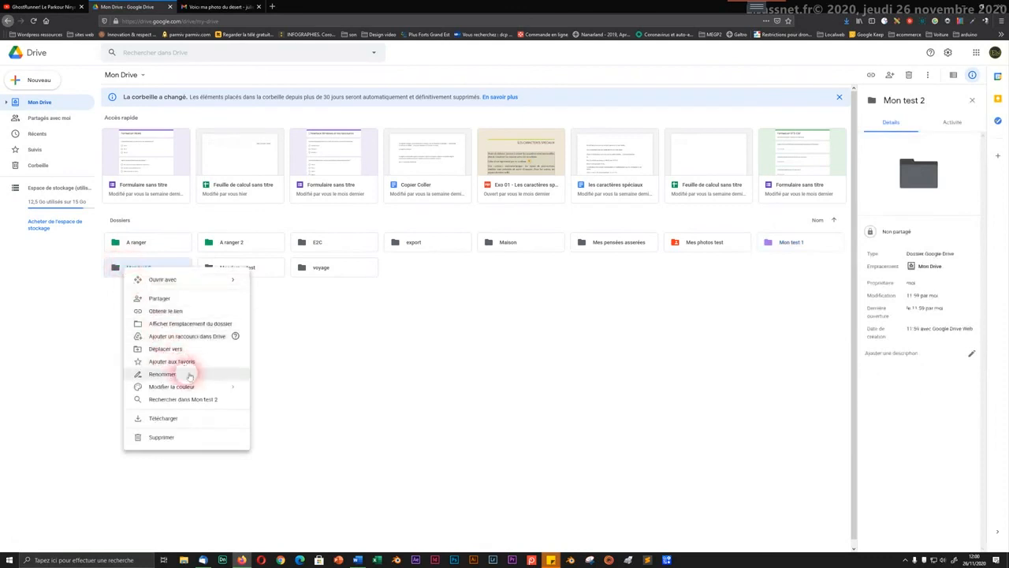
pyautogui.moveTo(202, 387)
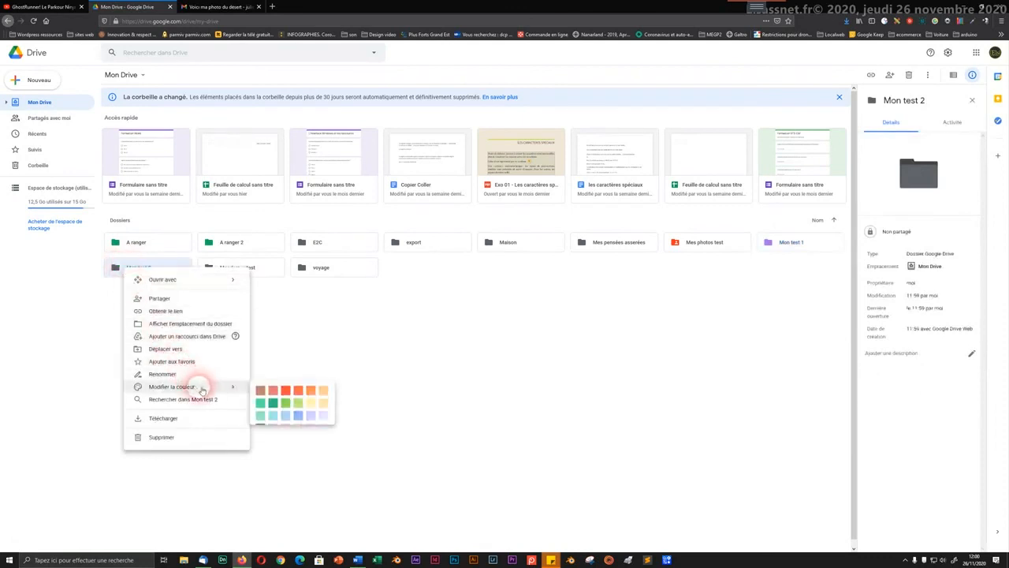
pyautogui.click(303, 418)
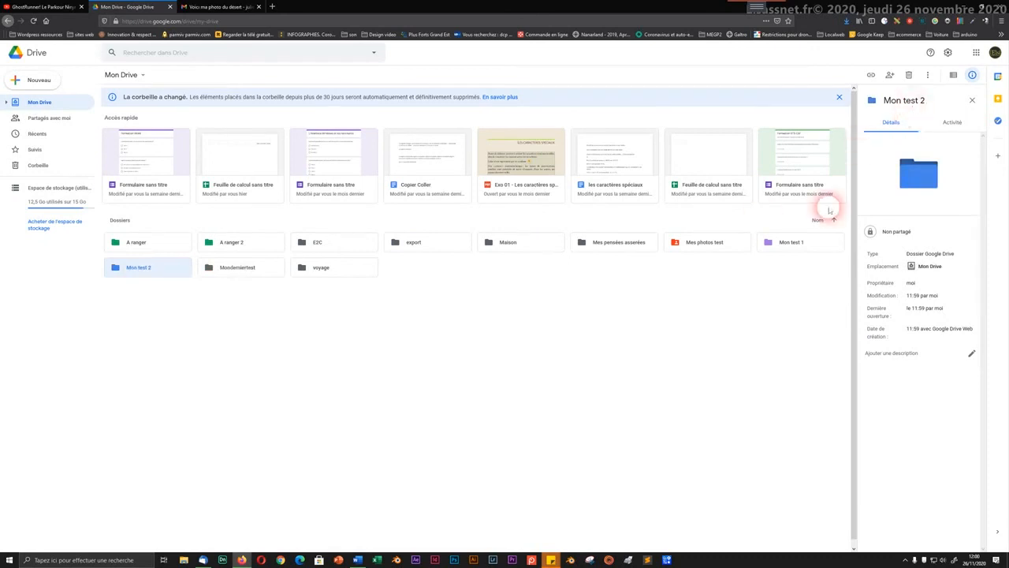
# Step: Add Mon test 1 to favourites
pyautogui.rightClick(771, 244)
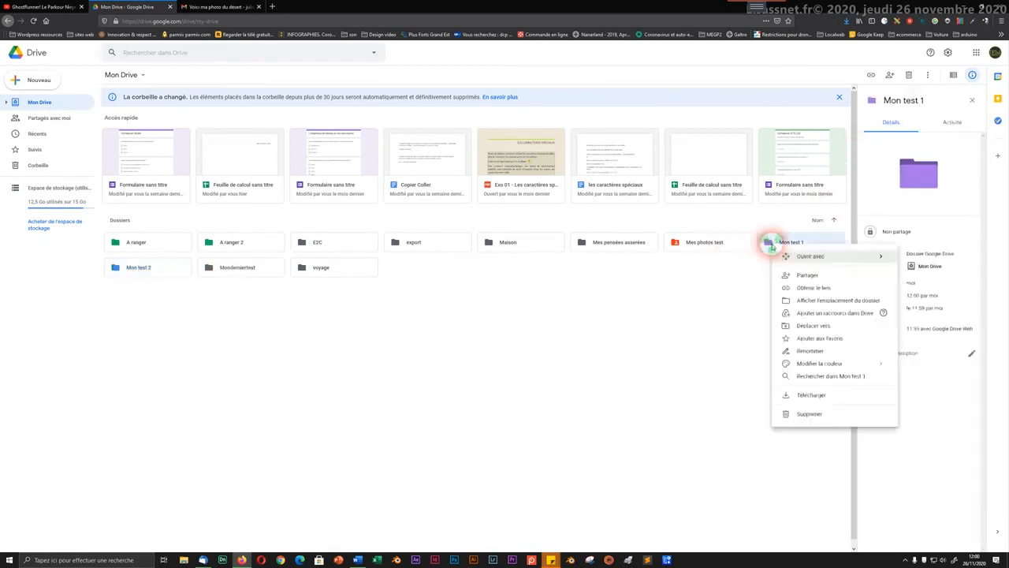
pyautogui.click(785, 337)
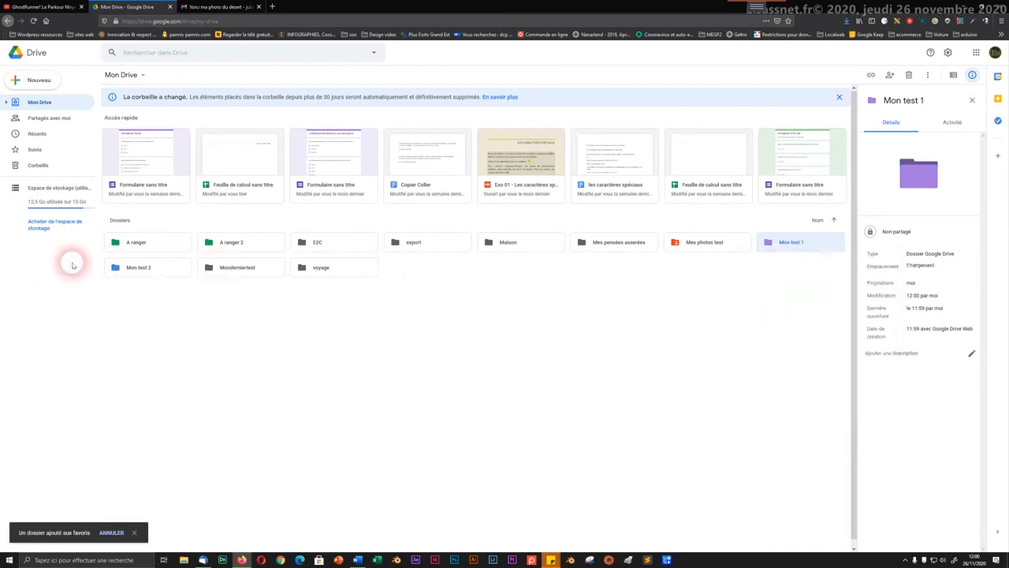
pyautogui.rightClick(134, 268)
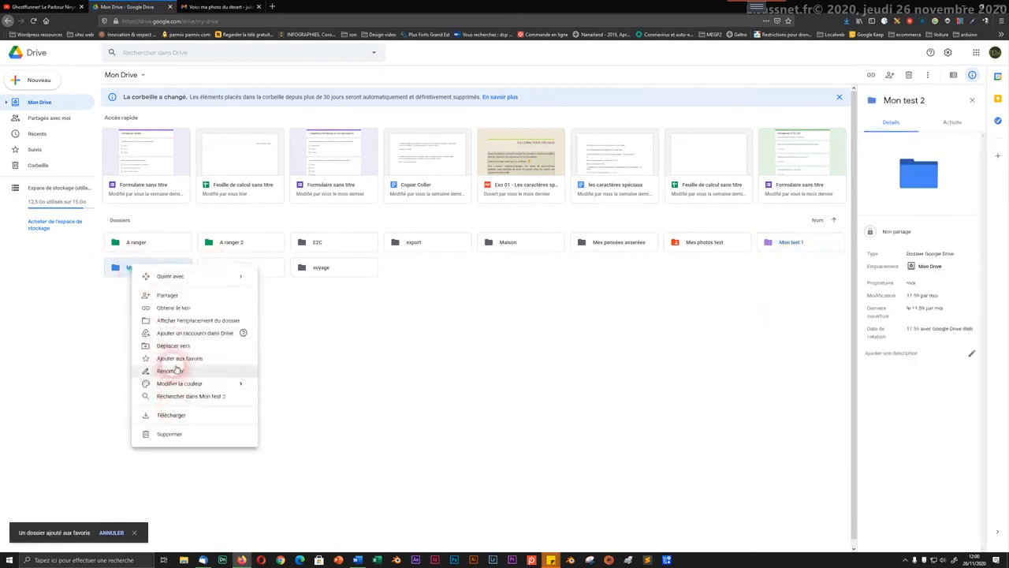
# Step: Star Mon test 2 and view Suivis listing Mes photos test, Mon test 1 and Mon test 2
pyautogui.click(173, 358)
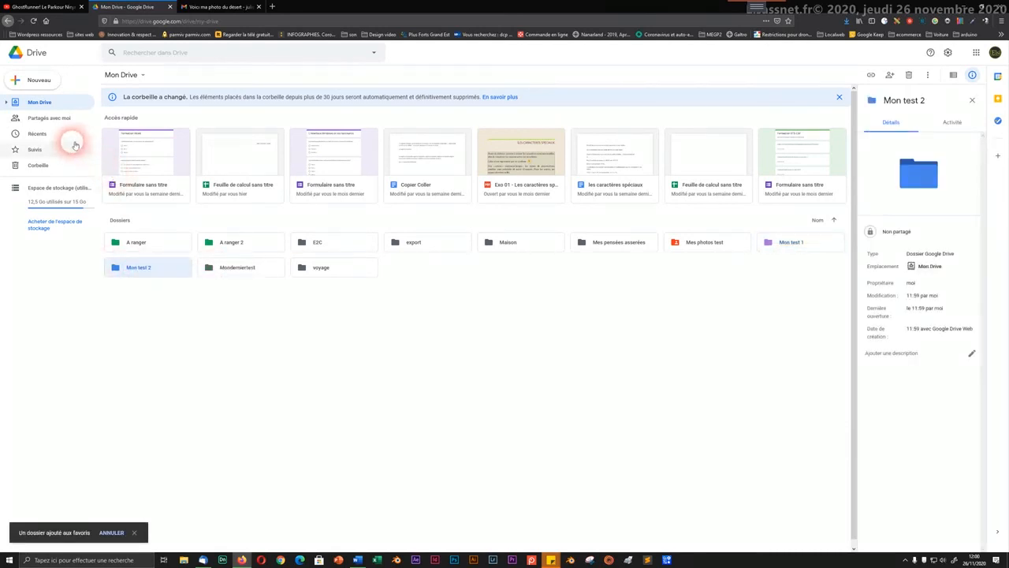
pyautogui.click(44, 153)
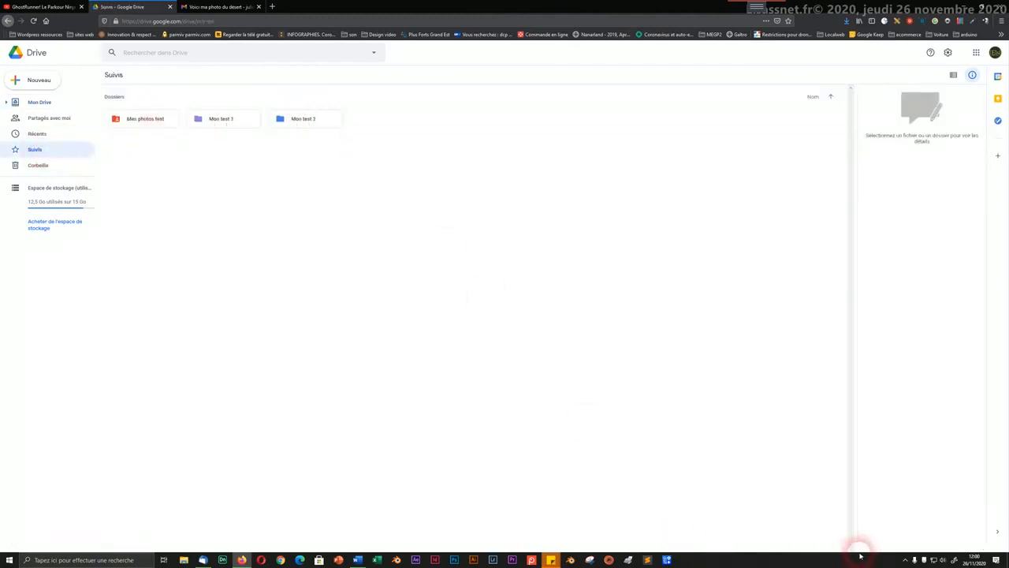
pyautogui.click(906, 560)
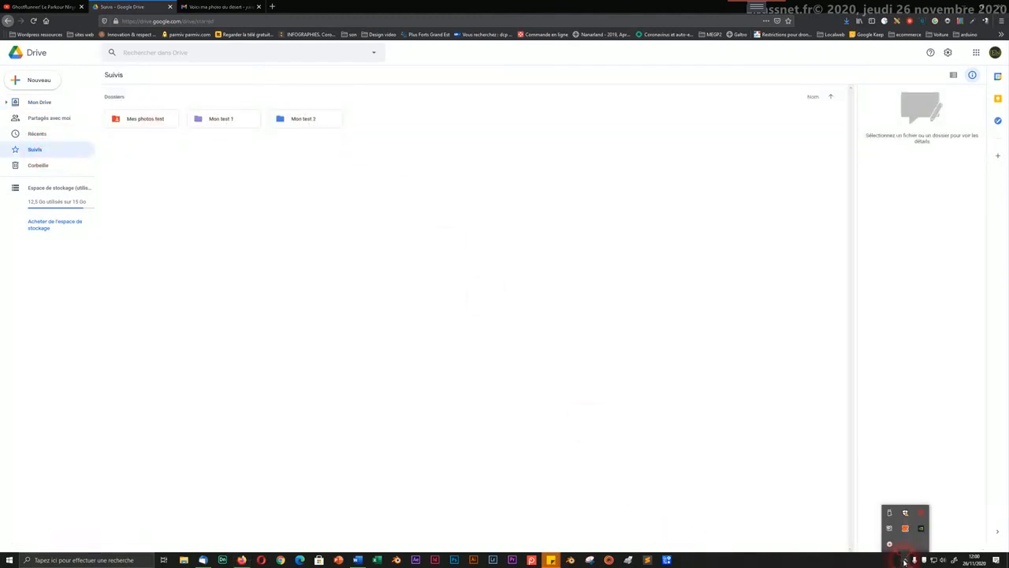
pyautogui.rightClick(891, 544)
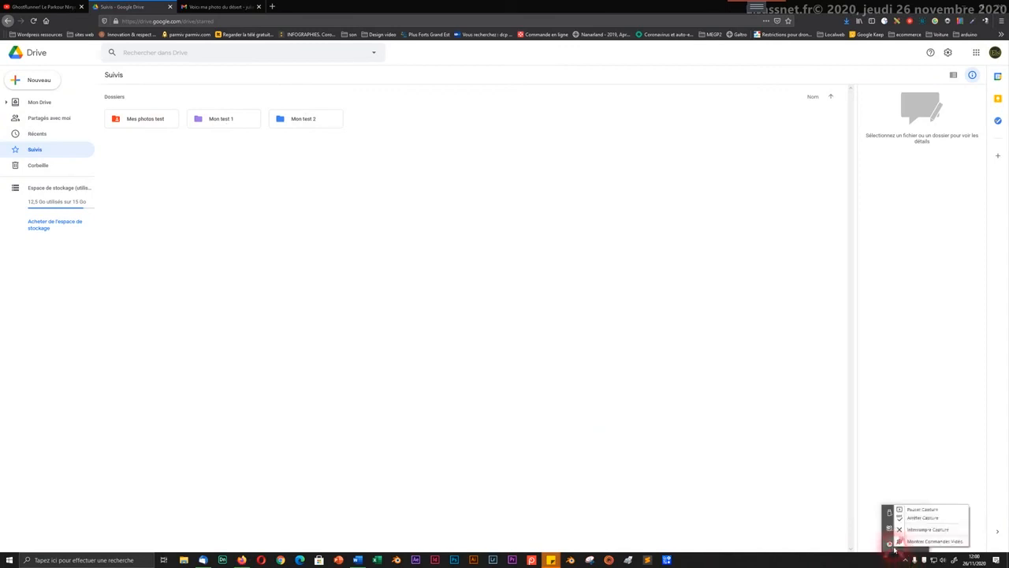
pyautogui.click(921, 508)
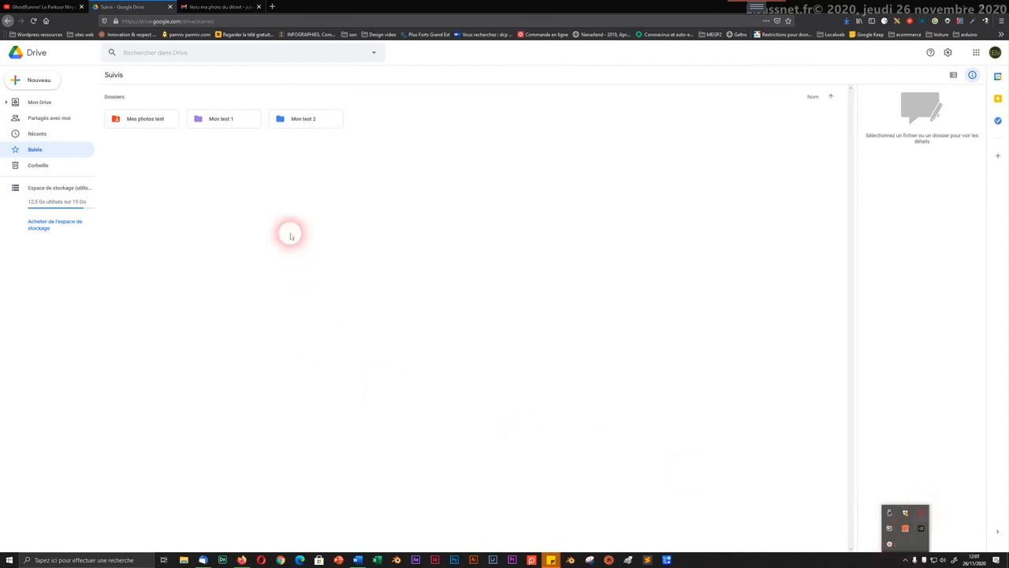
pyautogui.click(164, 164)
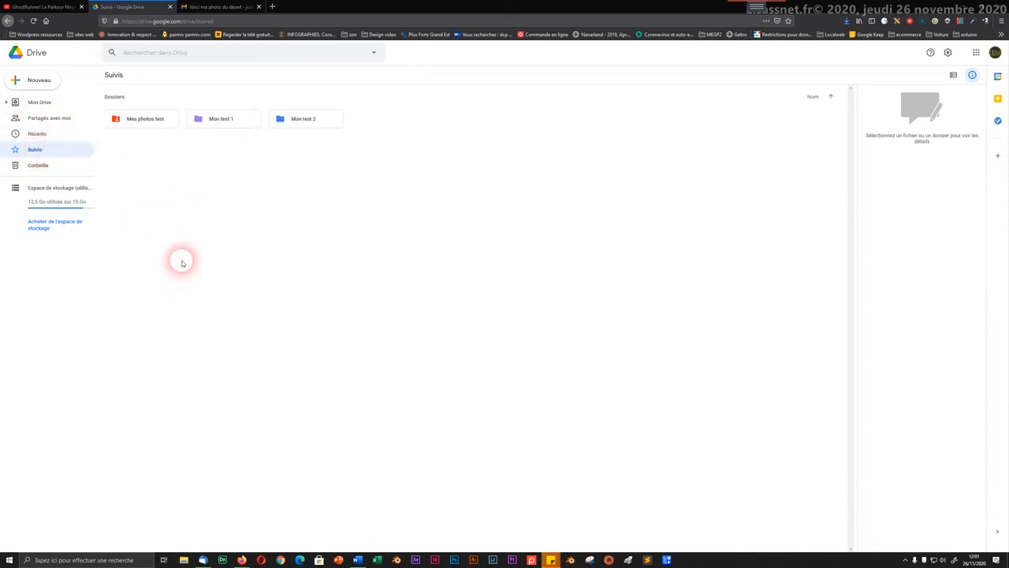
# Step: Inside Mon test 1, create a new subfolder named 'Un dossier enfant'
pyautogui.doubleClick(198, 118)
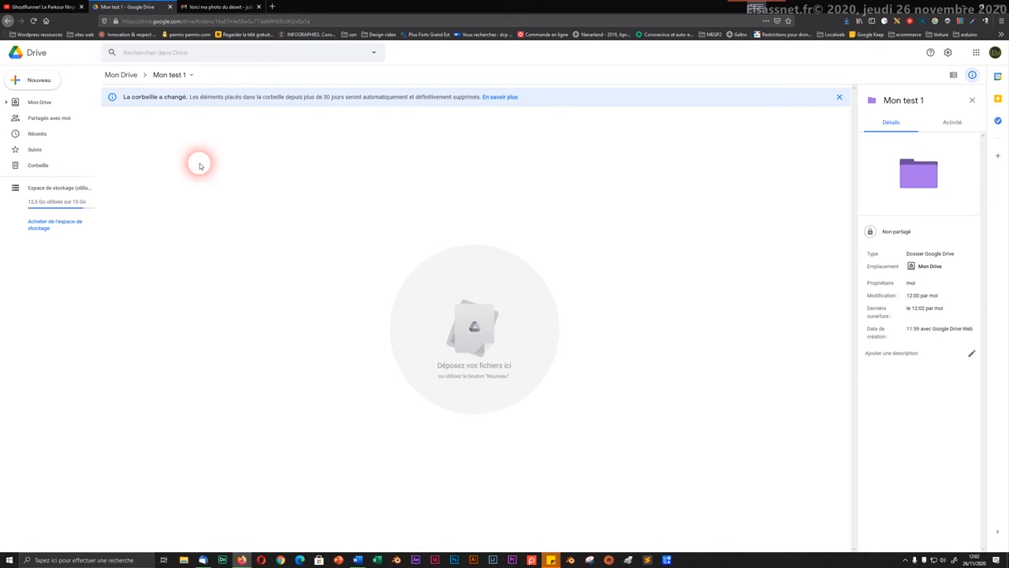
pyautogui.rightClick(294, 230)
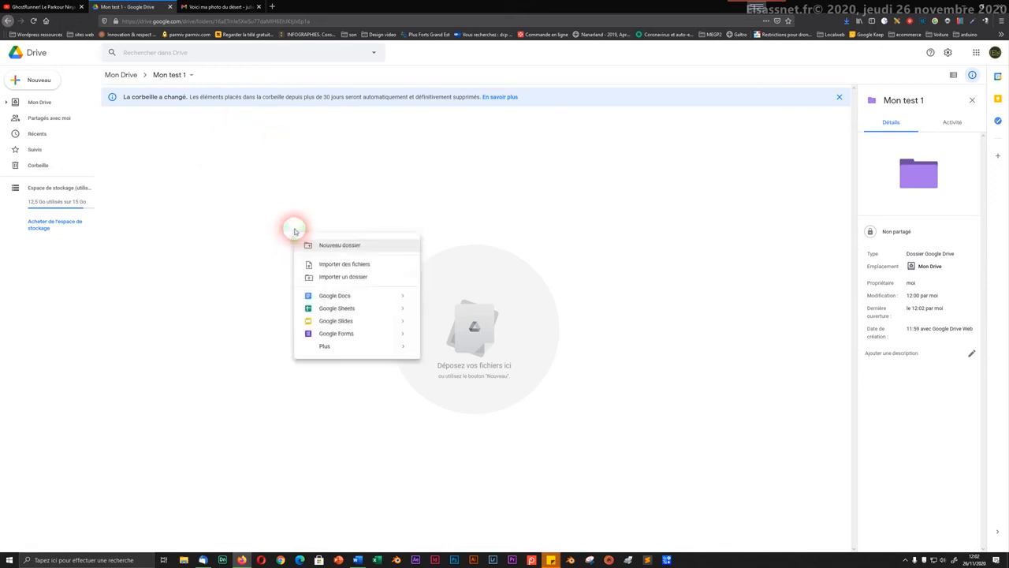
pyautogui.click(332, 245)
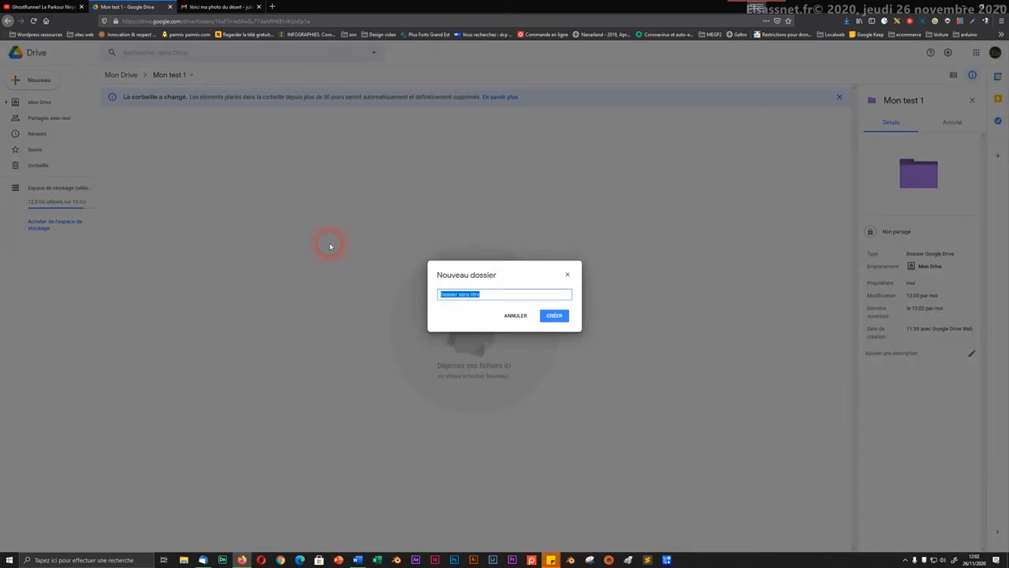
pyautogui.write('Un d')
pyautogui.press('Return')
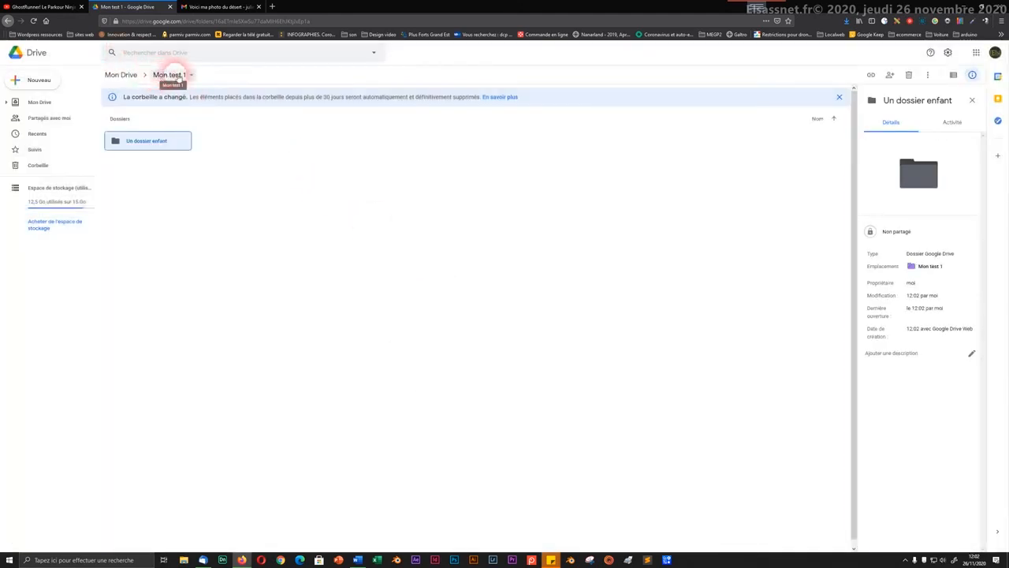
# Step: Colour the Un dossier enfant folder pink via Modifier la couleur, then open it
pyautogui.rightClick(155, 140)
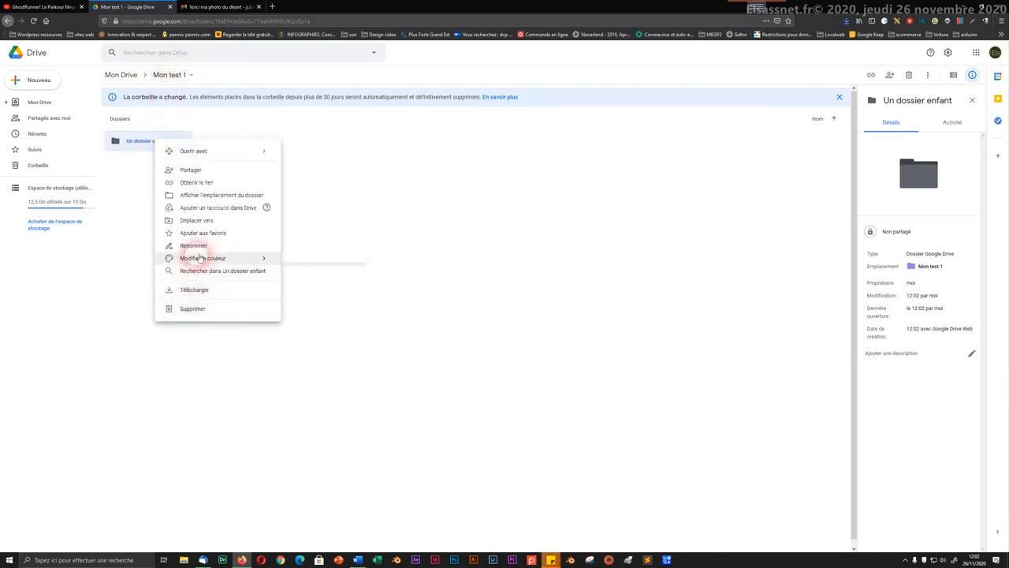
pyautogui.moveTo(245, 256)
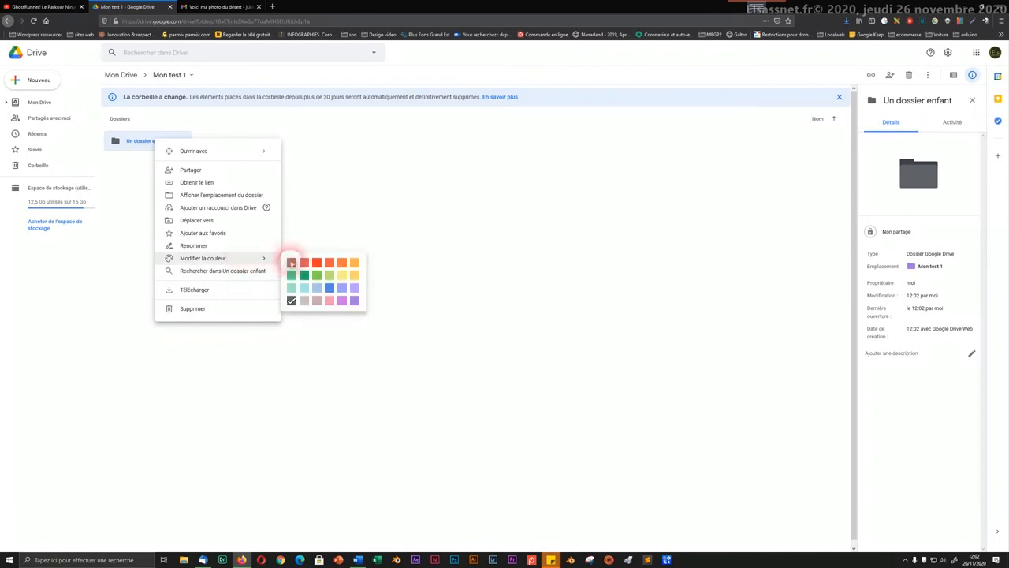
pyautogui.click(329, 299)
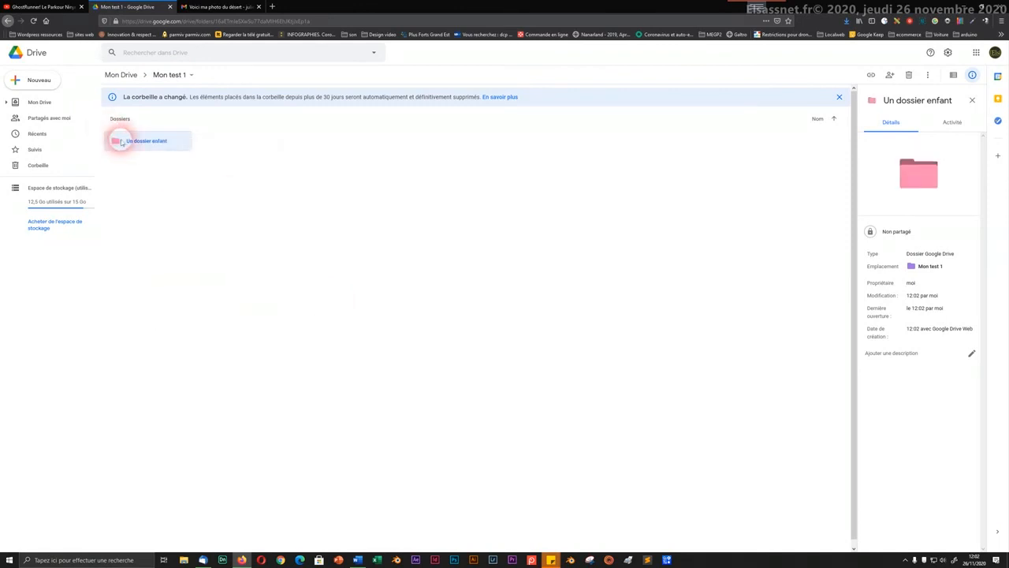
pyautogui.doubleClick(115, 141)
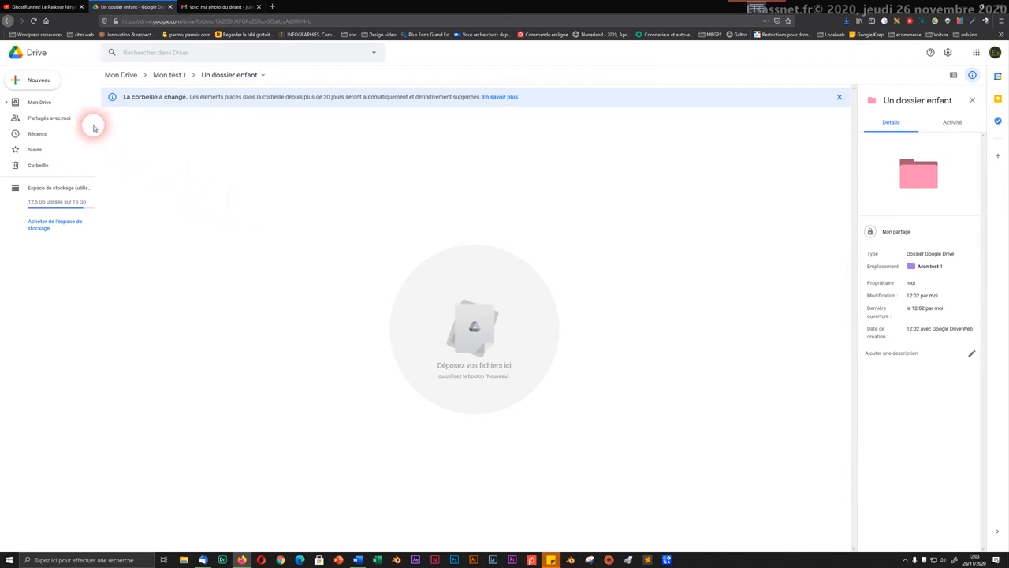
# Step: Upload the beach JPEG from Téléchargements into Un dossier enfant with Importer un fichier
pyautogui.click(53, 82)
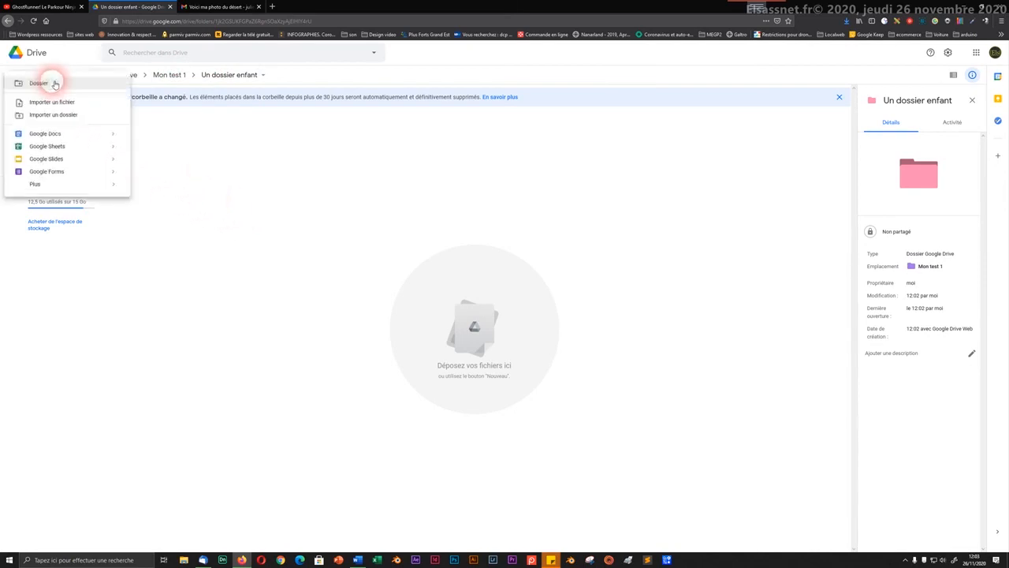
pyautogui.click(55, 104)
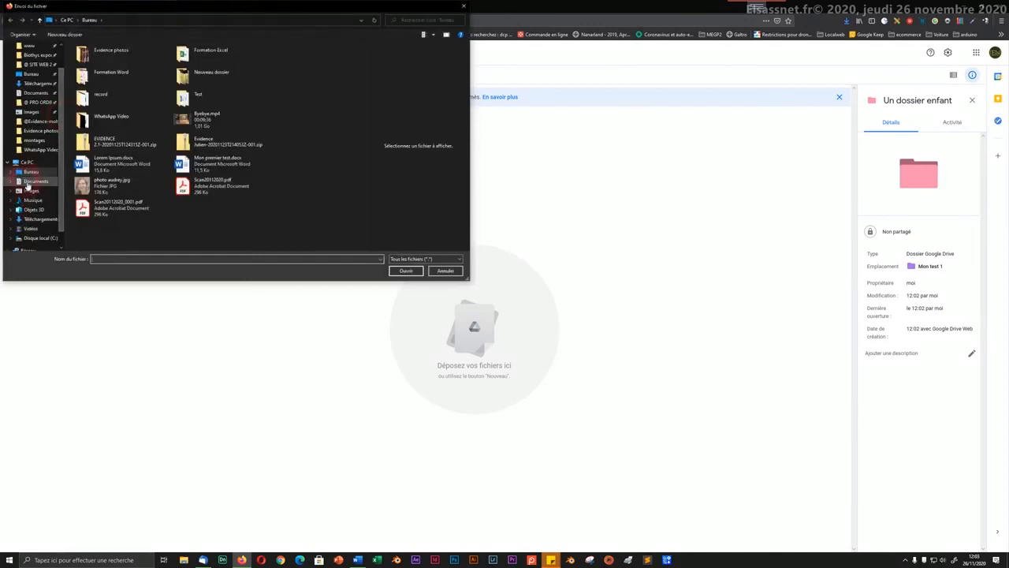
pyautogui.click(29, 221)
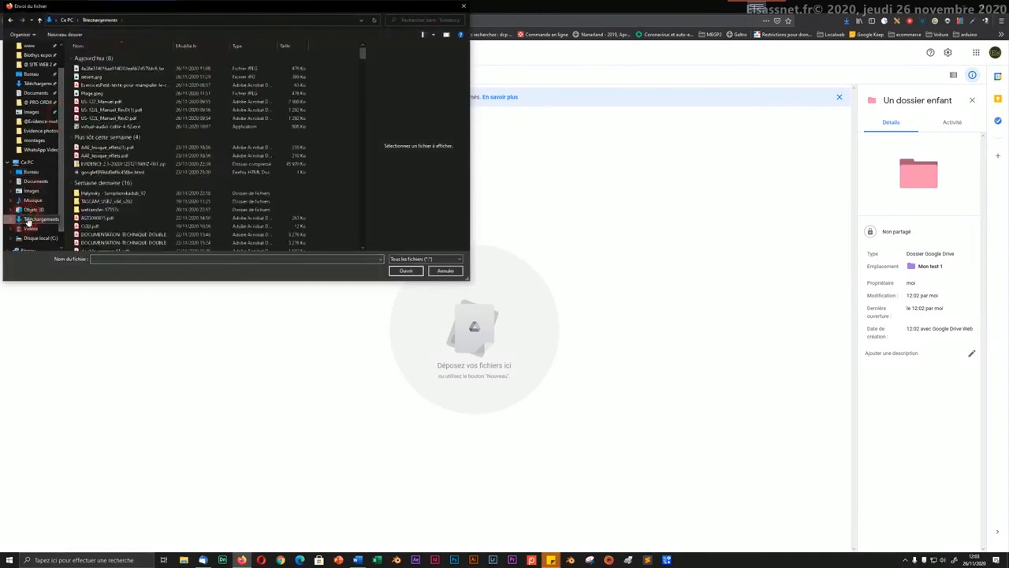
pyautogui.click(110, 69)
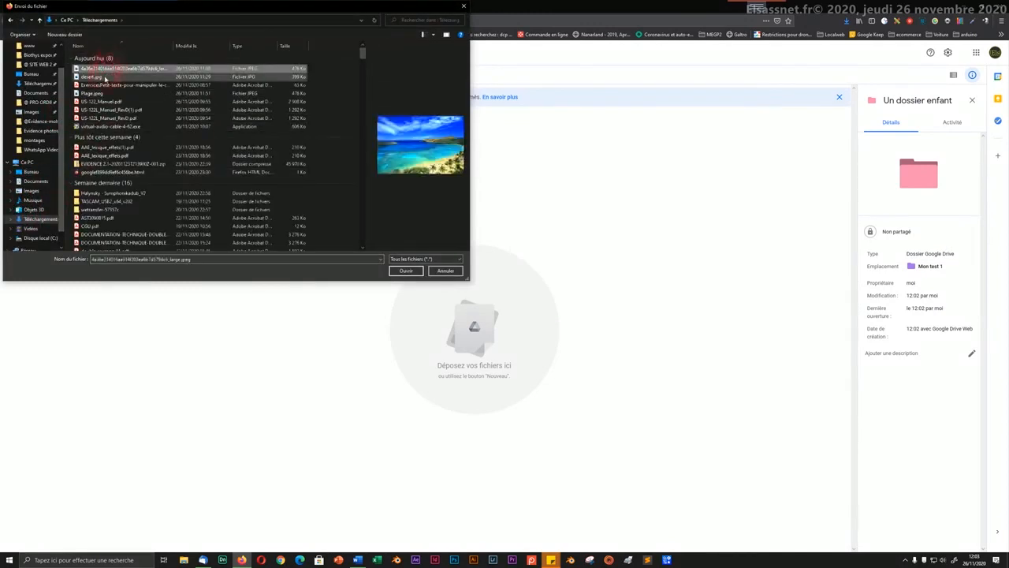
pyautogui.click(101, 77)
pyautogui.click(103, 70)
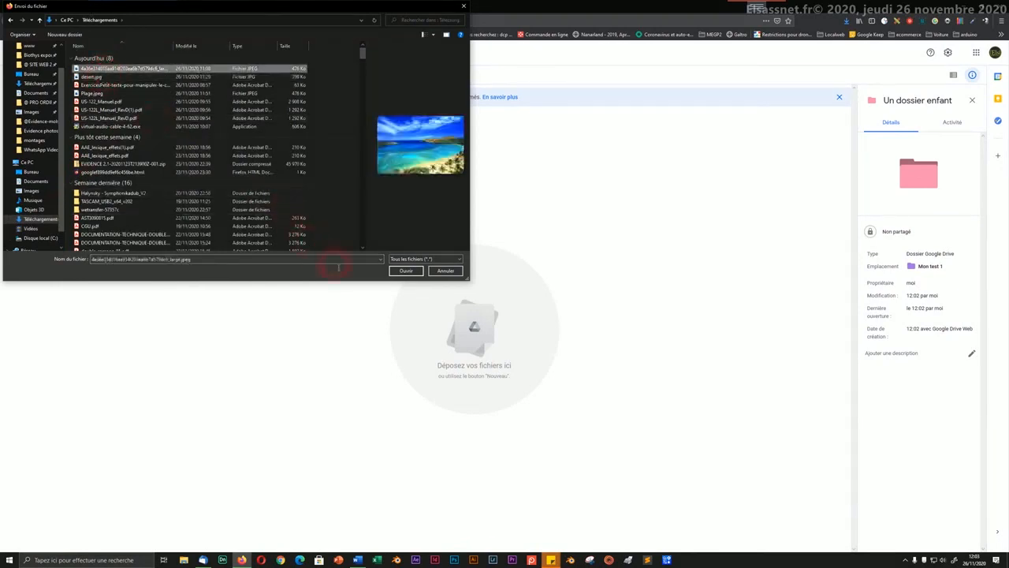
pyautogui.click(399, 271)
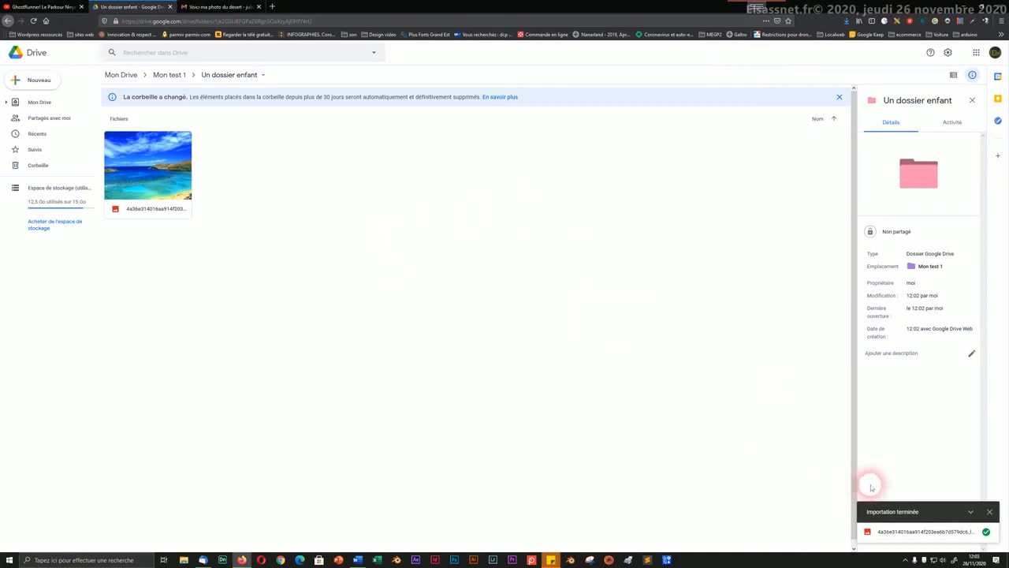
# Step: Work with the upload status panel after the beach photo import completes
pyautogui.click(905, 560)
pyautogui.rightClick(890, 543)
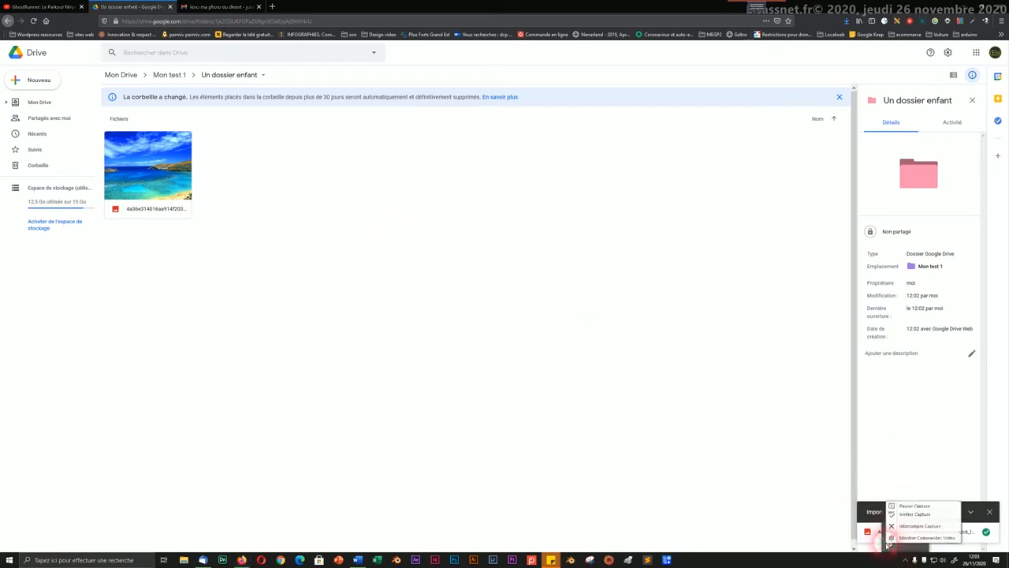
pyautogui.click(908, 511)
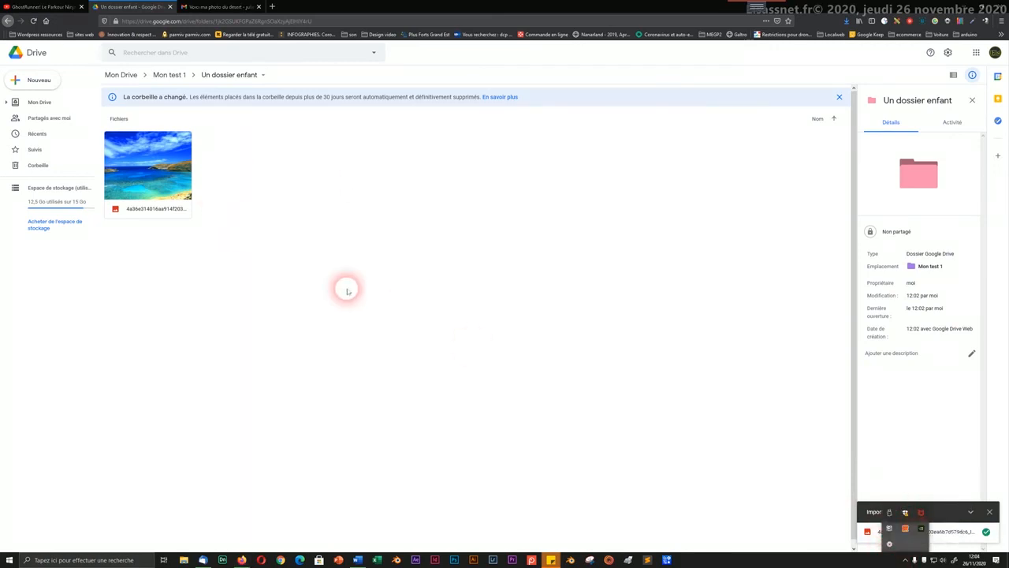
pyautogui.click(334, 226)
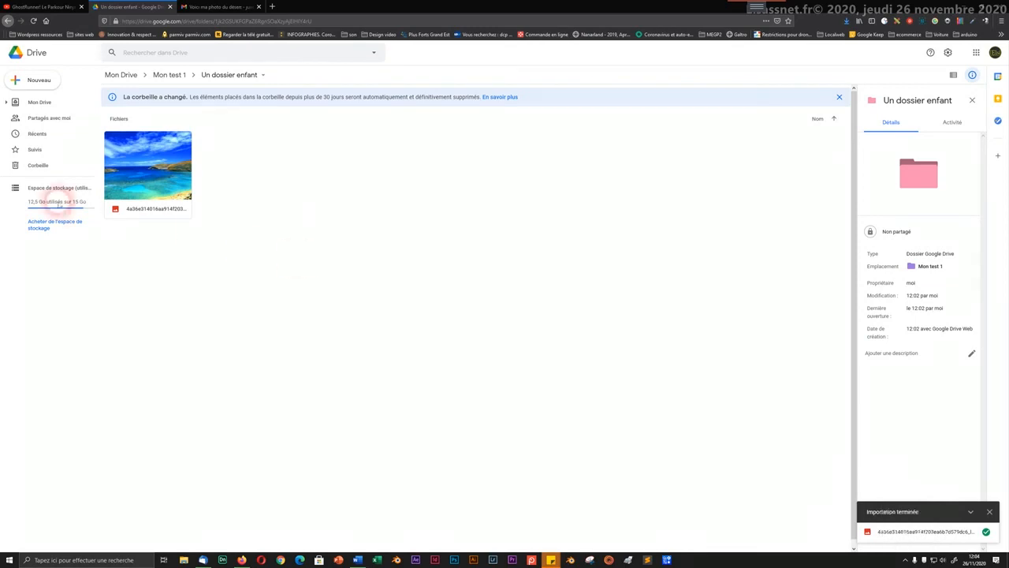
# Step: Go through Mon Drive into Mon test 1 and Un dossier enfant, ending in Mon test 1
pyautogui.click(179, 75)
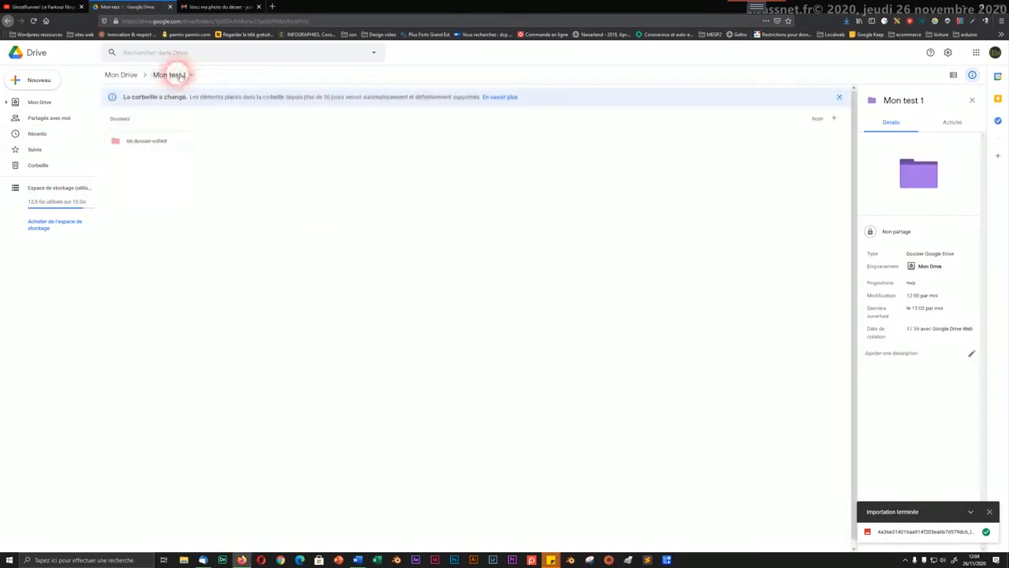
pyautogui.click(118, 75)
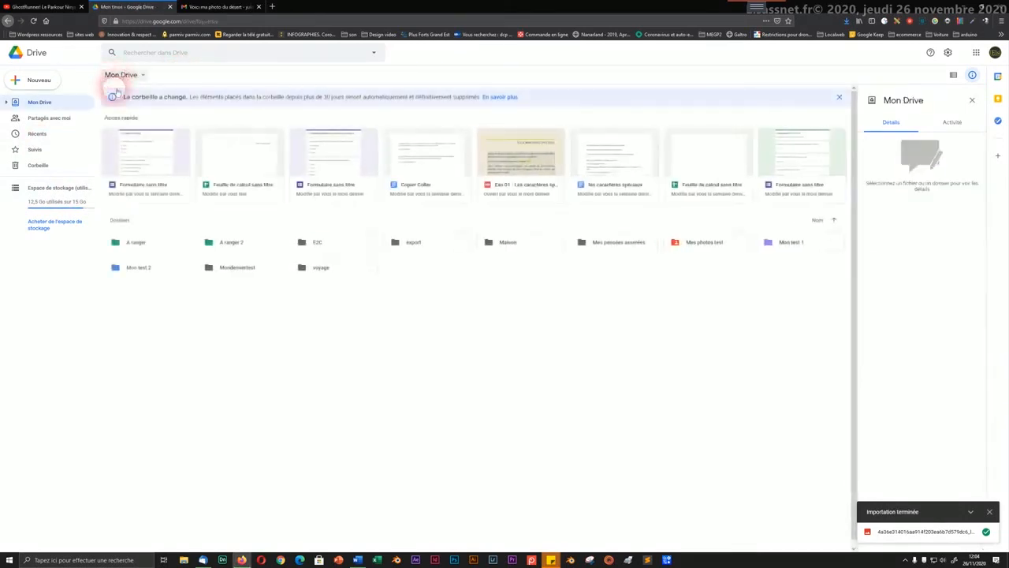
pyautogui.click(792, 243)
pyautogui.doubleClick(792, 242)
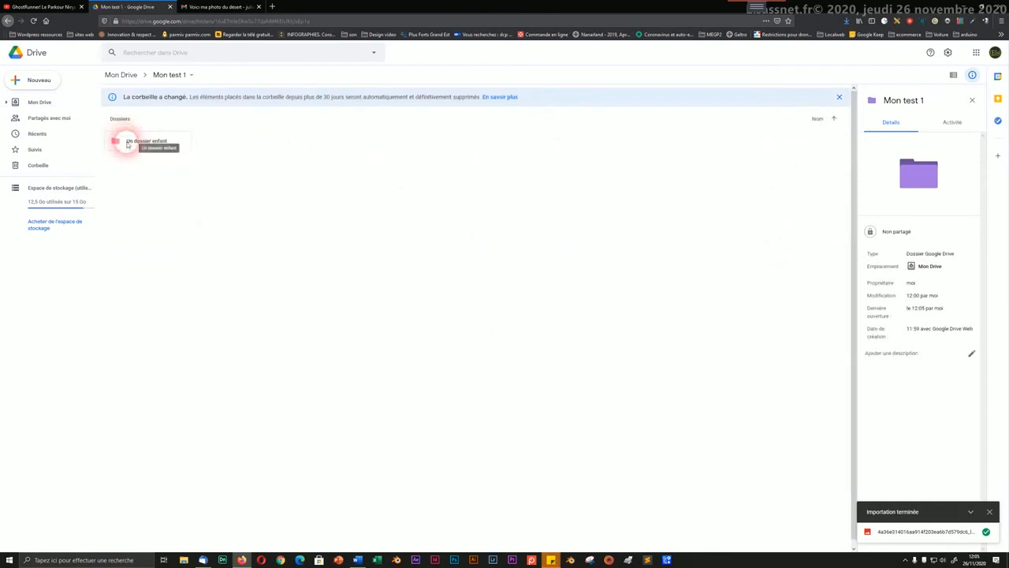
pyautogui.doubleClick(127, 145)
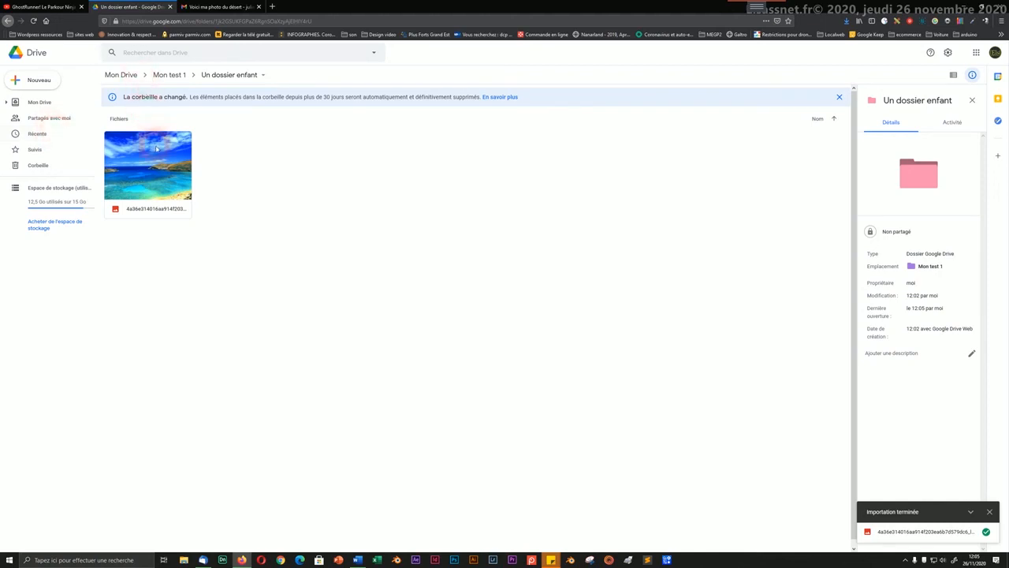
pyautogui.click(175, 74)
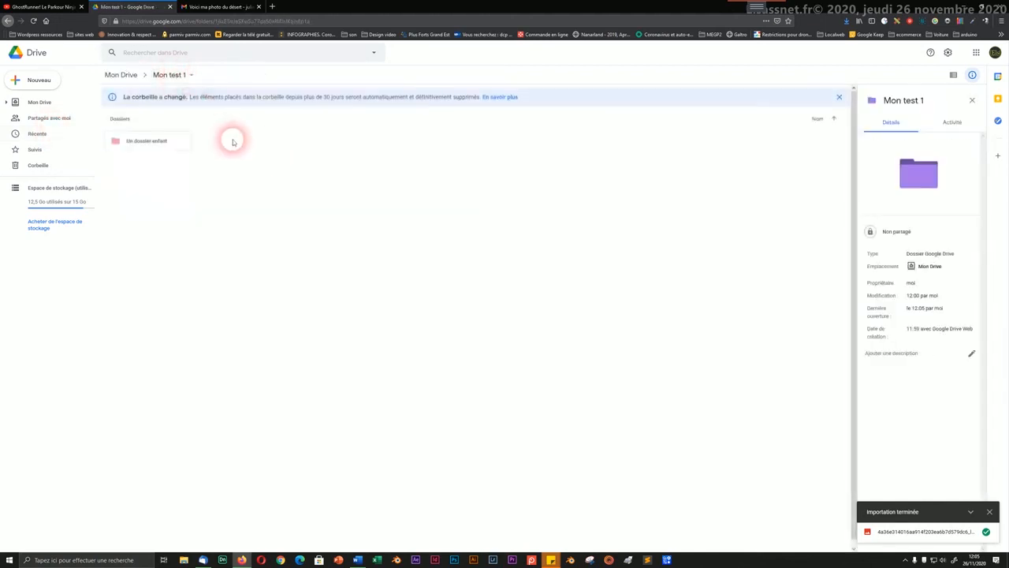
# Step: Delete Un dossier enfant, then Mon test 1 and Mon test 2 from Mon Drive with Supprimer
pyautogui.rightClick(125, 149)
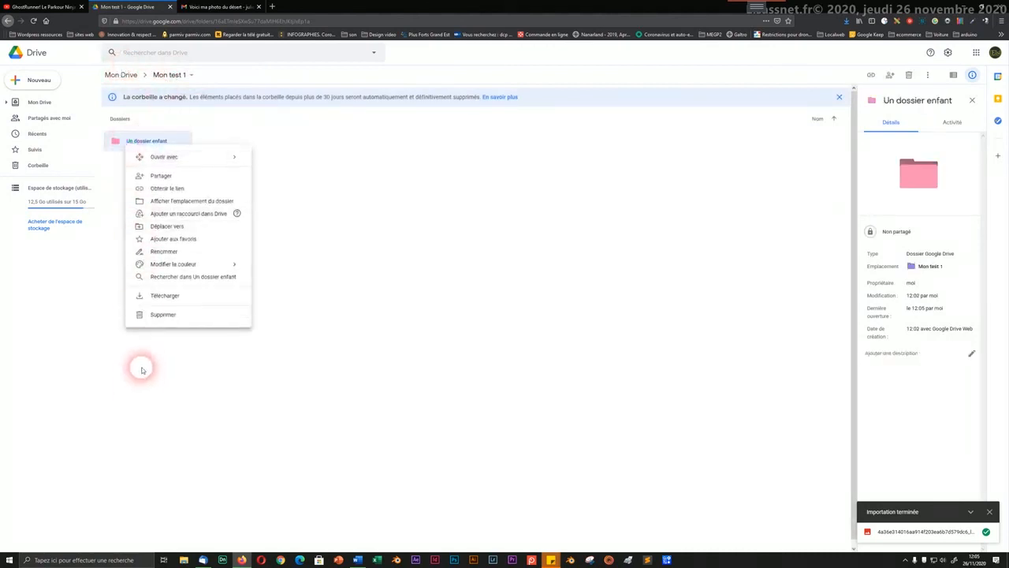
pyautogui.click(163, 315)
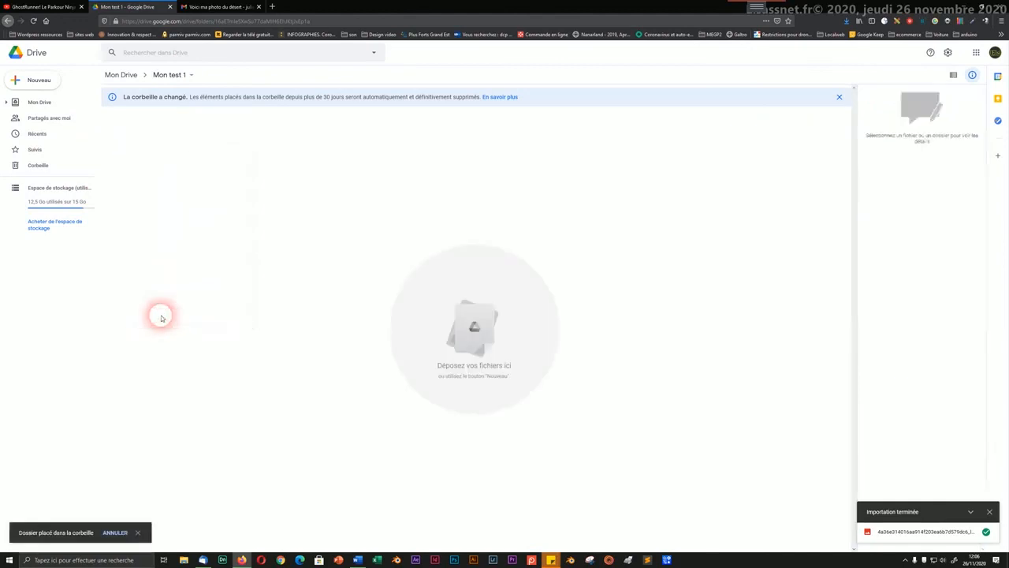
pyautogui.click(126, 77)
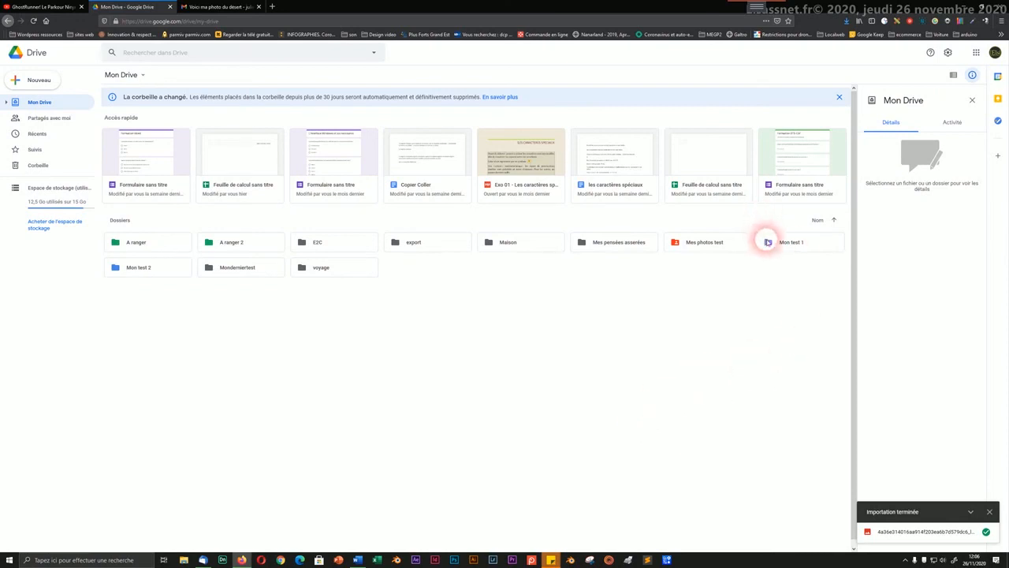
pyautogui.rightClick(765, 241)
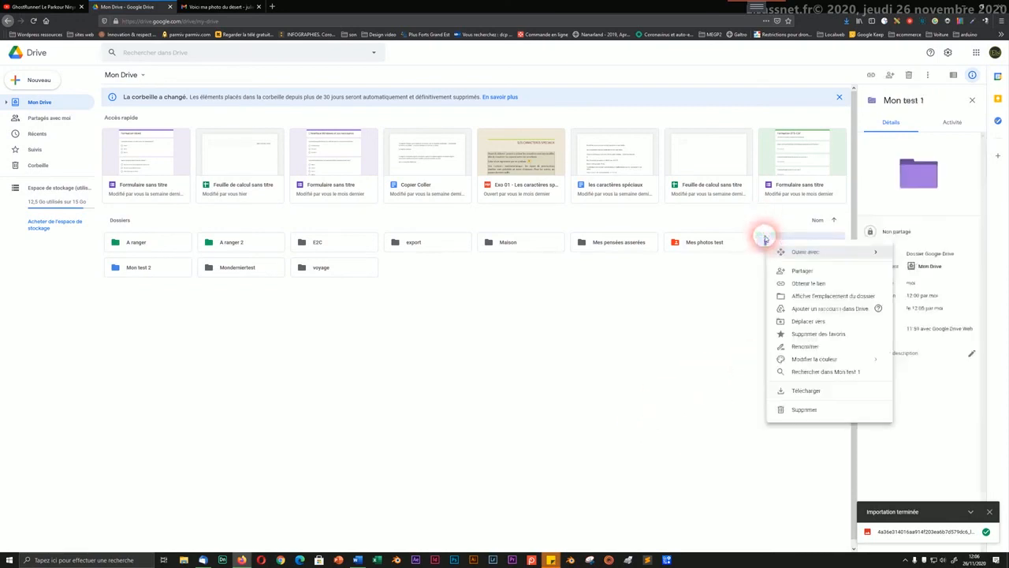
pyautogui.click(798, 409)
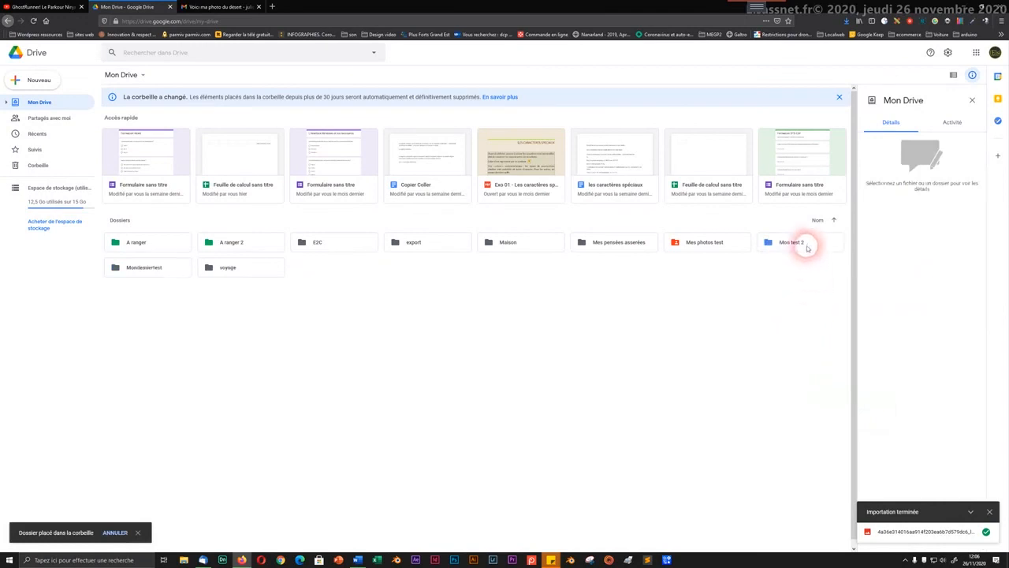
pyautogui.rightClick(805, 246)
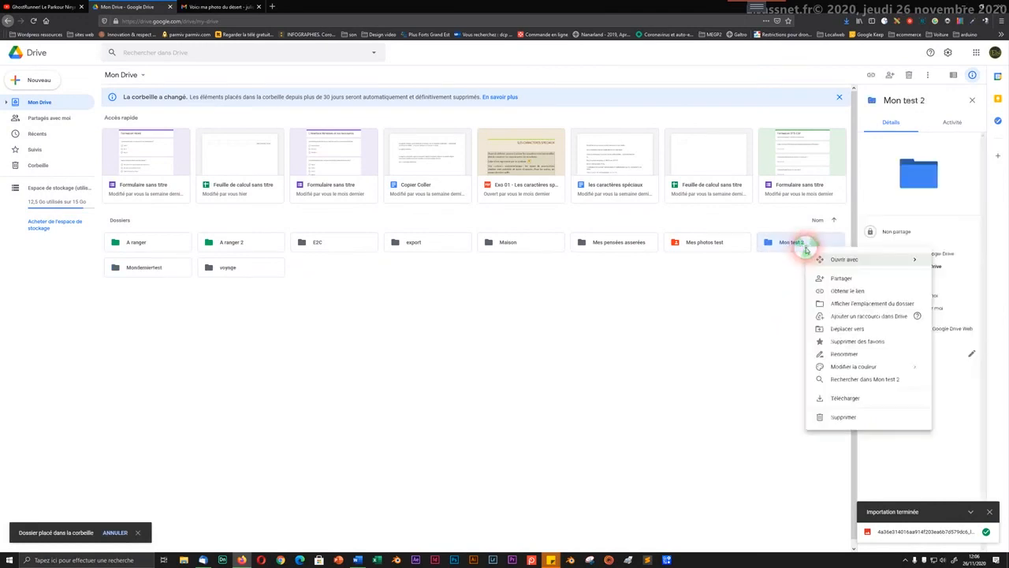
pyautogui.click(837, 420)
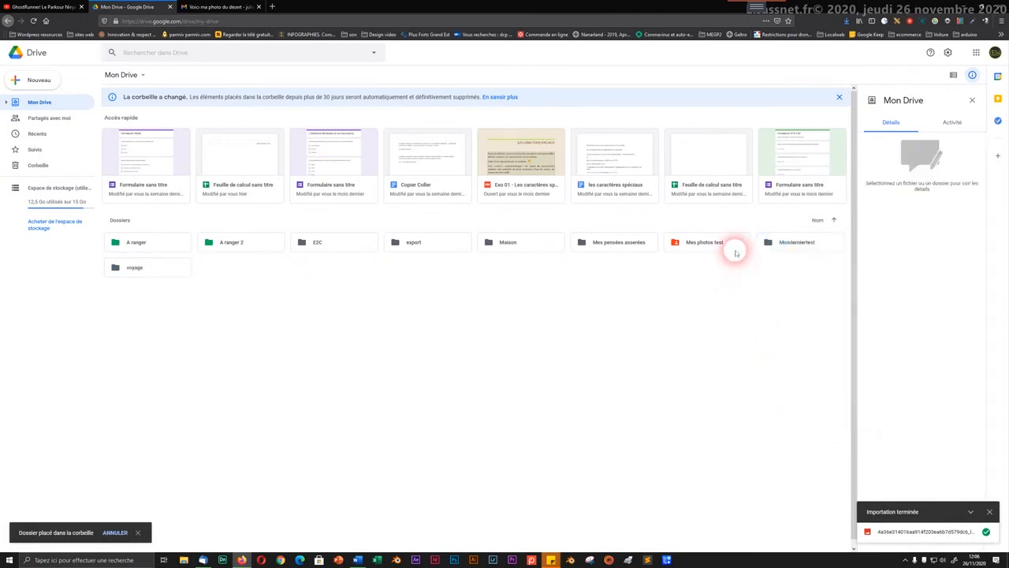
# Step: Check Monderniertest's two photos, then move the Monderniertest folder to the trash
pyautogui.doubleClick(779, 244)
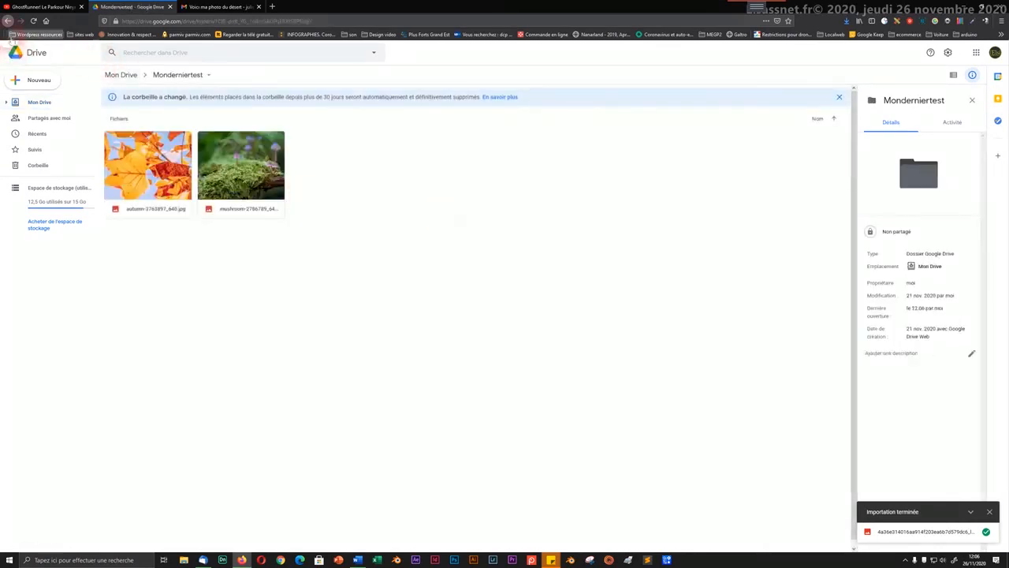
pyautogui.click(7, 21)
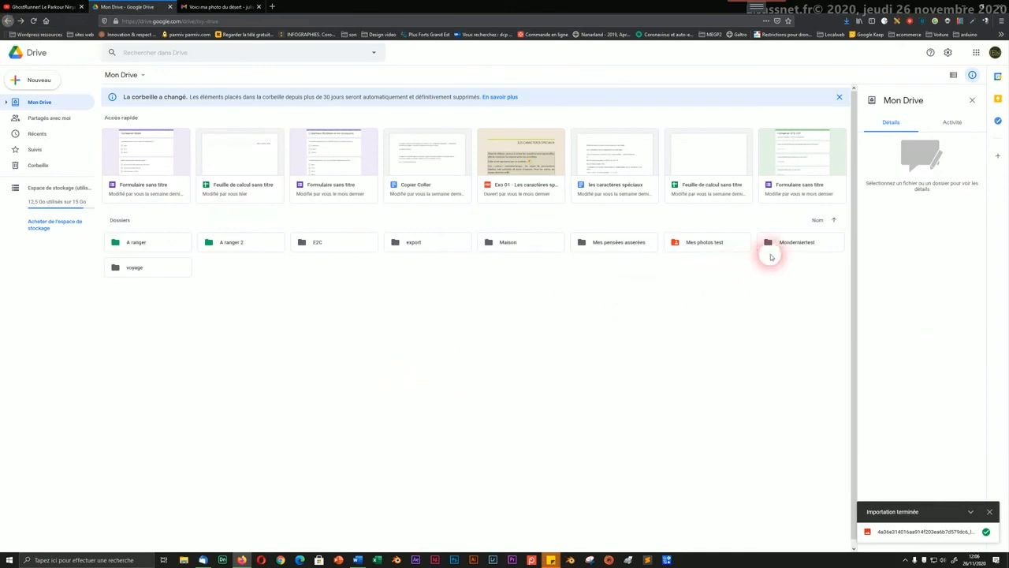
pyautogui.rightClick(773, 244)
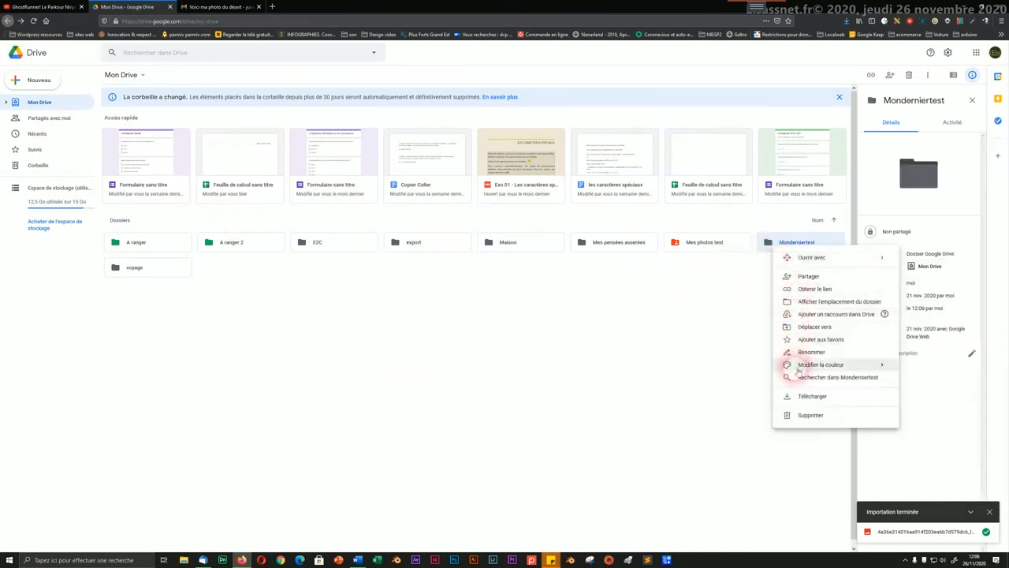
pyautogui.click(796, 416)
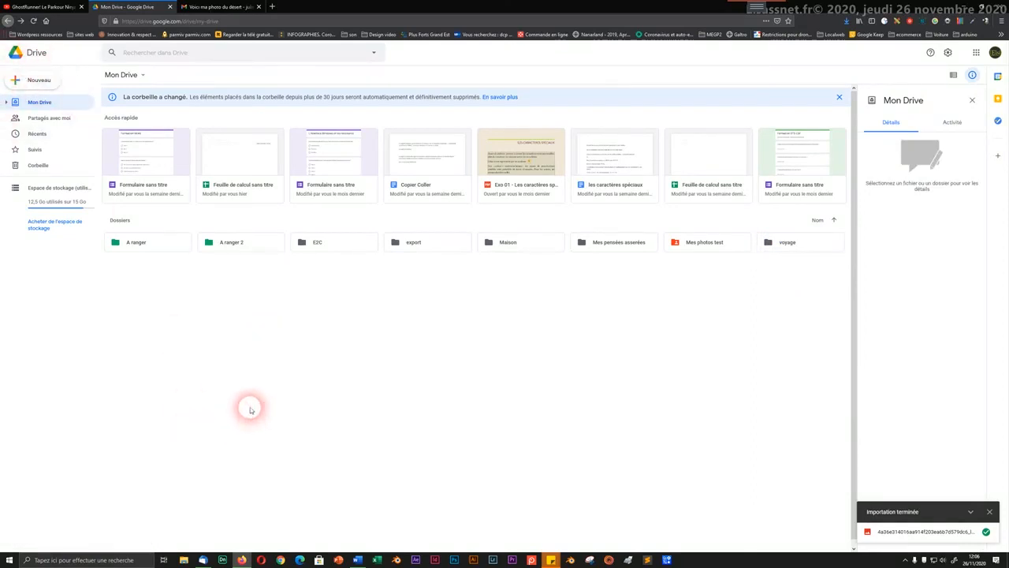
pyautogui.click(903, 560)
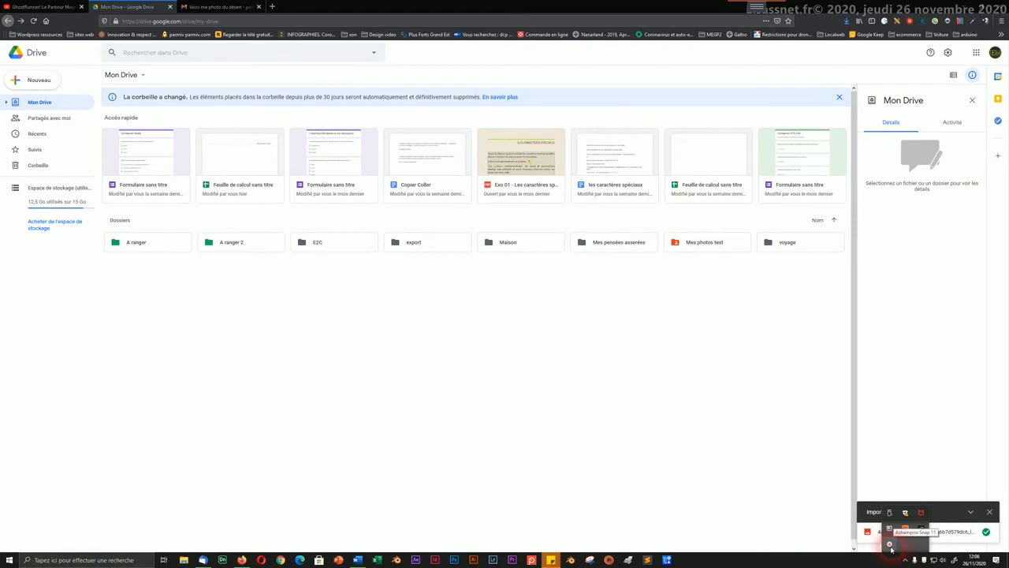
pyautogui.click(891, 545)
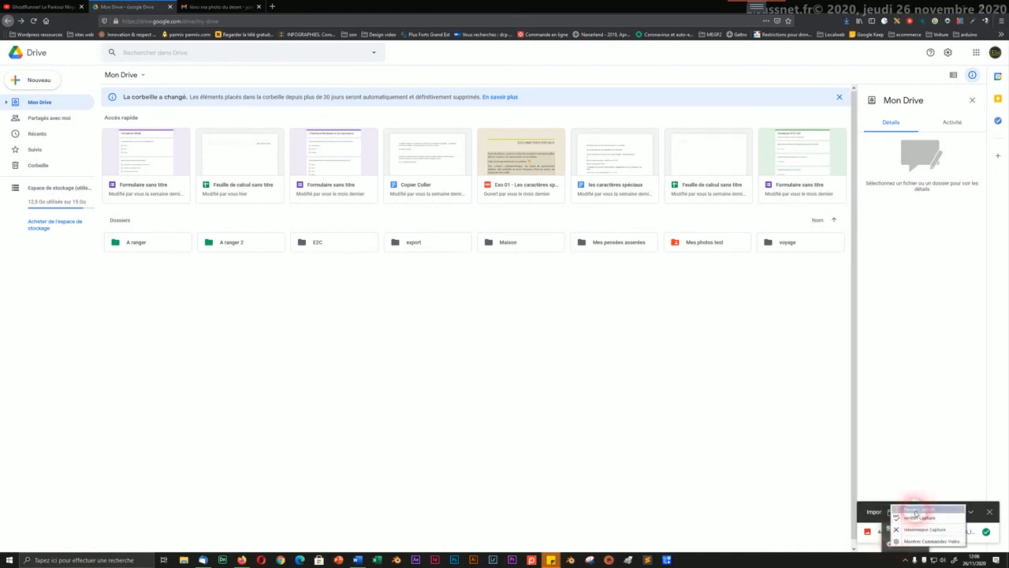